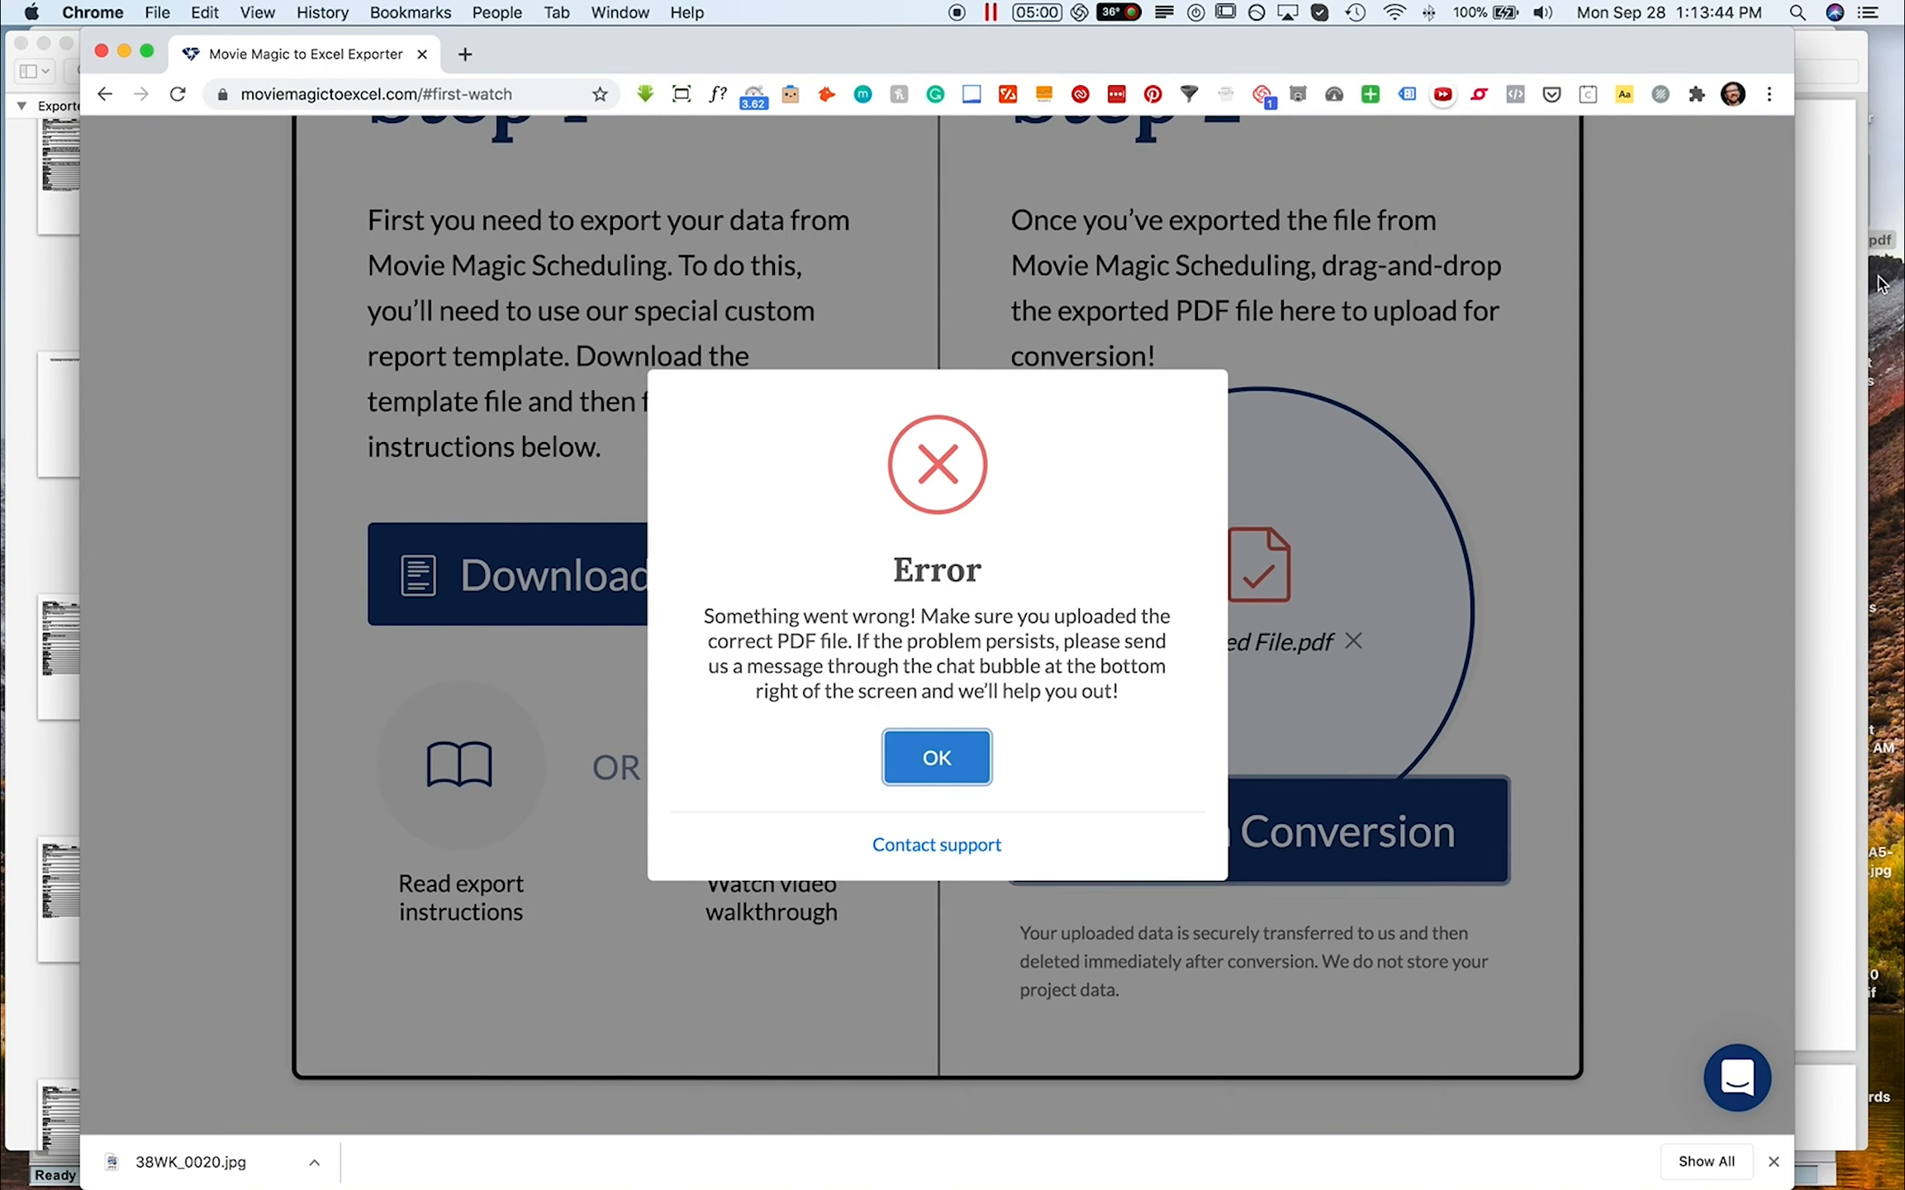
Open Exported File.pdf from the desktop in Preview and display its pages as a contact sheet with enlarged thumbnails.
double_click(1866, 266)
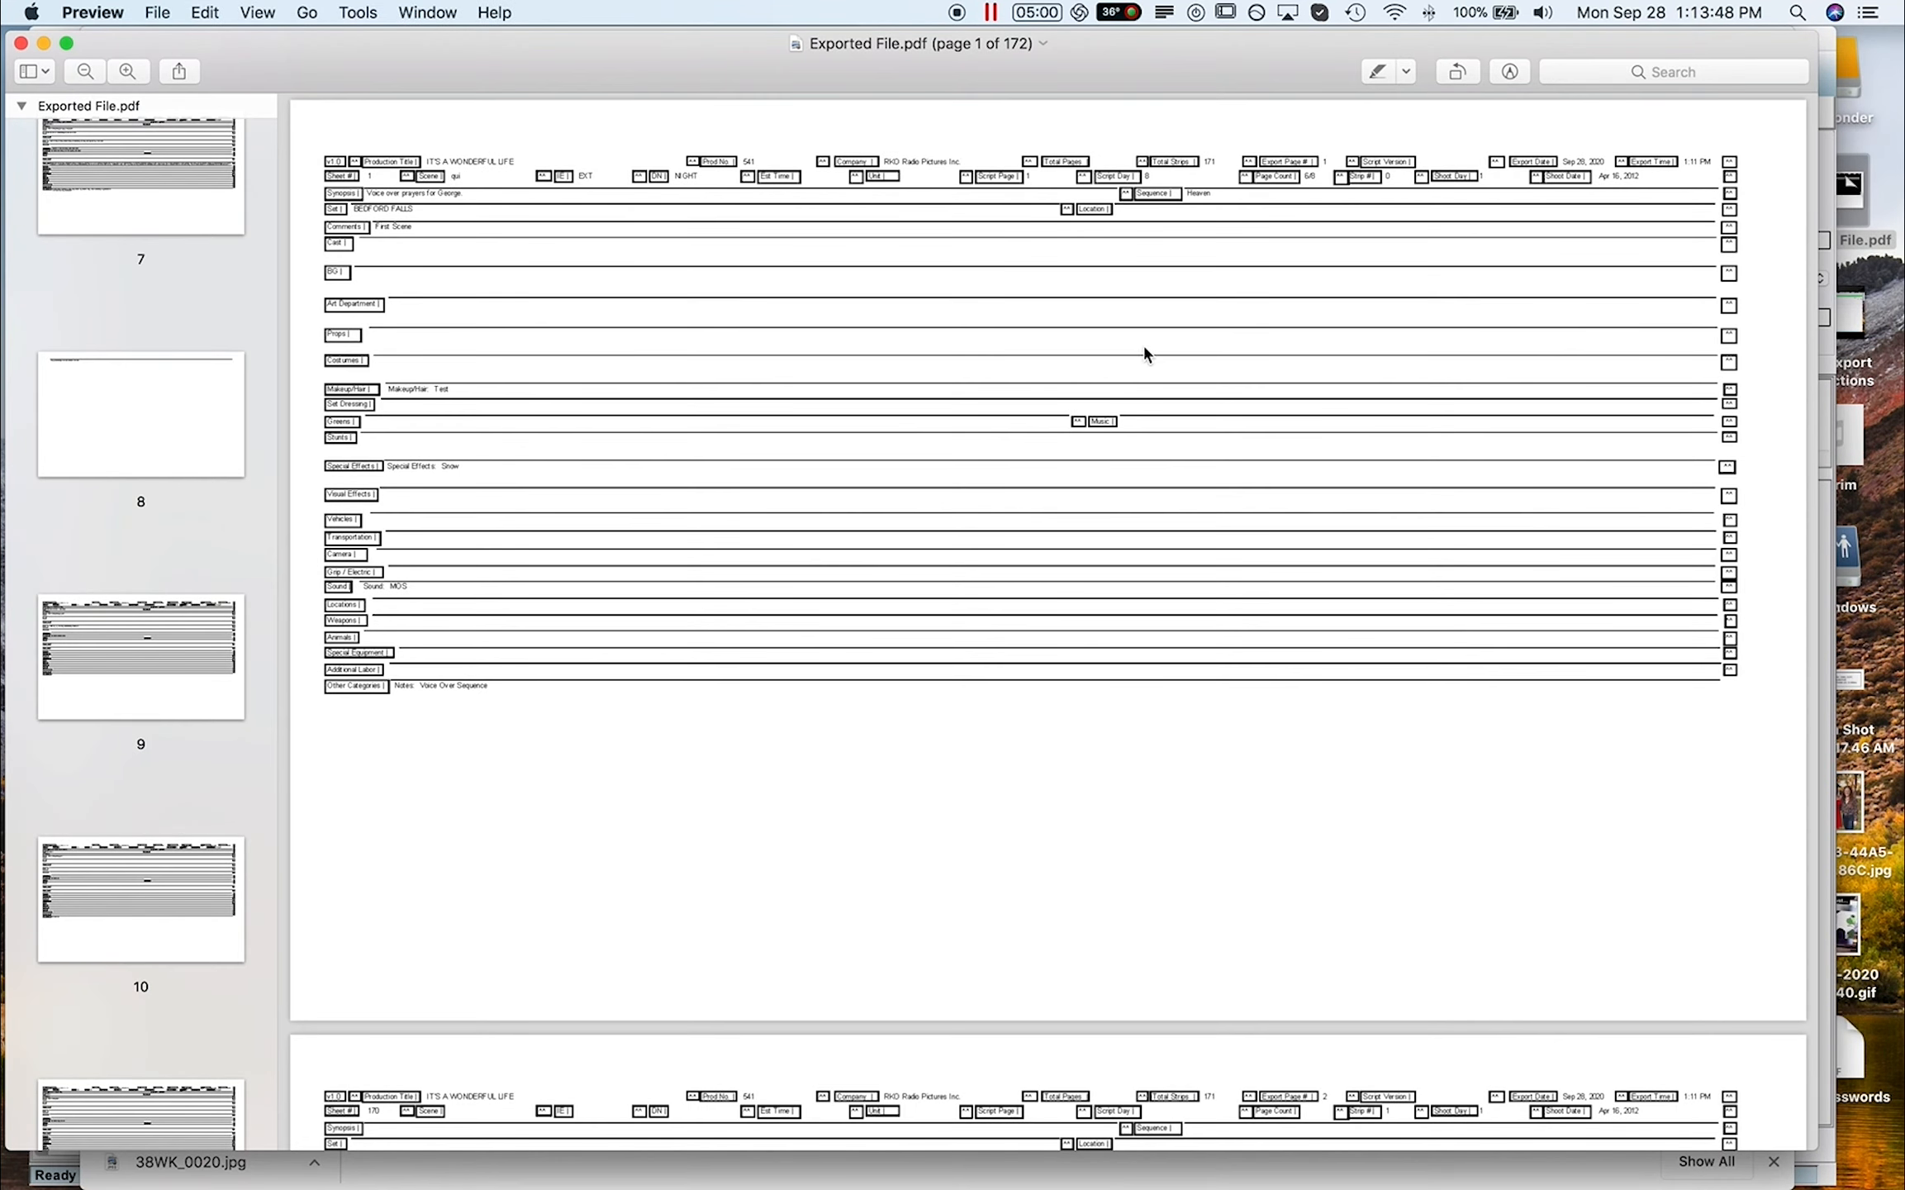
scroll(162, 215, "up", 10)
scroll(165, 252, "up", 3)
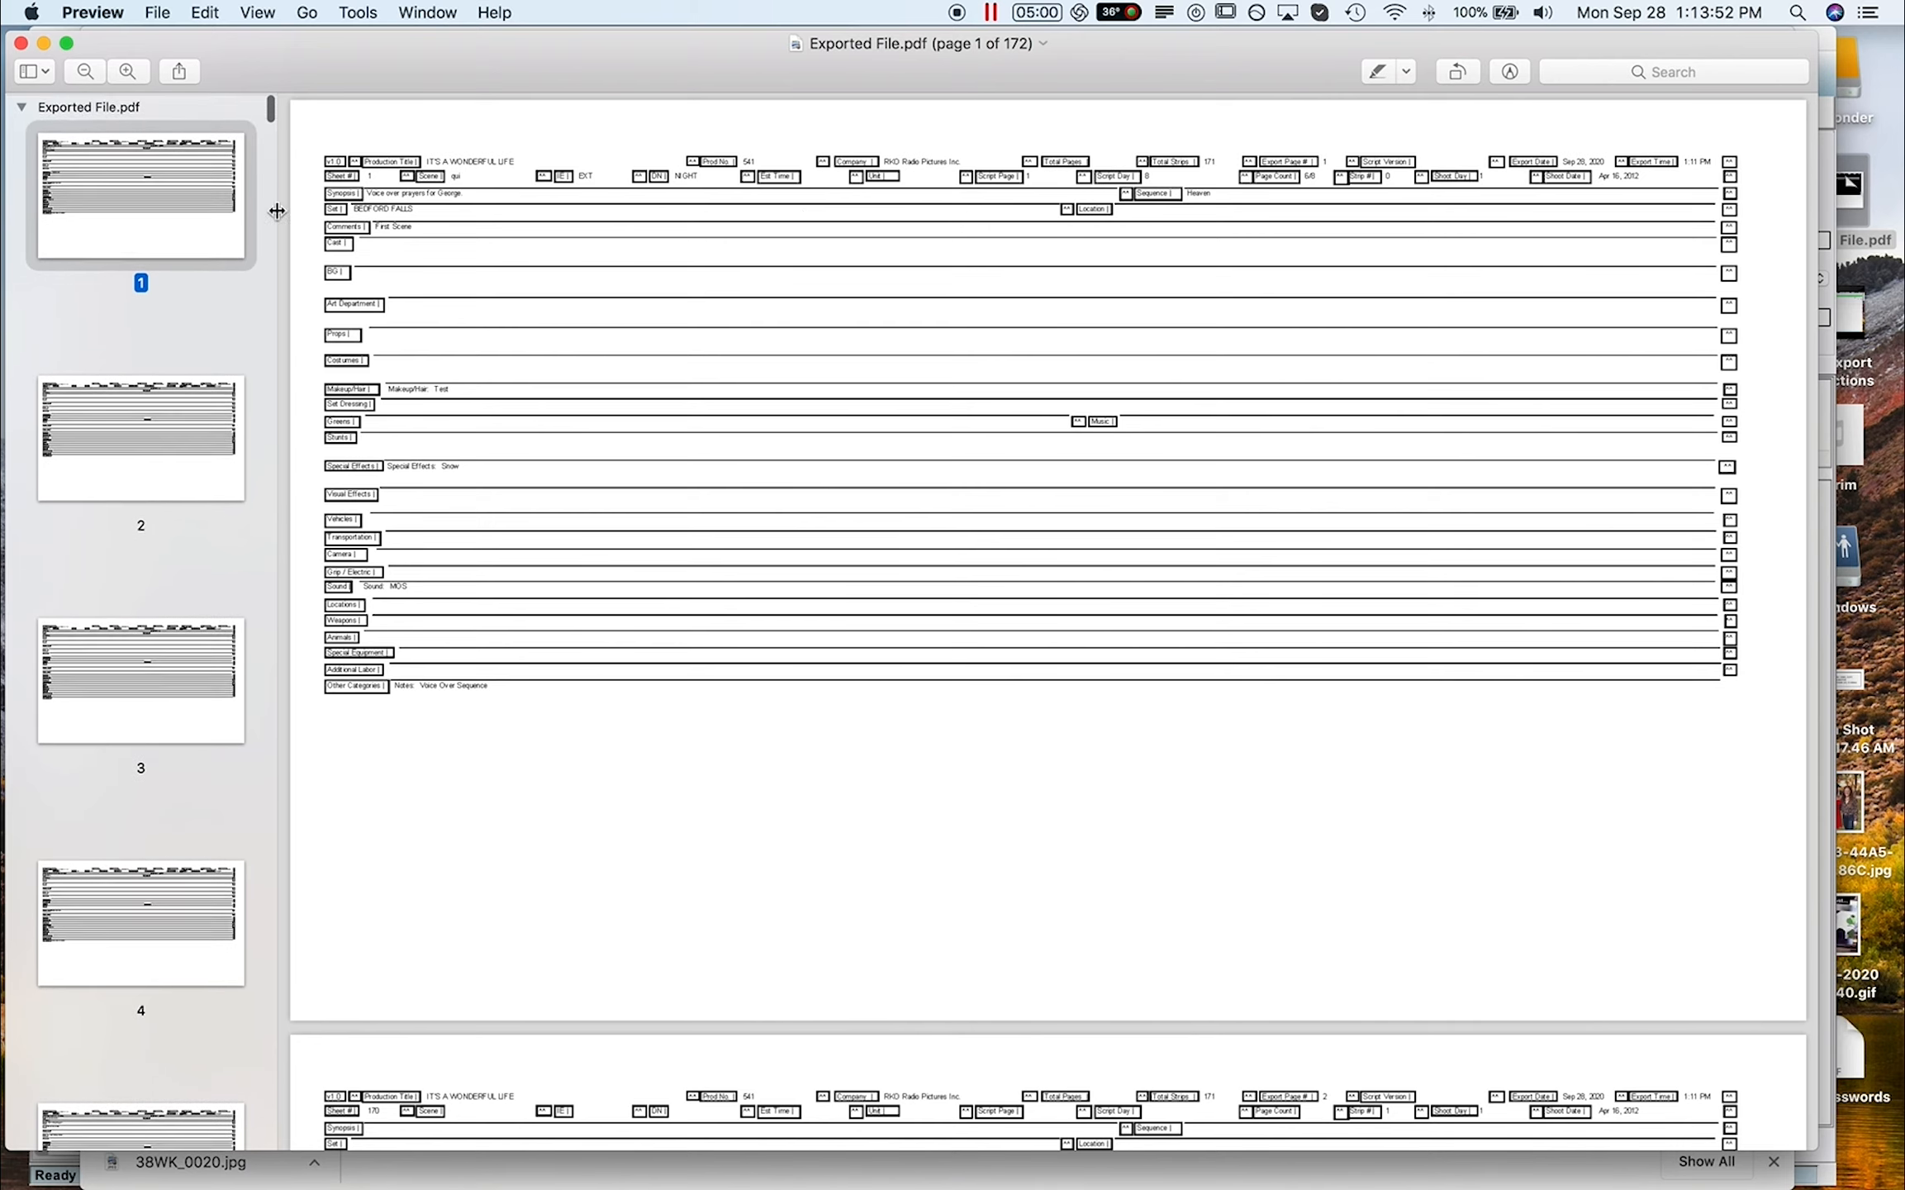
left_click(258, 14)
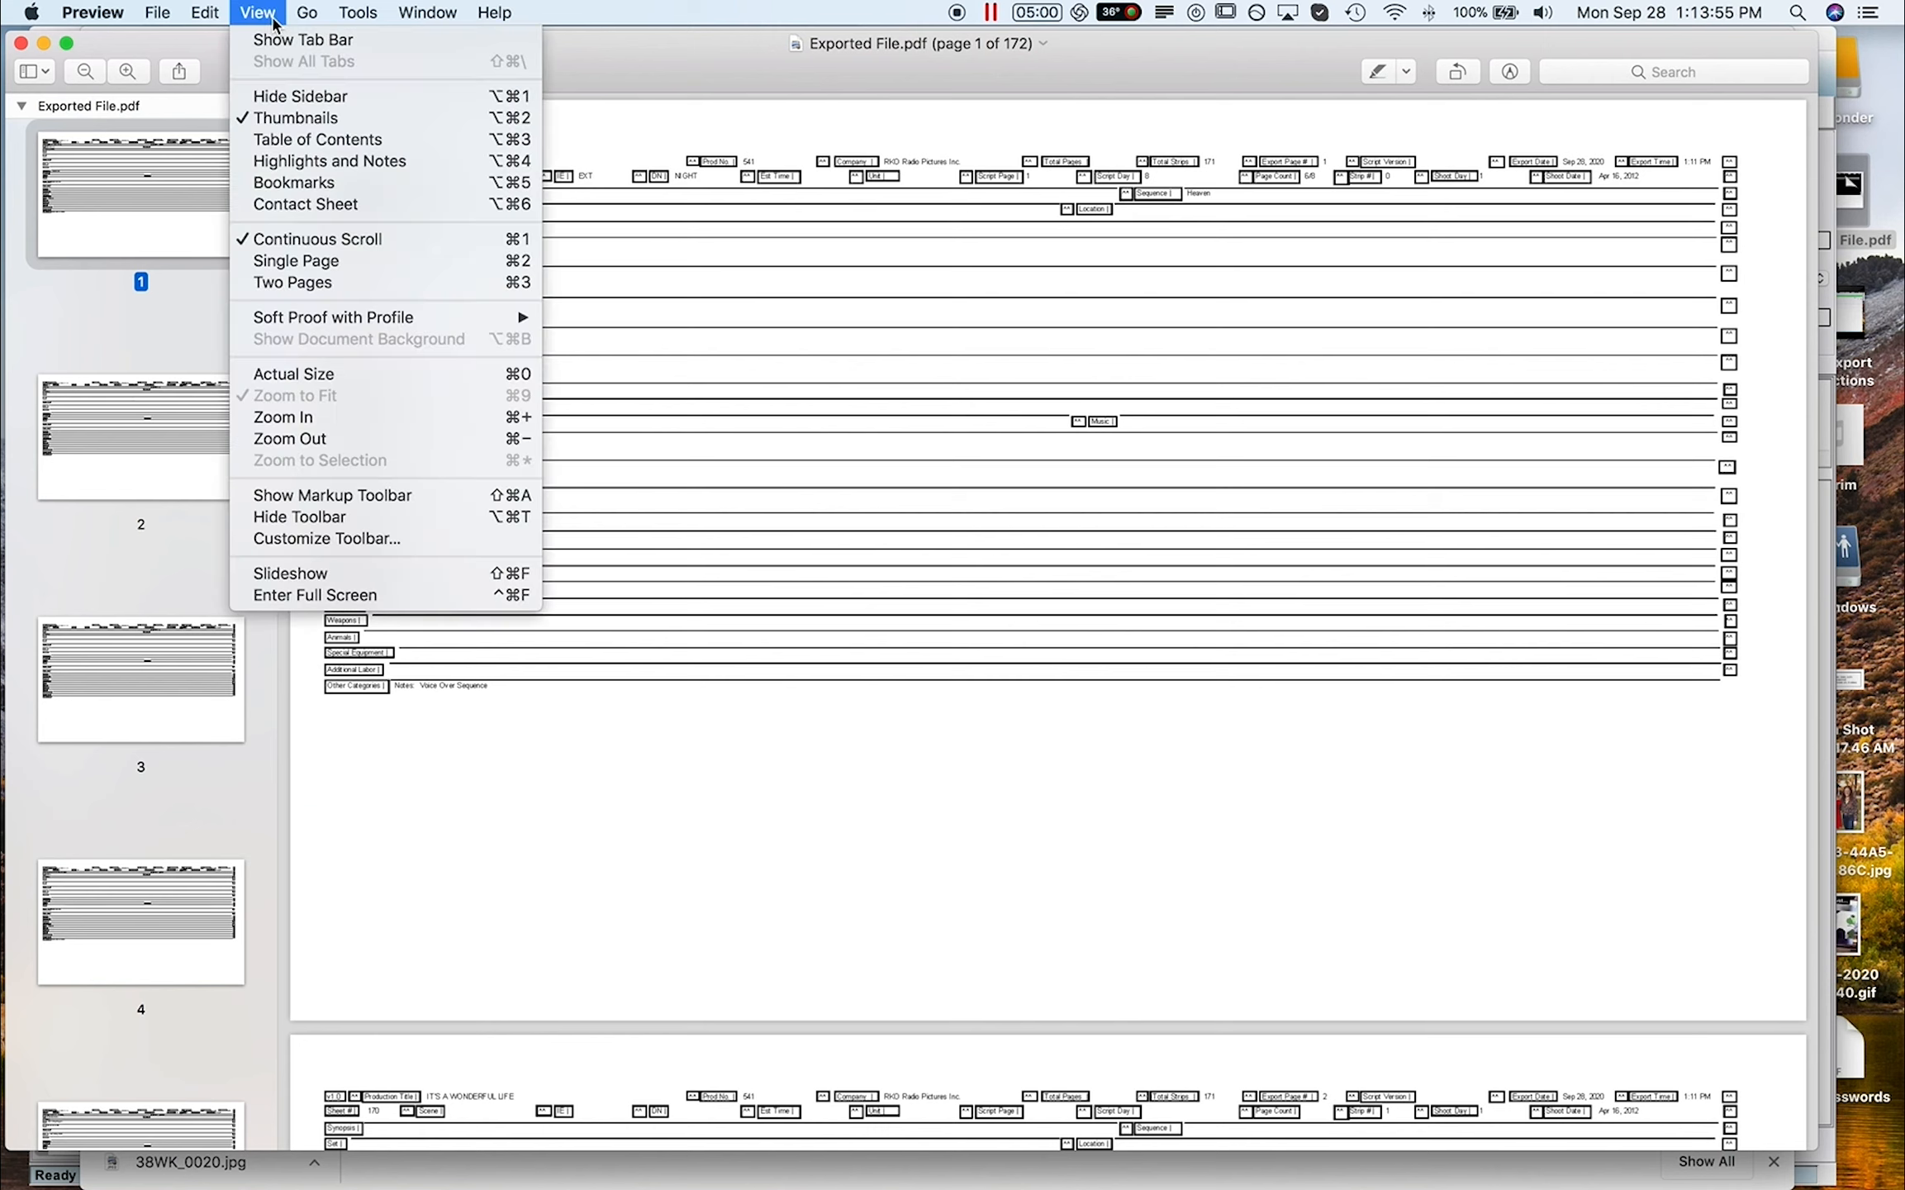
left_click(313, 207)
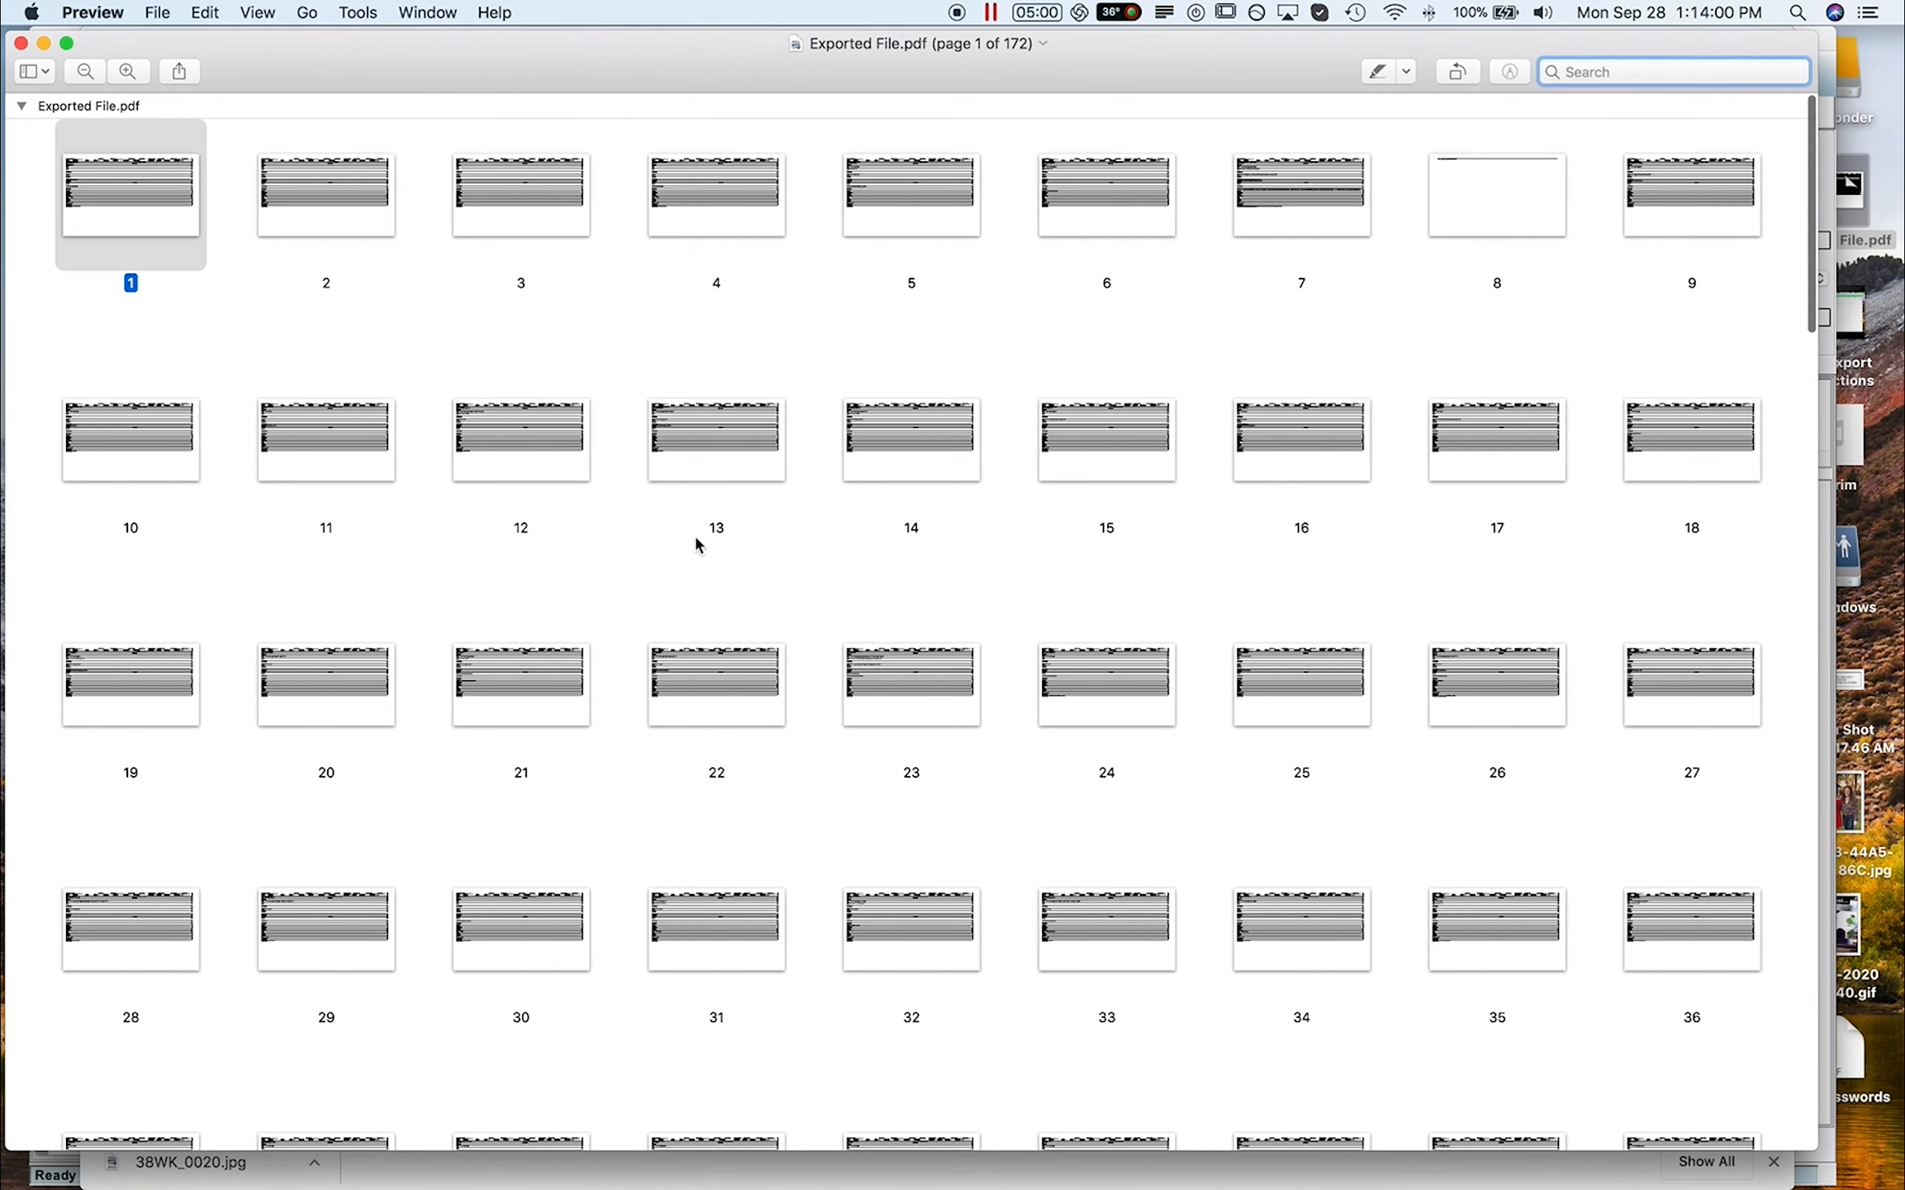
left_click(123, 81)
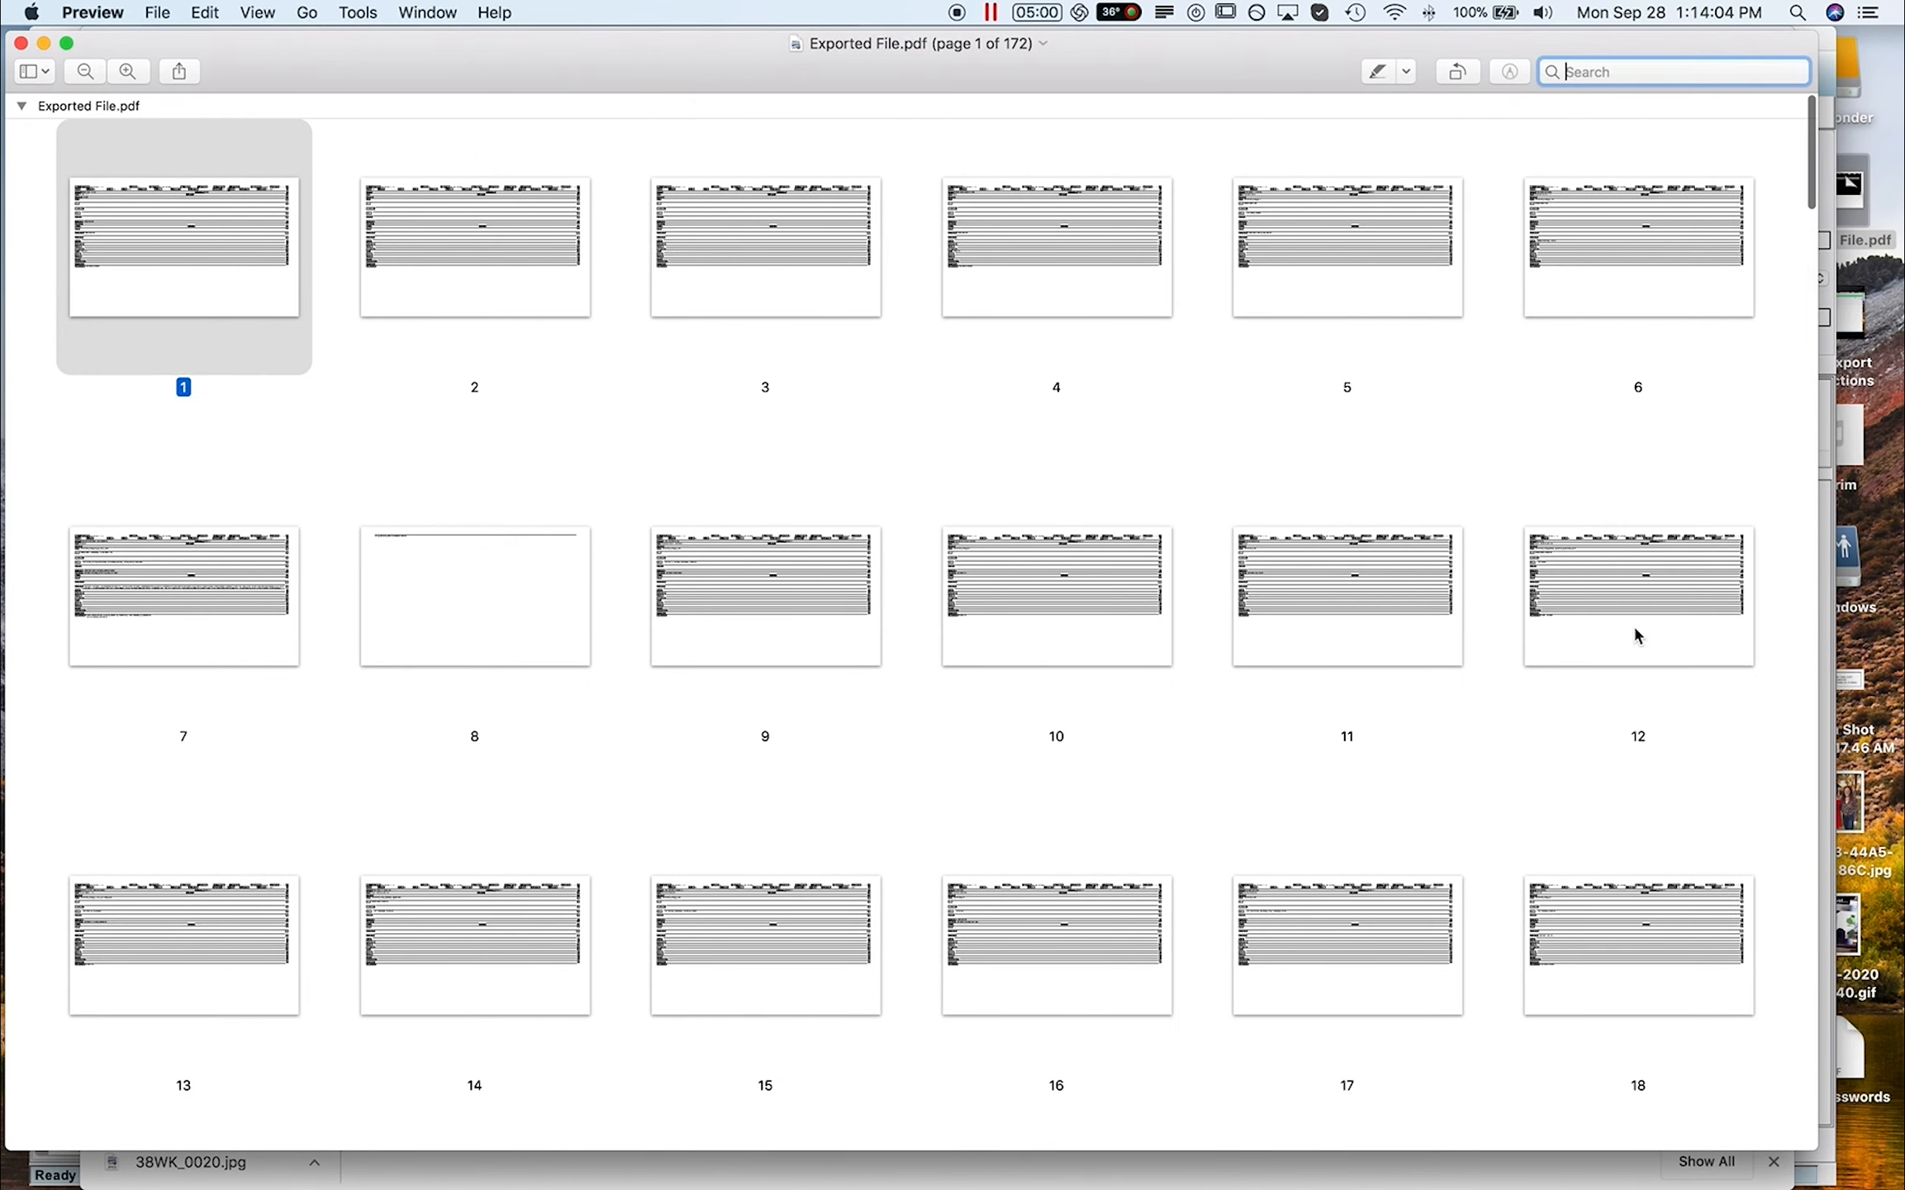
Locate the nearly blank page 8 among the thumbnails, open it and examine the line of text on it.
scroll(1630, 628, "down", 5)
scroll(1570, 578, "up", 3)
left_click(545, 552)
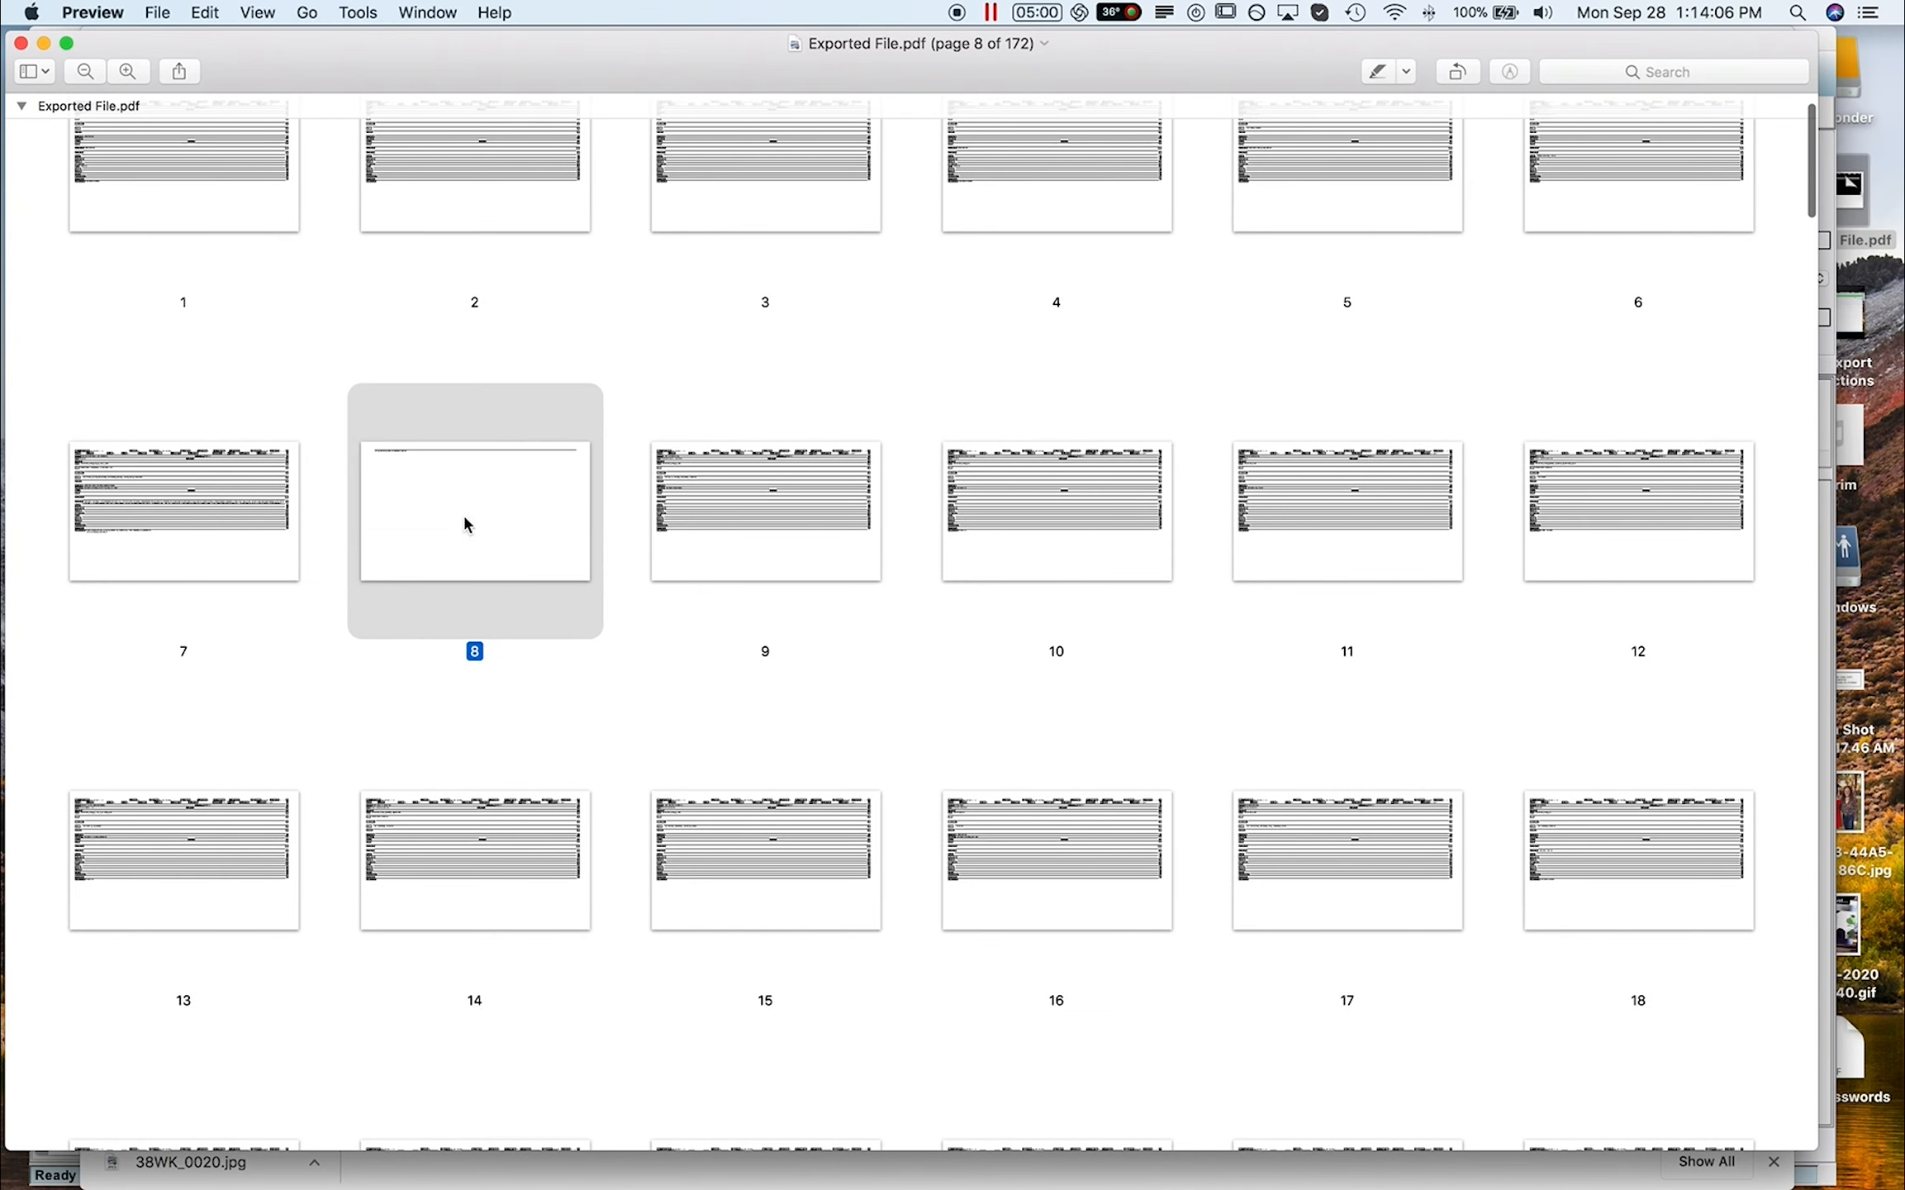
scroll(453, 640, "up", 2)
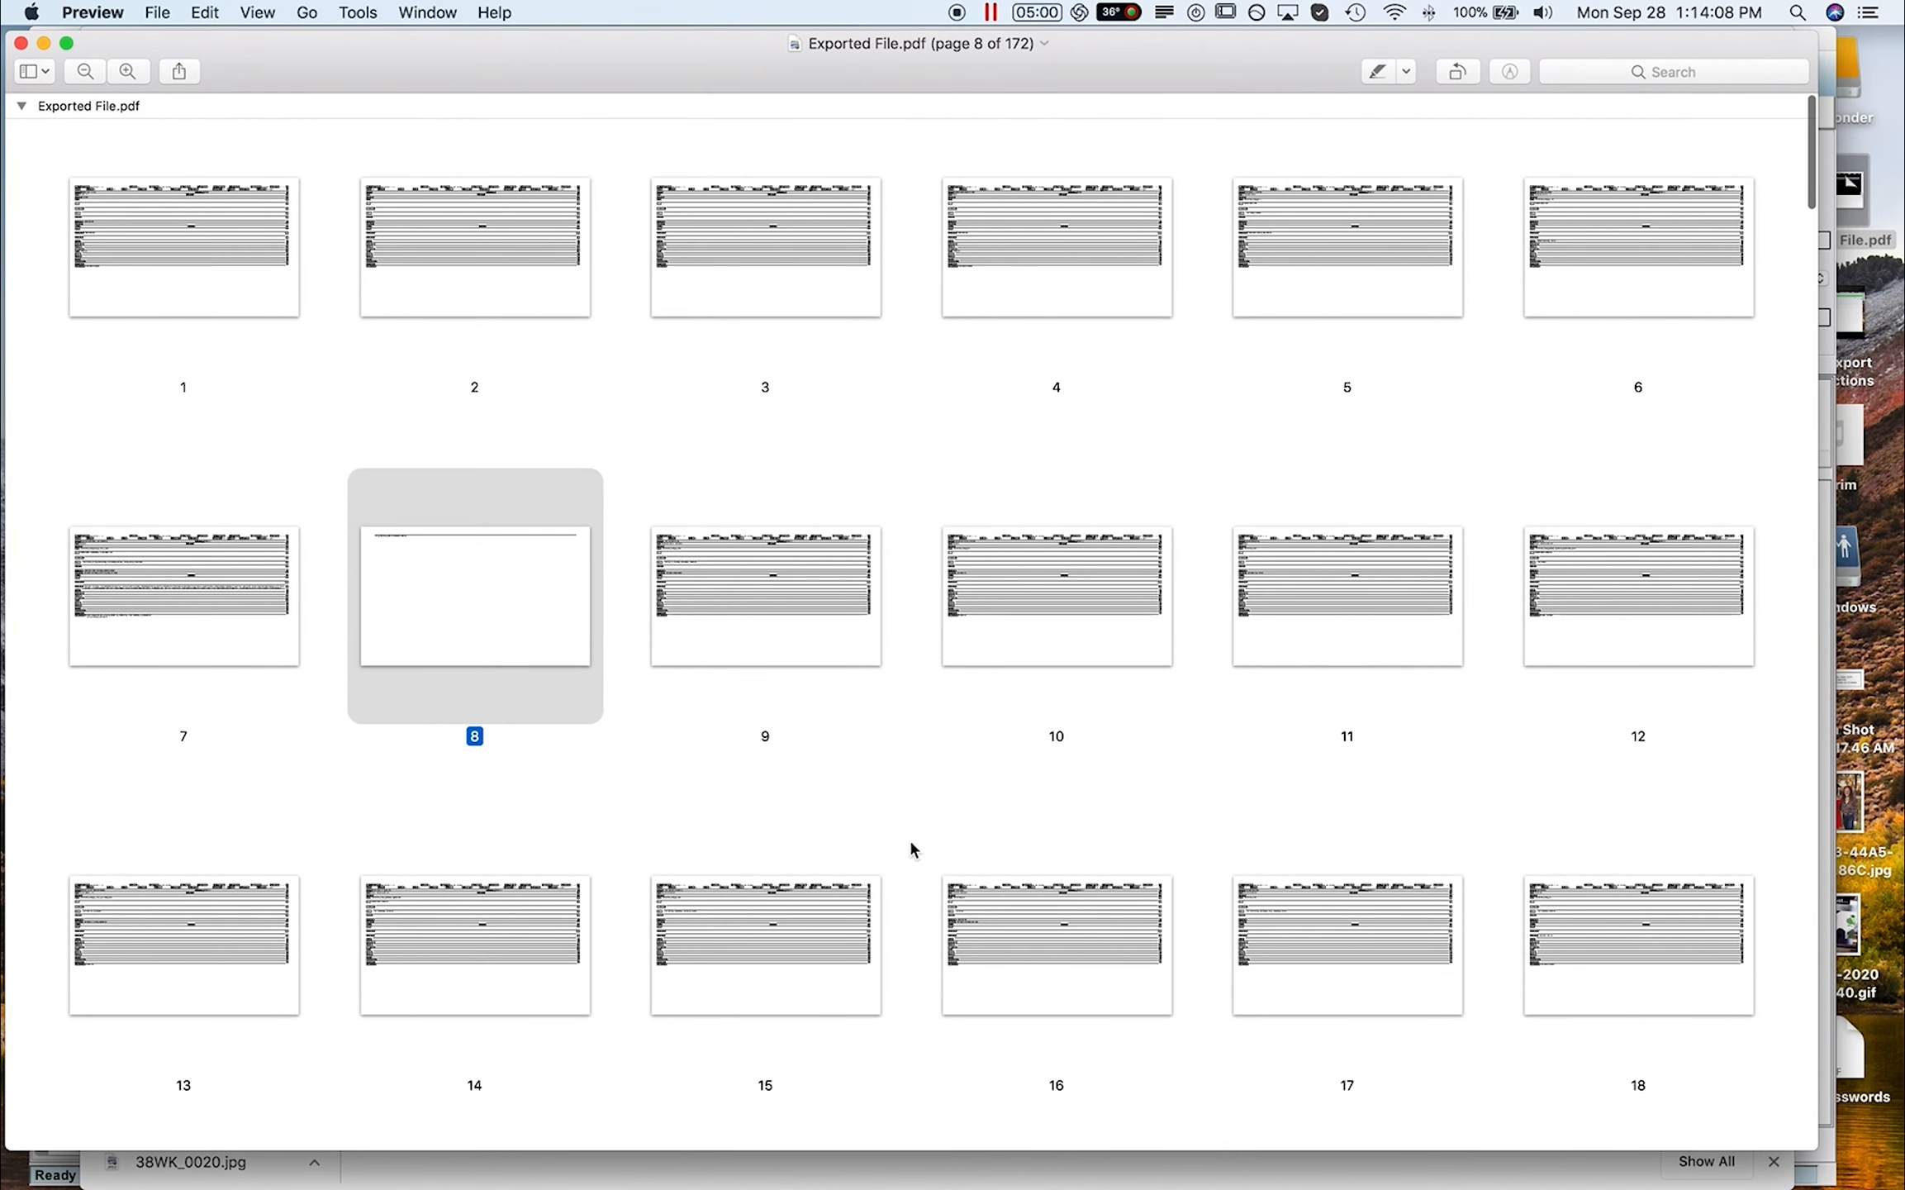
double_click(457, 592)
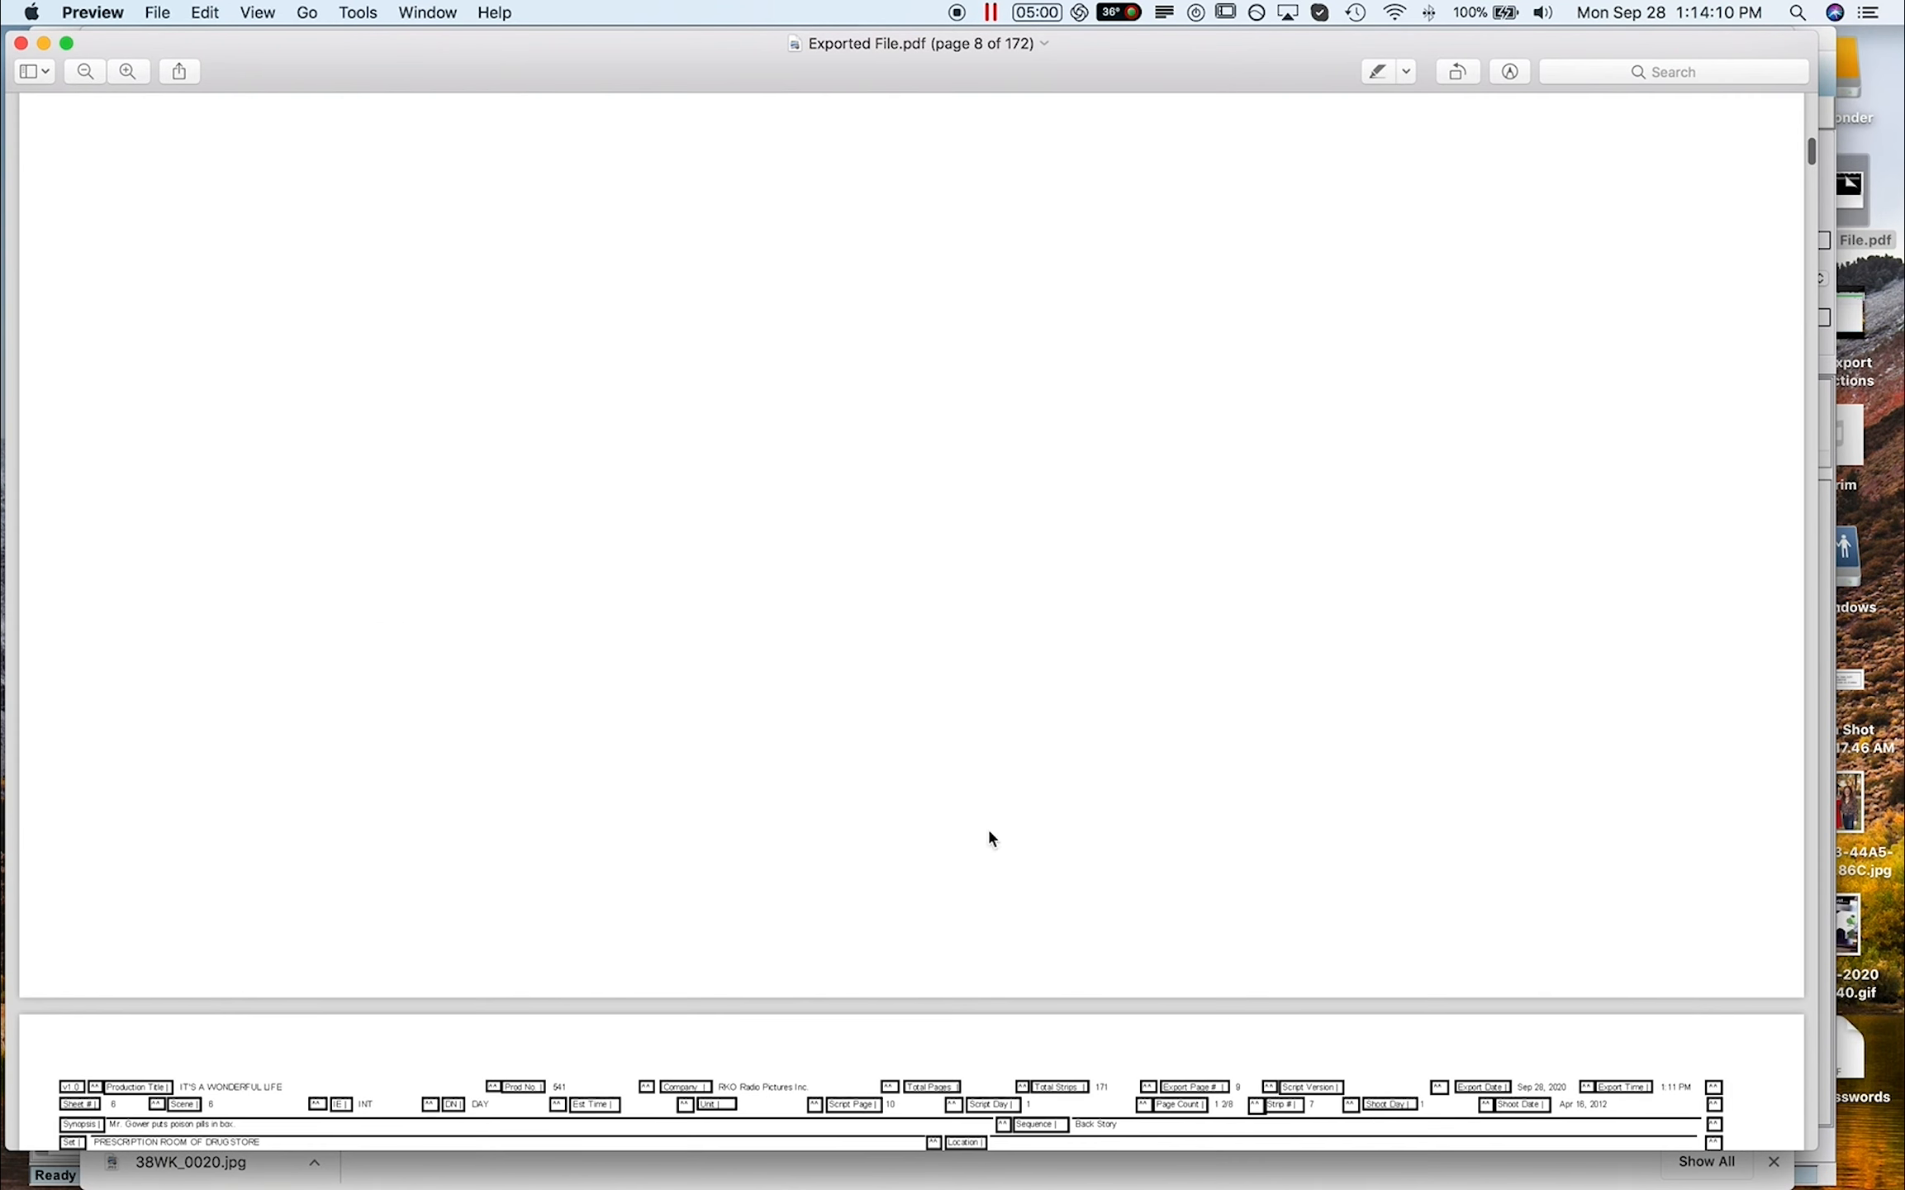
left_click_drag(131, 381, 369, 385)
left_click(154, 373)
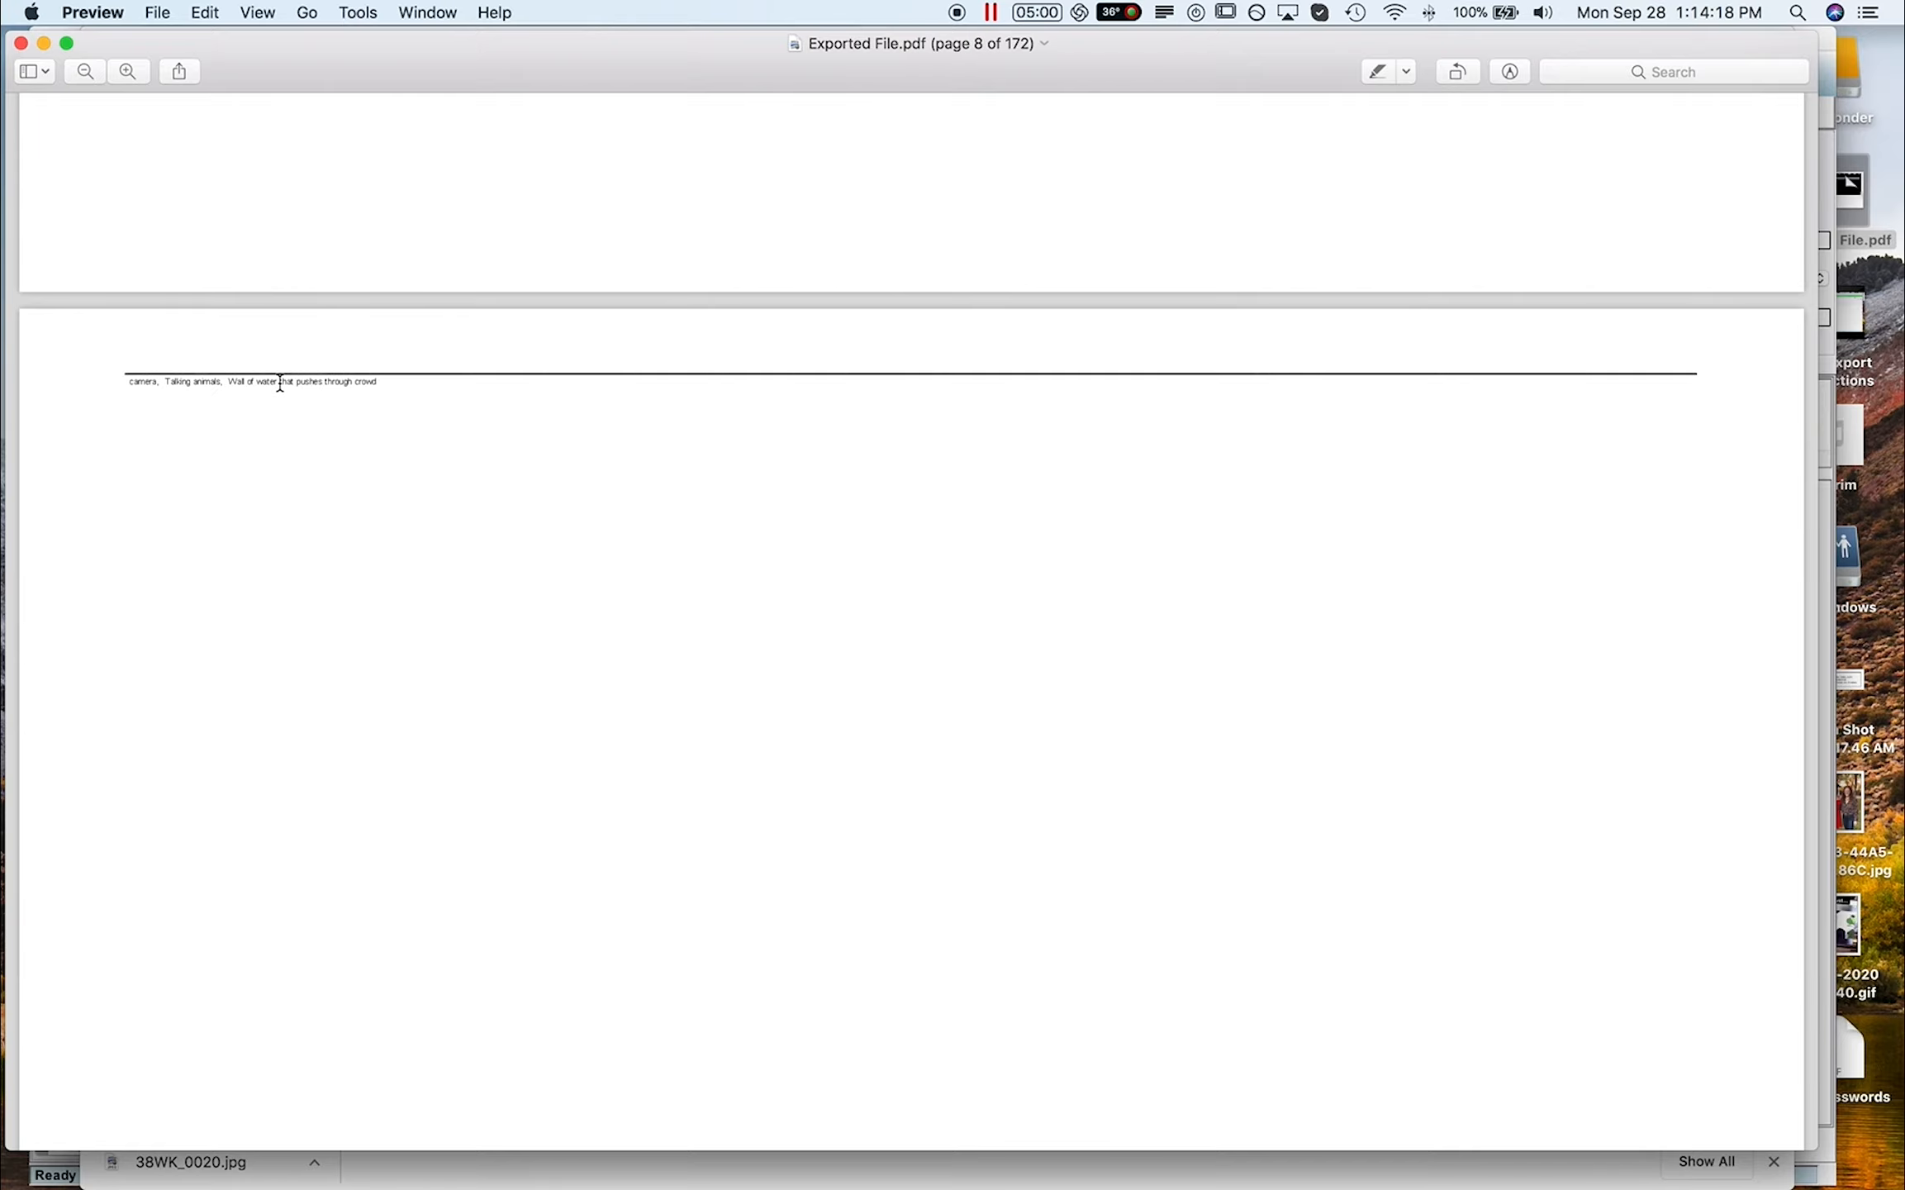
Compare the Visual Effects entry on page 7 with the leftover text on page 8.
scroll(319, 467, "up", 10)
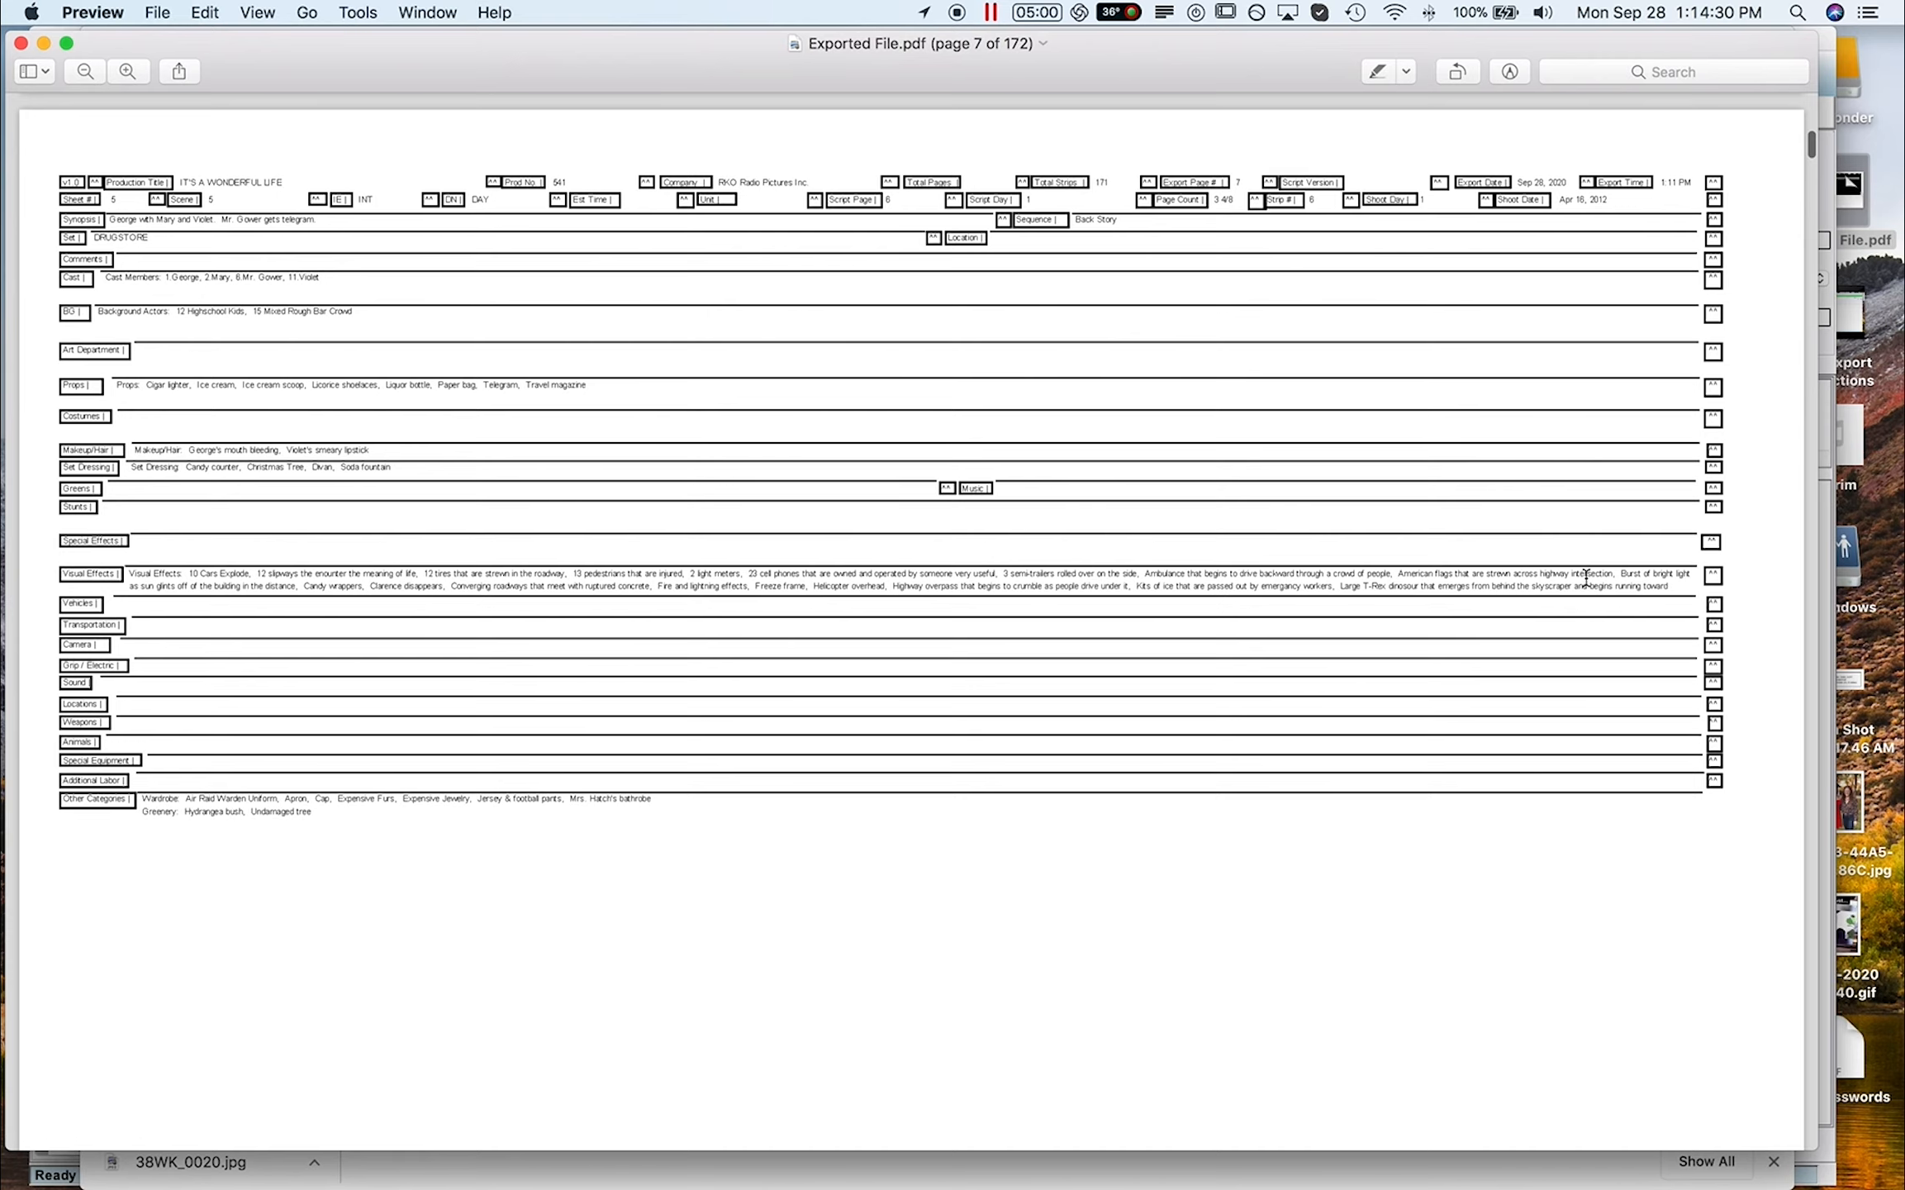
scroll(1555, 605, "down", 10)
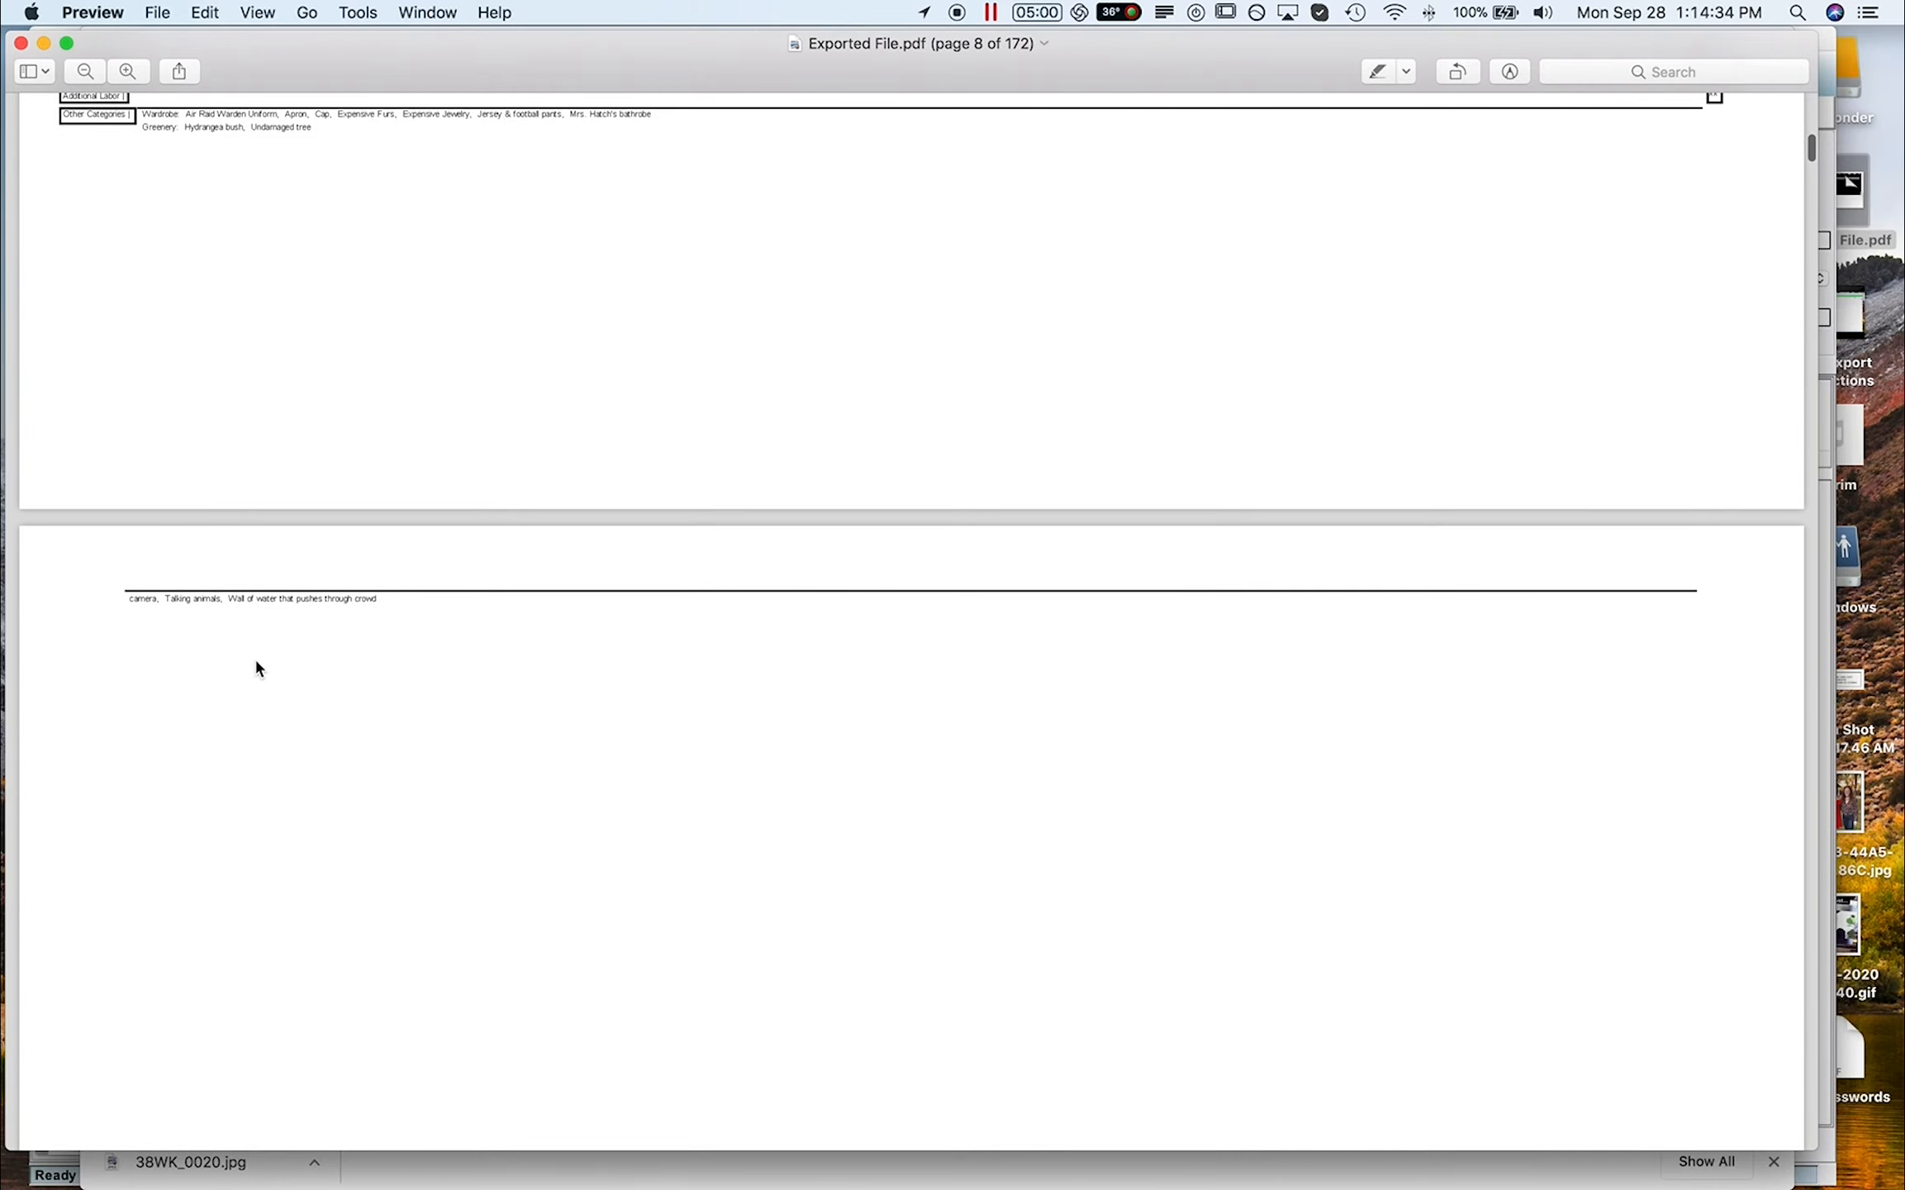
scroll(256, 666, "up", 3)
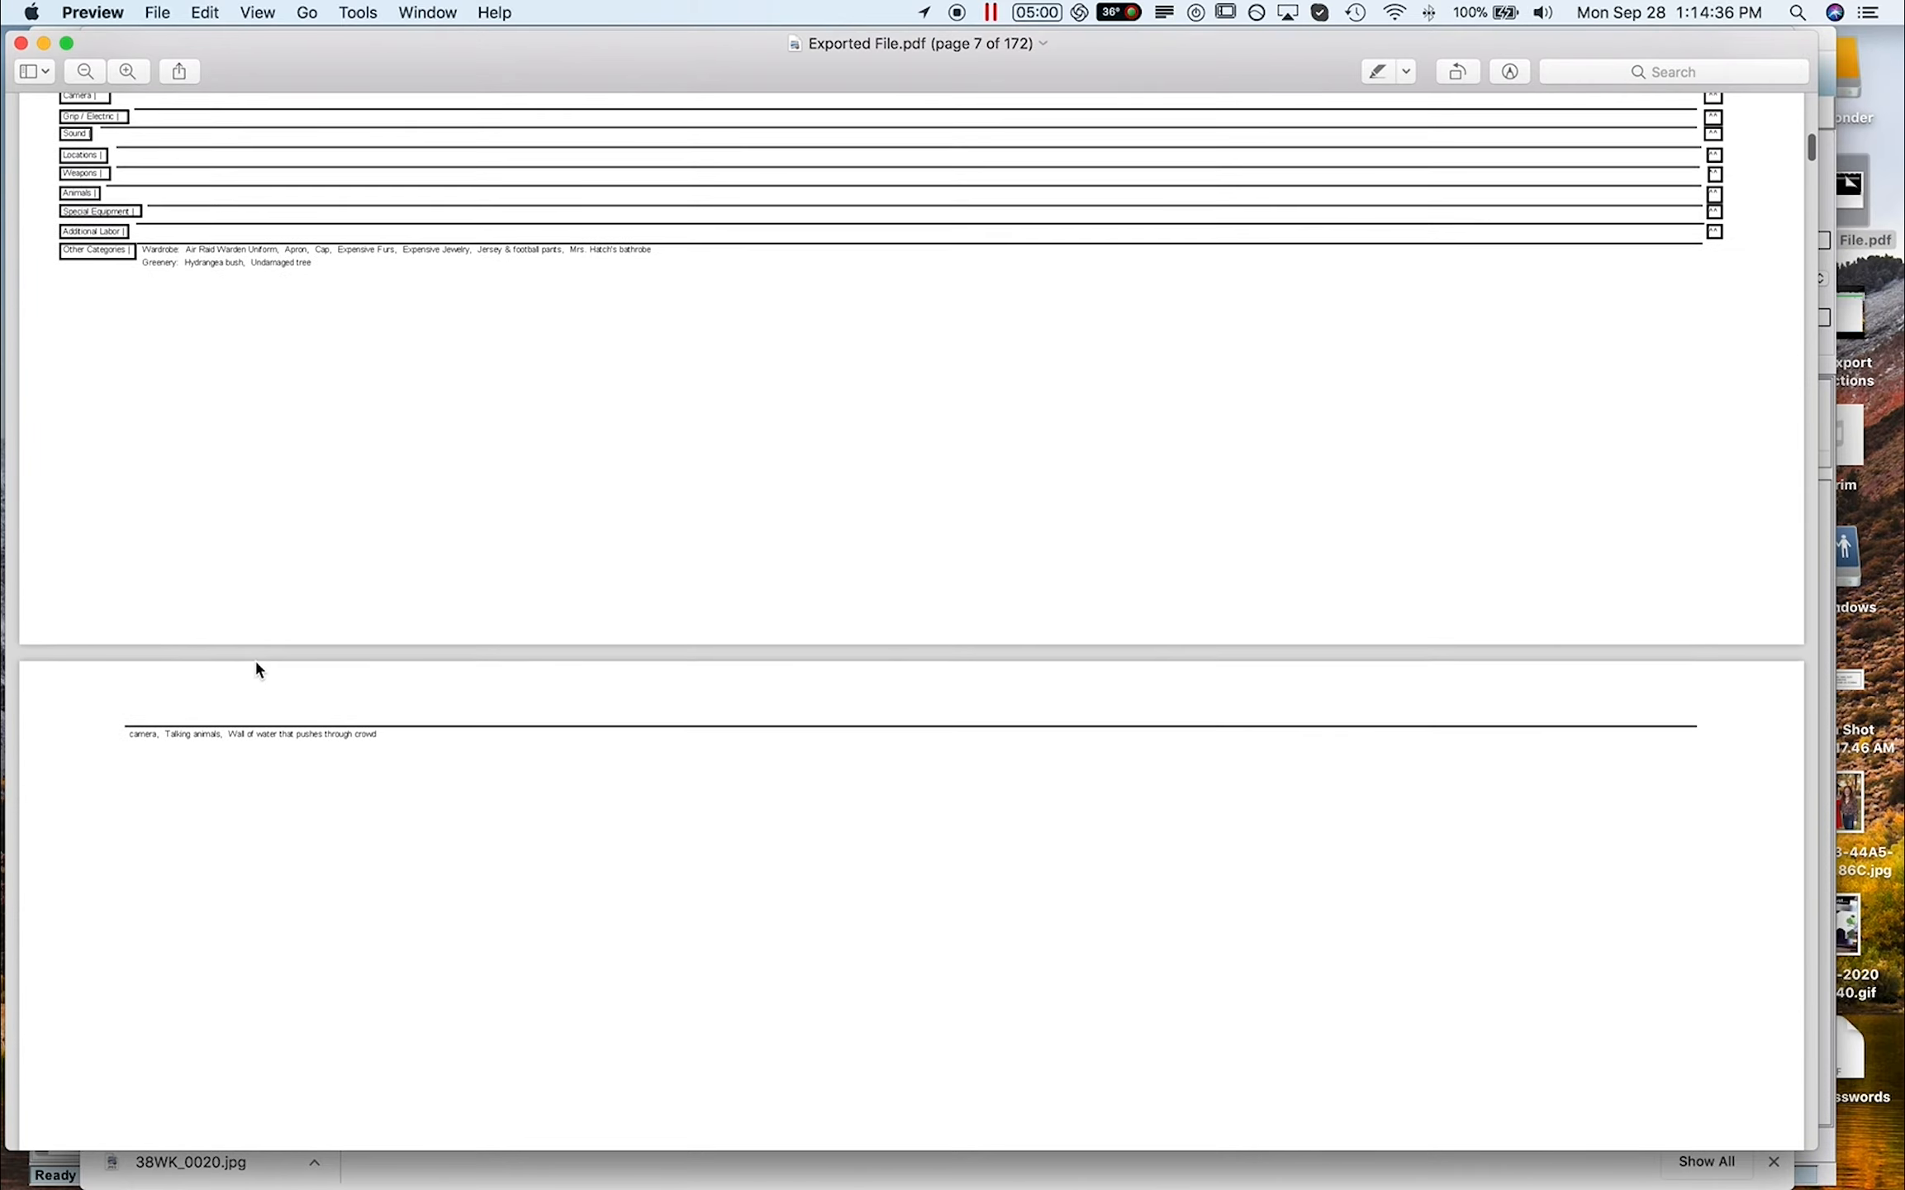
scroll(256, 669, "up", 10)
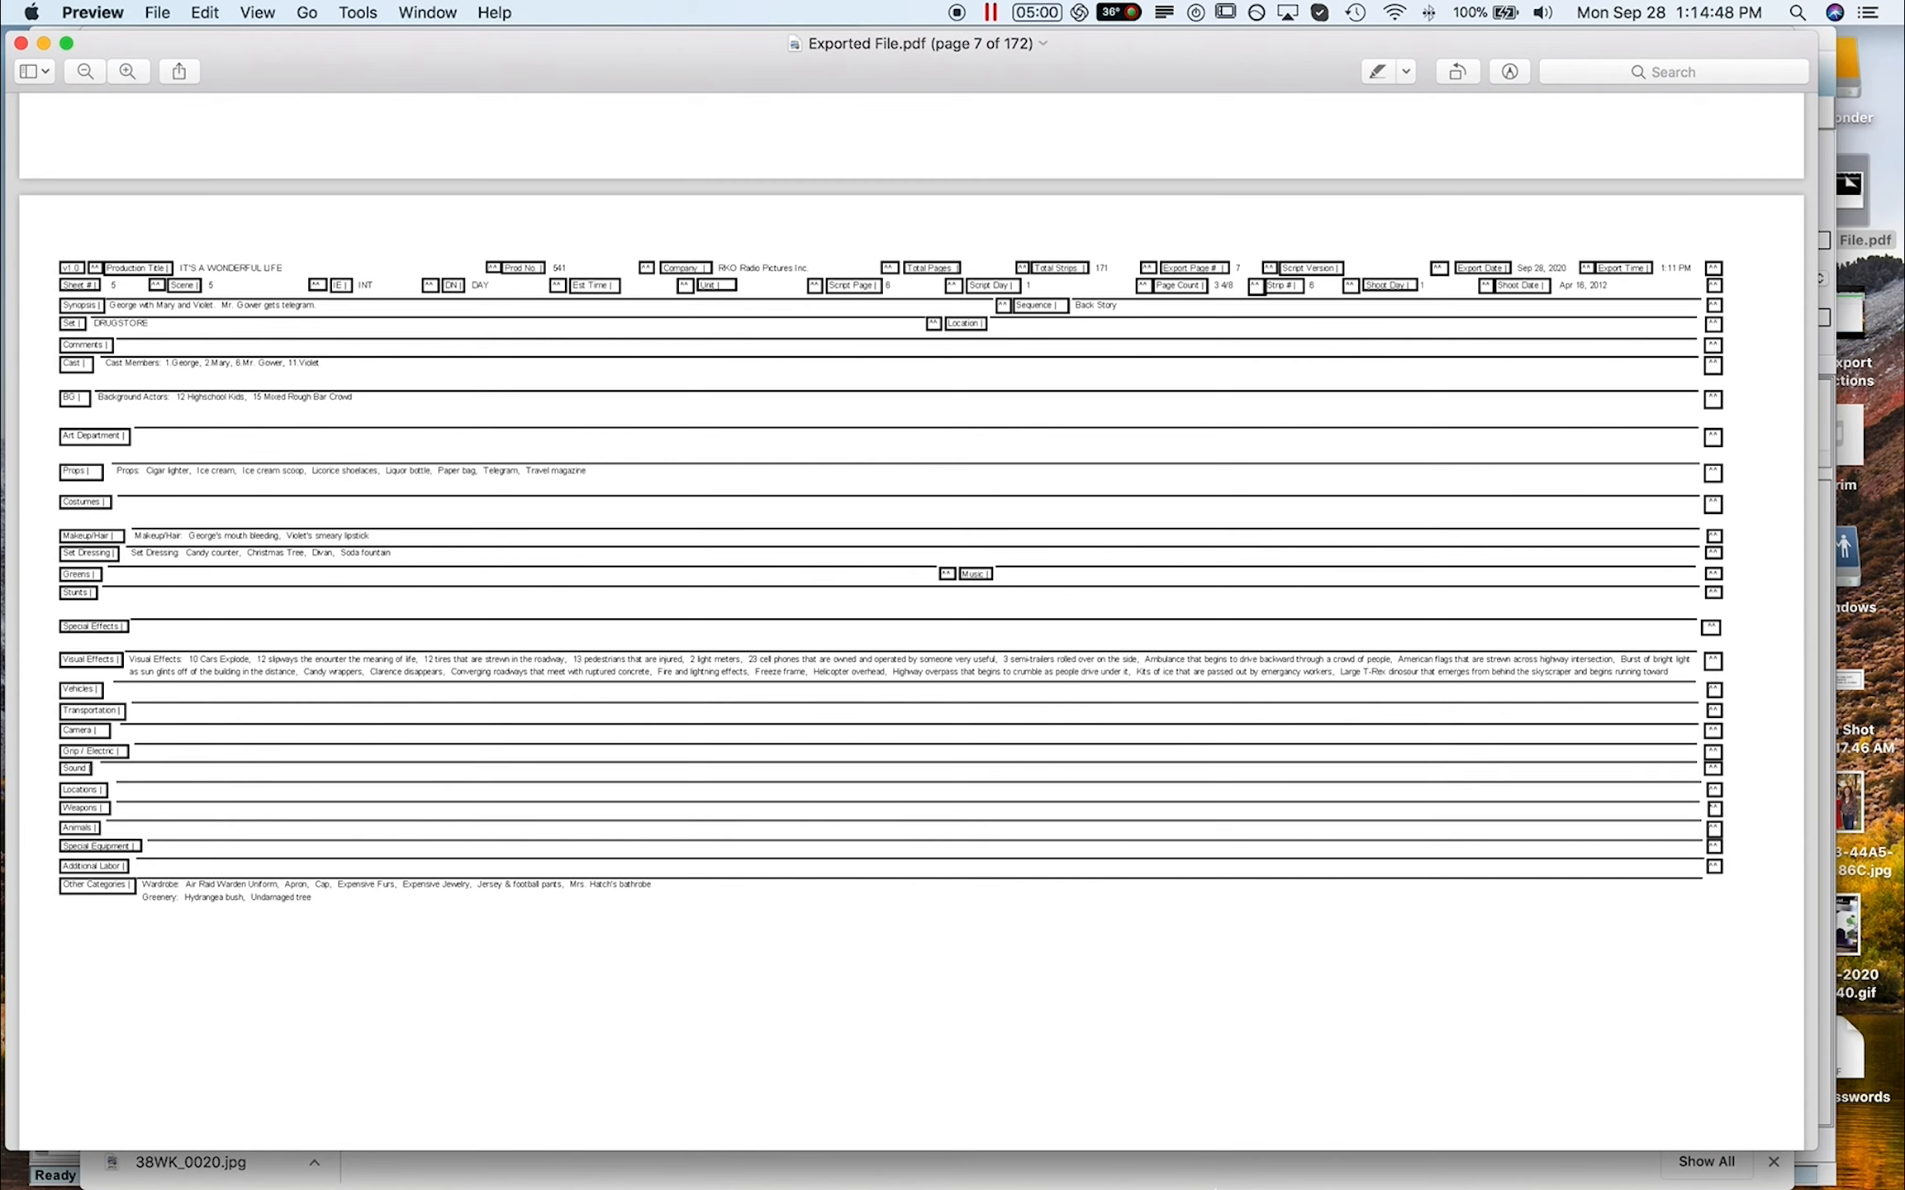
Switch to MM Scheduling and open the report layout "SetHero - MMS to Excel Export Report Template - v3.0" in the report designer.
mouse_move(1447, 1175)
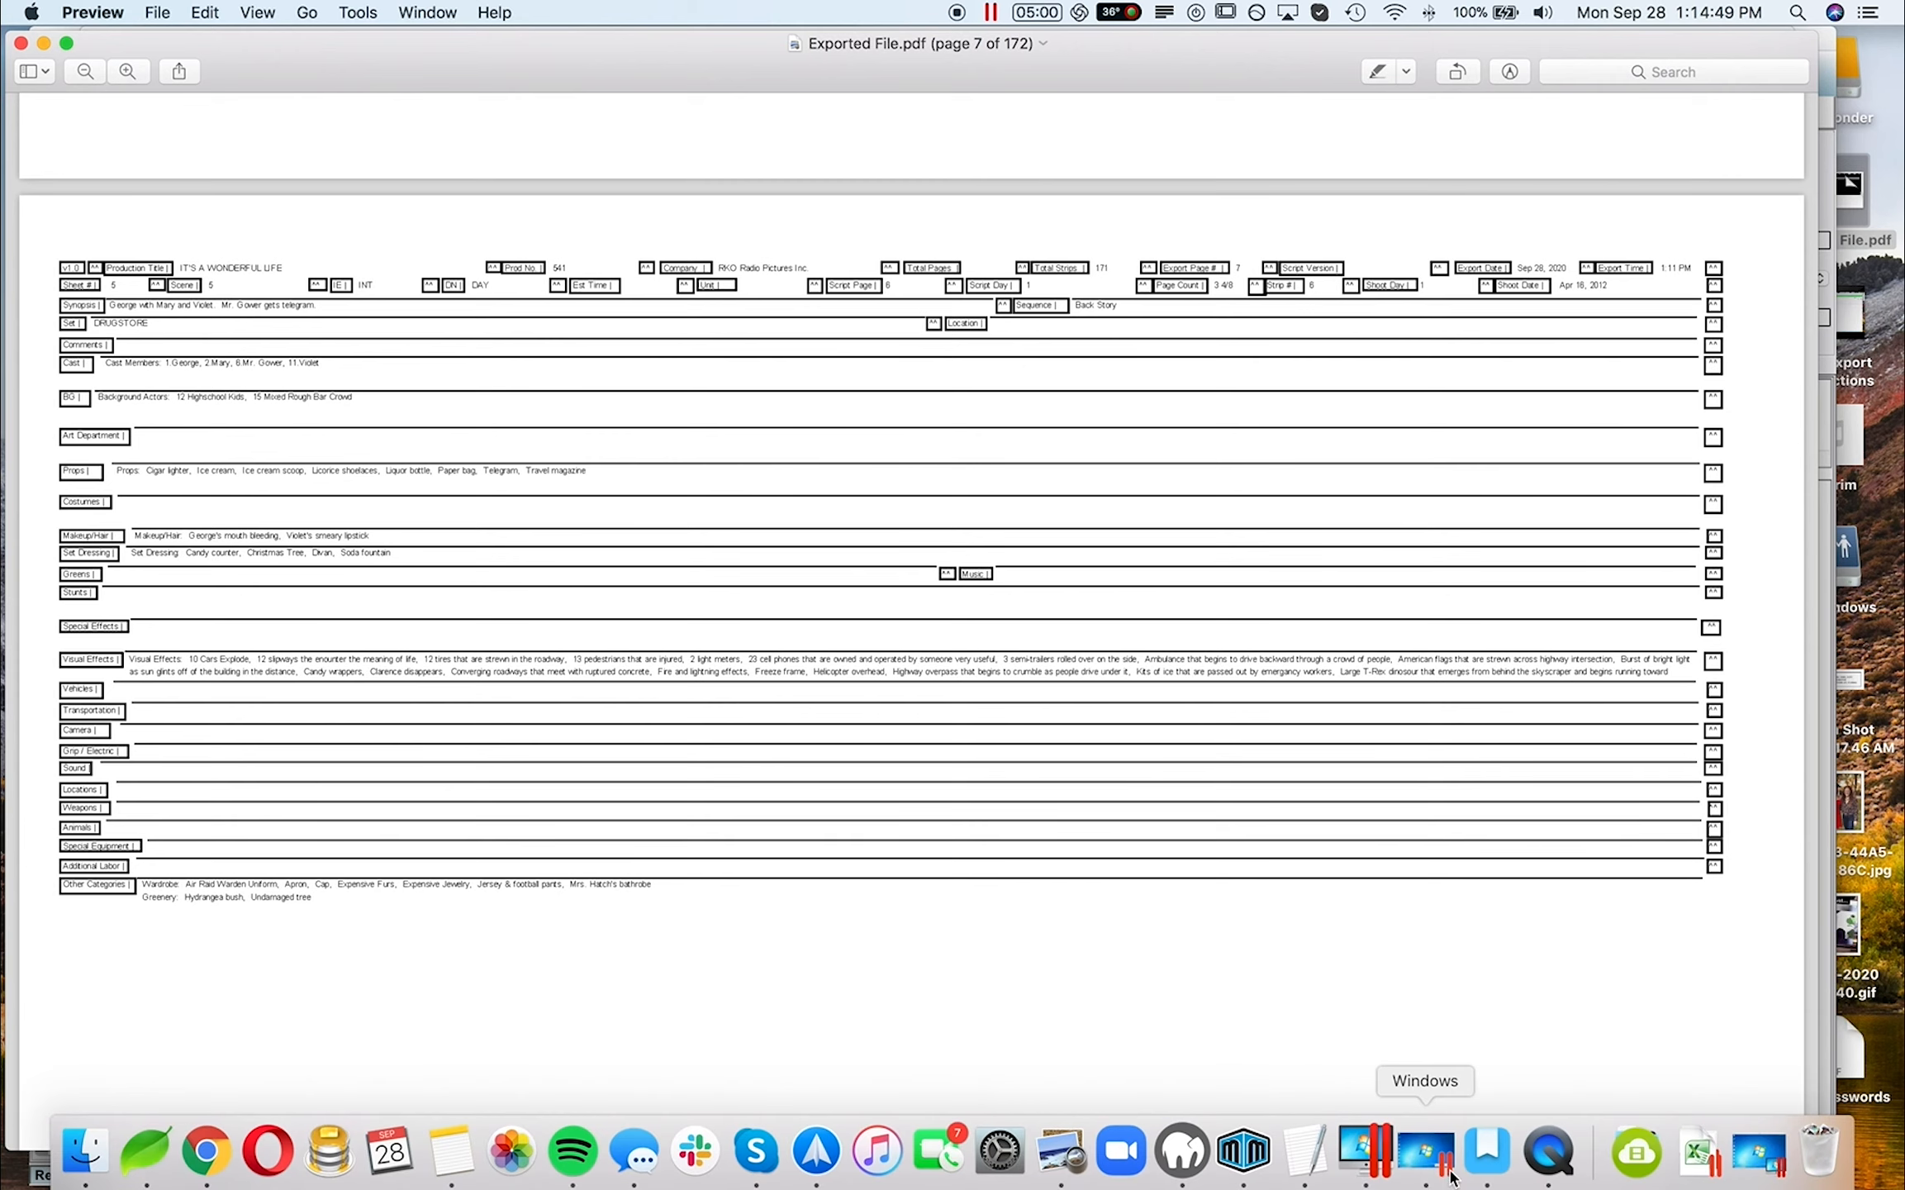
left_click(1264, 1180)
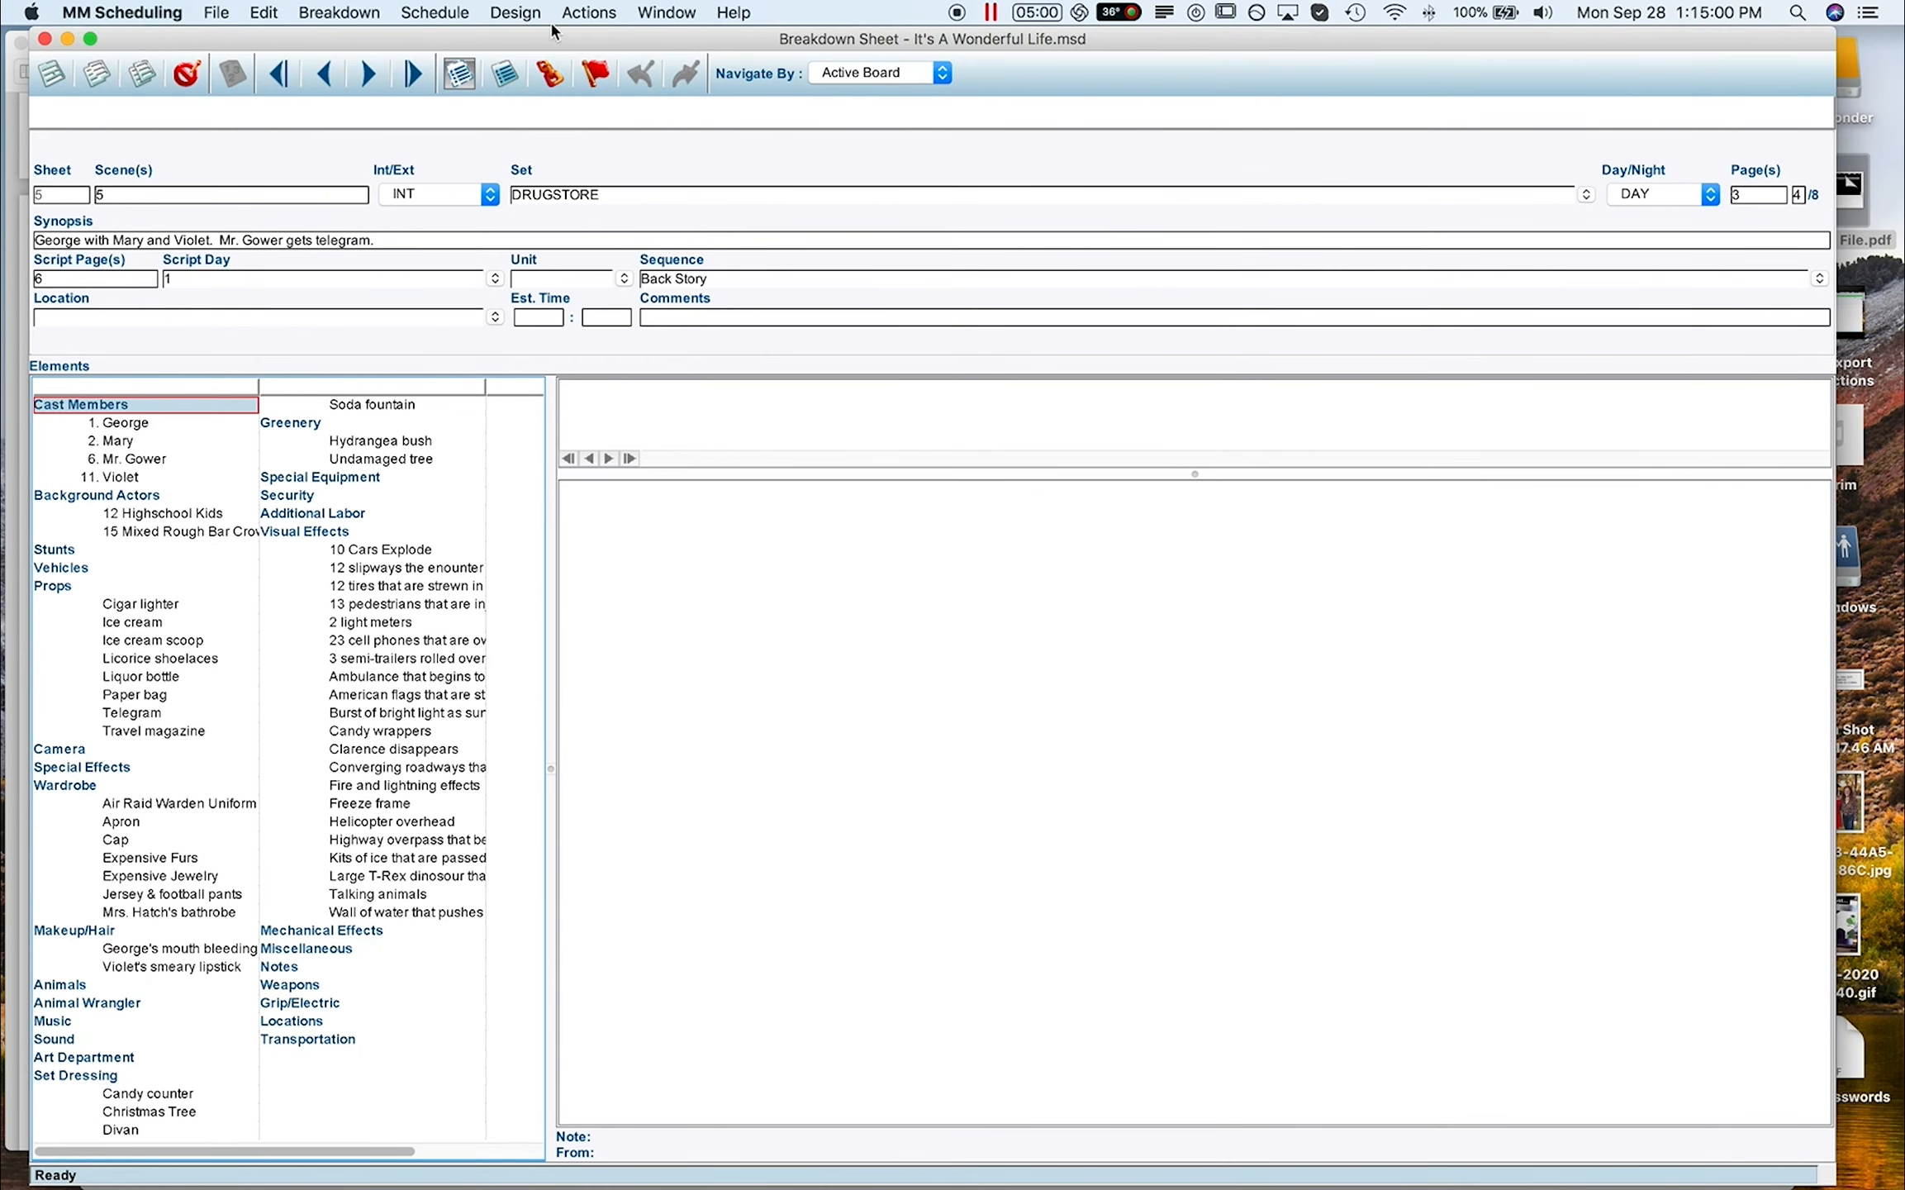
left_click(514, 13)
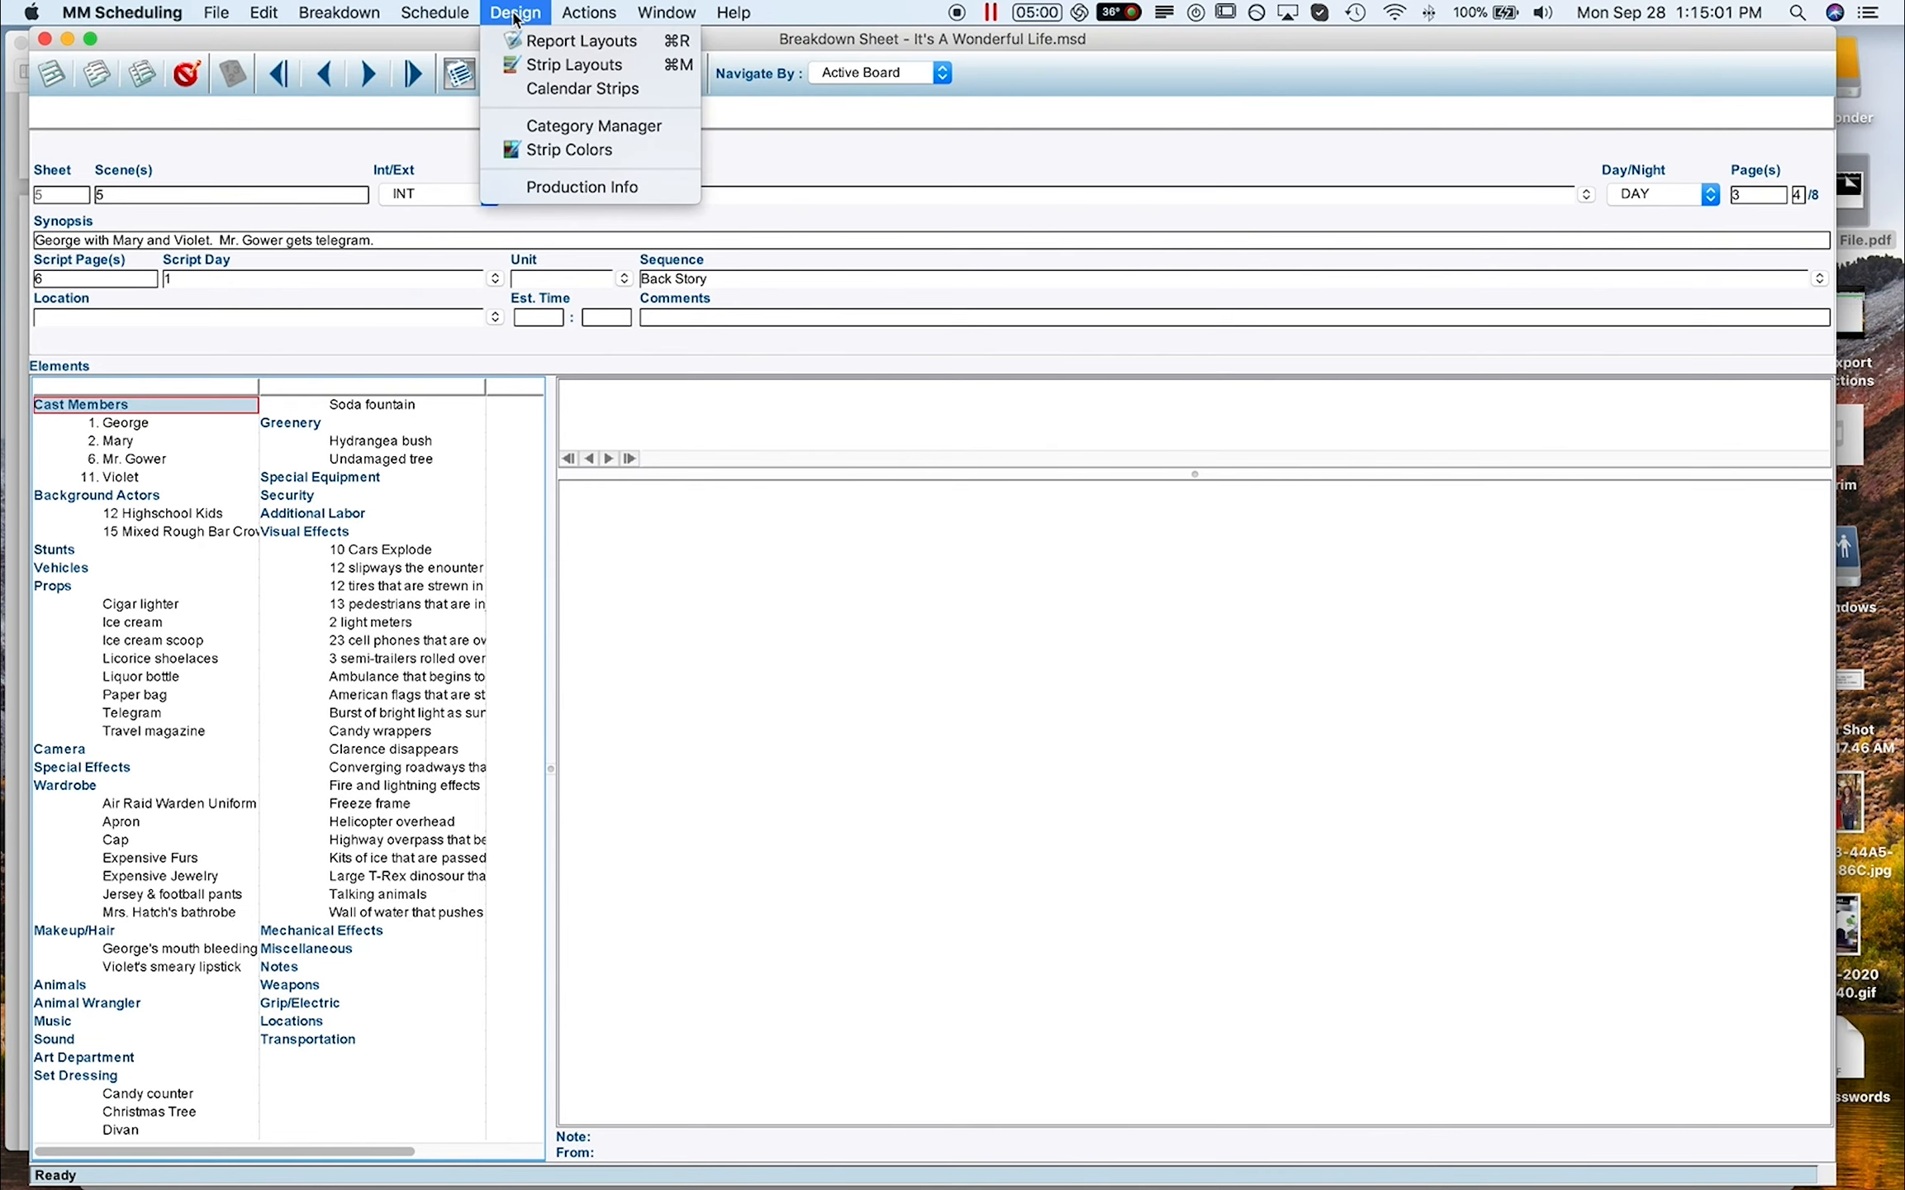
left_click(529, 42)
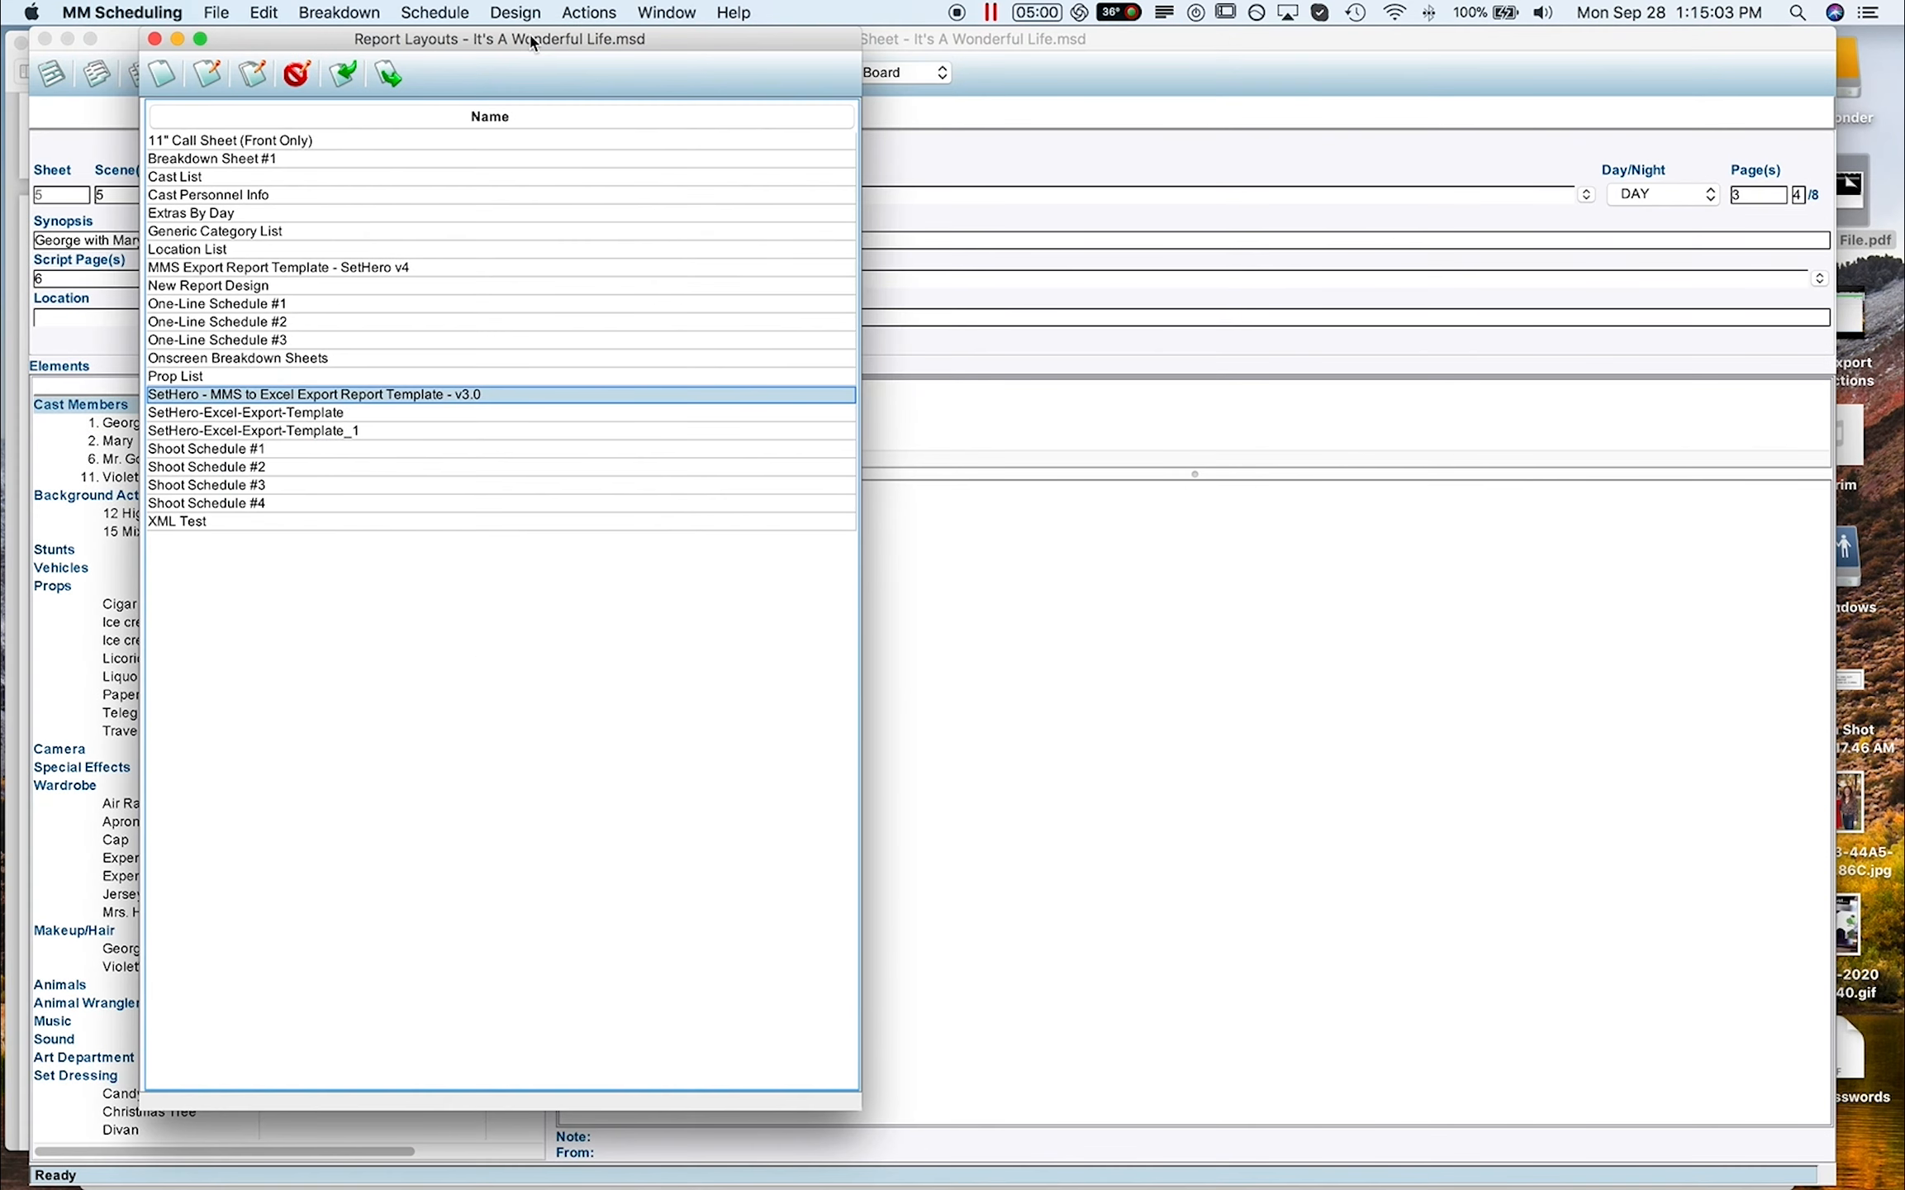
double_click(320, 399)
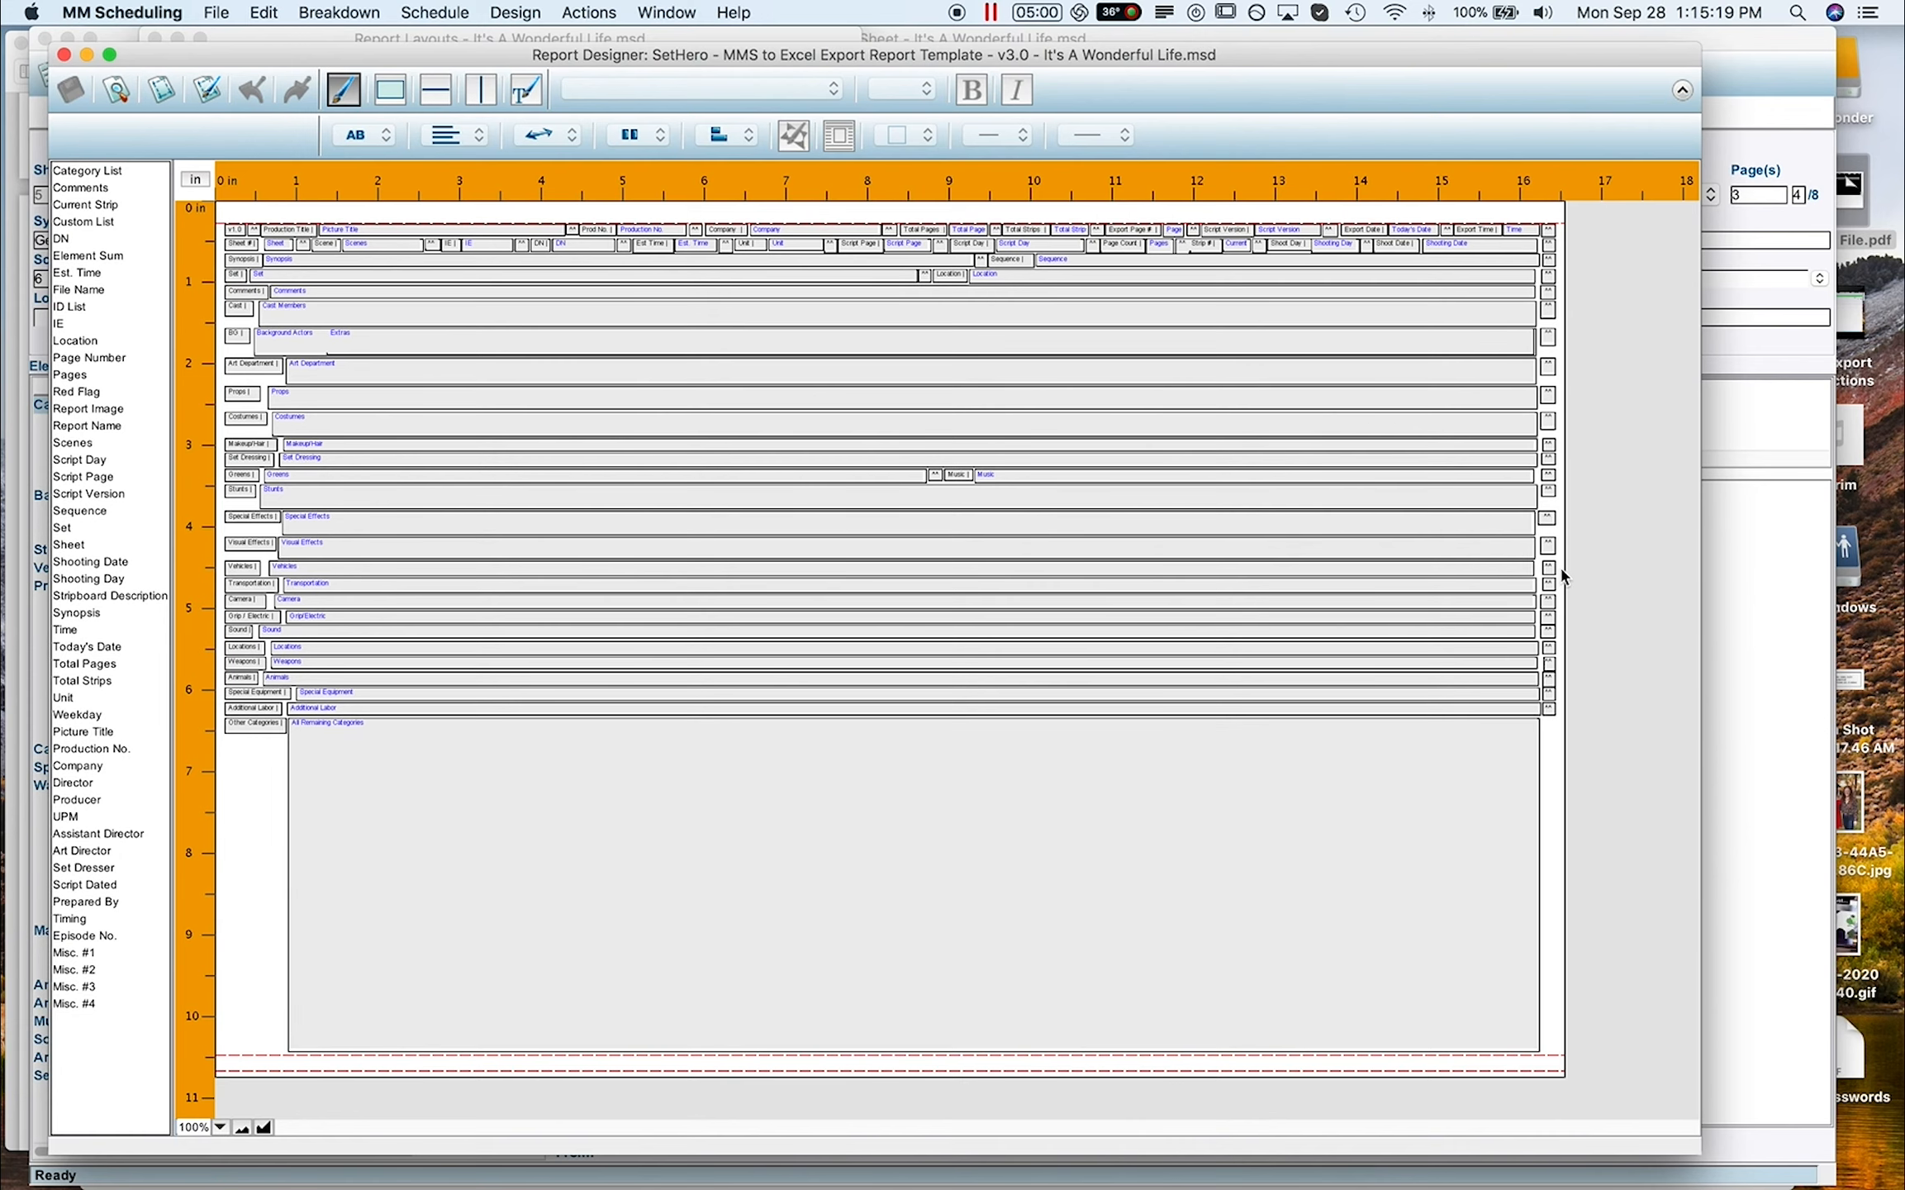
Return to the exported PDF in Preview and examine the leftover text on page 8 at a larger zoom.
mouse_move(1607, 1188)
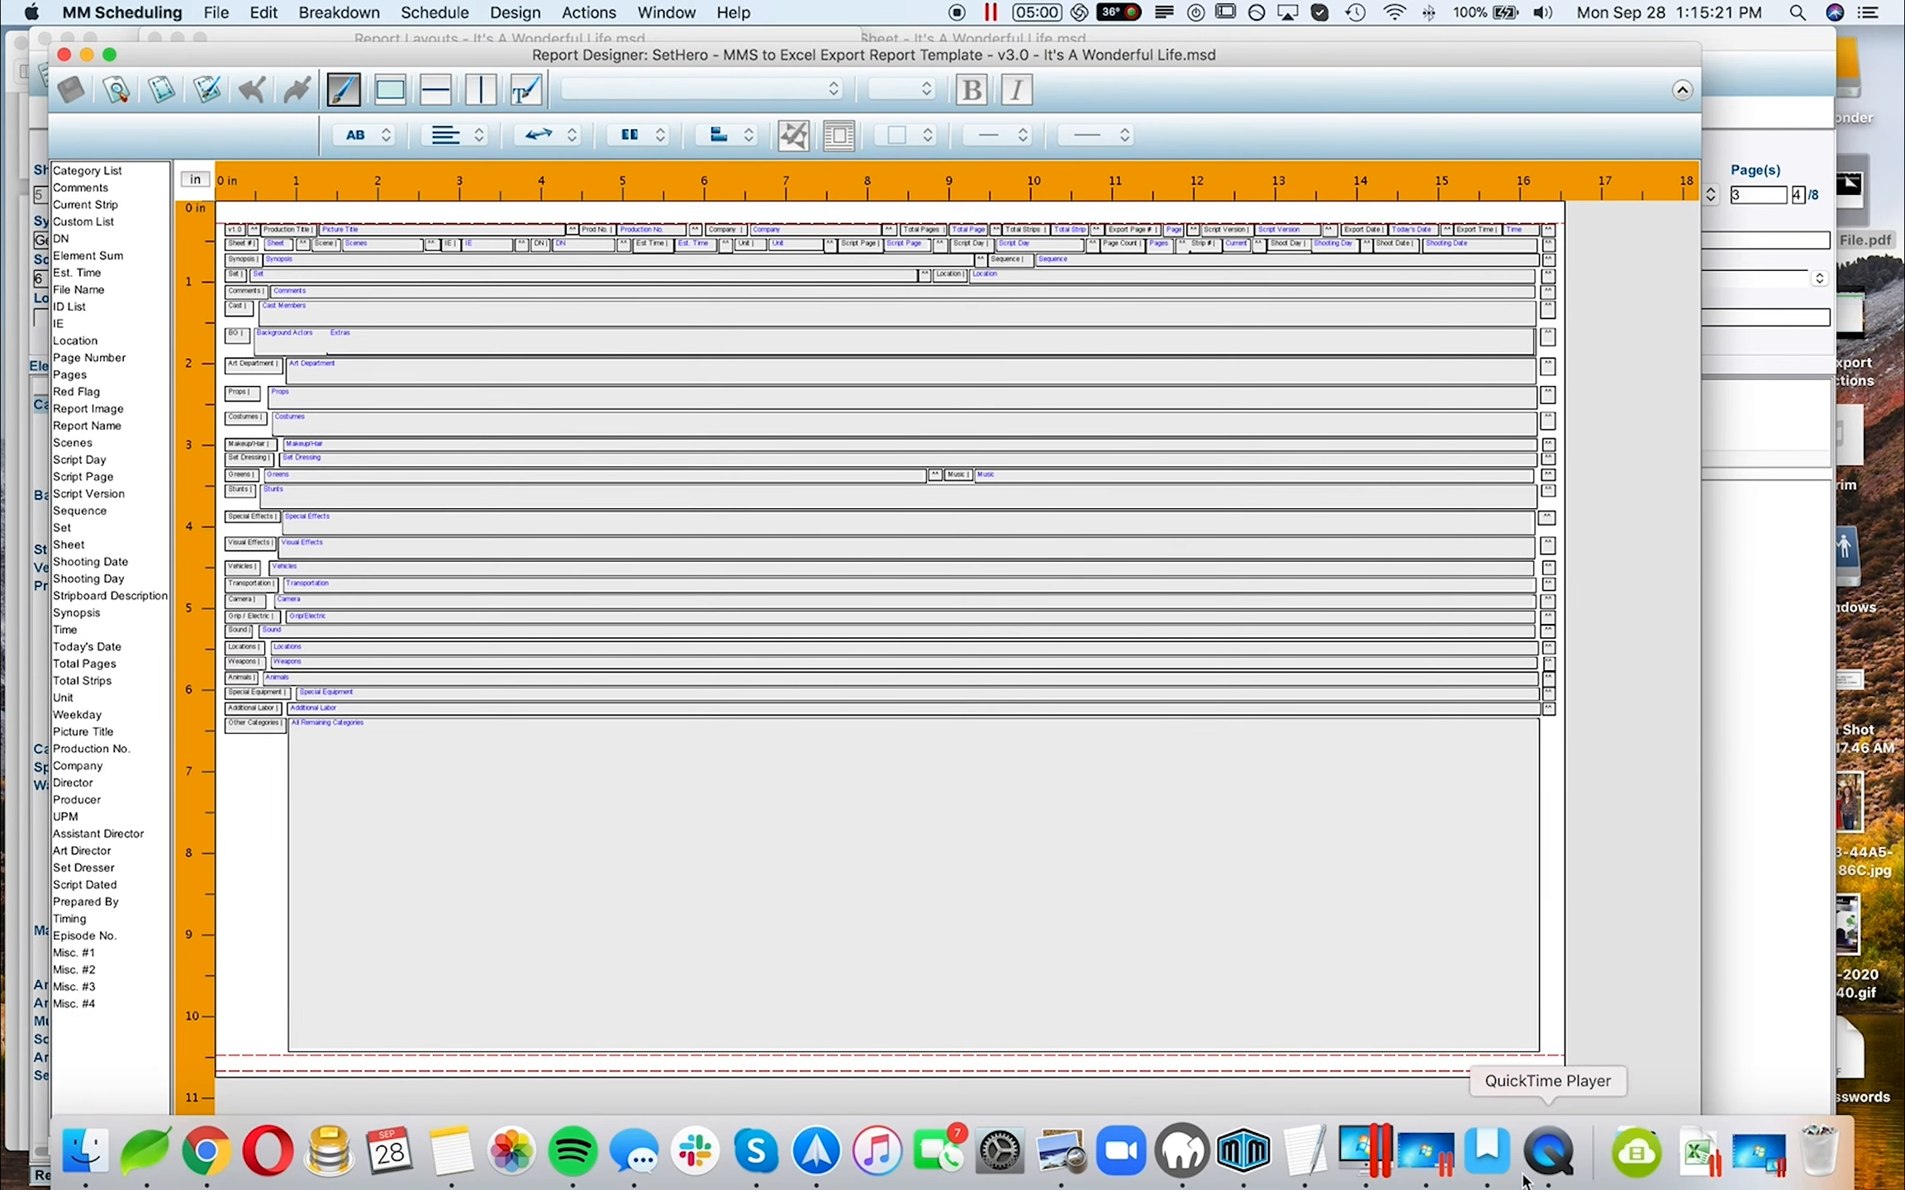
left_click(1072, 1159)
scroll(665, 767, "down", 10)
left_click_drag(132, 625, 212, 628)
left_click(216, 627)
left_click(122, 79)
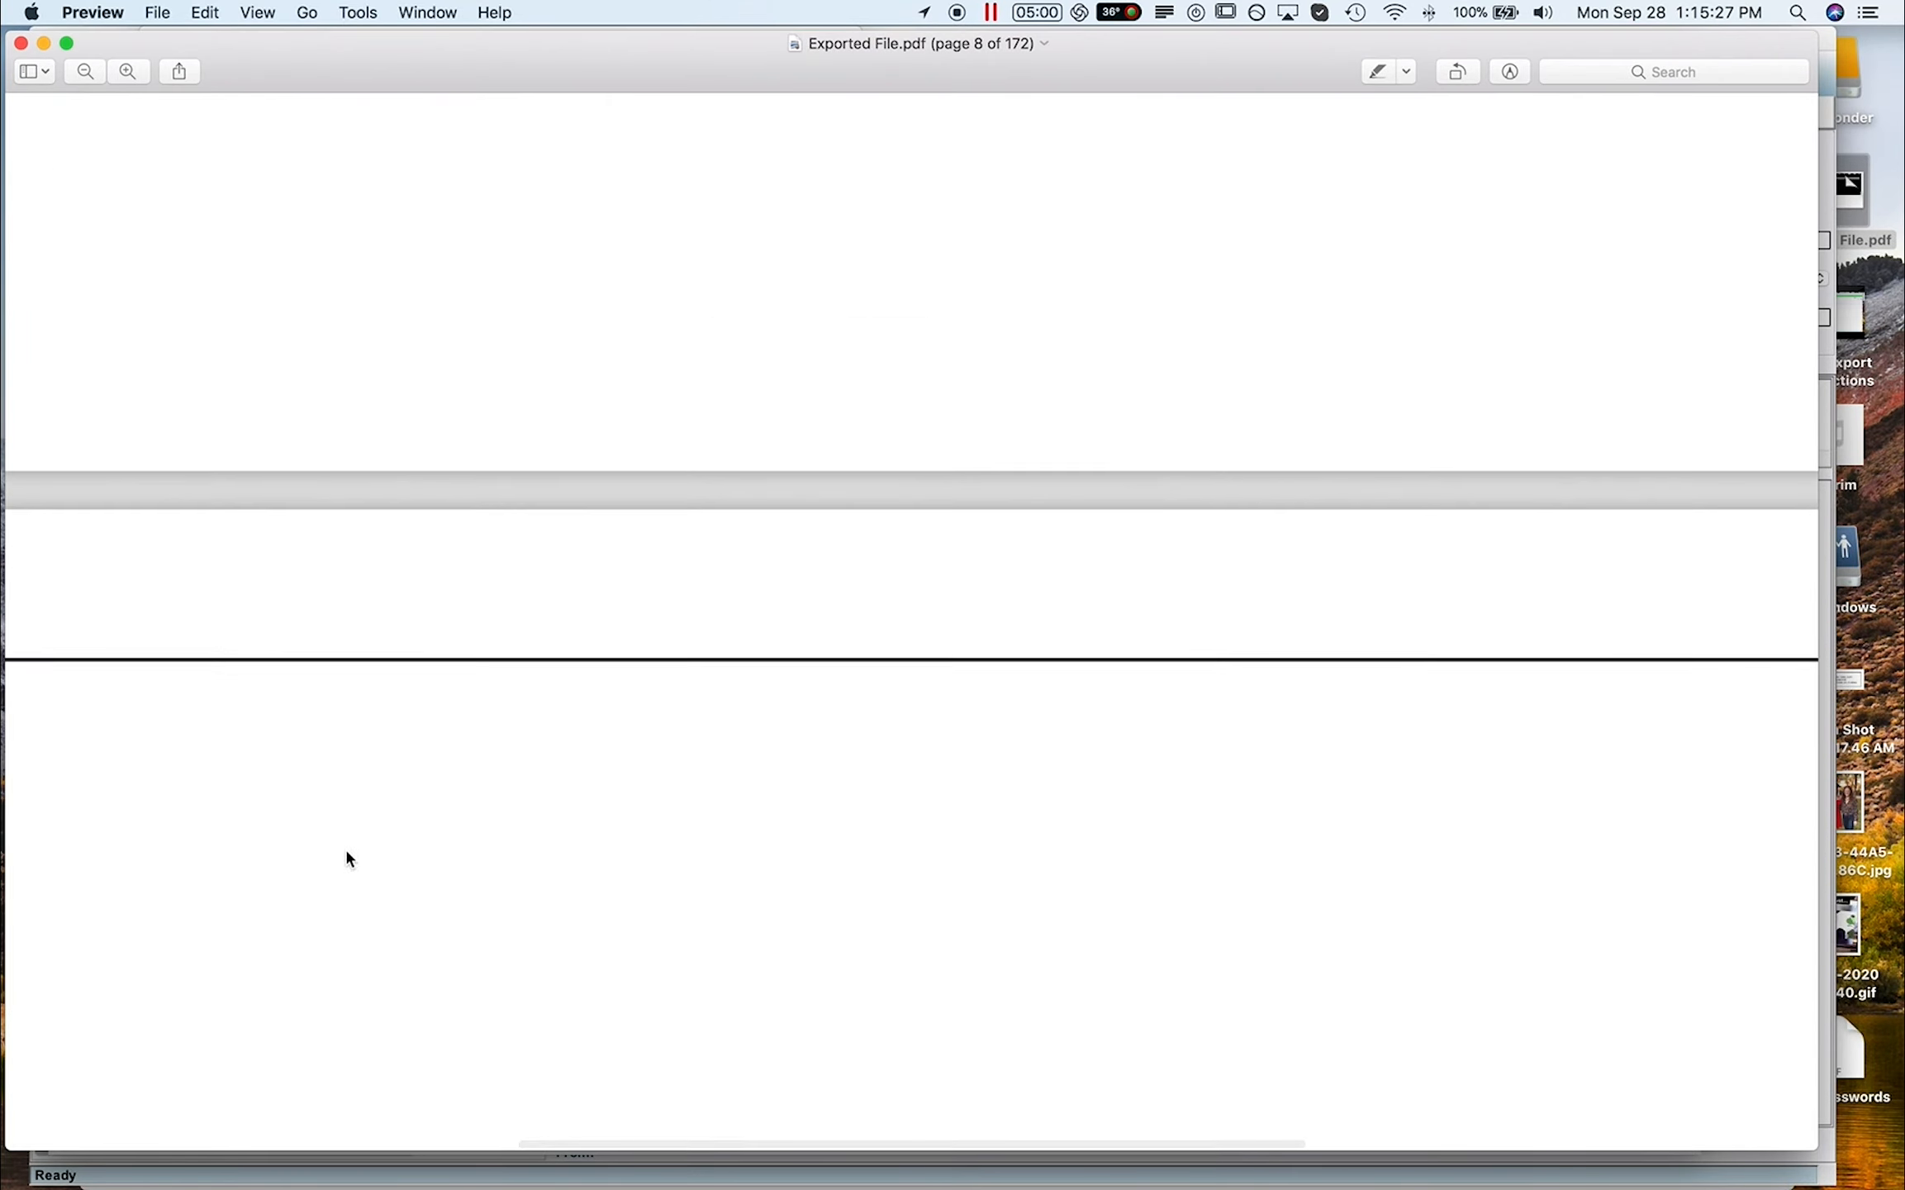
scroll(607, 684, "up", 4)
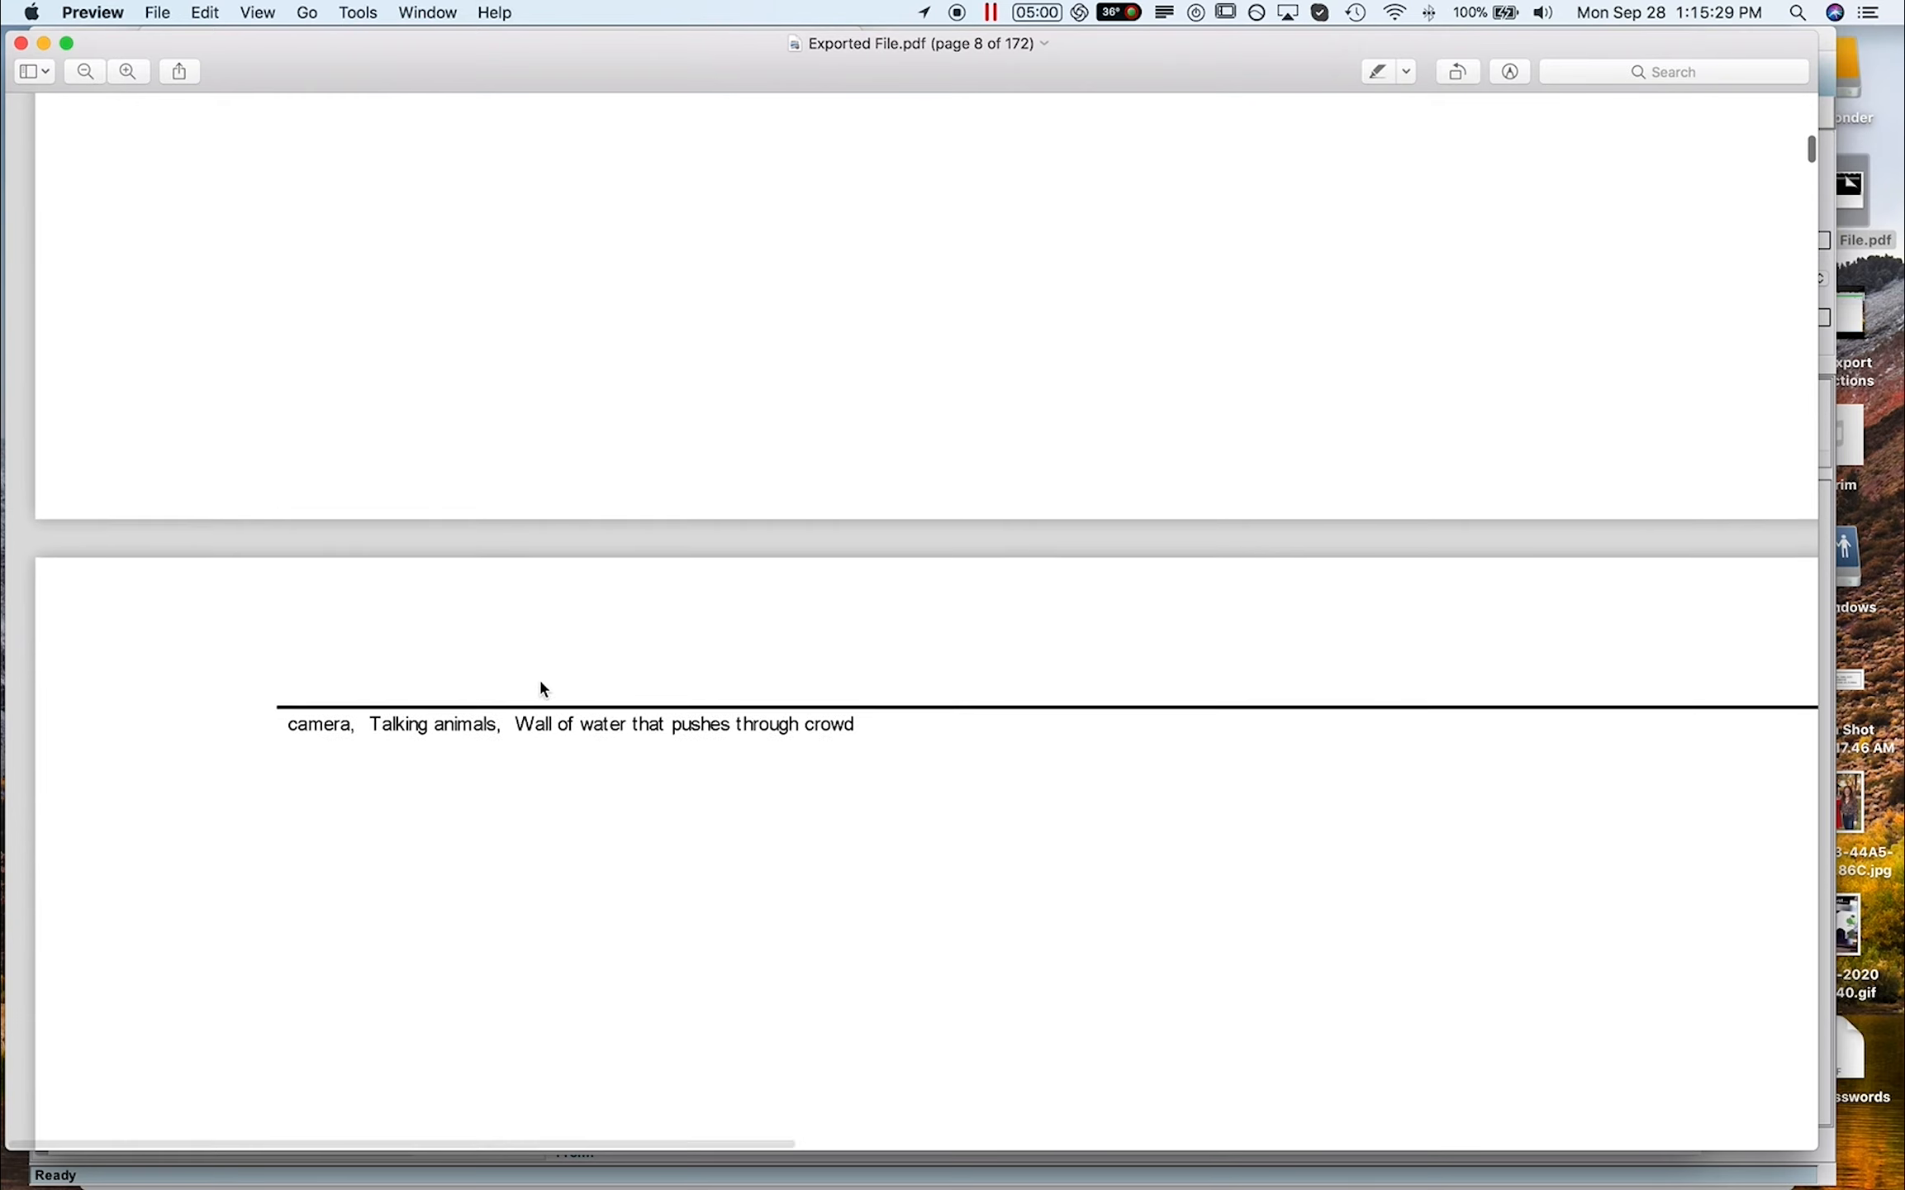
Read the Visual Effects entry on page 7 across its full width and check the neighbouring category rows.
scroll(626, 738, "up", 10)
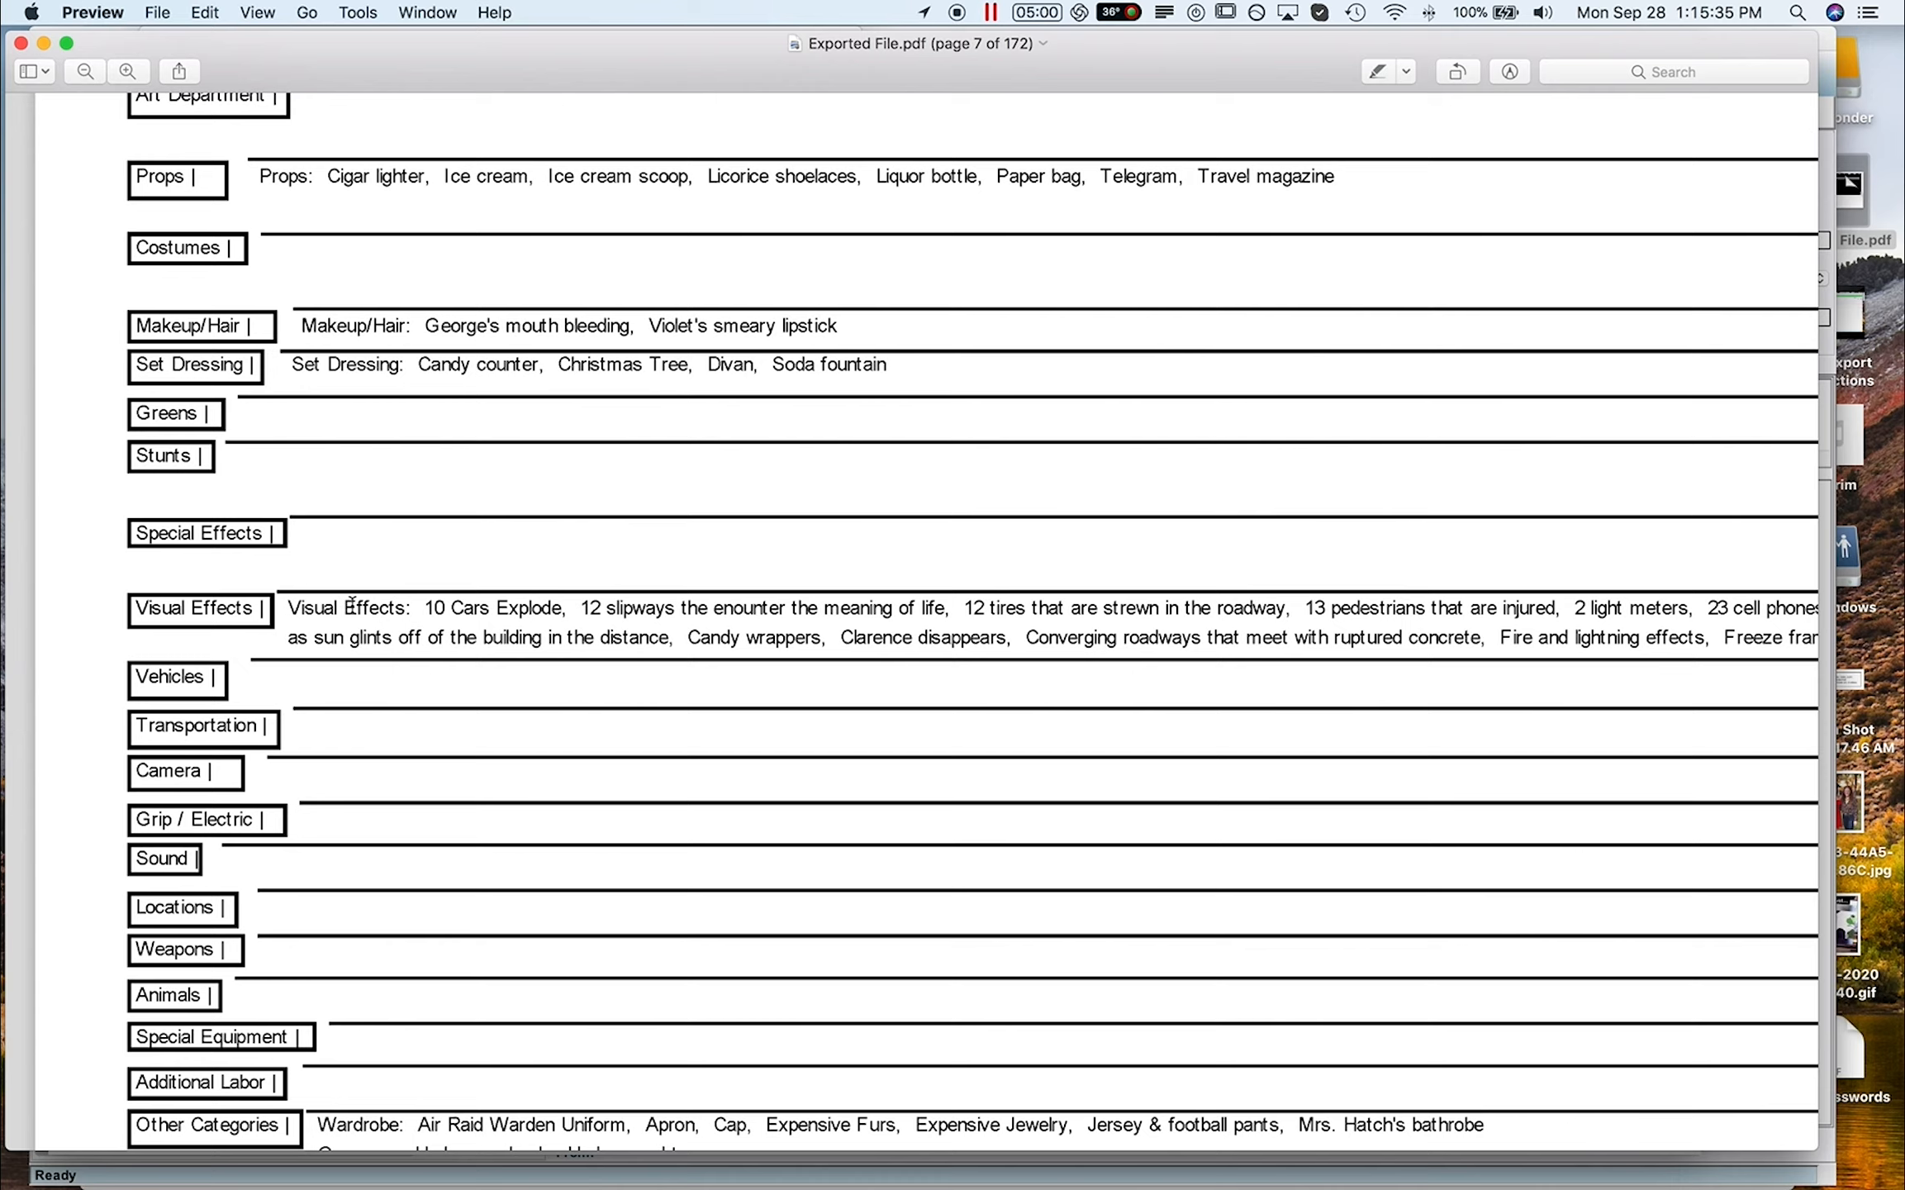
scroll(420, 625, "right", 10)
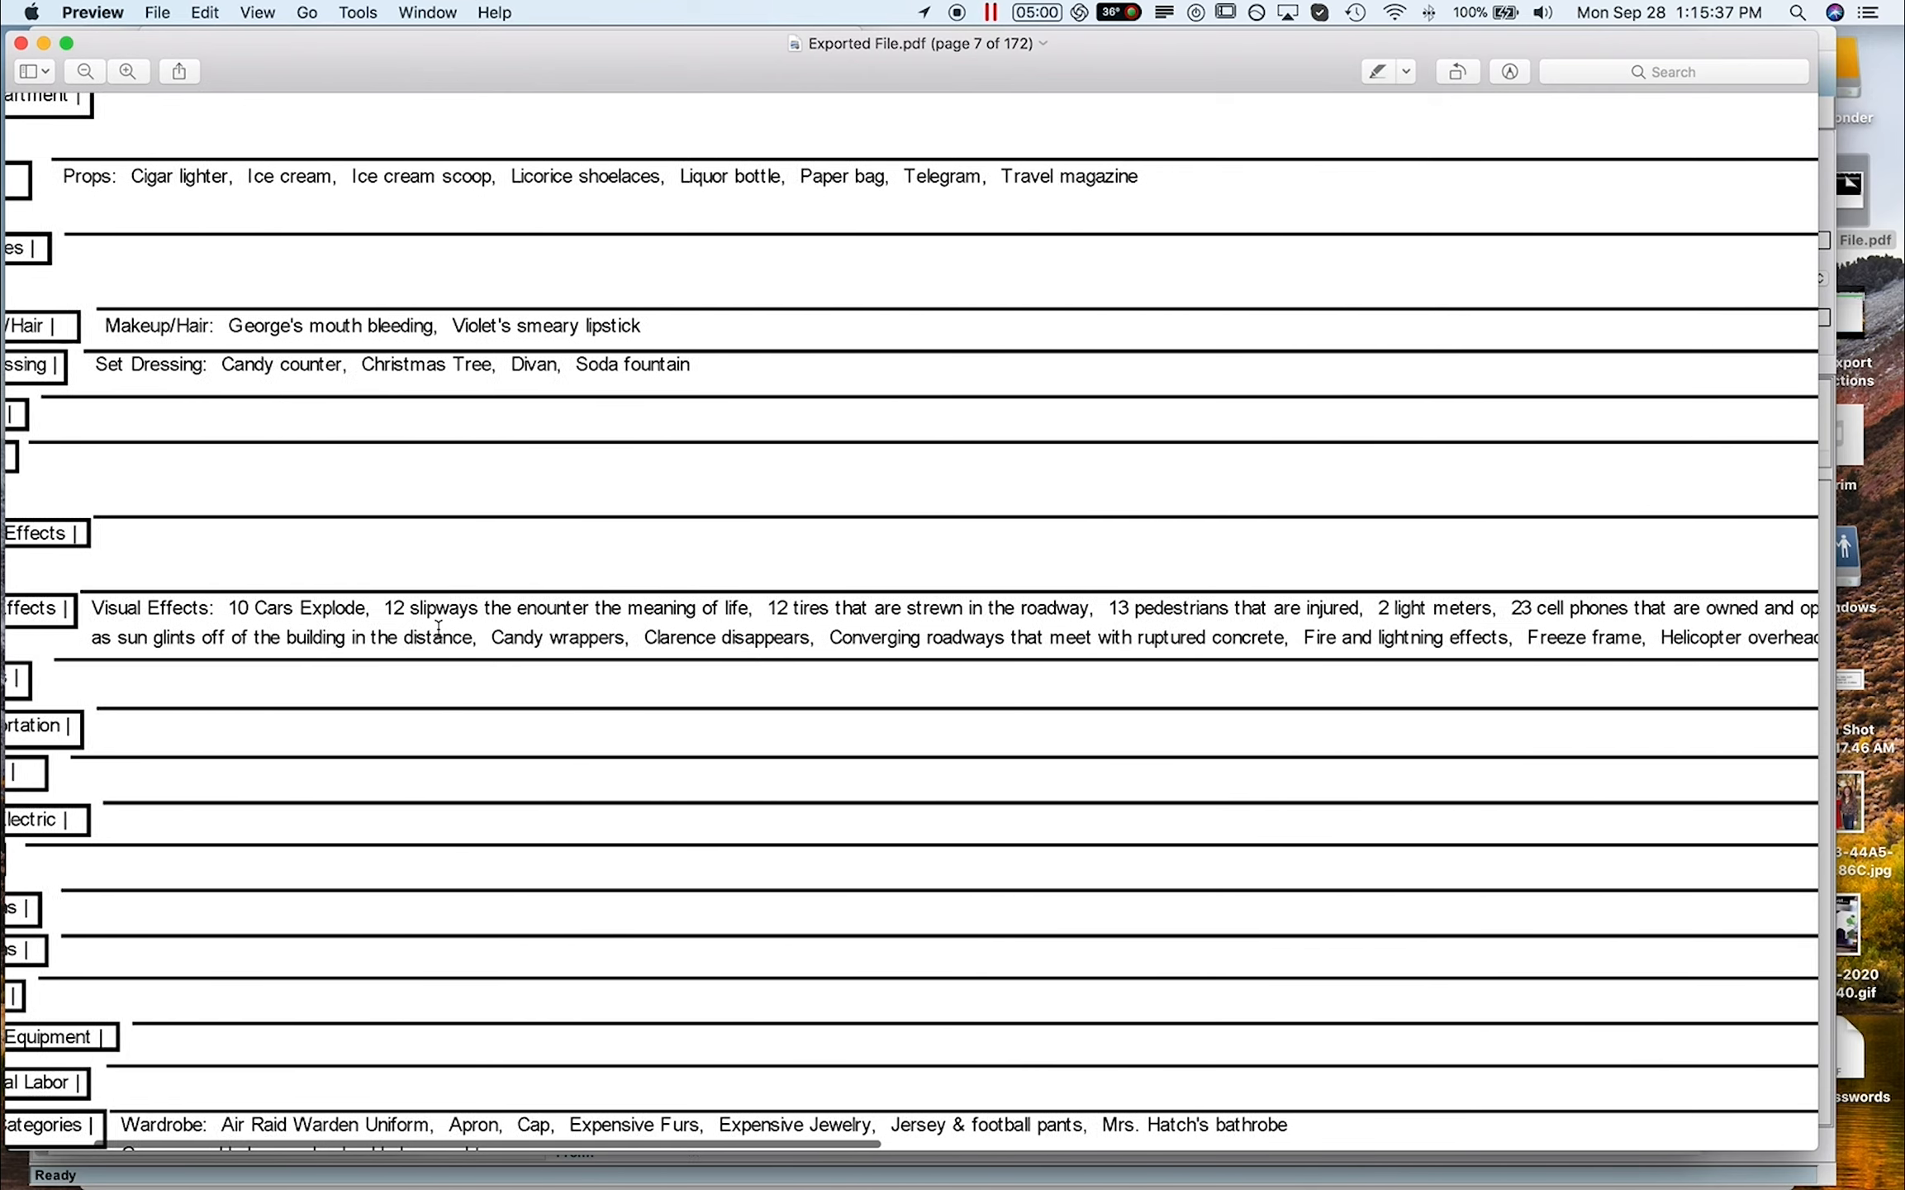
scroll(440, 636, "right", 10)
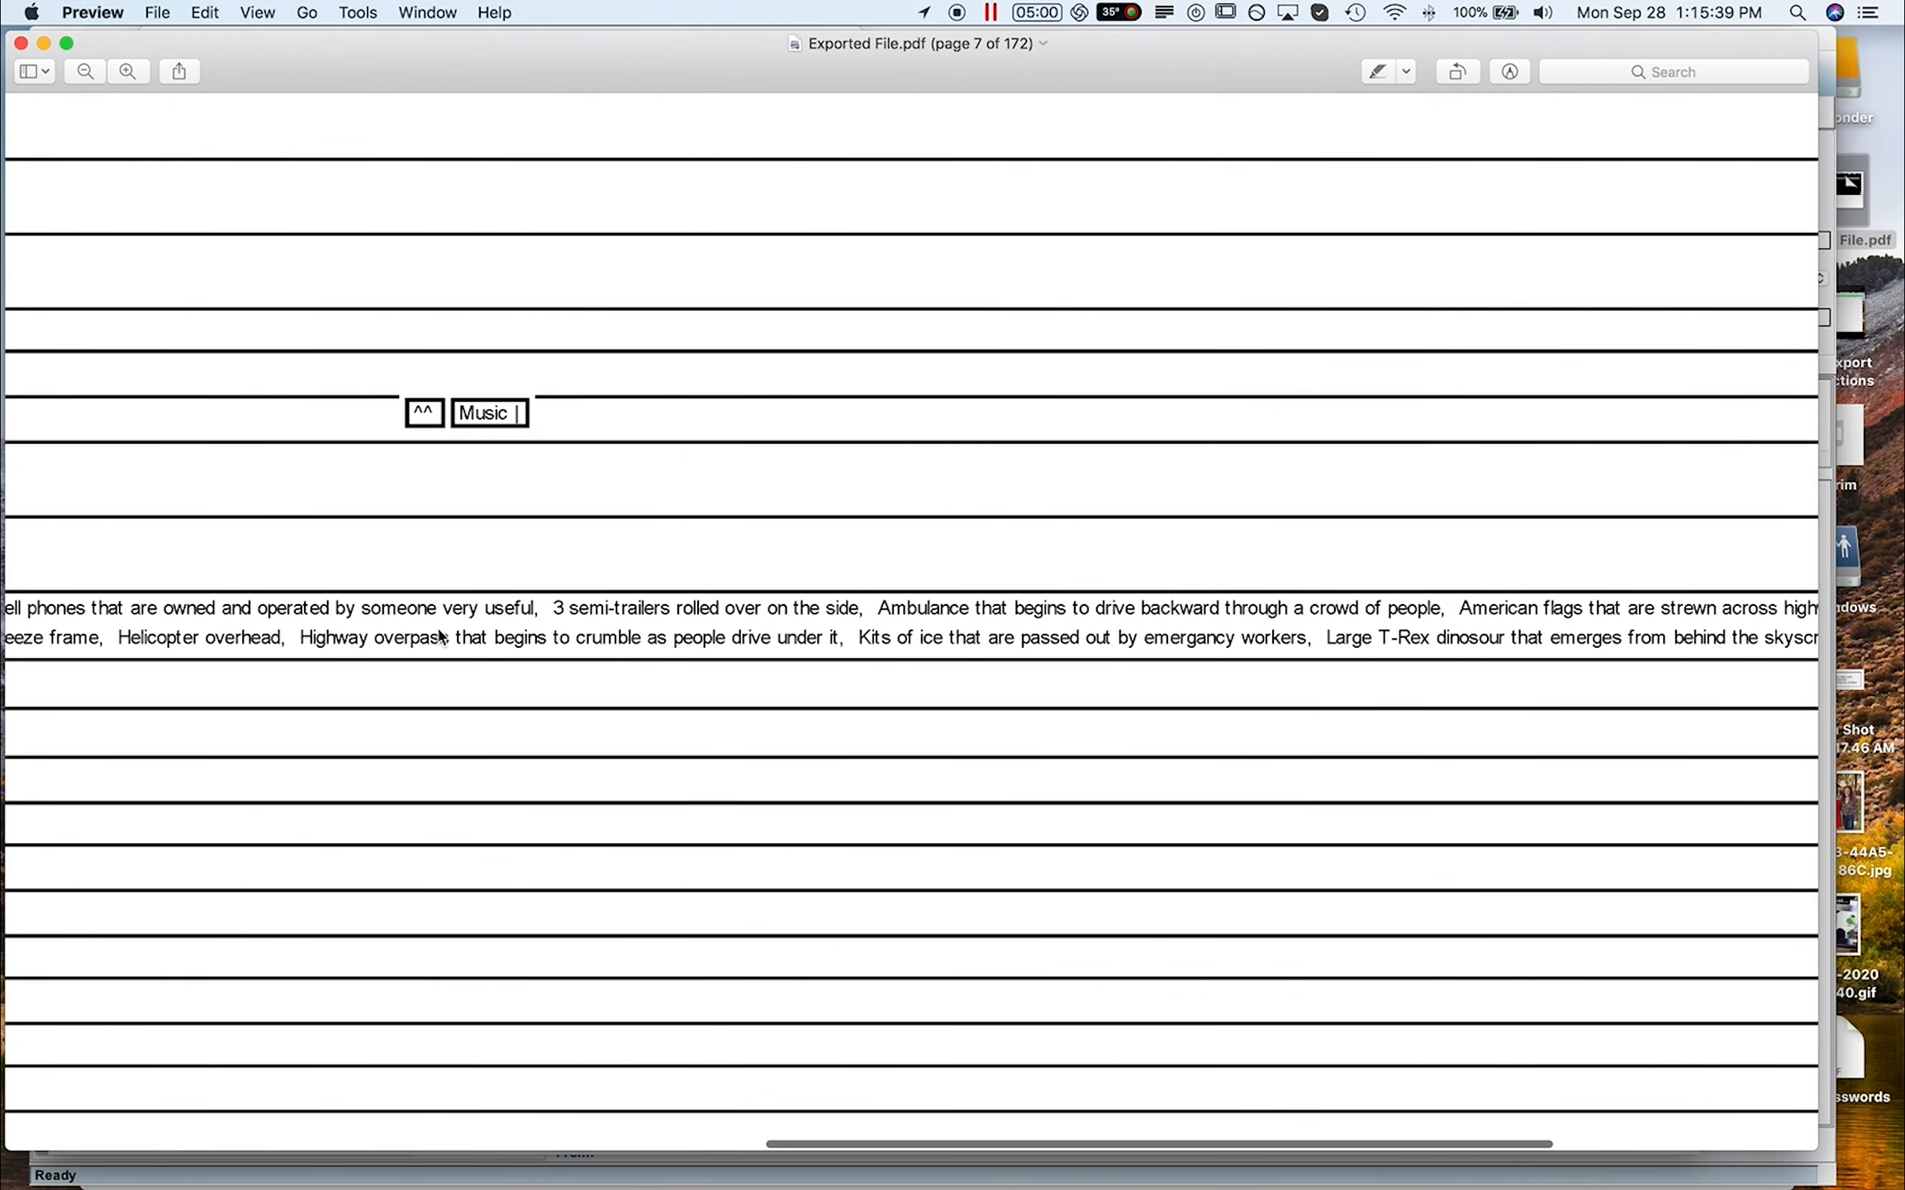
scroll(441, 637, "left", 20)
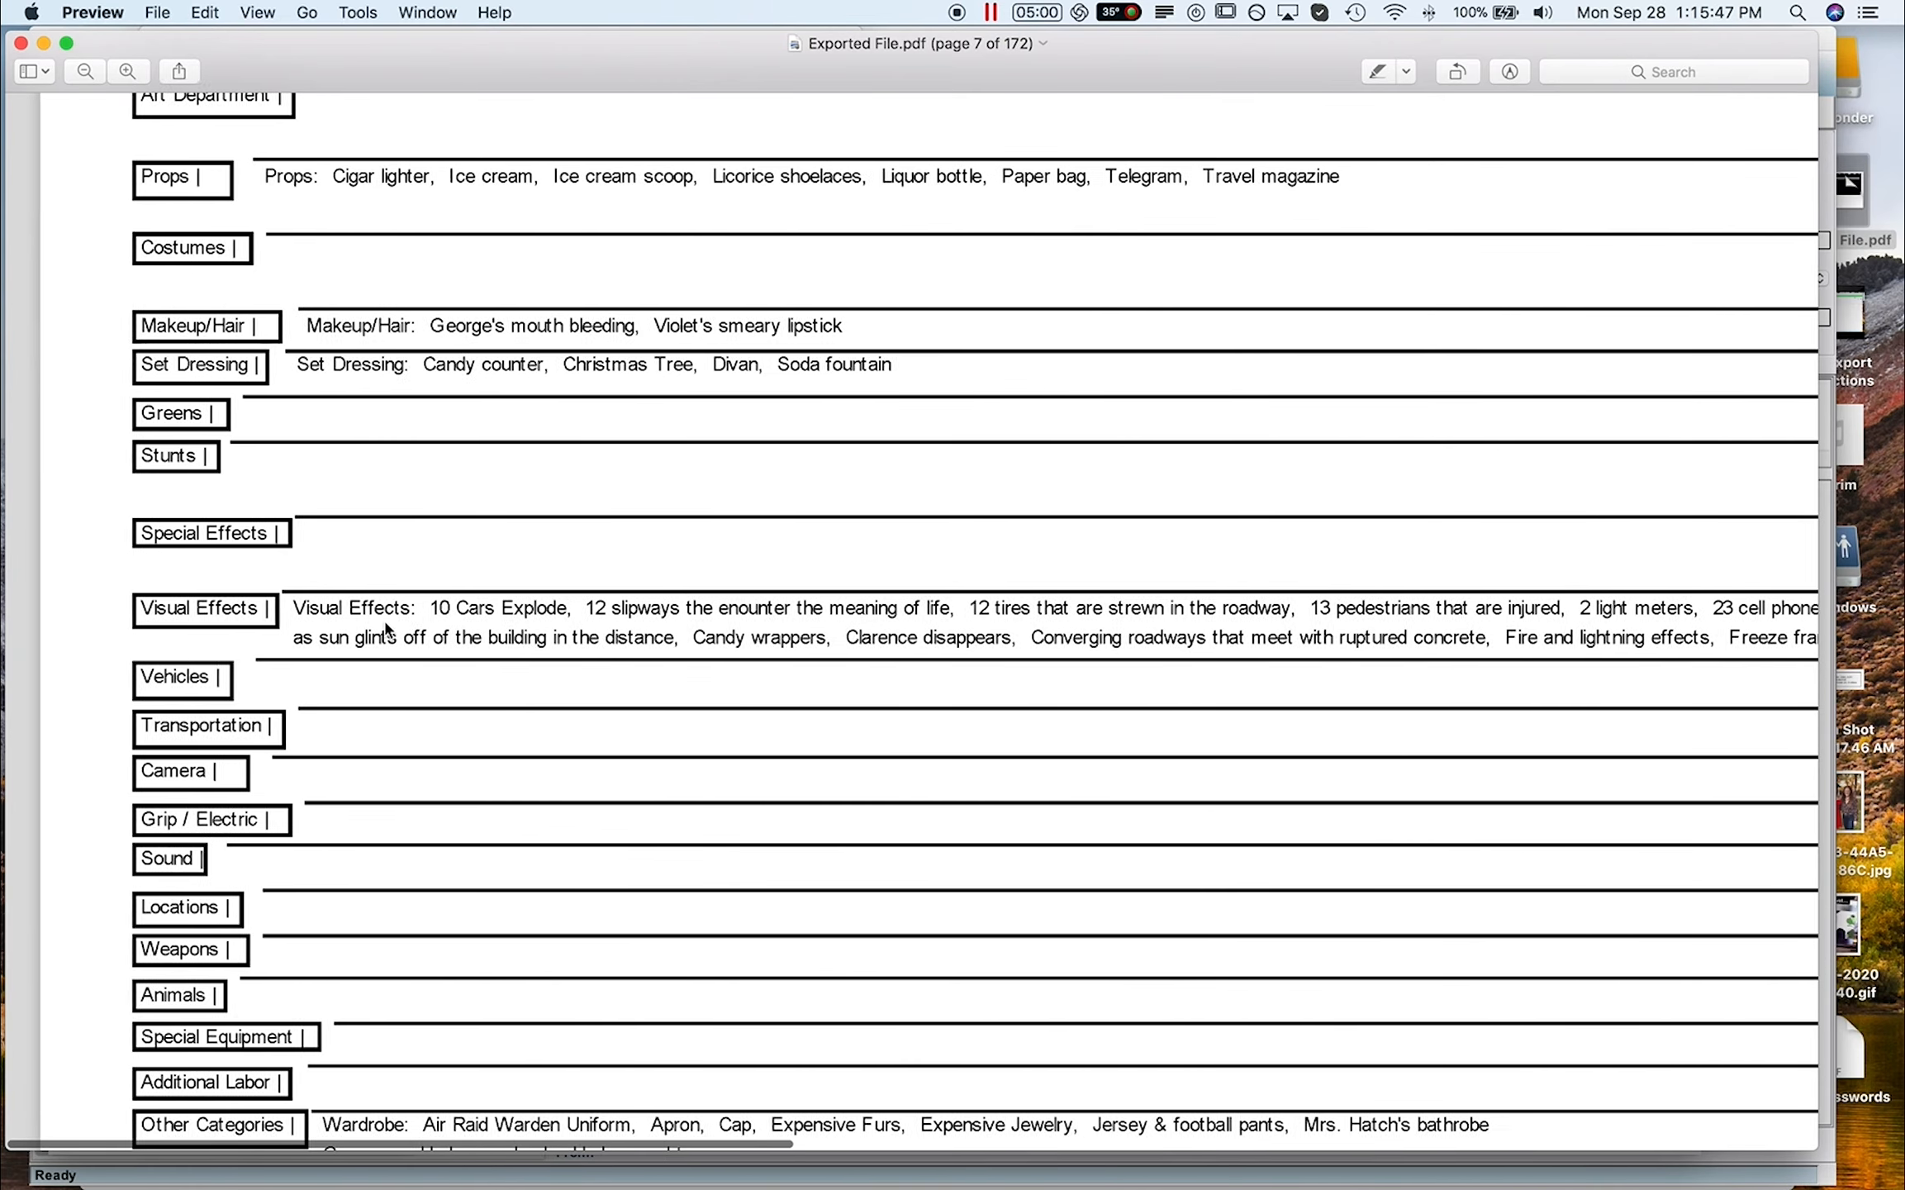
scroll(381, 621, "up", 3)
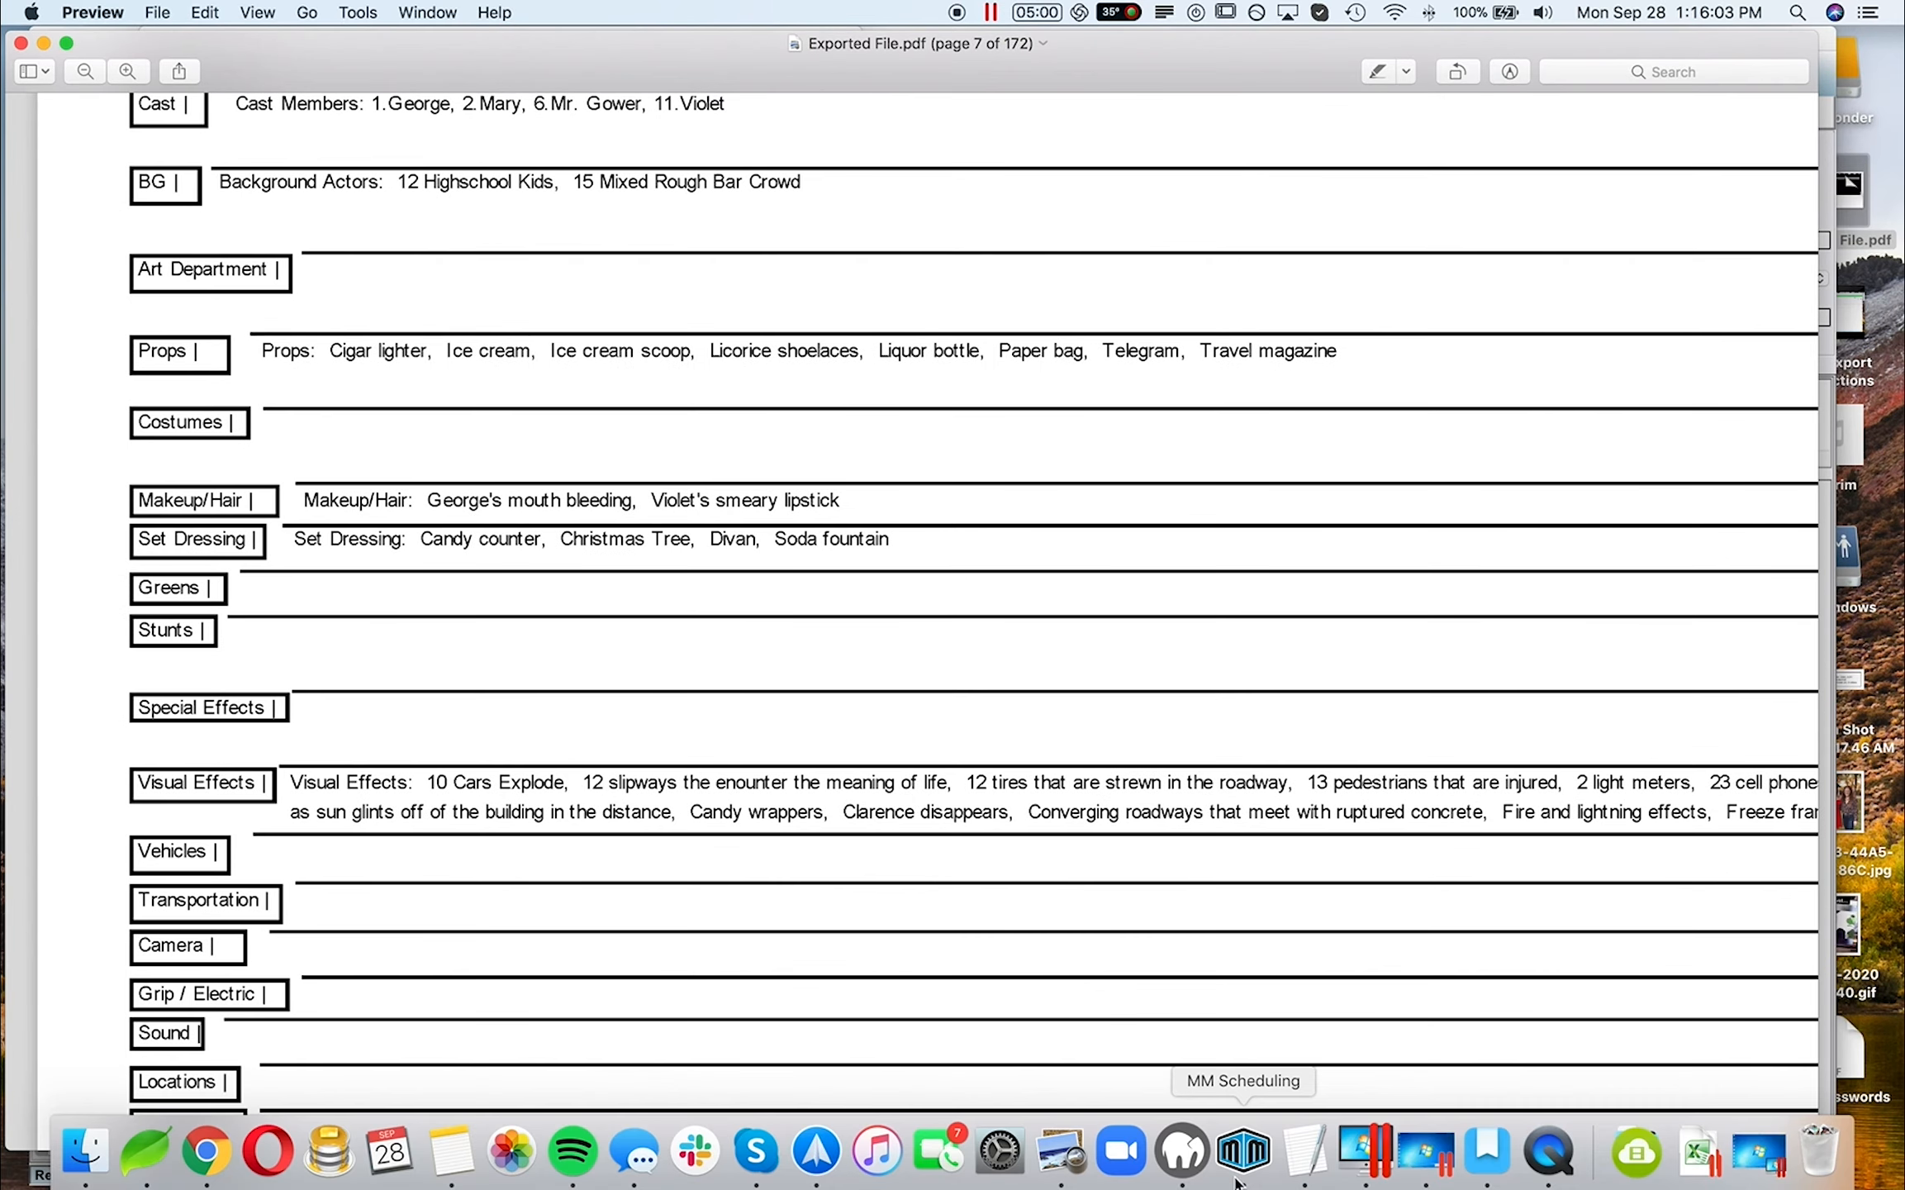
Switch to the MM Scheduling report designer, enlarge the template to 150% and select the Visual Effects field.
left_click(1241, 1153)
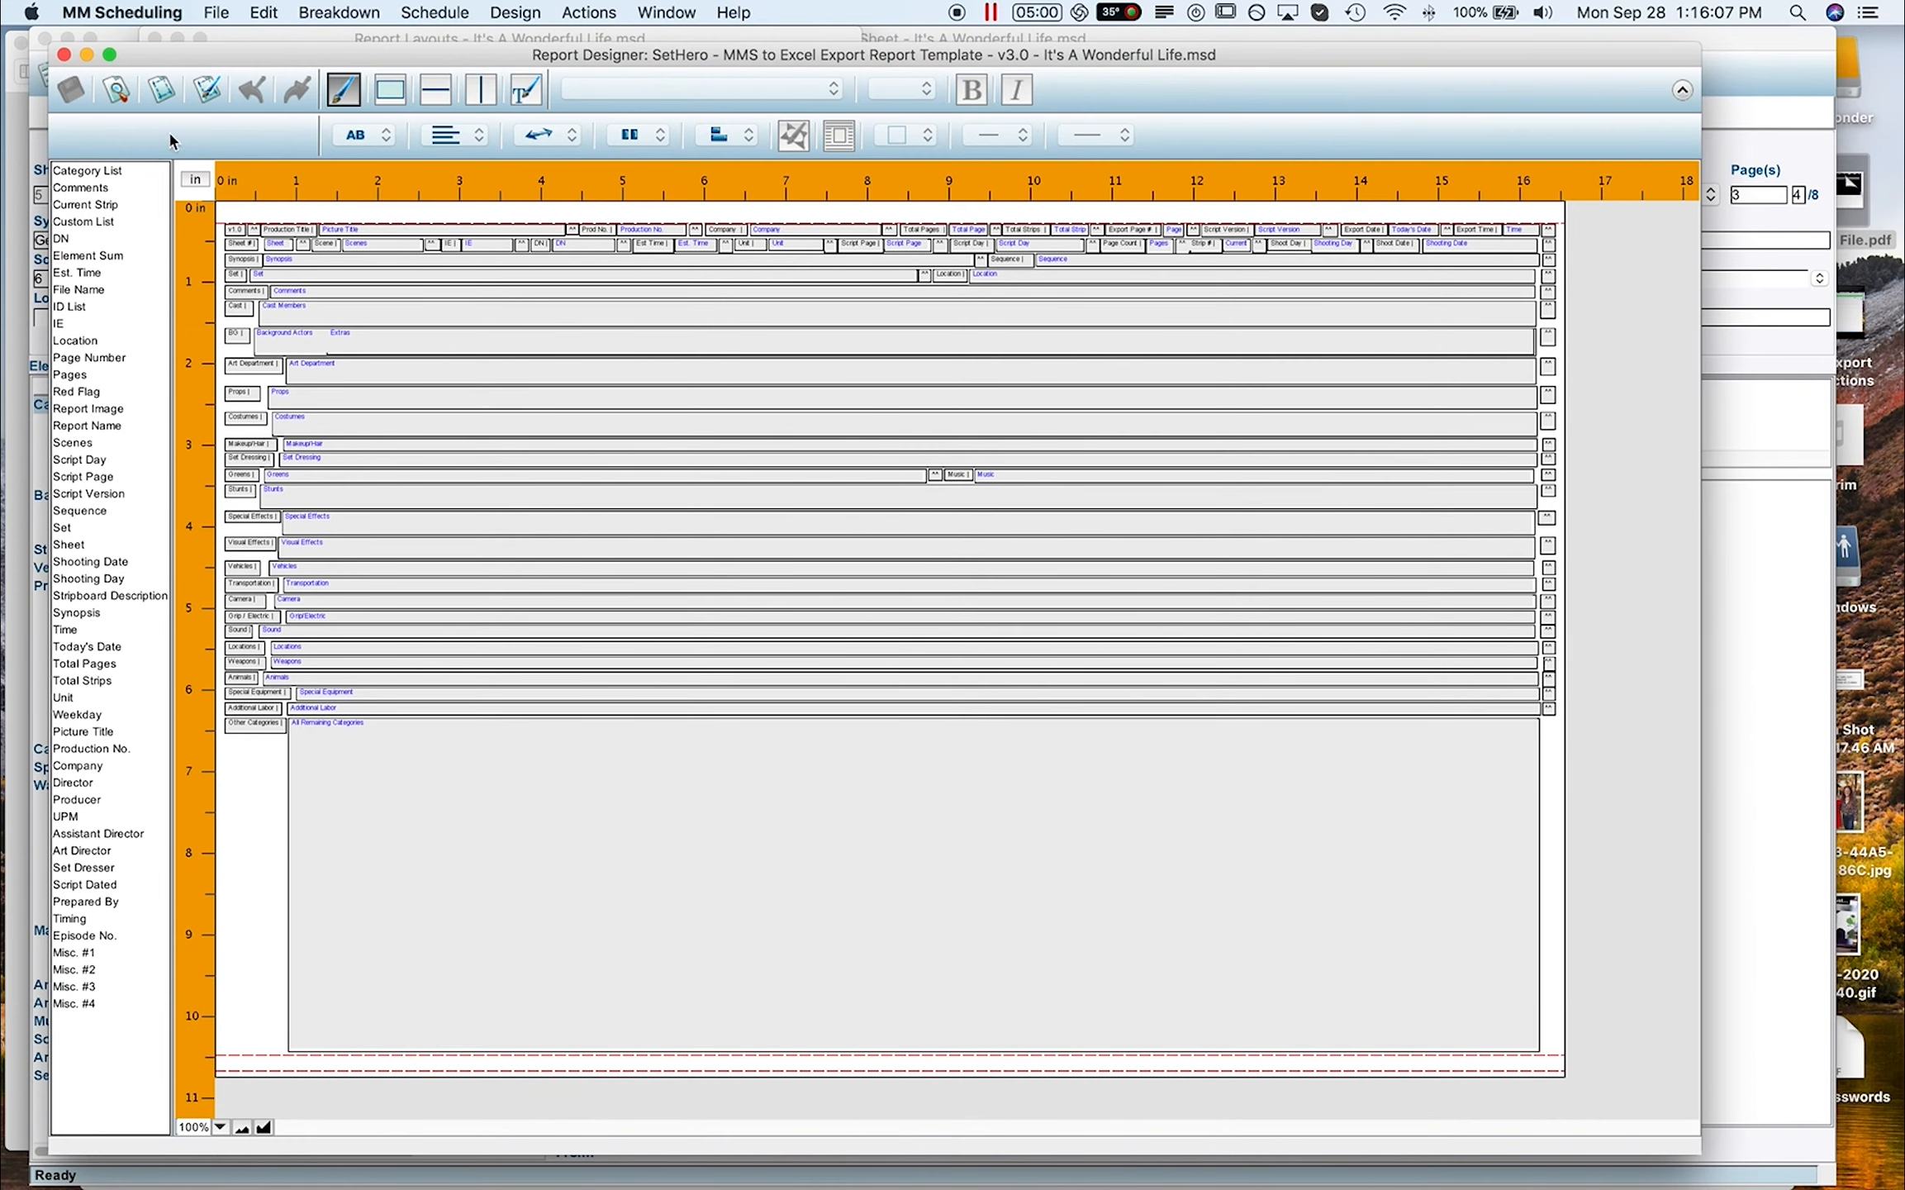
left_click(221, 1127)
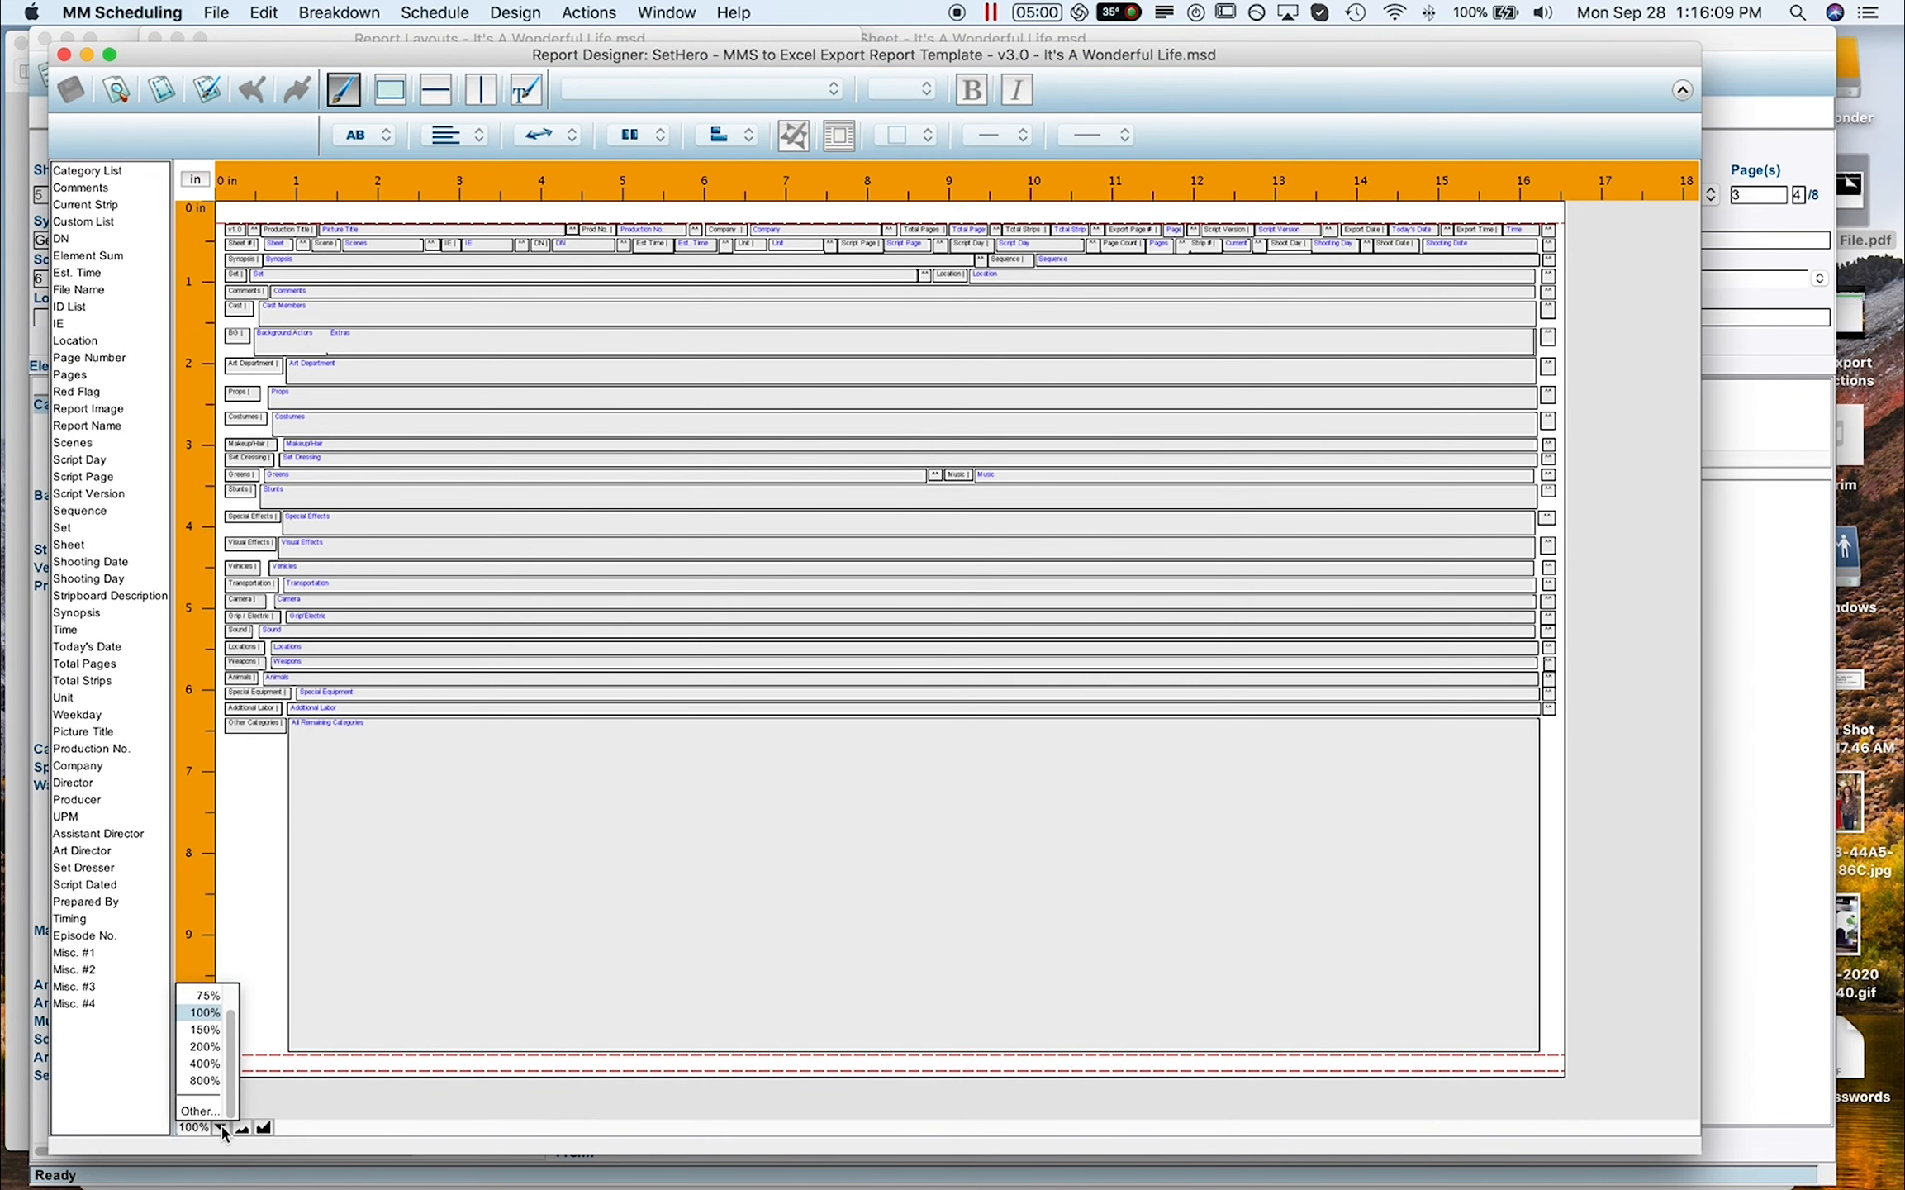
left_click(208, 1034)
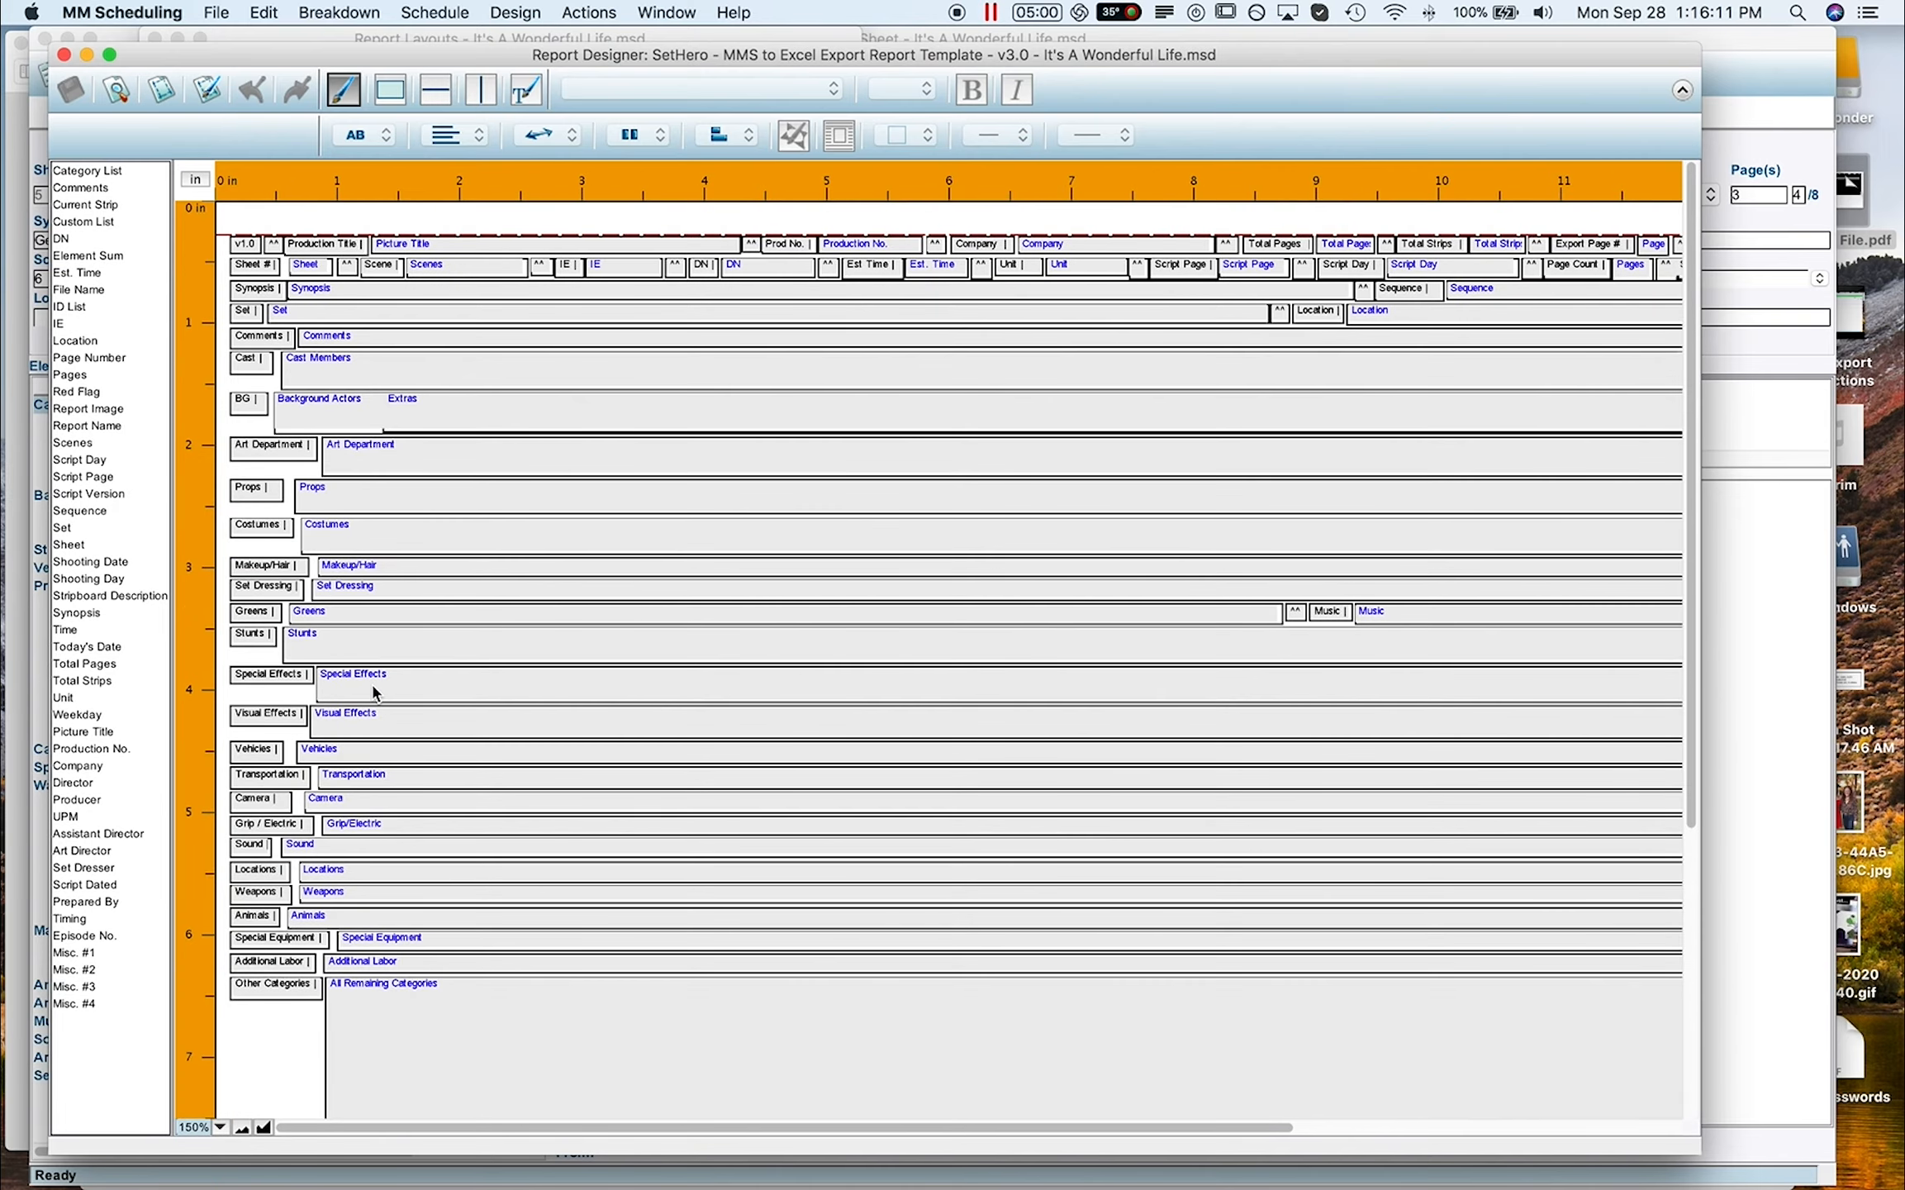
scroll(376, 693, "down", 5)
scroll(376, 692, "down", 6)
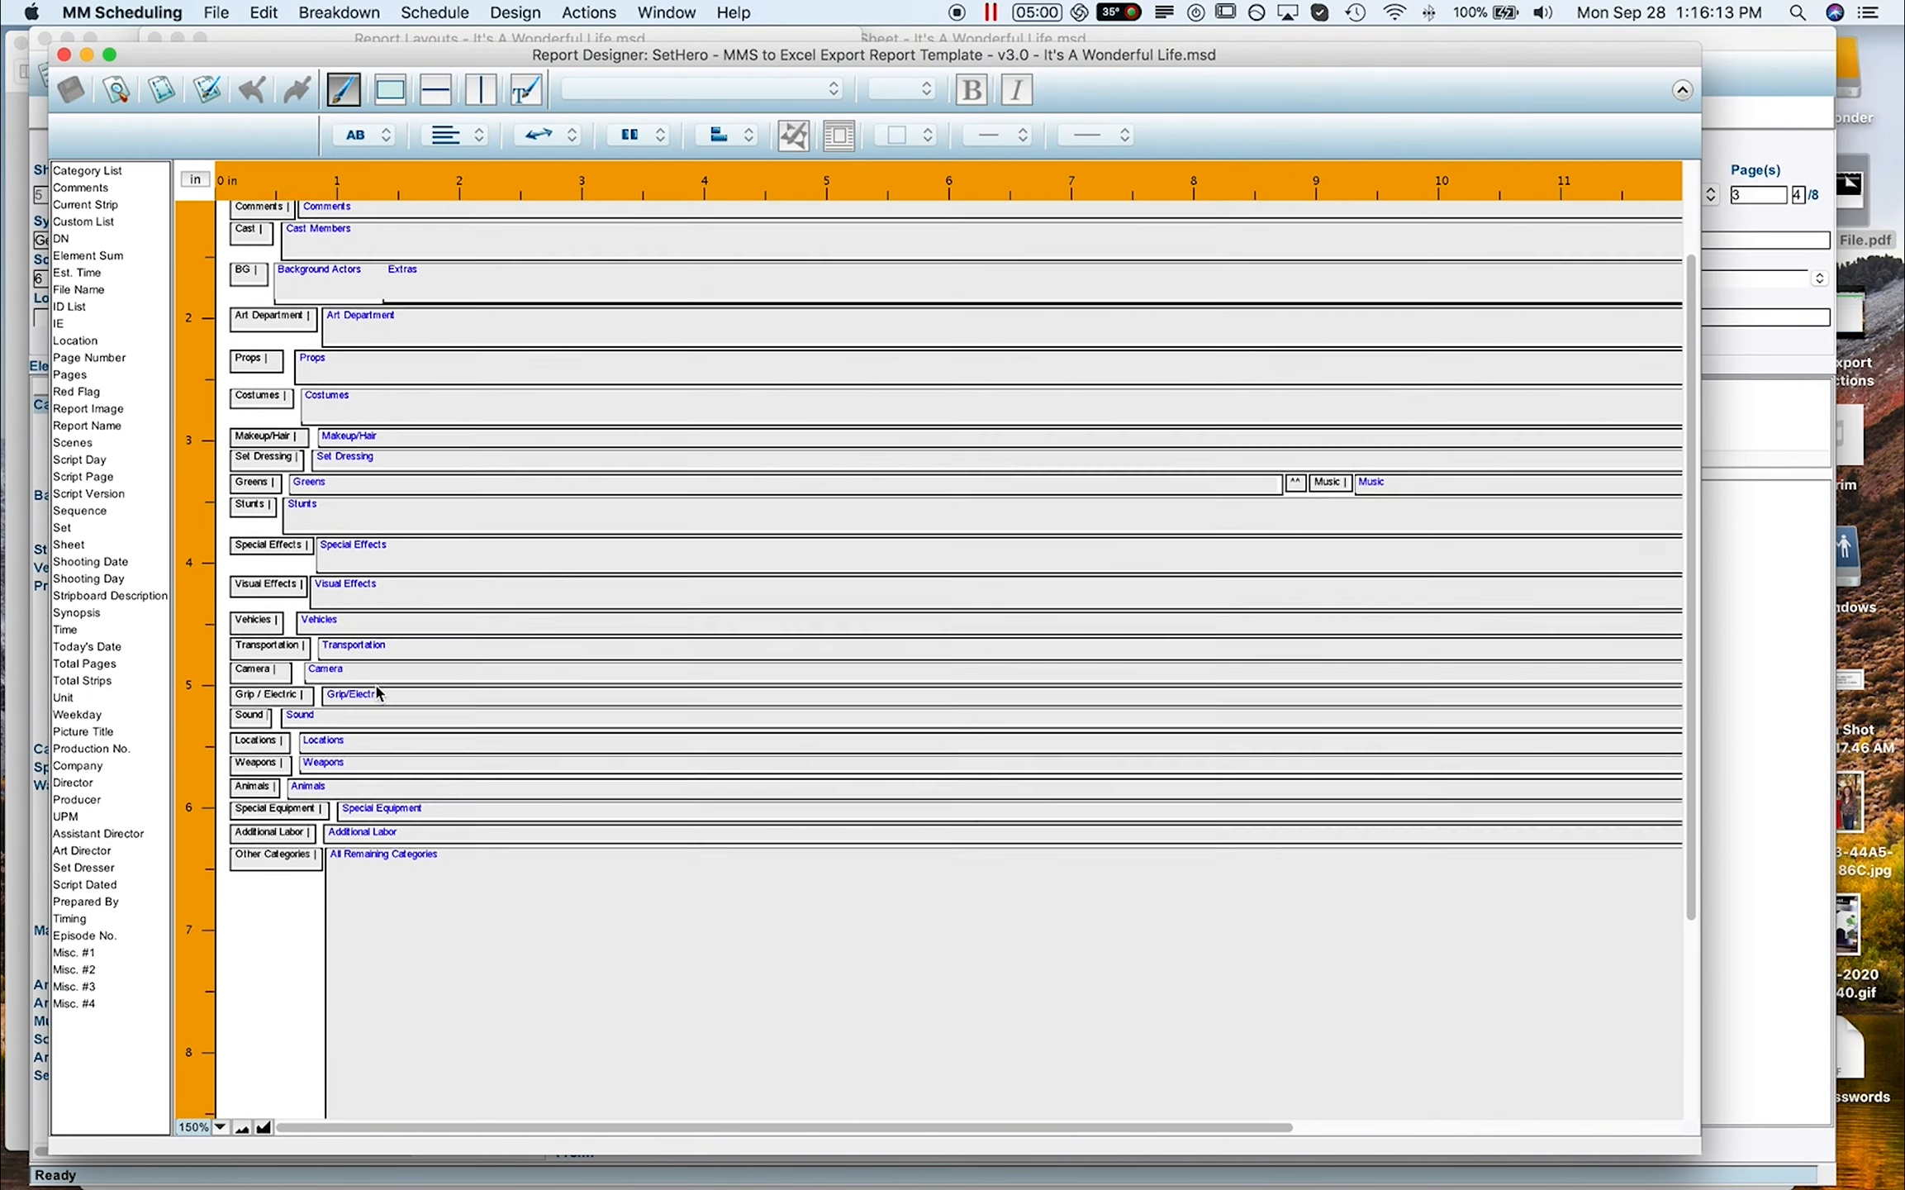
left_click(347, 522)
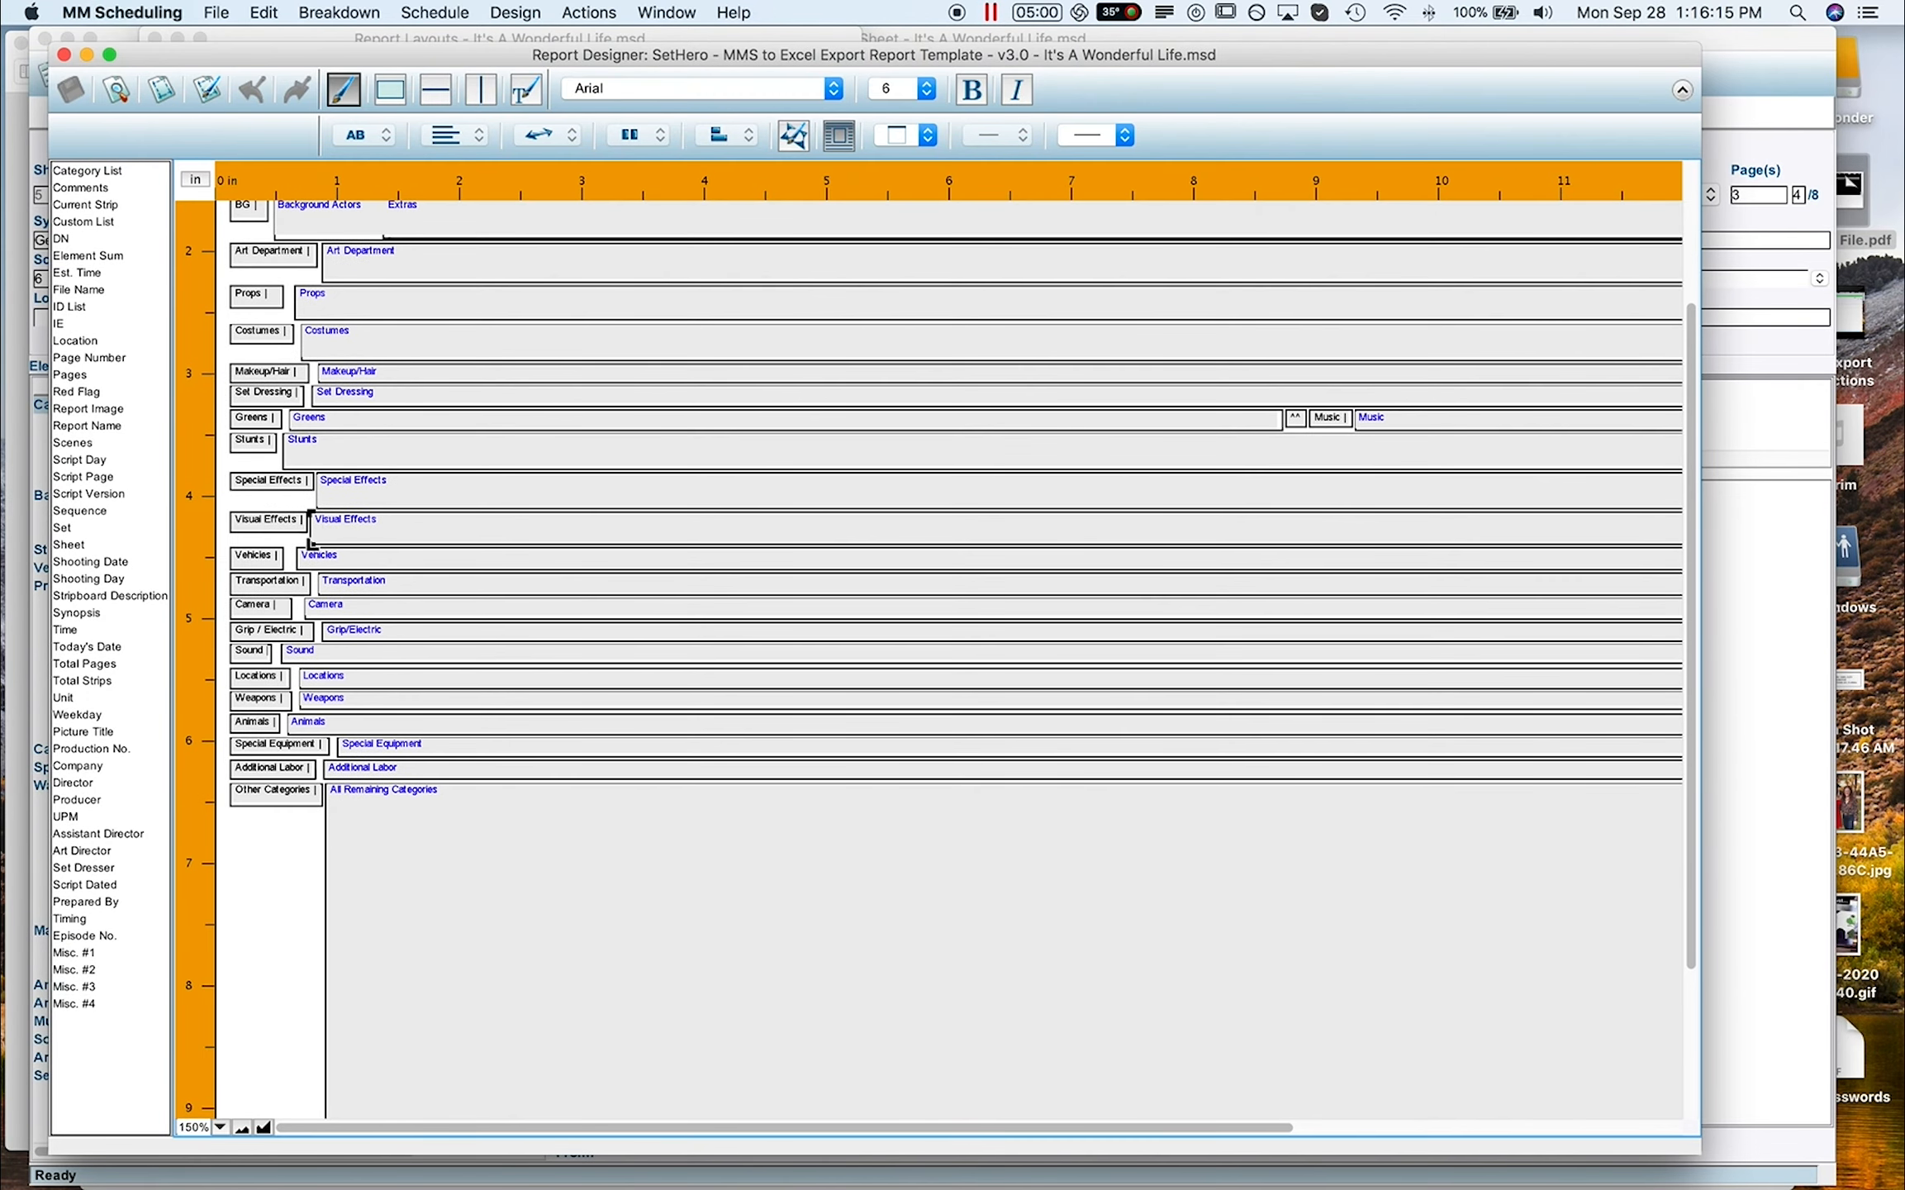
Shorten the All Remaining Categories field from below so it ends at about 9.8 in on the vertical ruler.
scroll(343, 710, "down", 7)
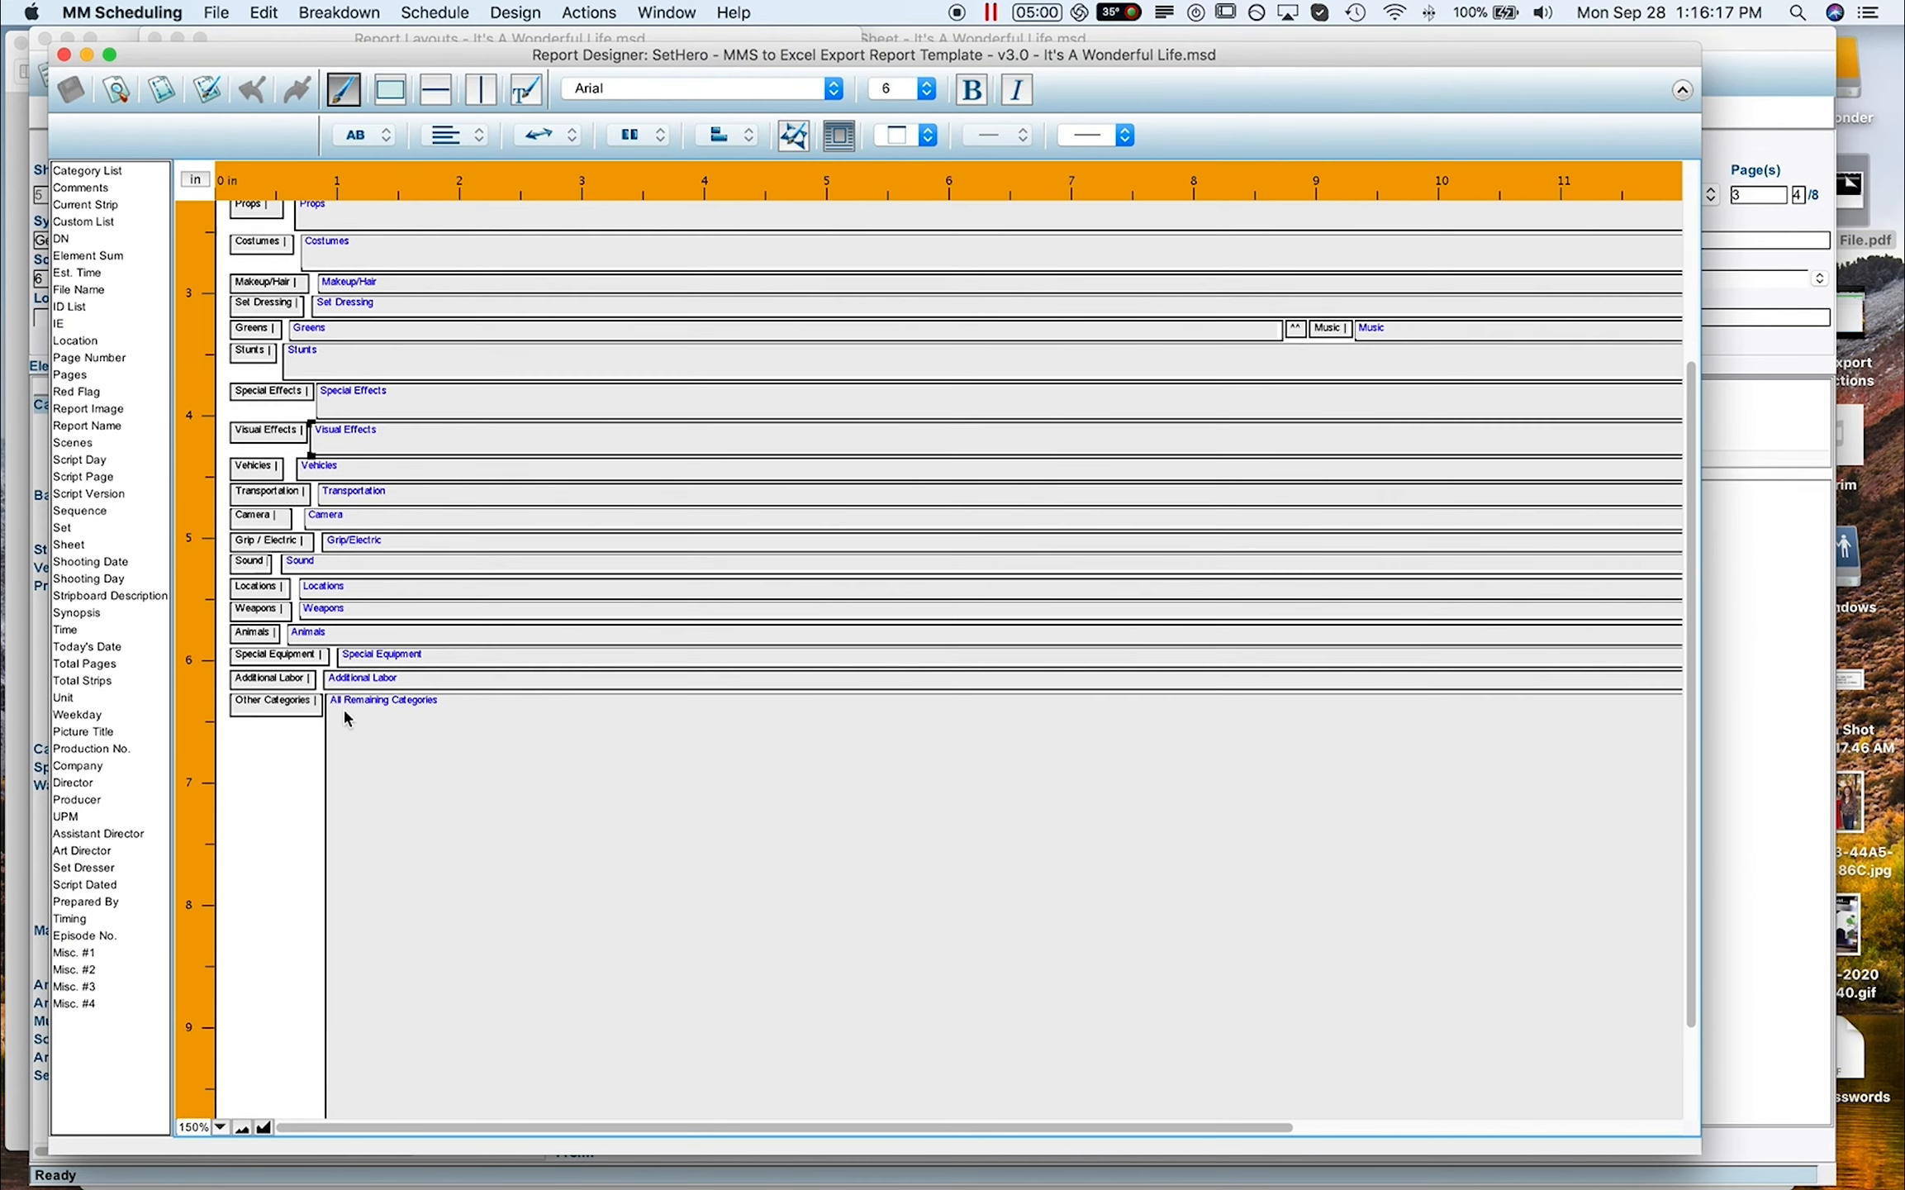
scroll(347, 727, "down", 4)
left_click(433, 765)
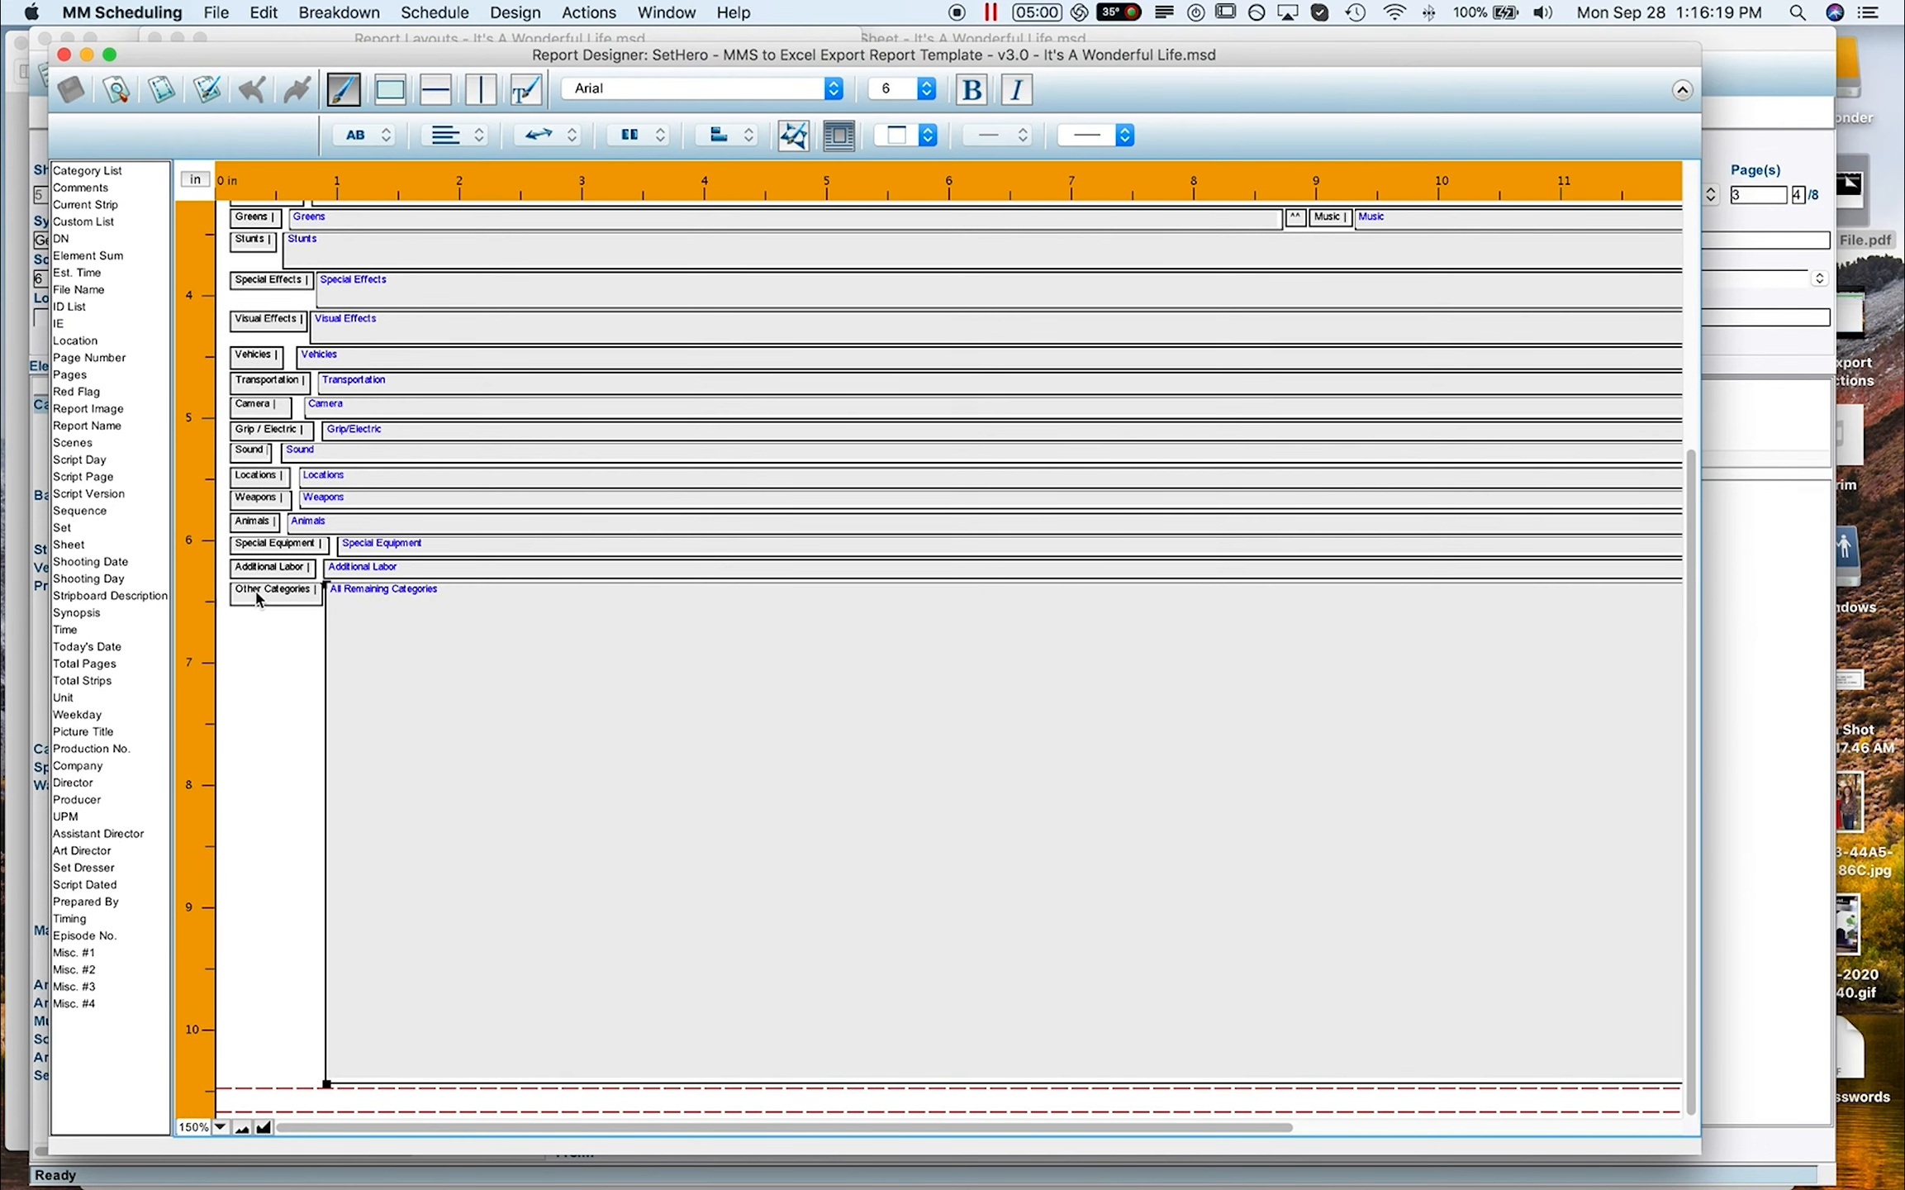
left_click_drag(327, 1084, 327, 1005)
left_click(392, 1063)
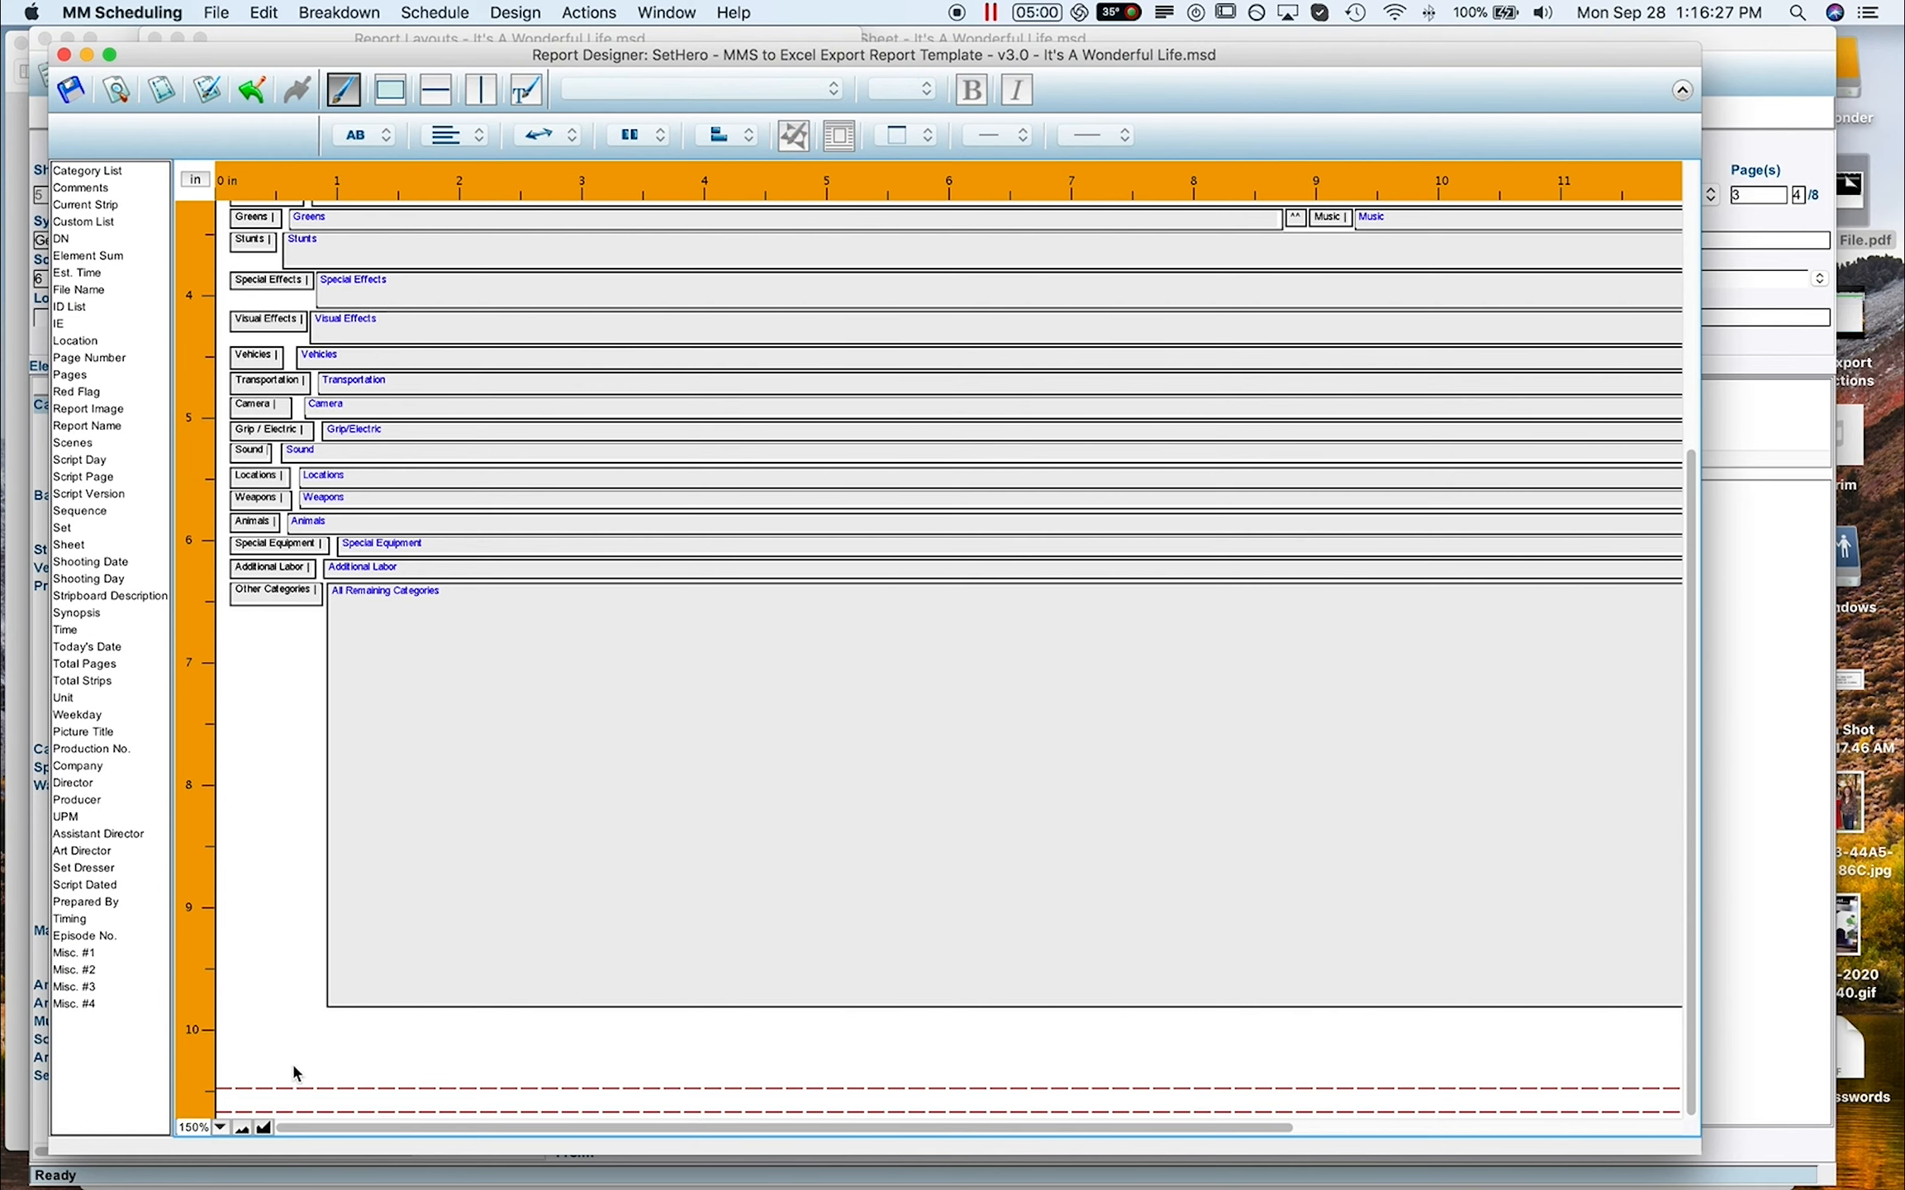
scroll(298, 1065, "up", 1)
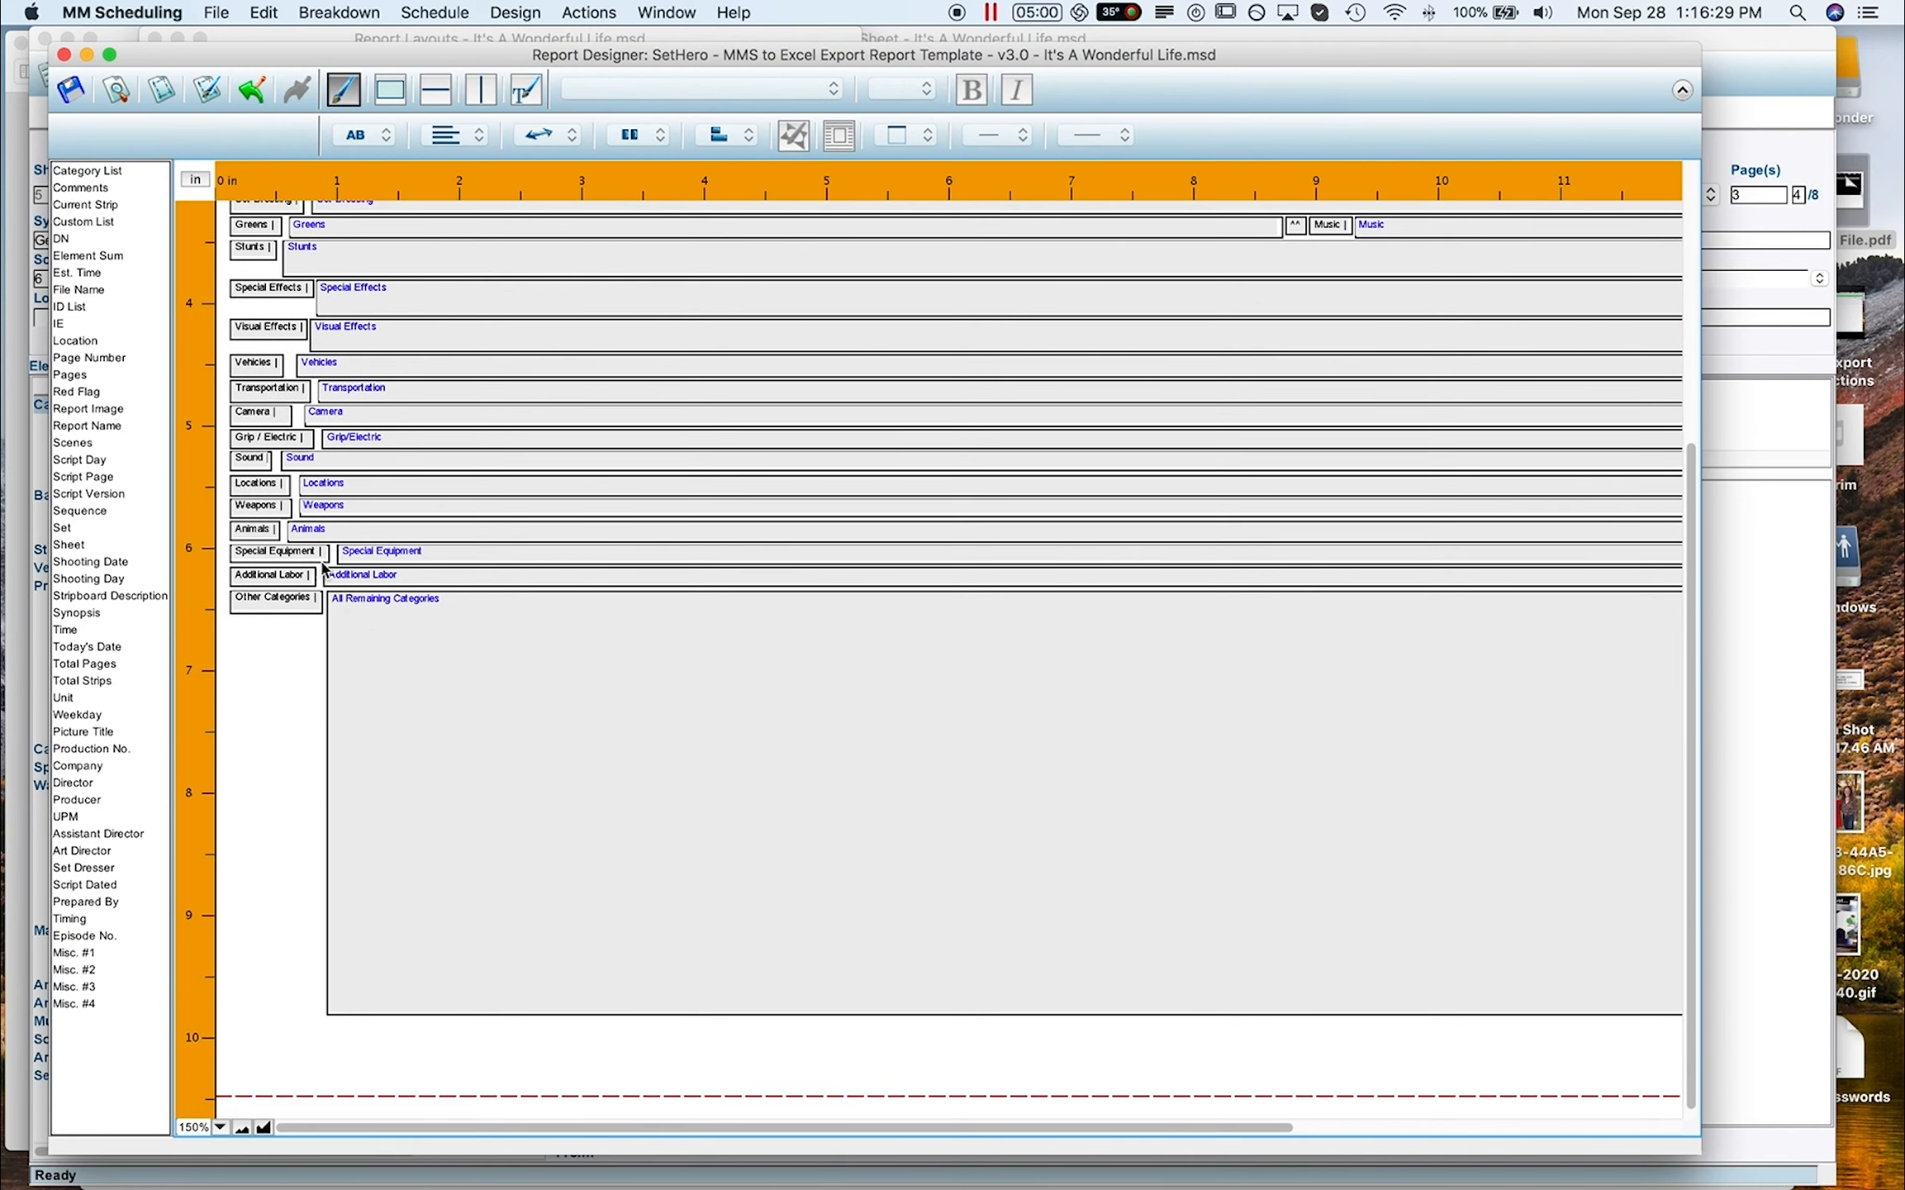
Show the template at 100% and select all labels, fields and end markers from the Vehicles row down to Other Categories.
left_click(220, 1126)
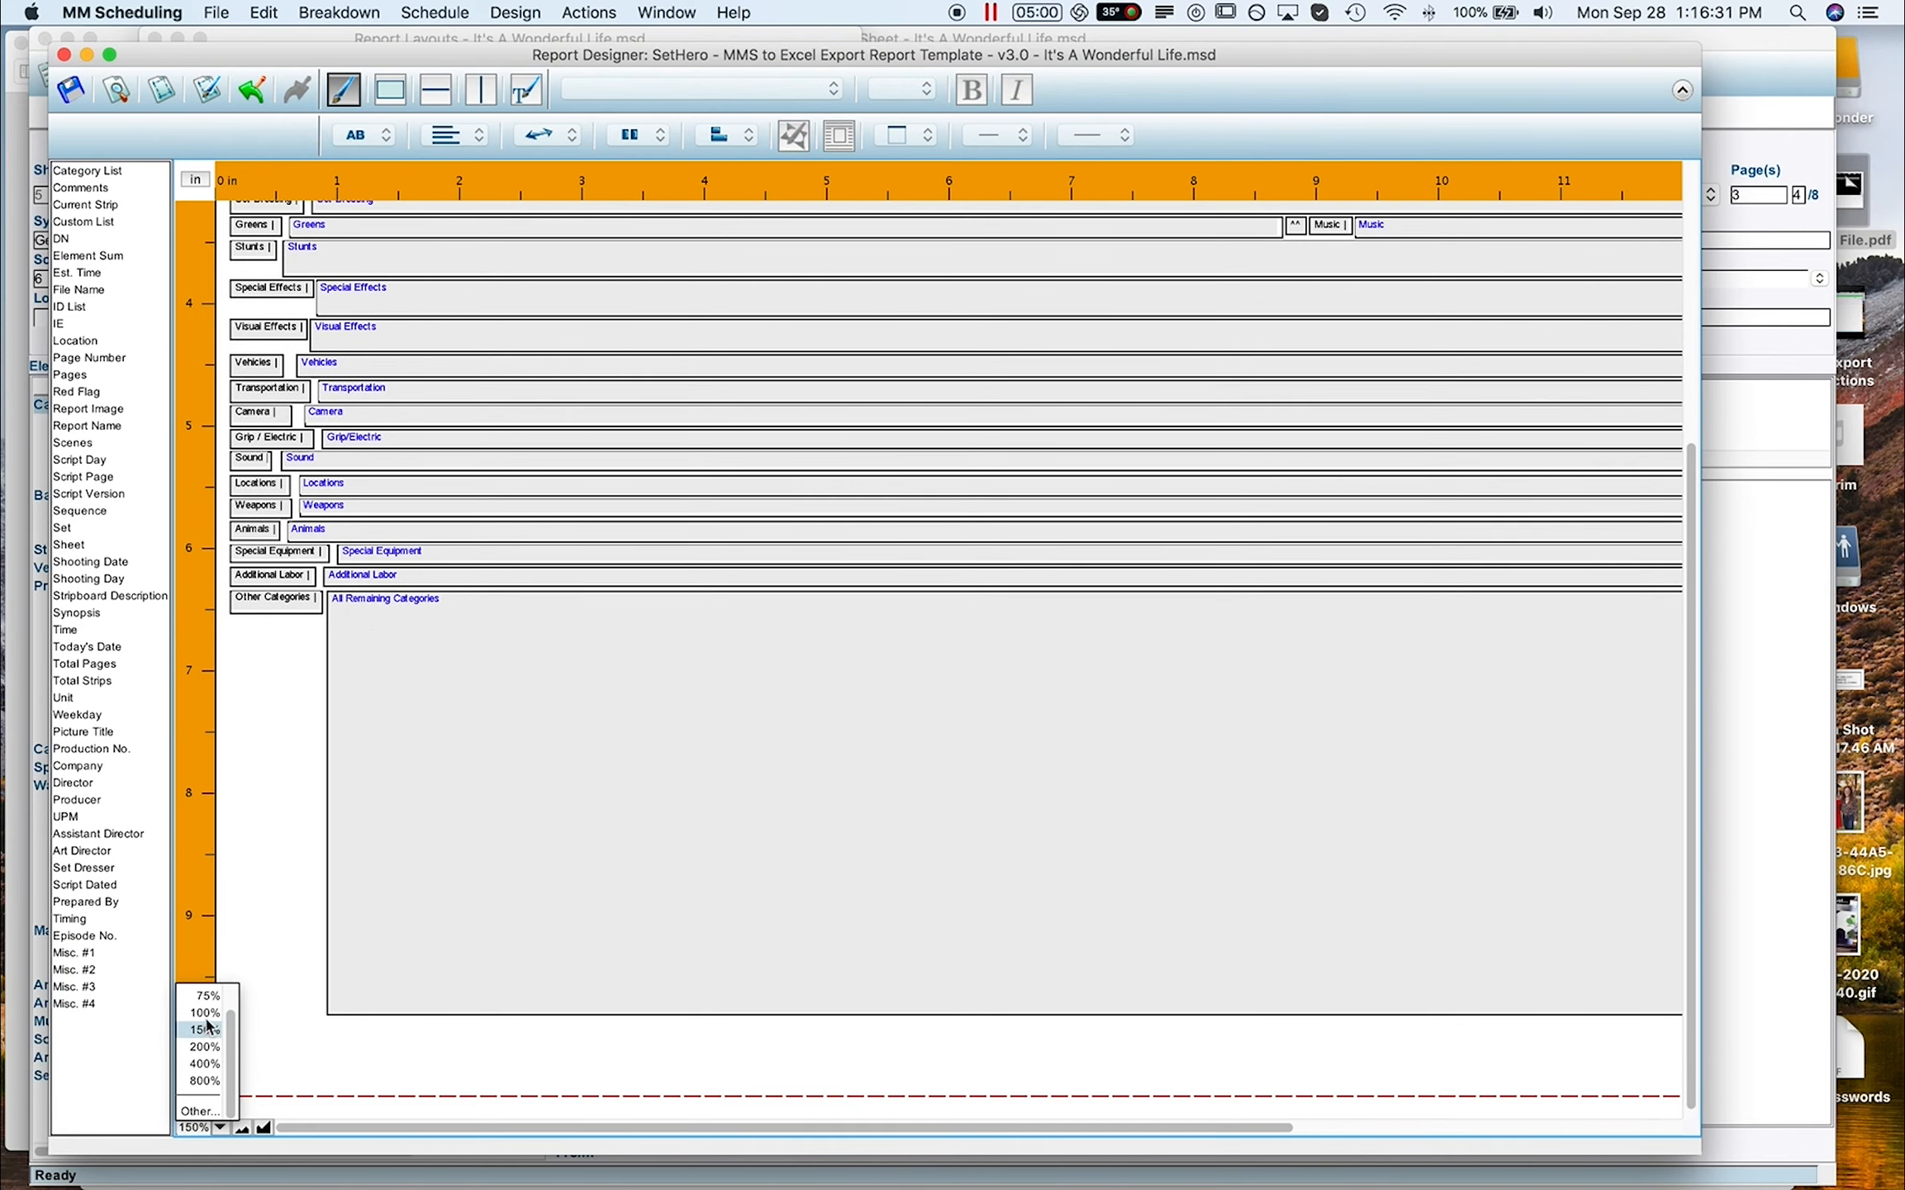
left_click(206, 1022)
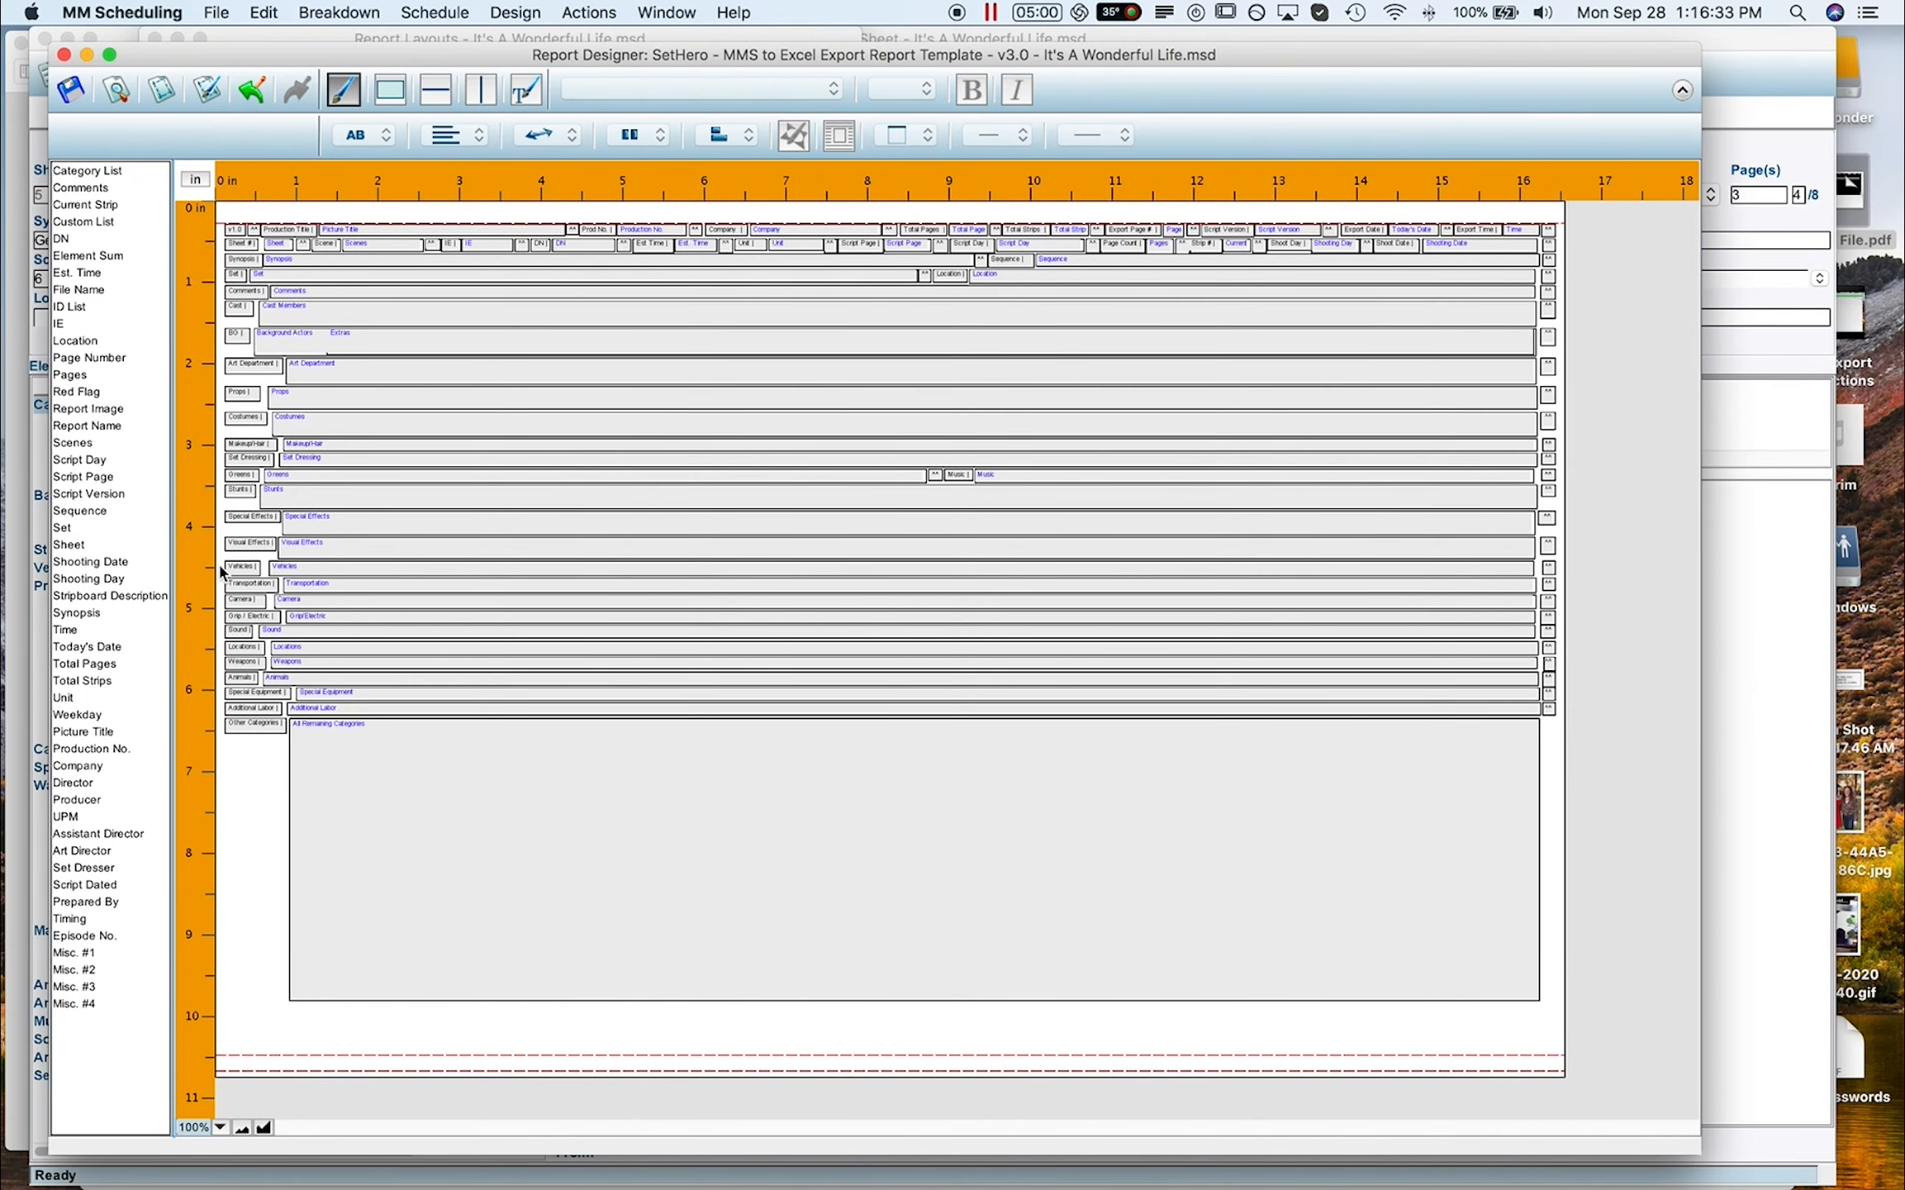
left_click_drag(221, 569, 1554, 1010)
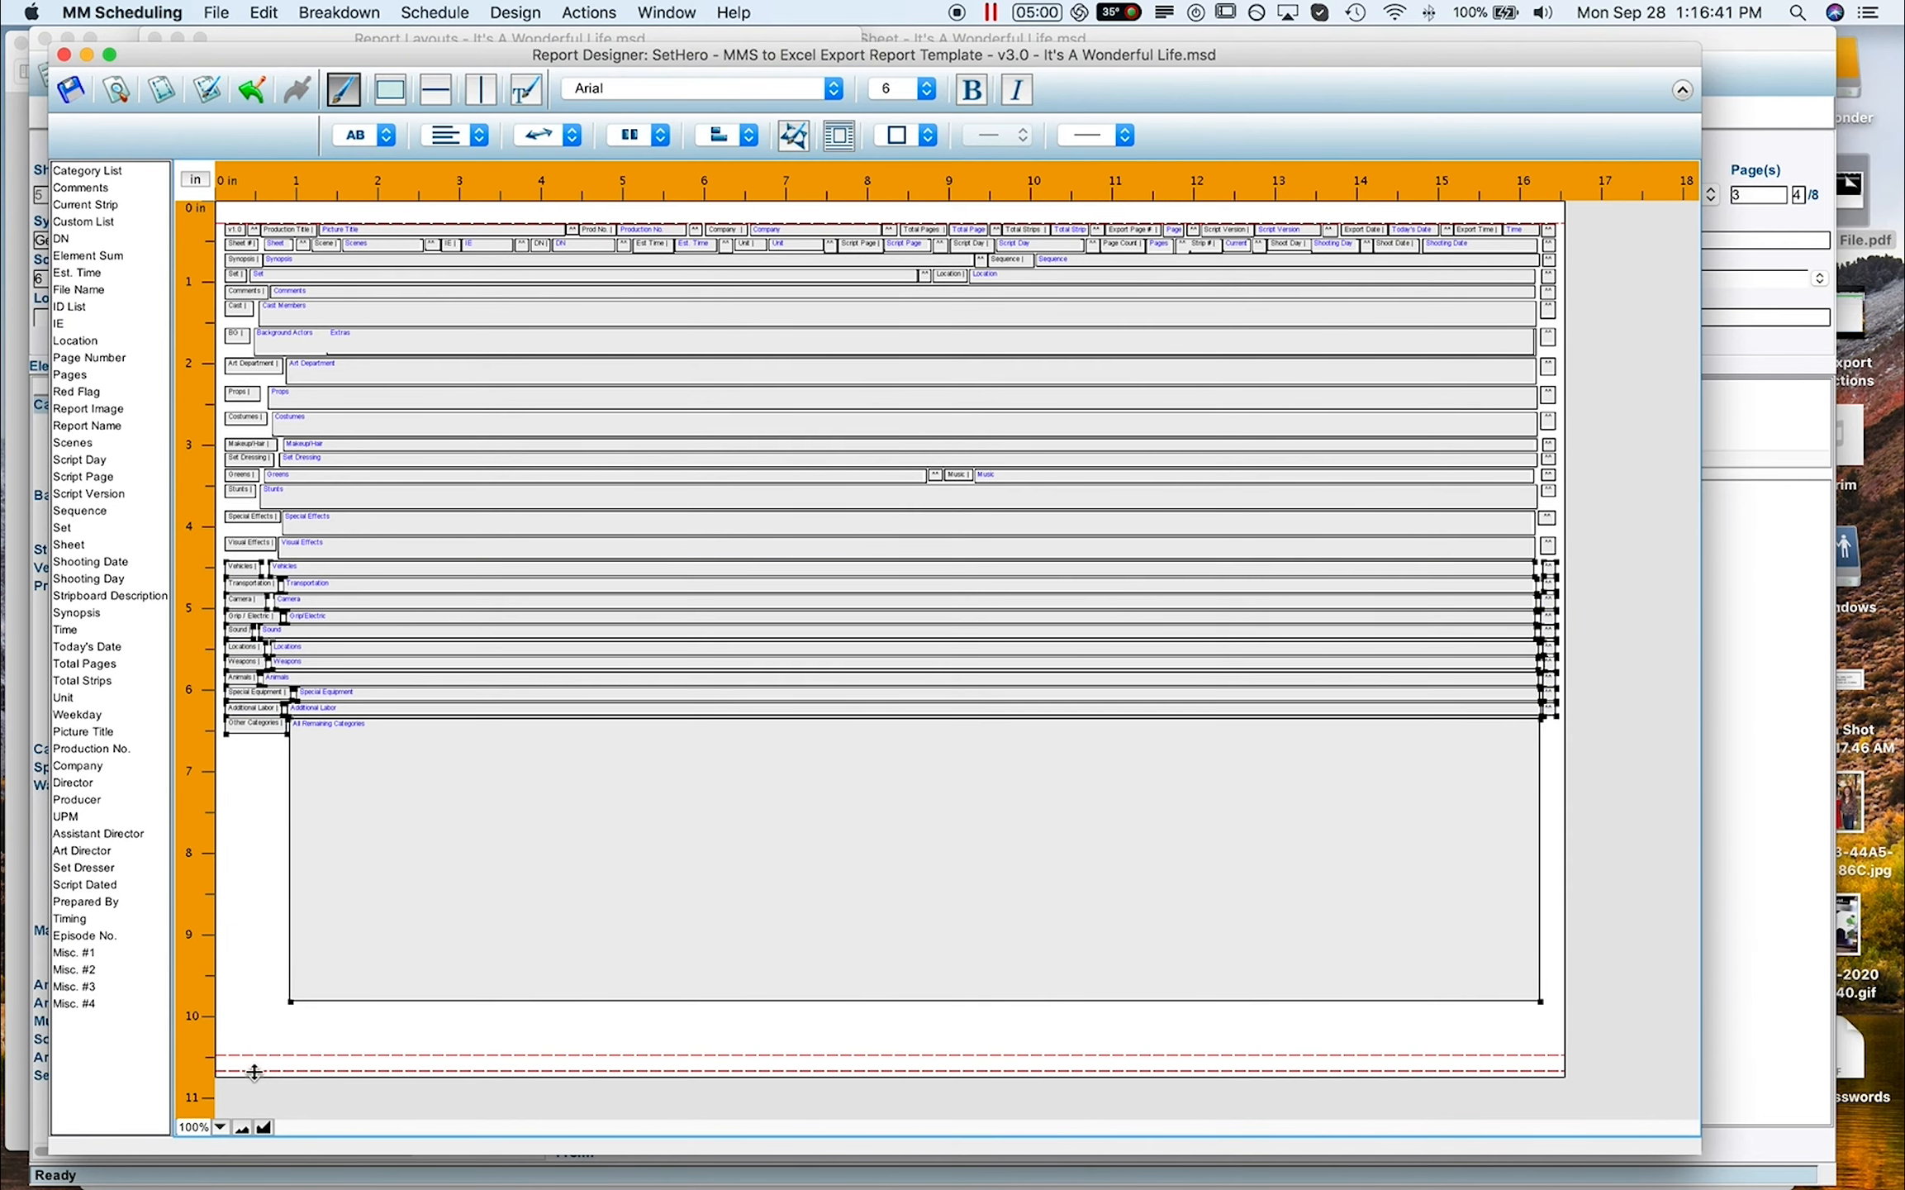
Enlarge the template to 200% and check the selection at both ends of the rows, including the ^^ markers.
left_click(219, 1126)
left_click(208, 1049)
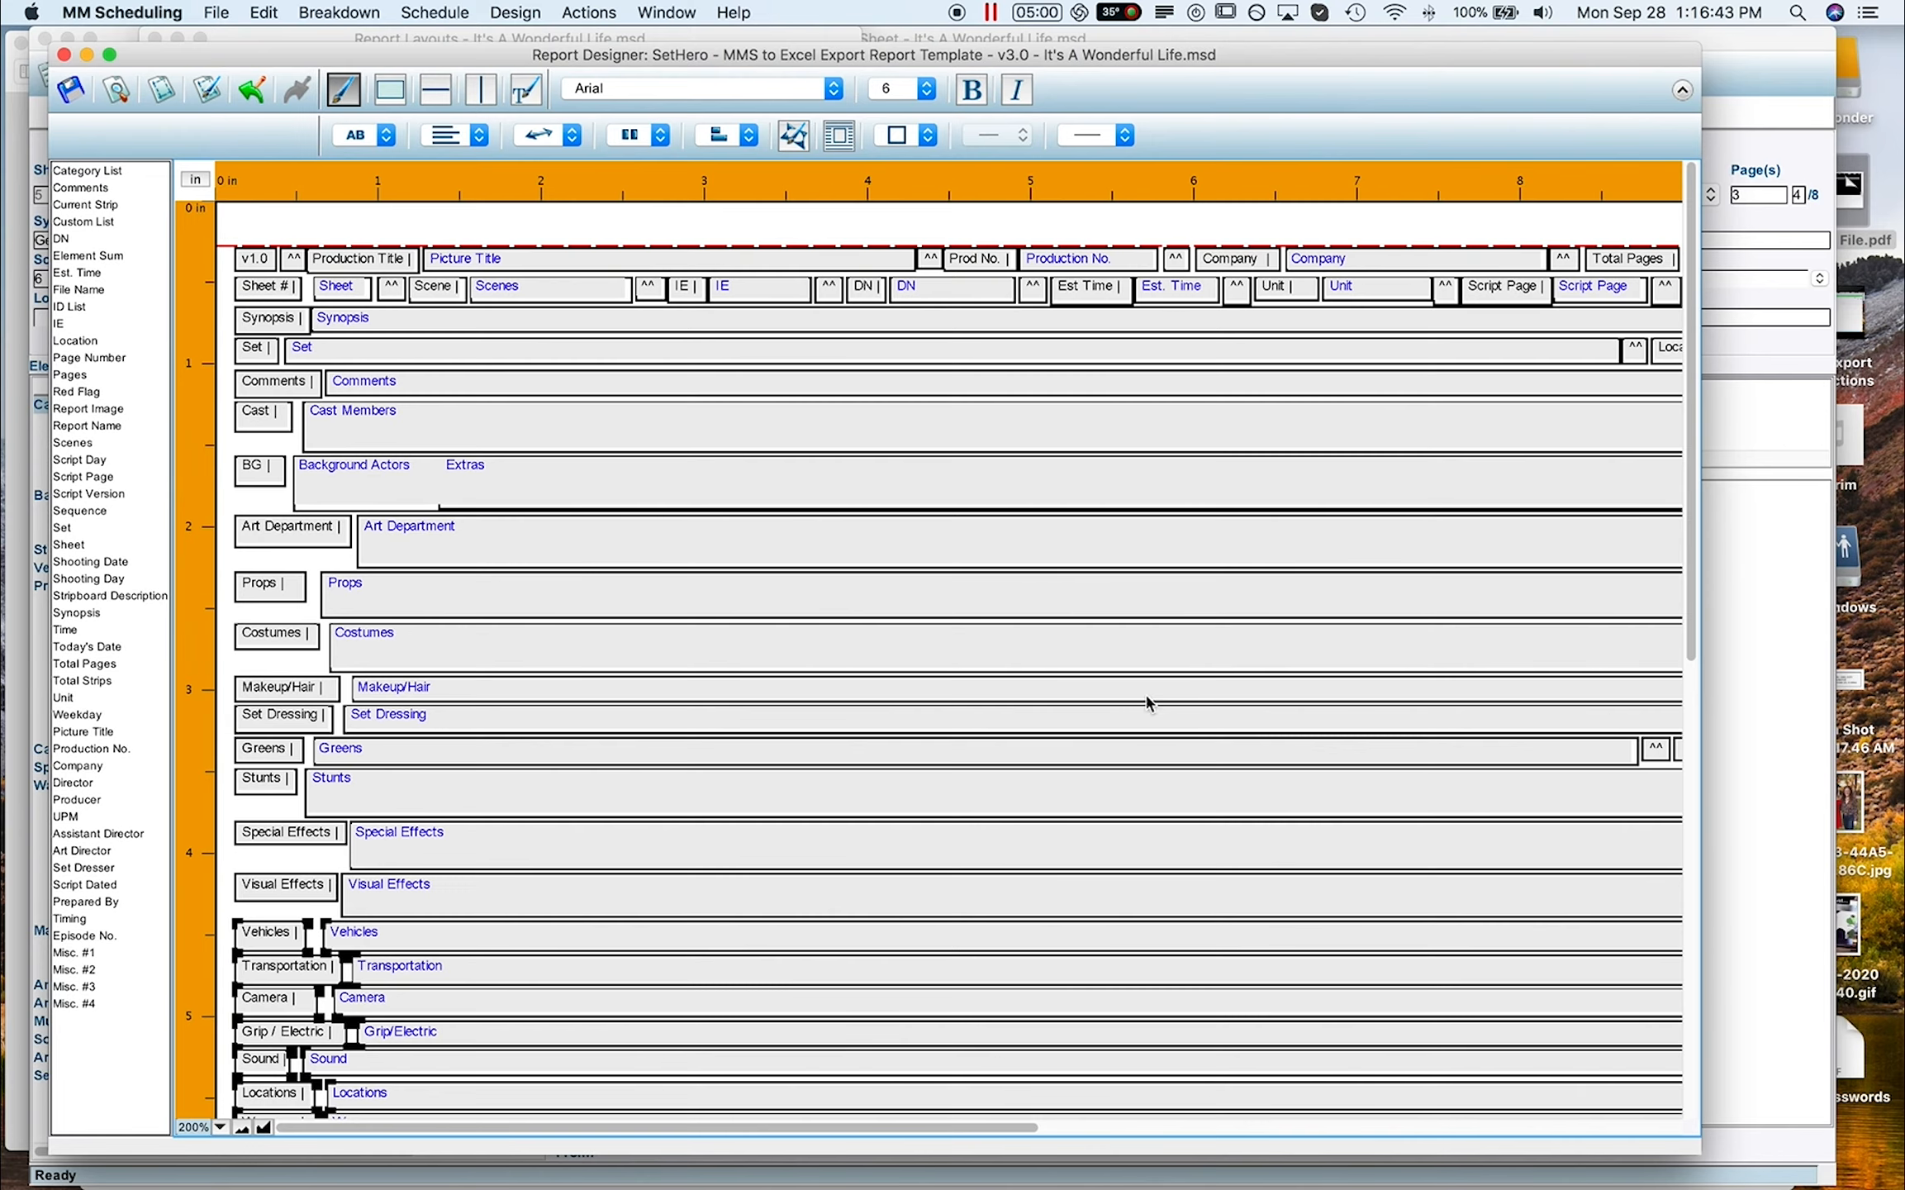
scroll(1160, 709, "right", 10)
scroll(1161, 709, "down", 4)
scroll(1163, 704, "down", 1)
scroll(1163, 704, "right", 6)
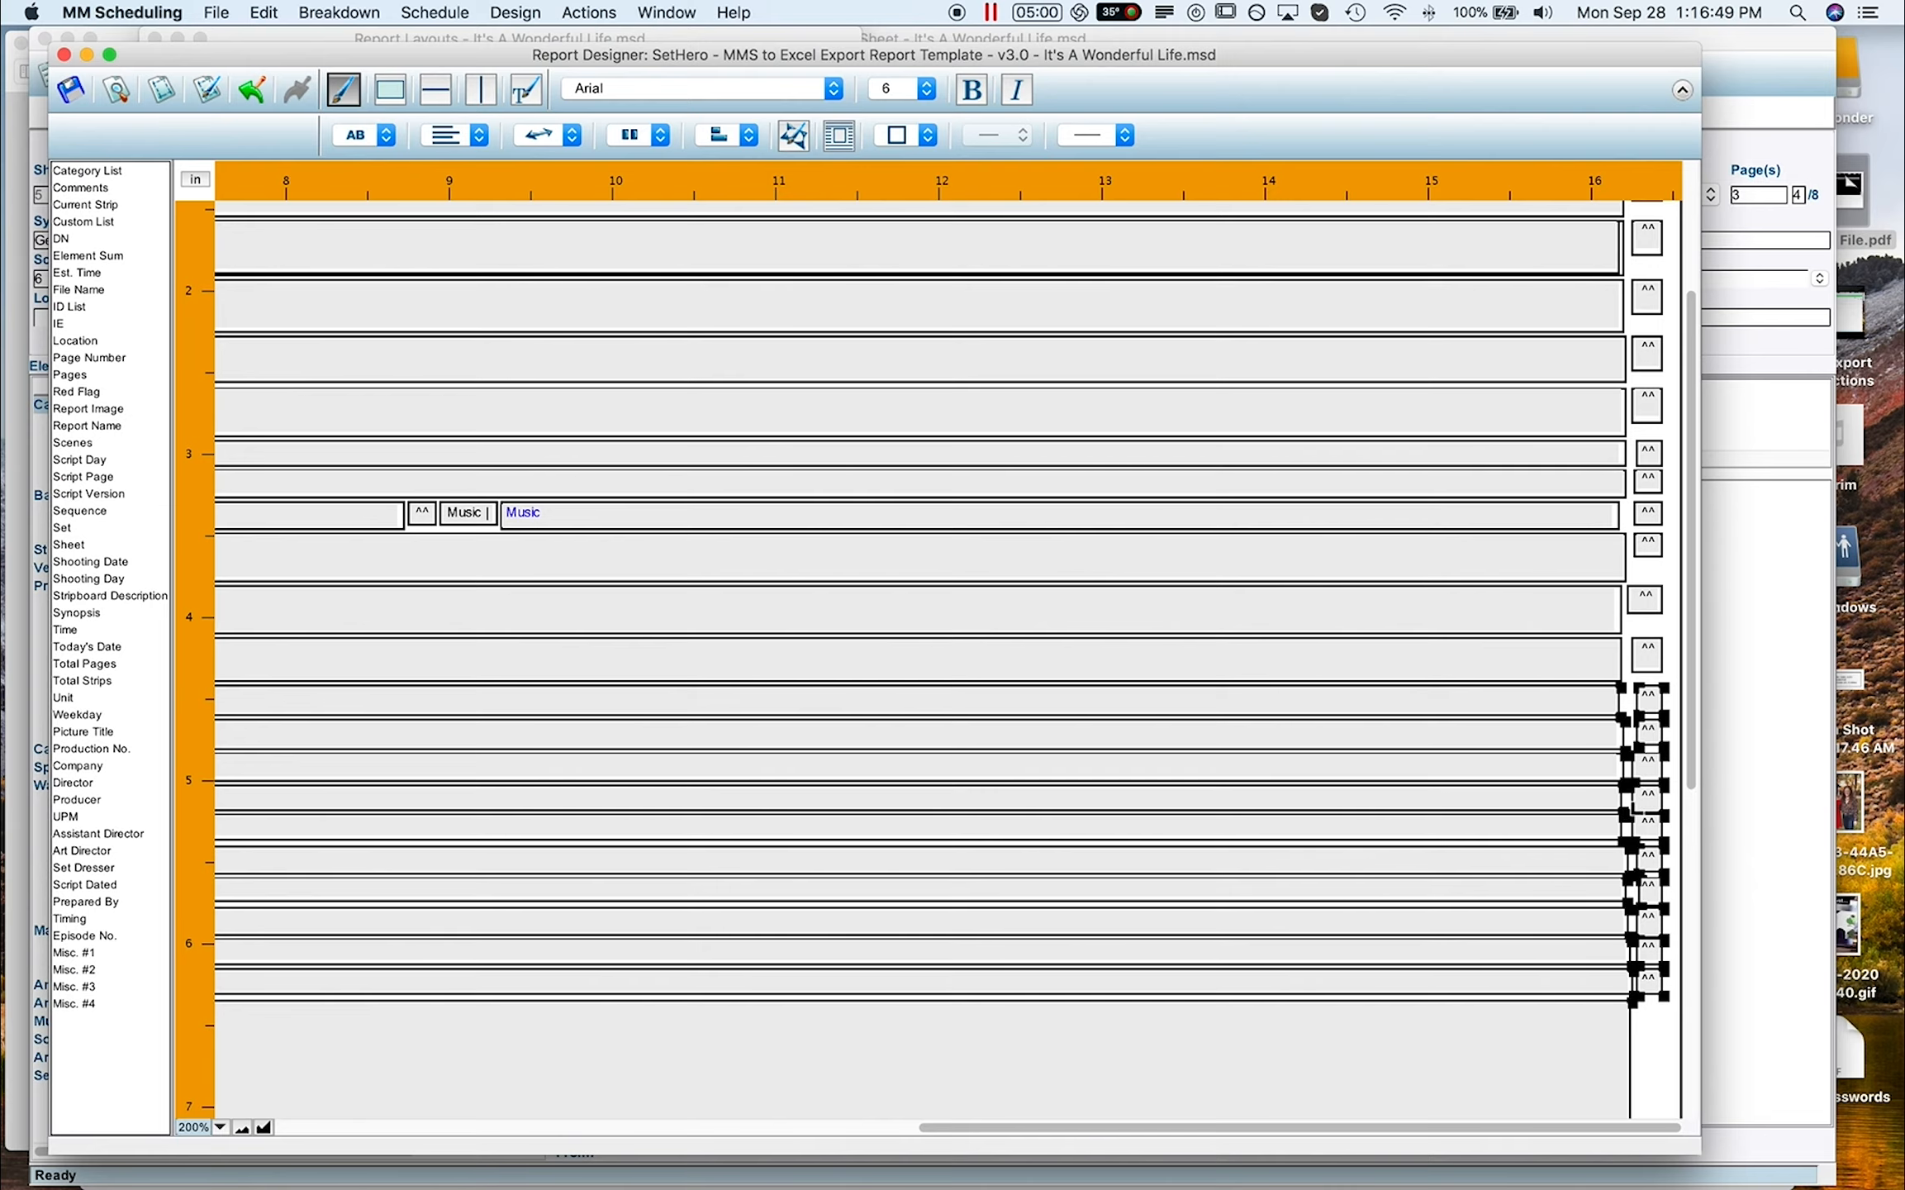
scroll(1488, 793, "left", 3)
scroll(1499, 798, "left", 10)
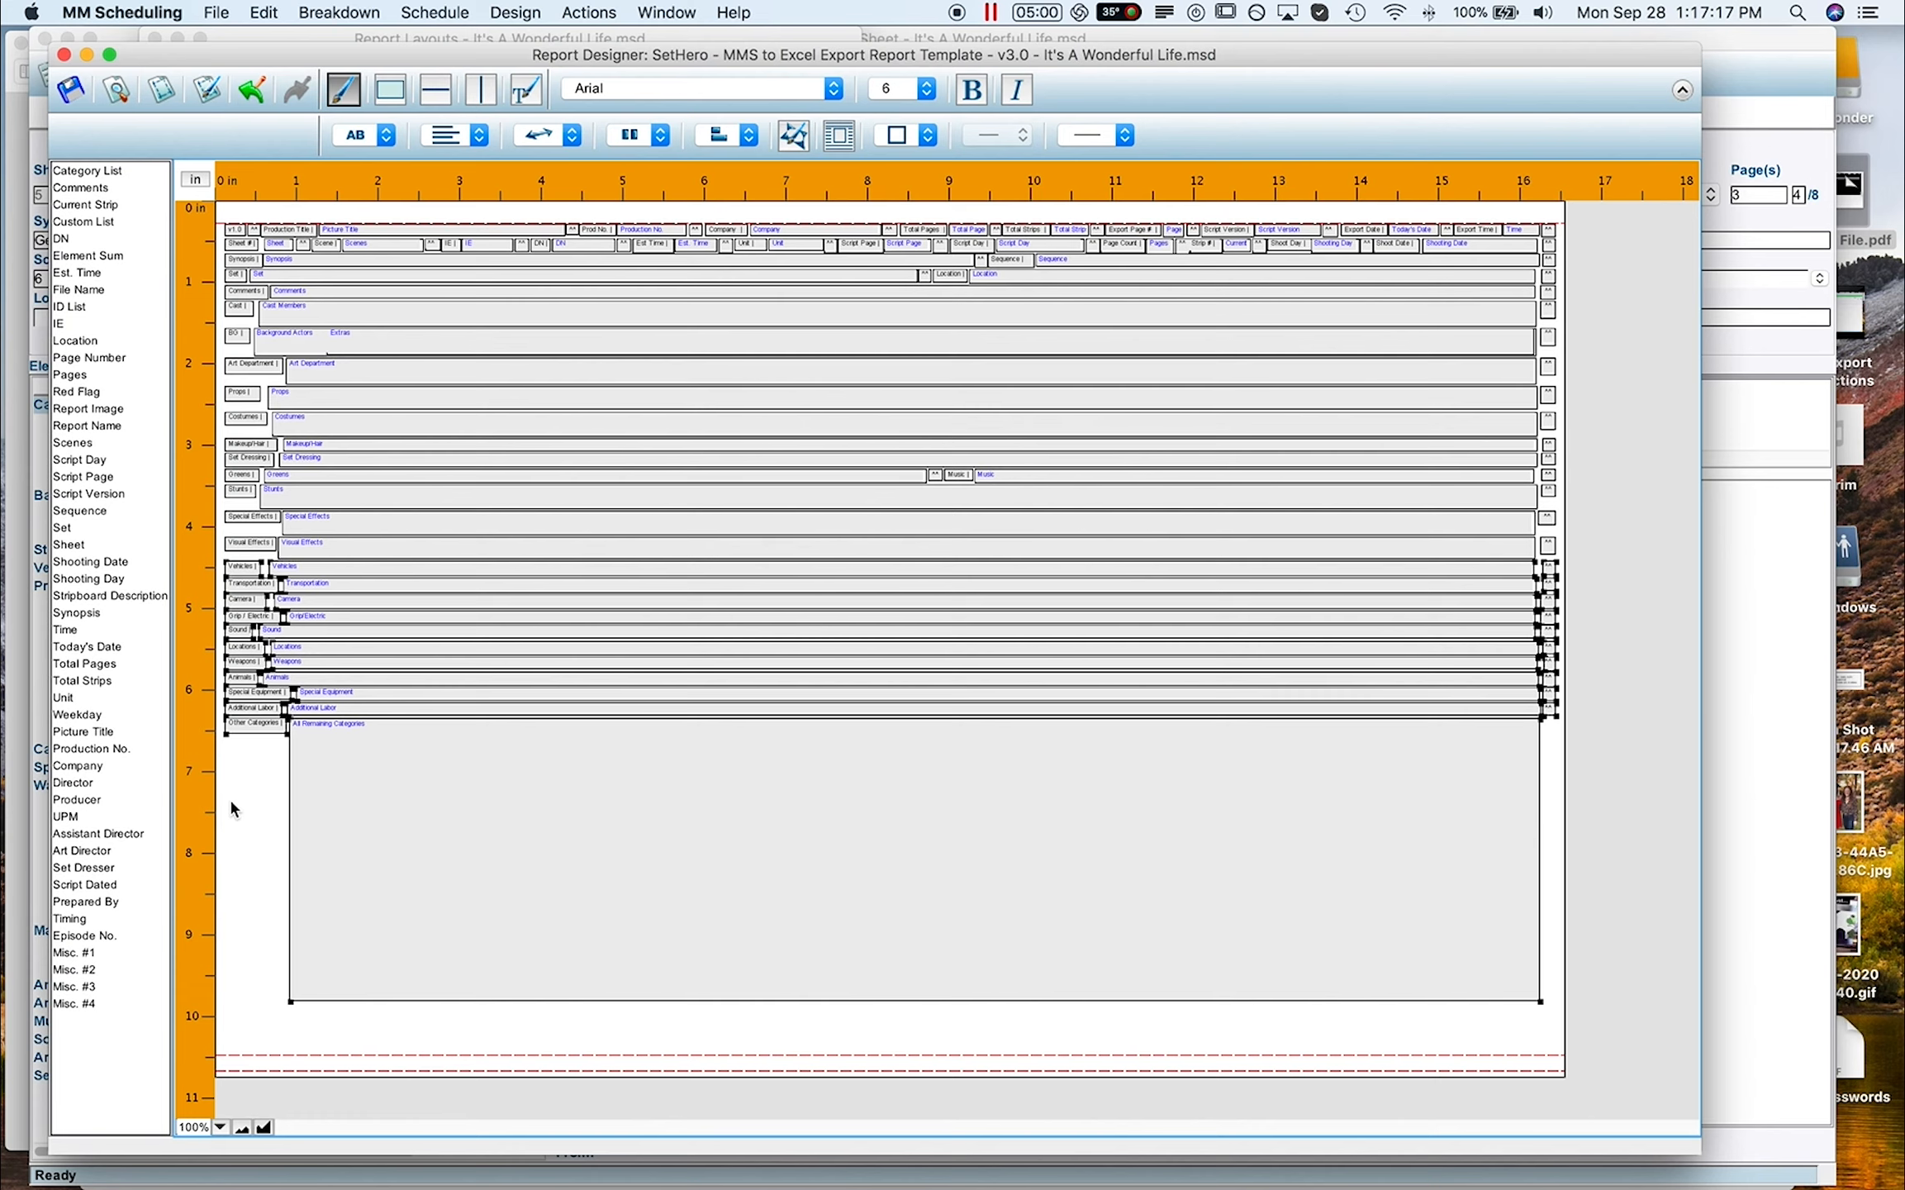
Move the selected rows down until Vehicles starts just below 5 in and the All Remaining Categories field reaches the upper dashed line near the page bottom.
key("Down")
key("Down")
key("Down")
key("Down")
key("Down")
key("Down")
key("Down")
key("Down")
key("Down")
key("Down")
key("Down")
key("Down")
key("Down")
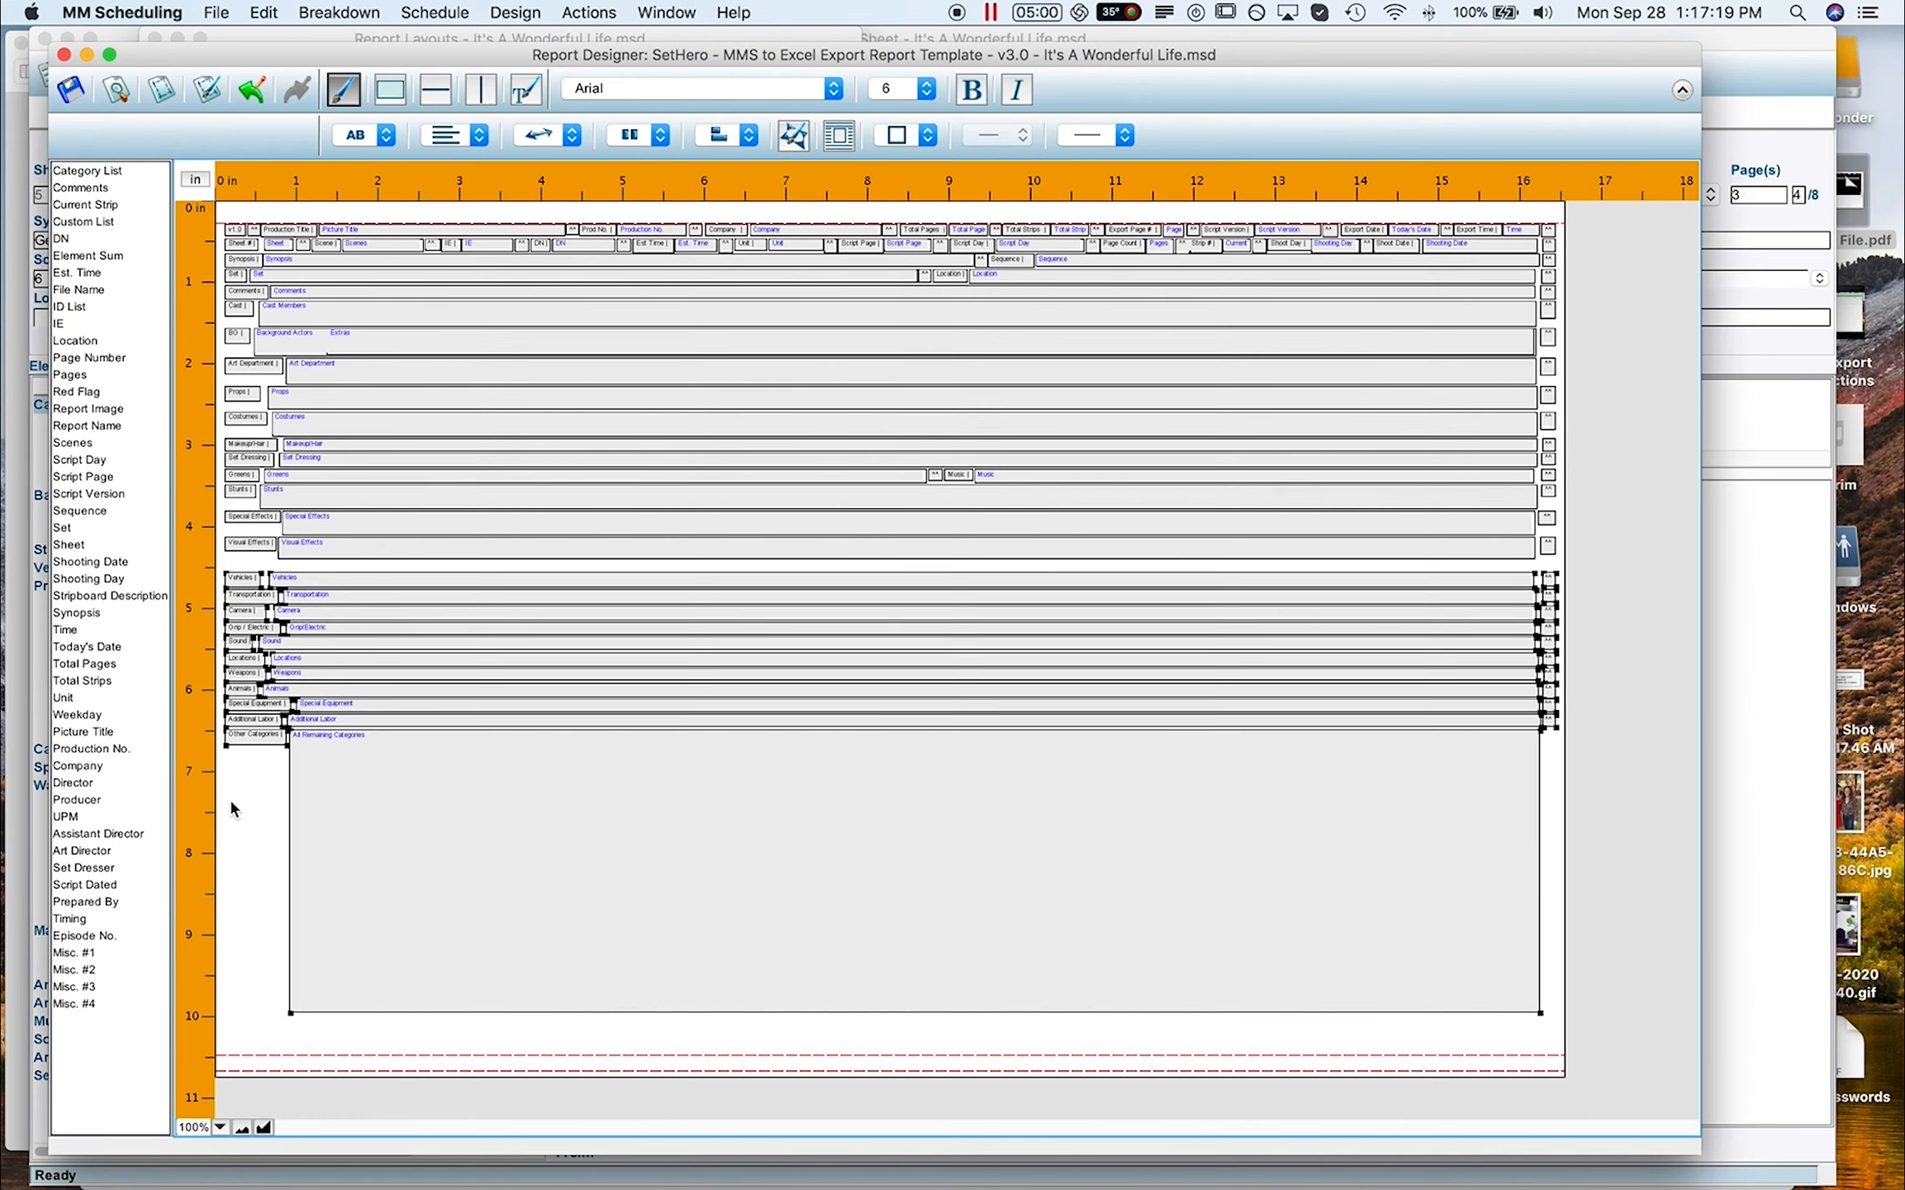
key("Down")
key("Down")
key("Down")
key("Down")
key("Down")
key("Down")
key("Down")
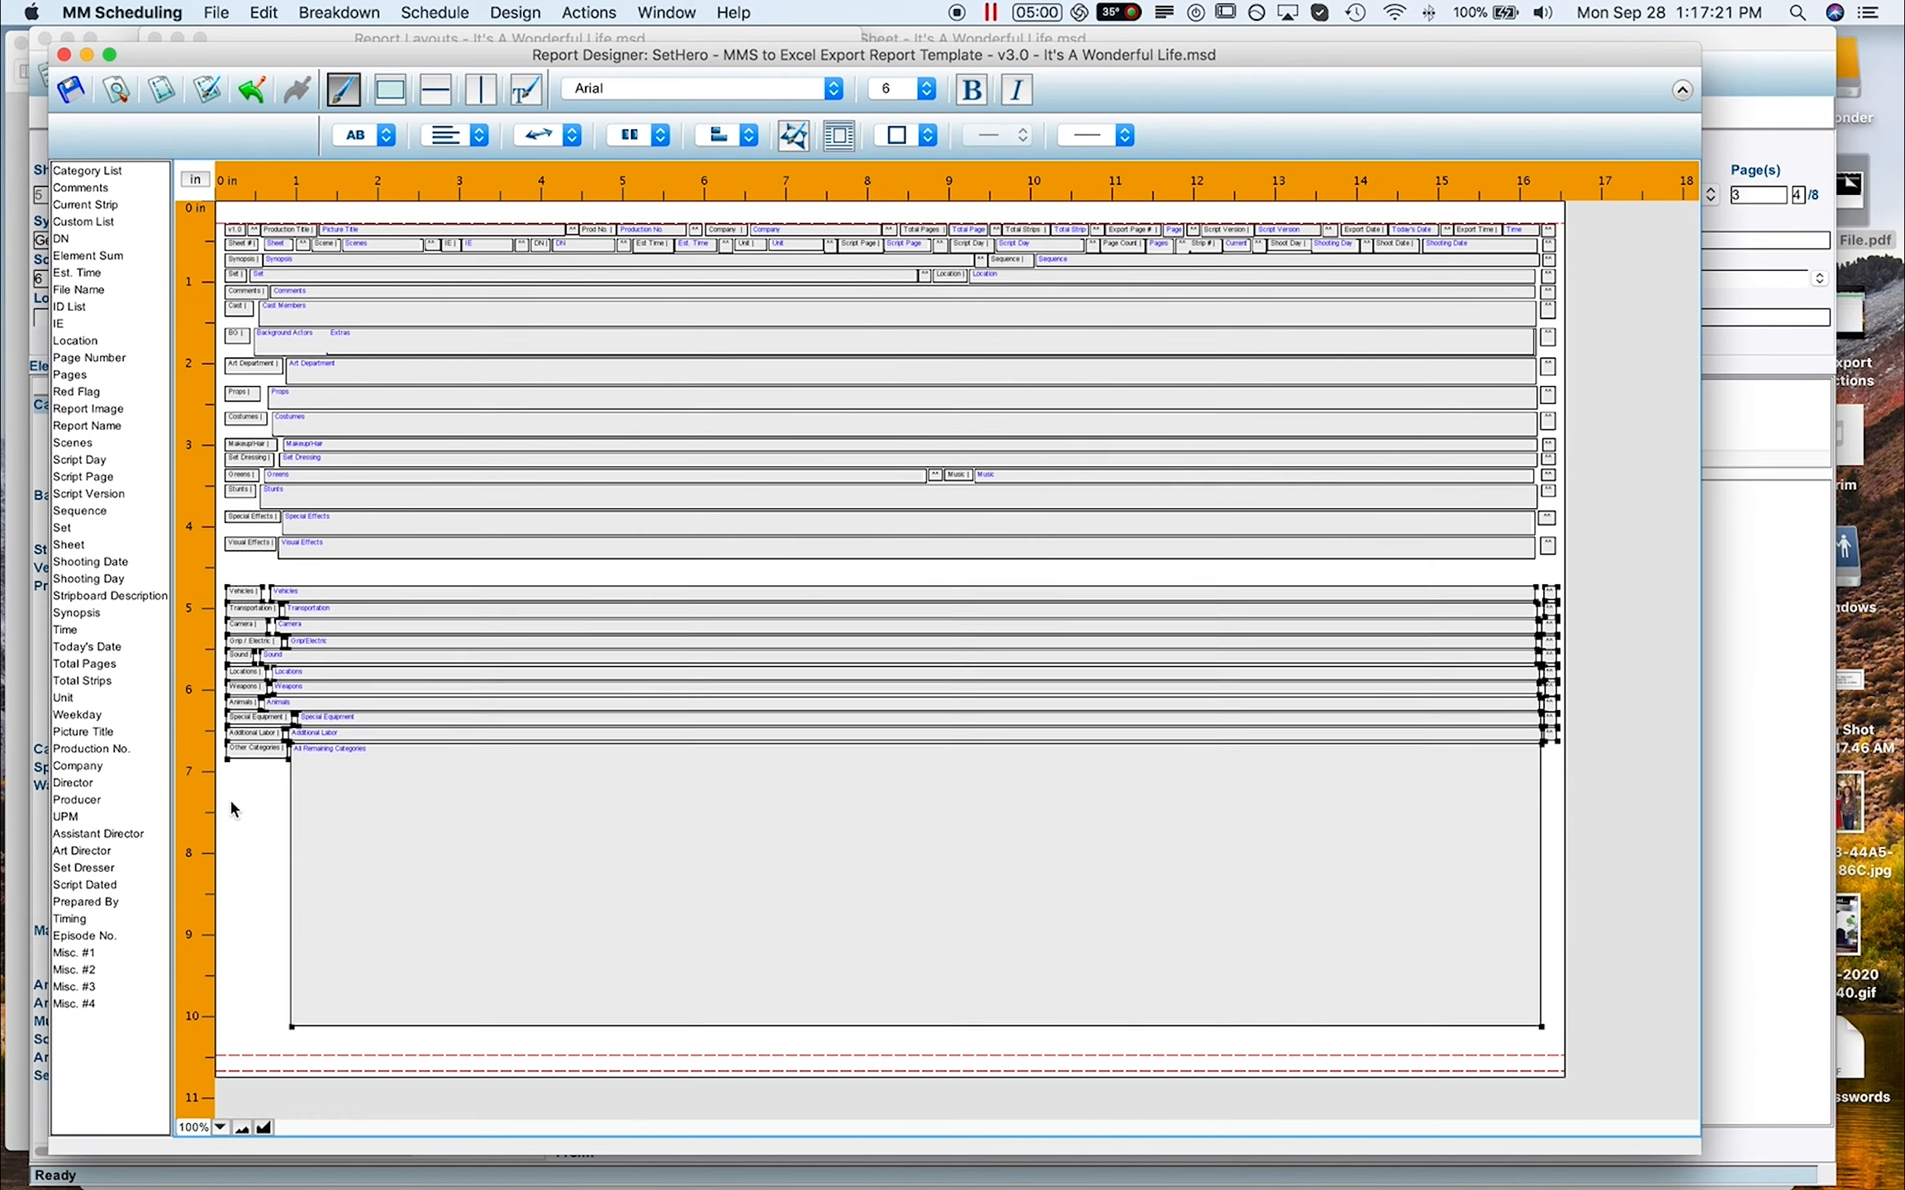
key("Down")
key("Down")
key("Down")
key("Down")
key("Down")
key("Down")
key("Down")
key("Down")
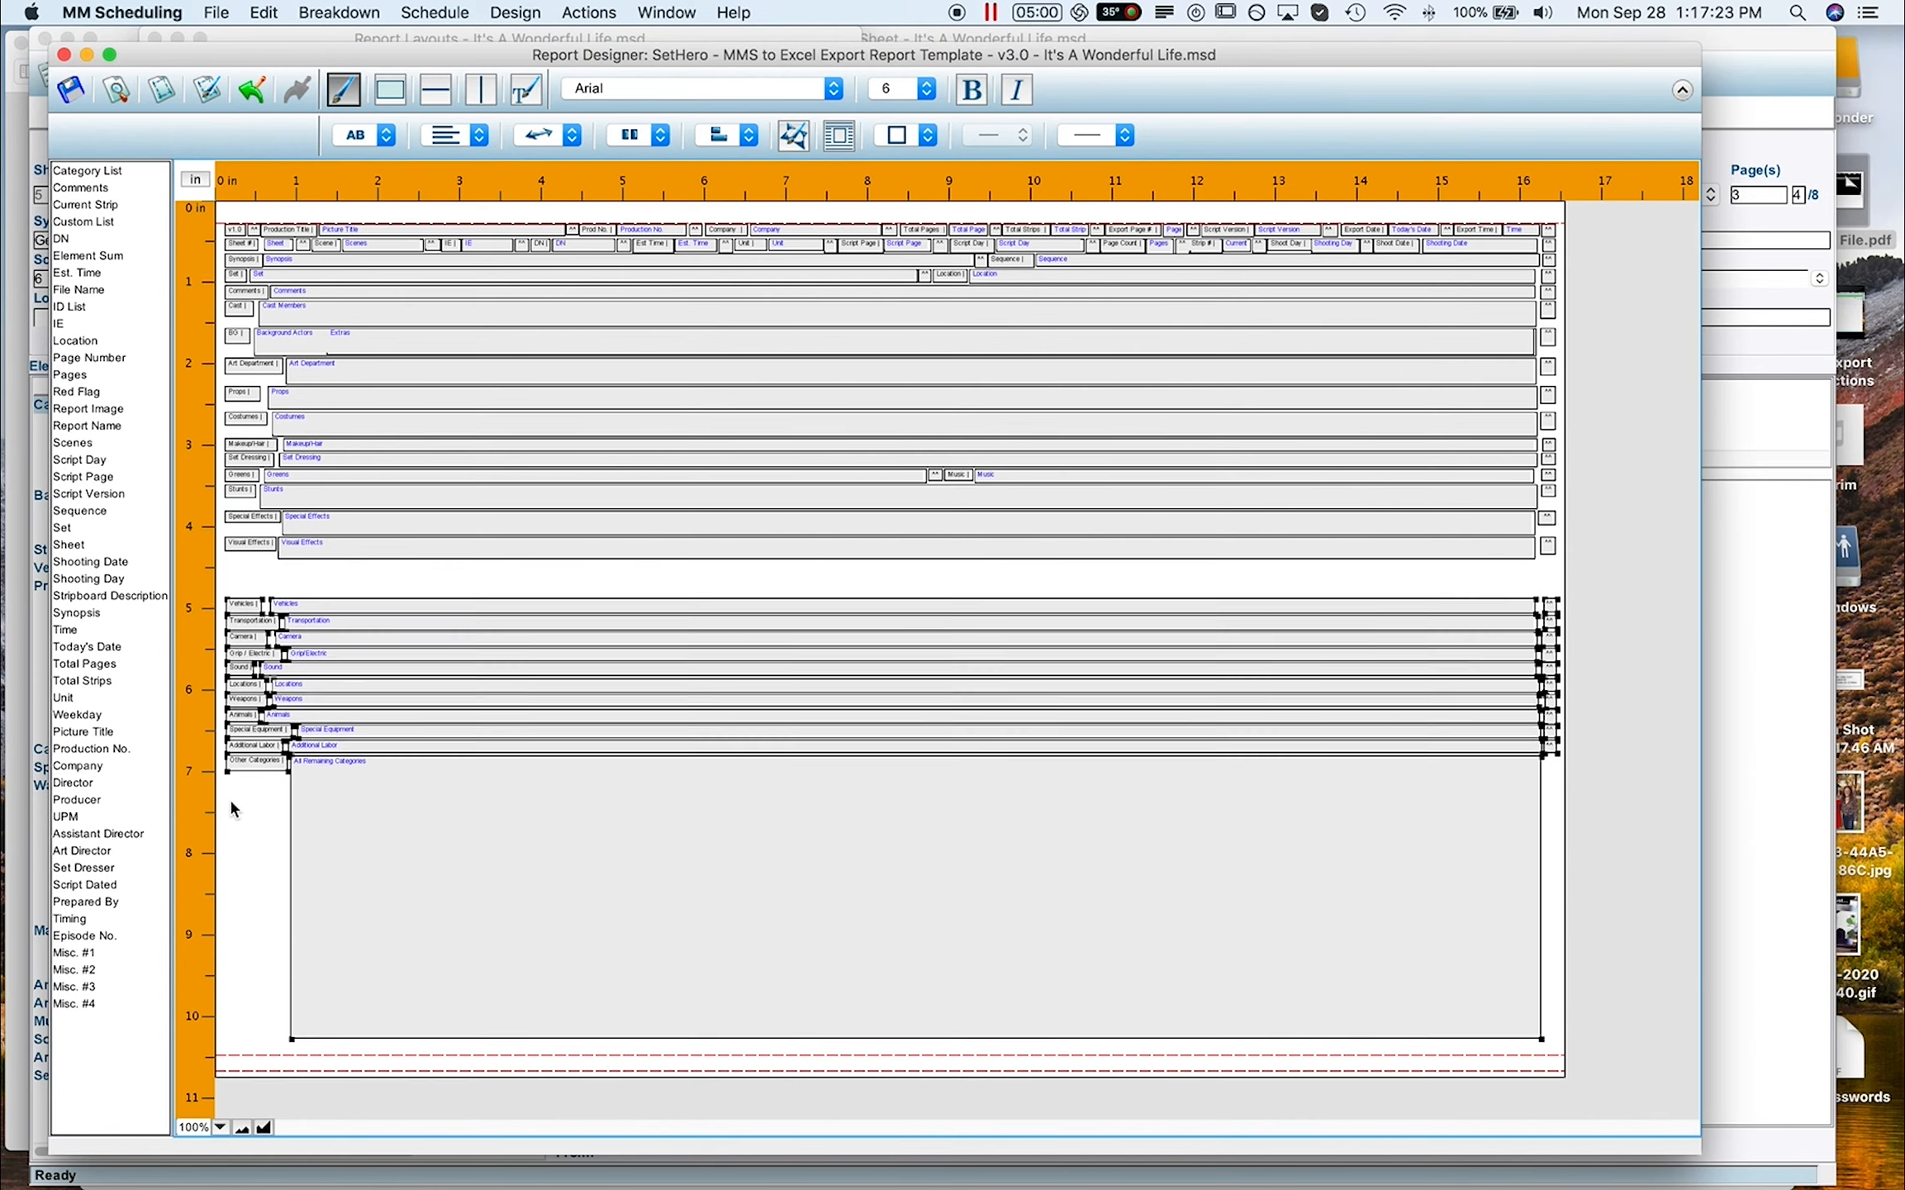
key("Down")
key("Down")
key("Down")
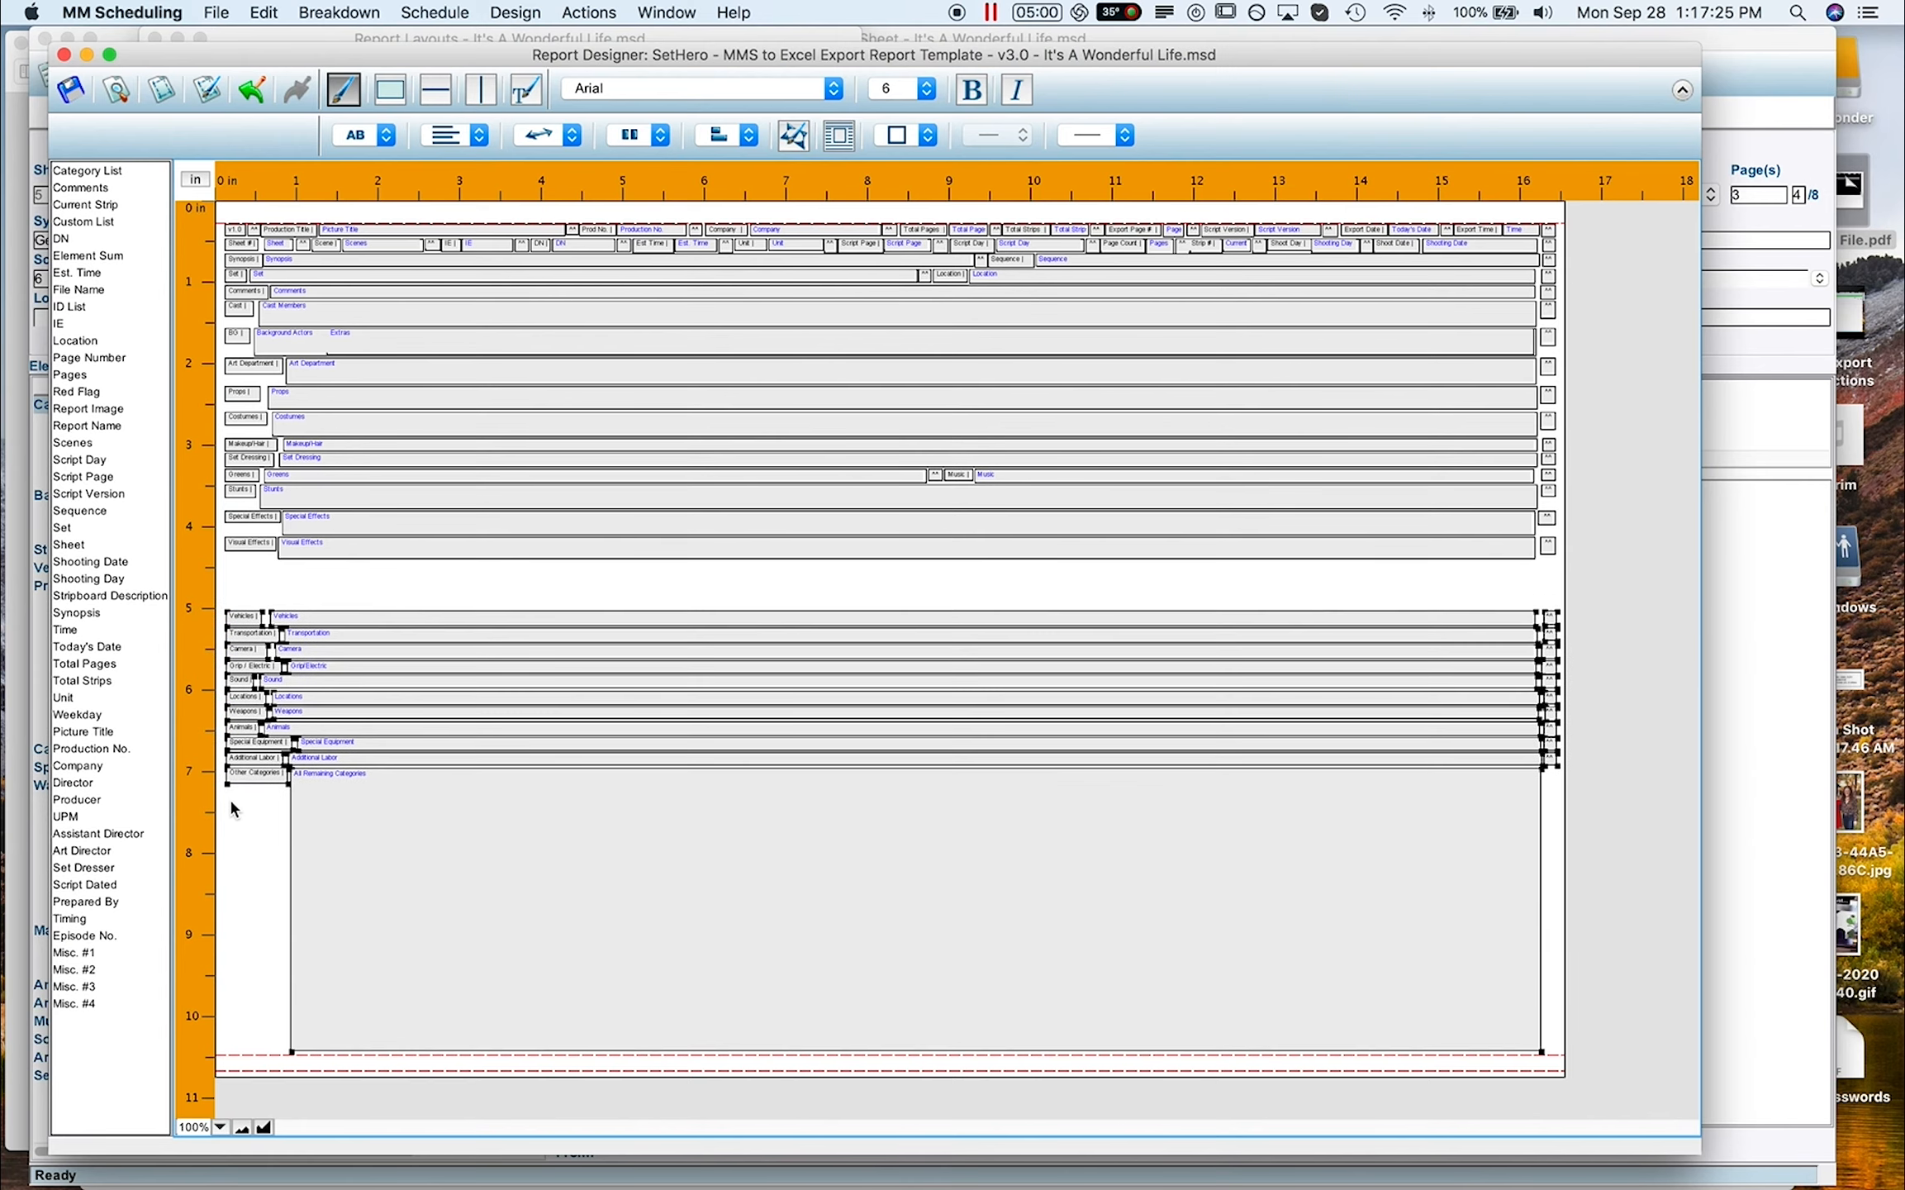
key("Down")
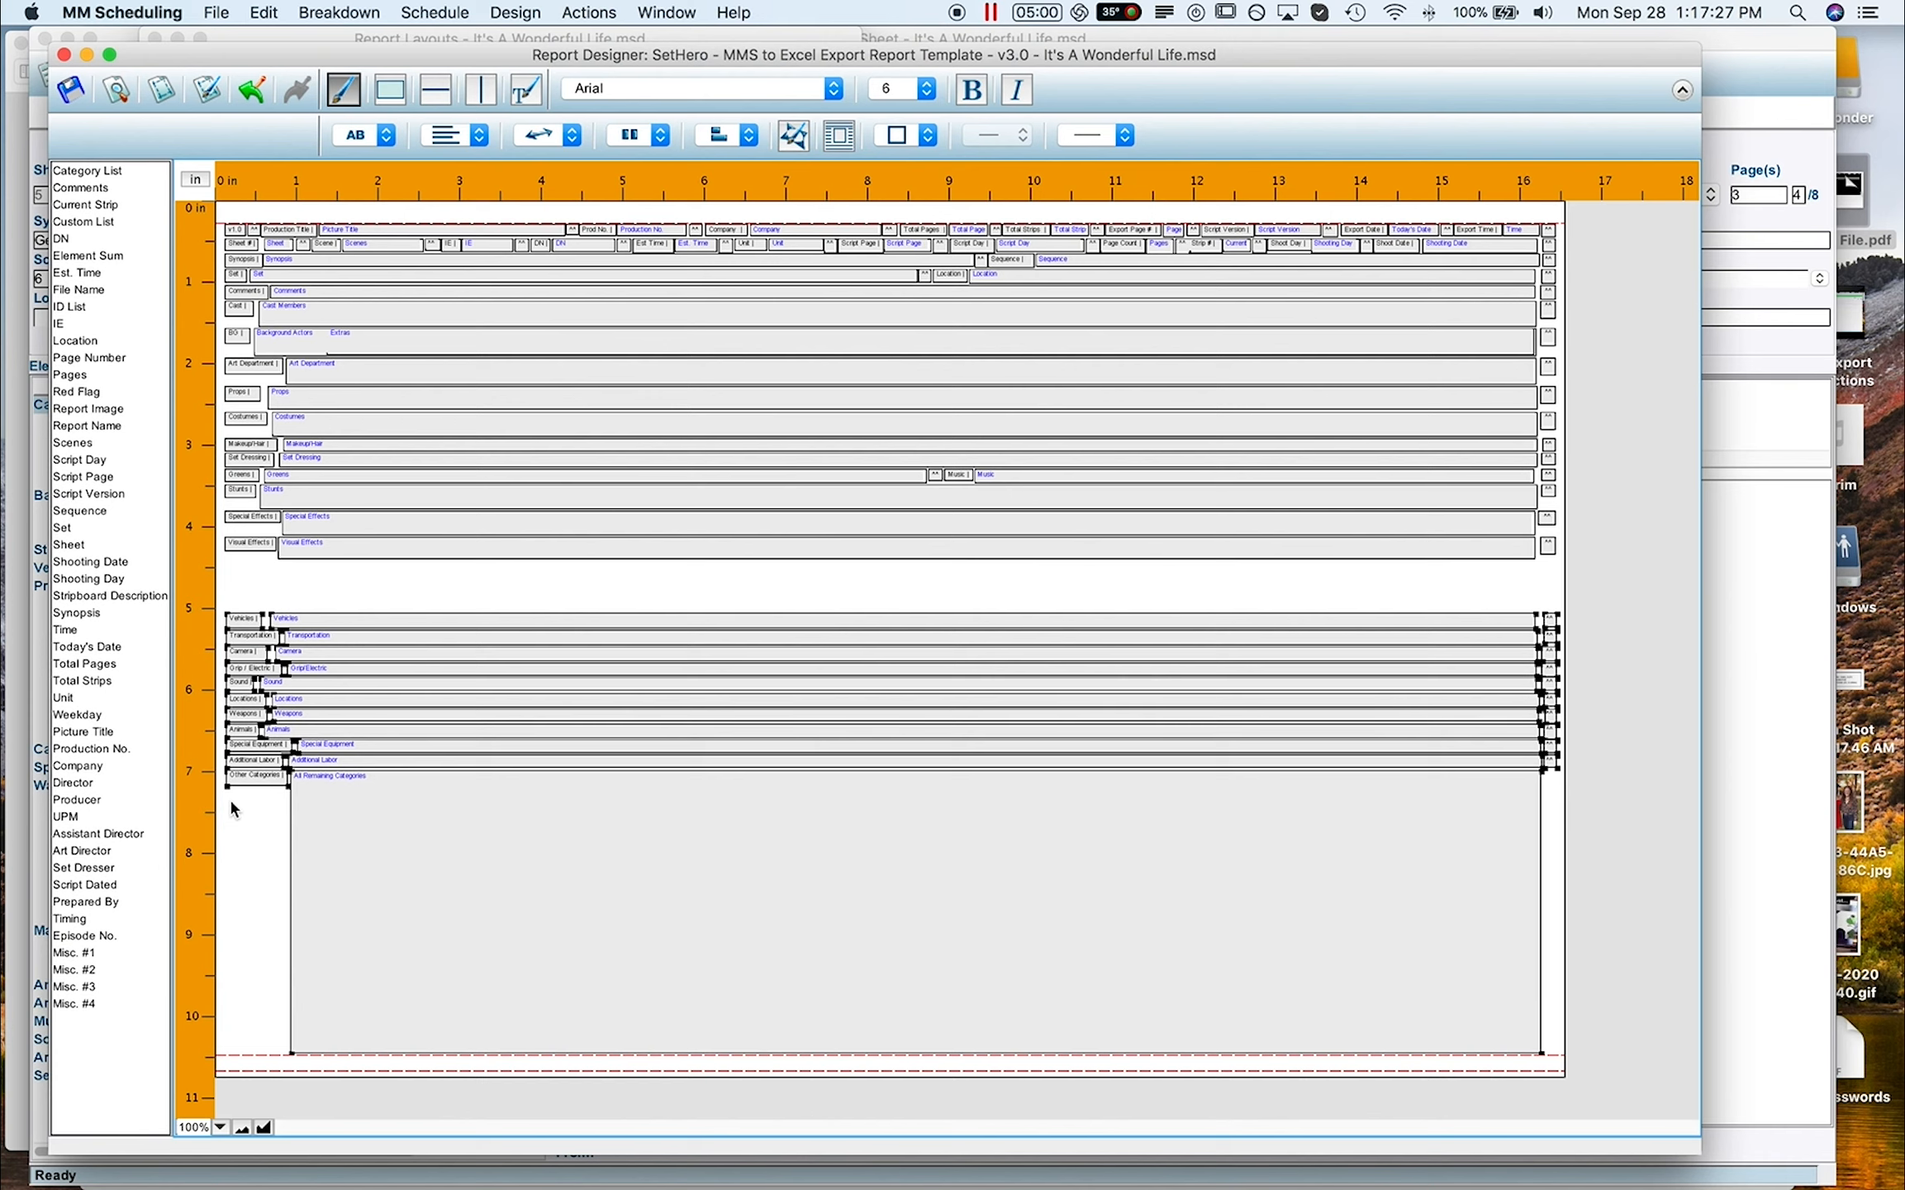
Extend the Visual Effects field downward to about 5 in on the vertical ruler, filling the gap above the Vehicles row.
left_click(251, 566)
left_click(302, 554)
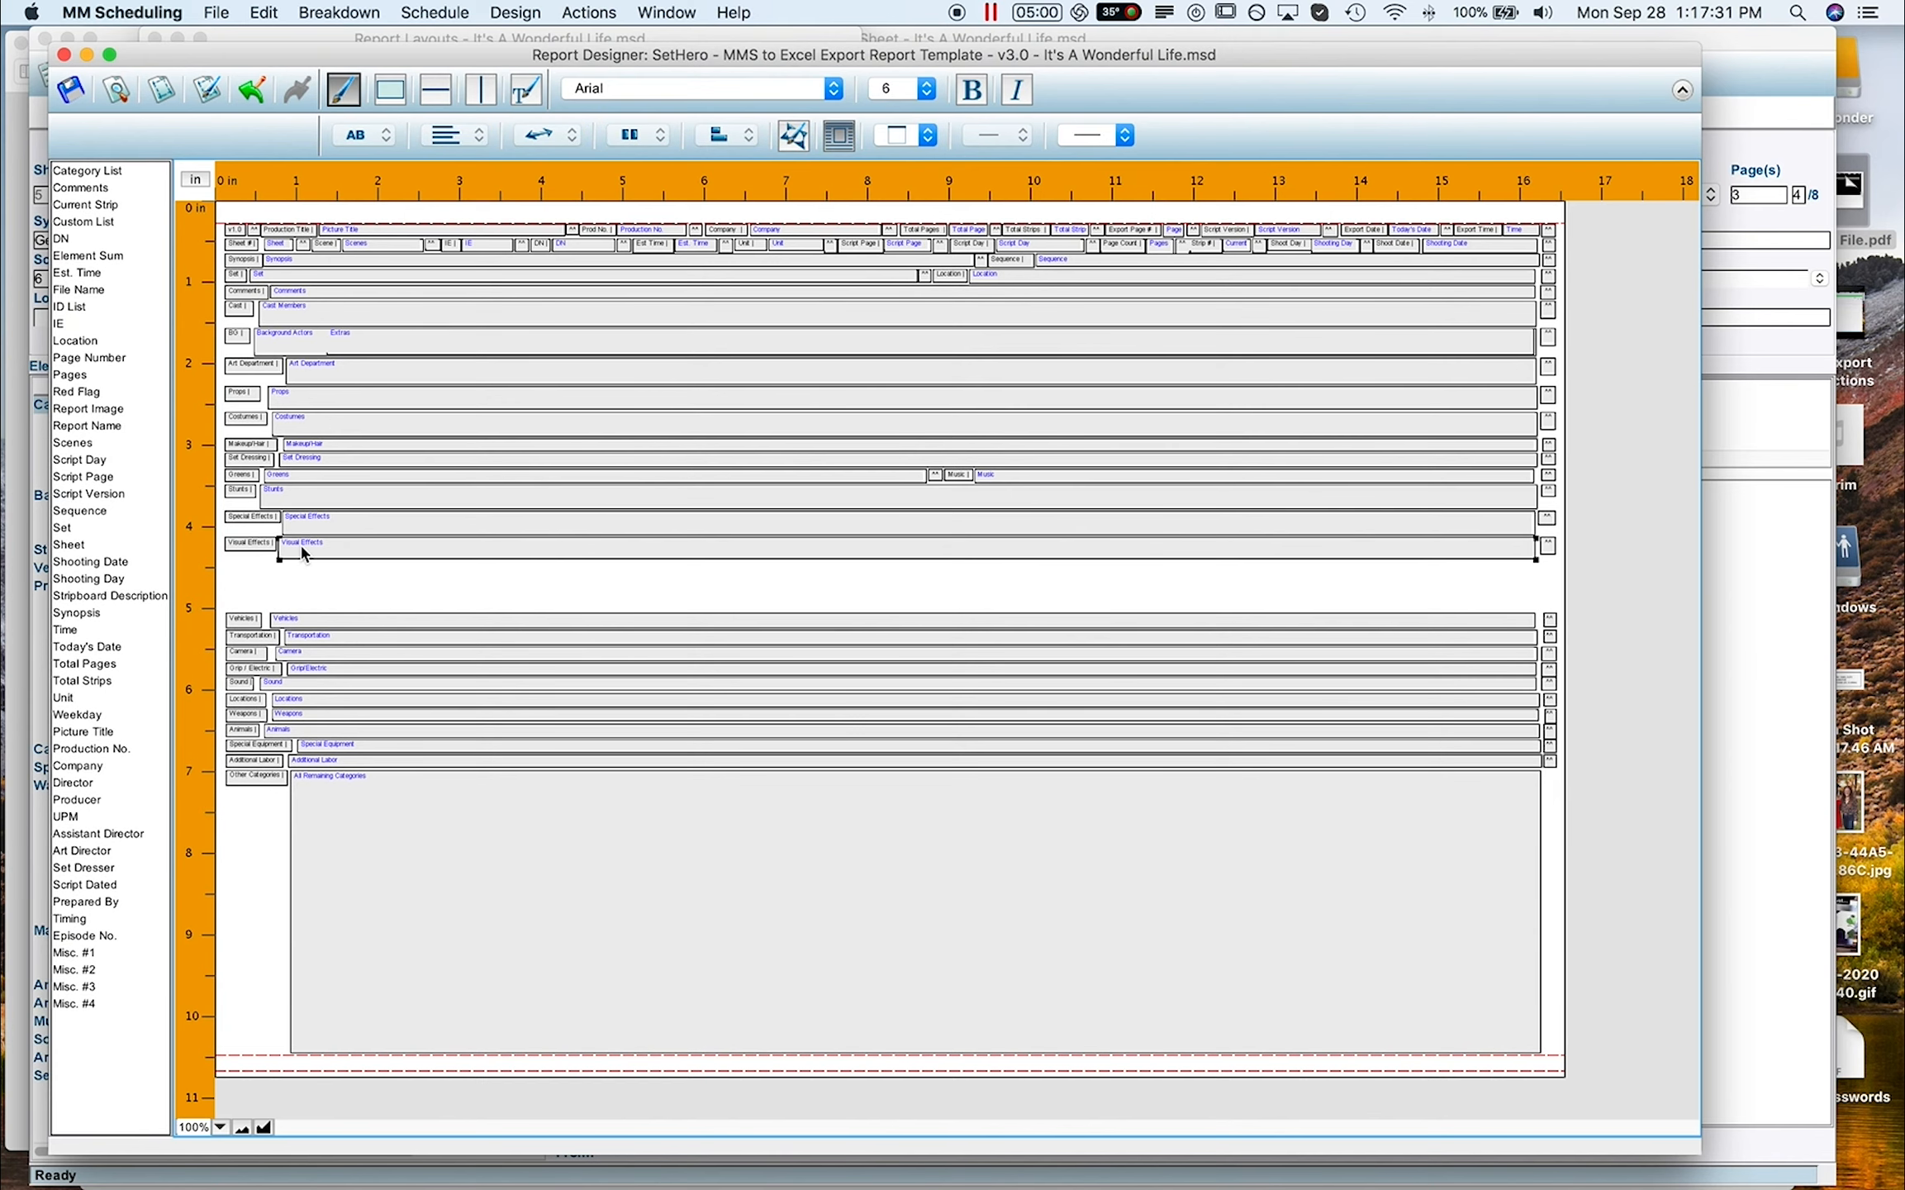
left_click_drag(1534, 558, 1535, 609)
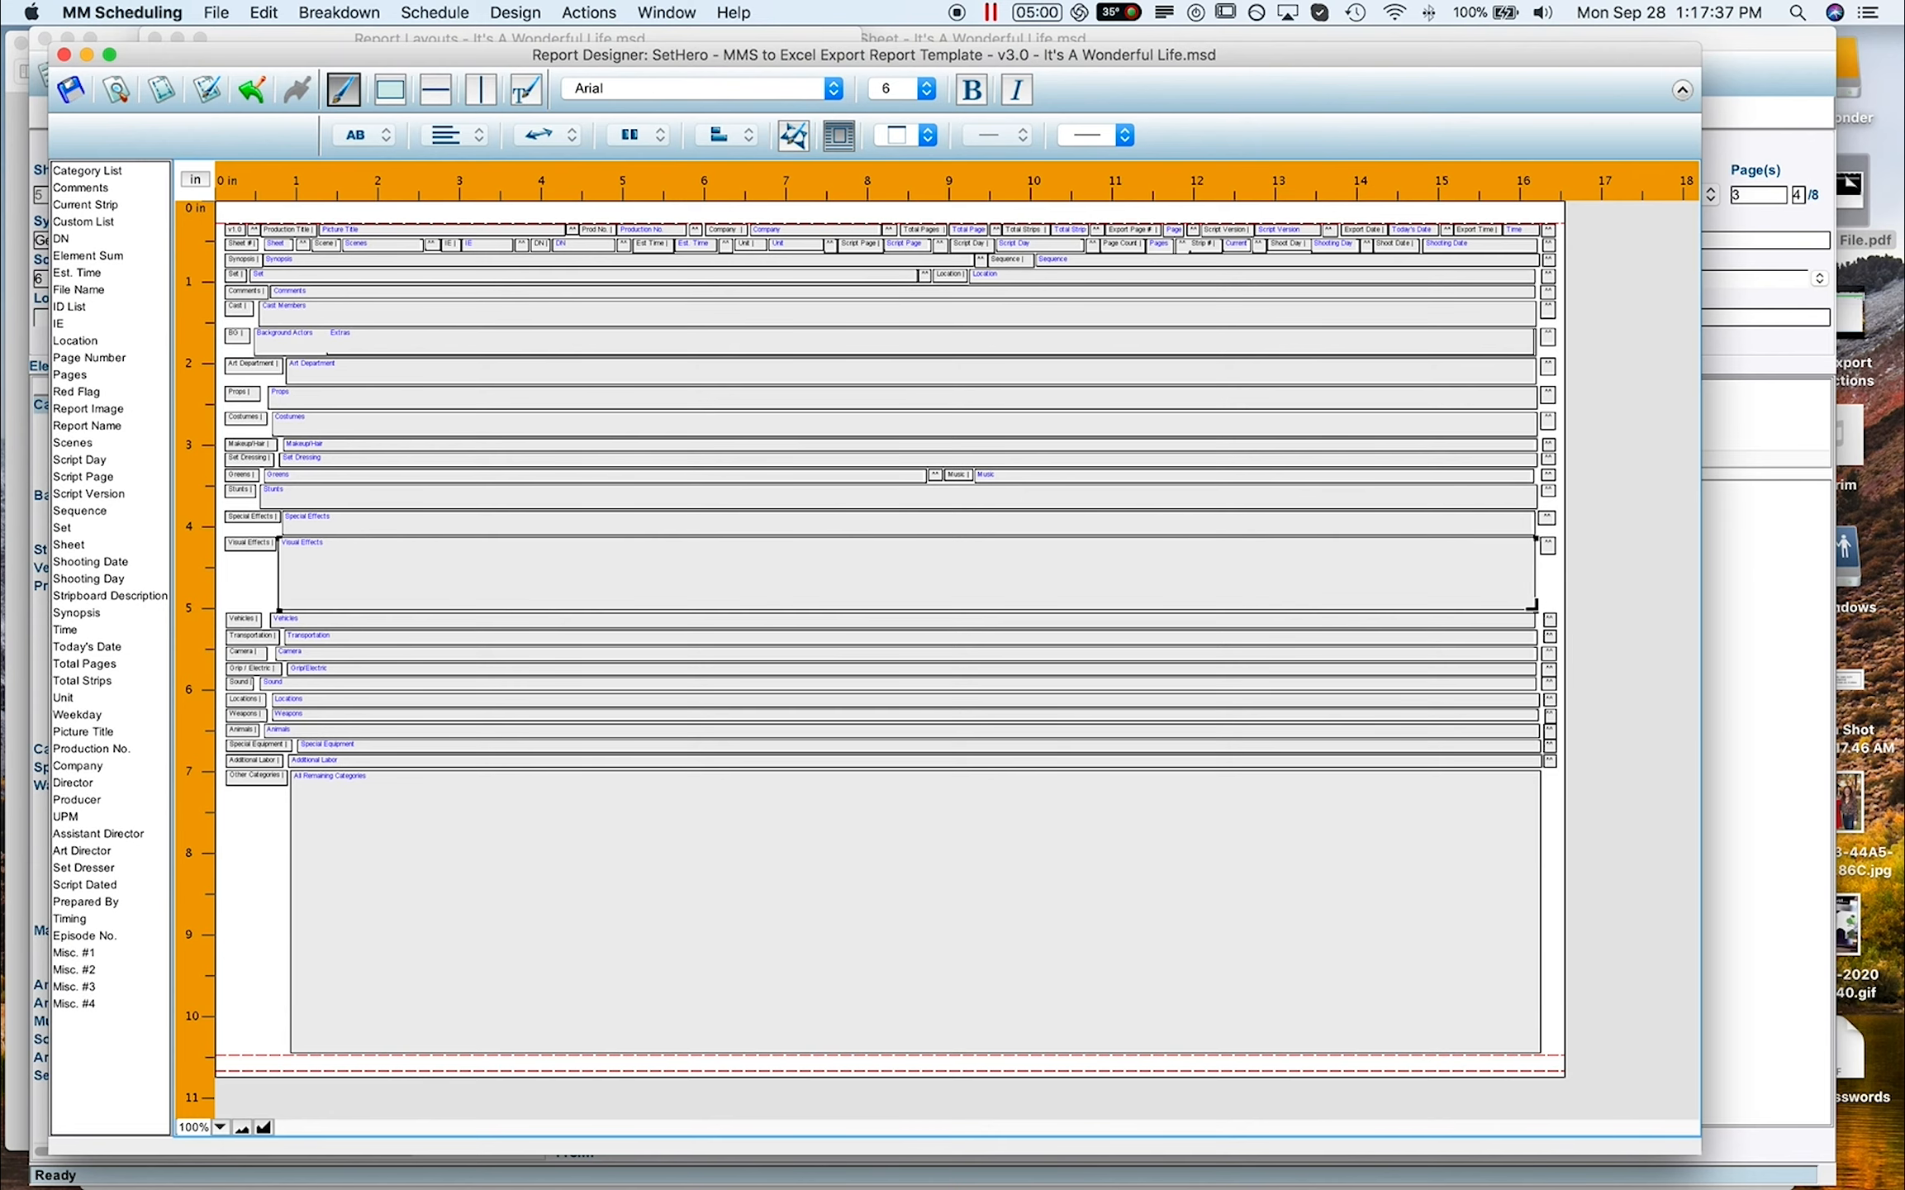
left_click(1557, 840)
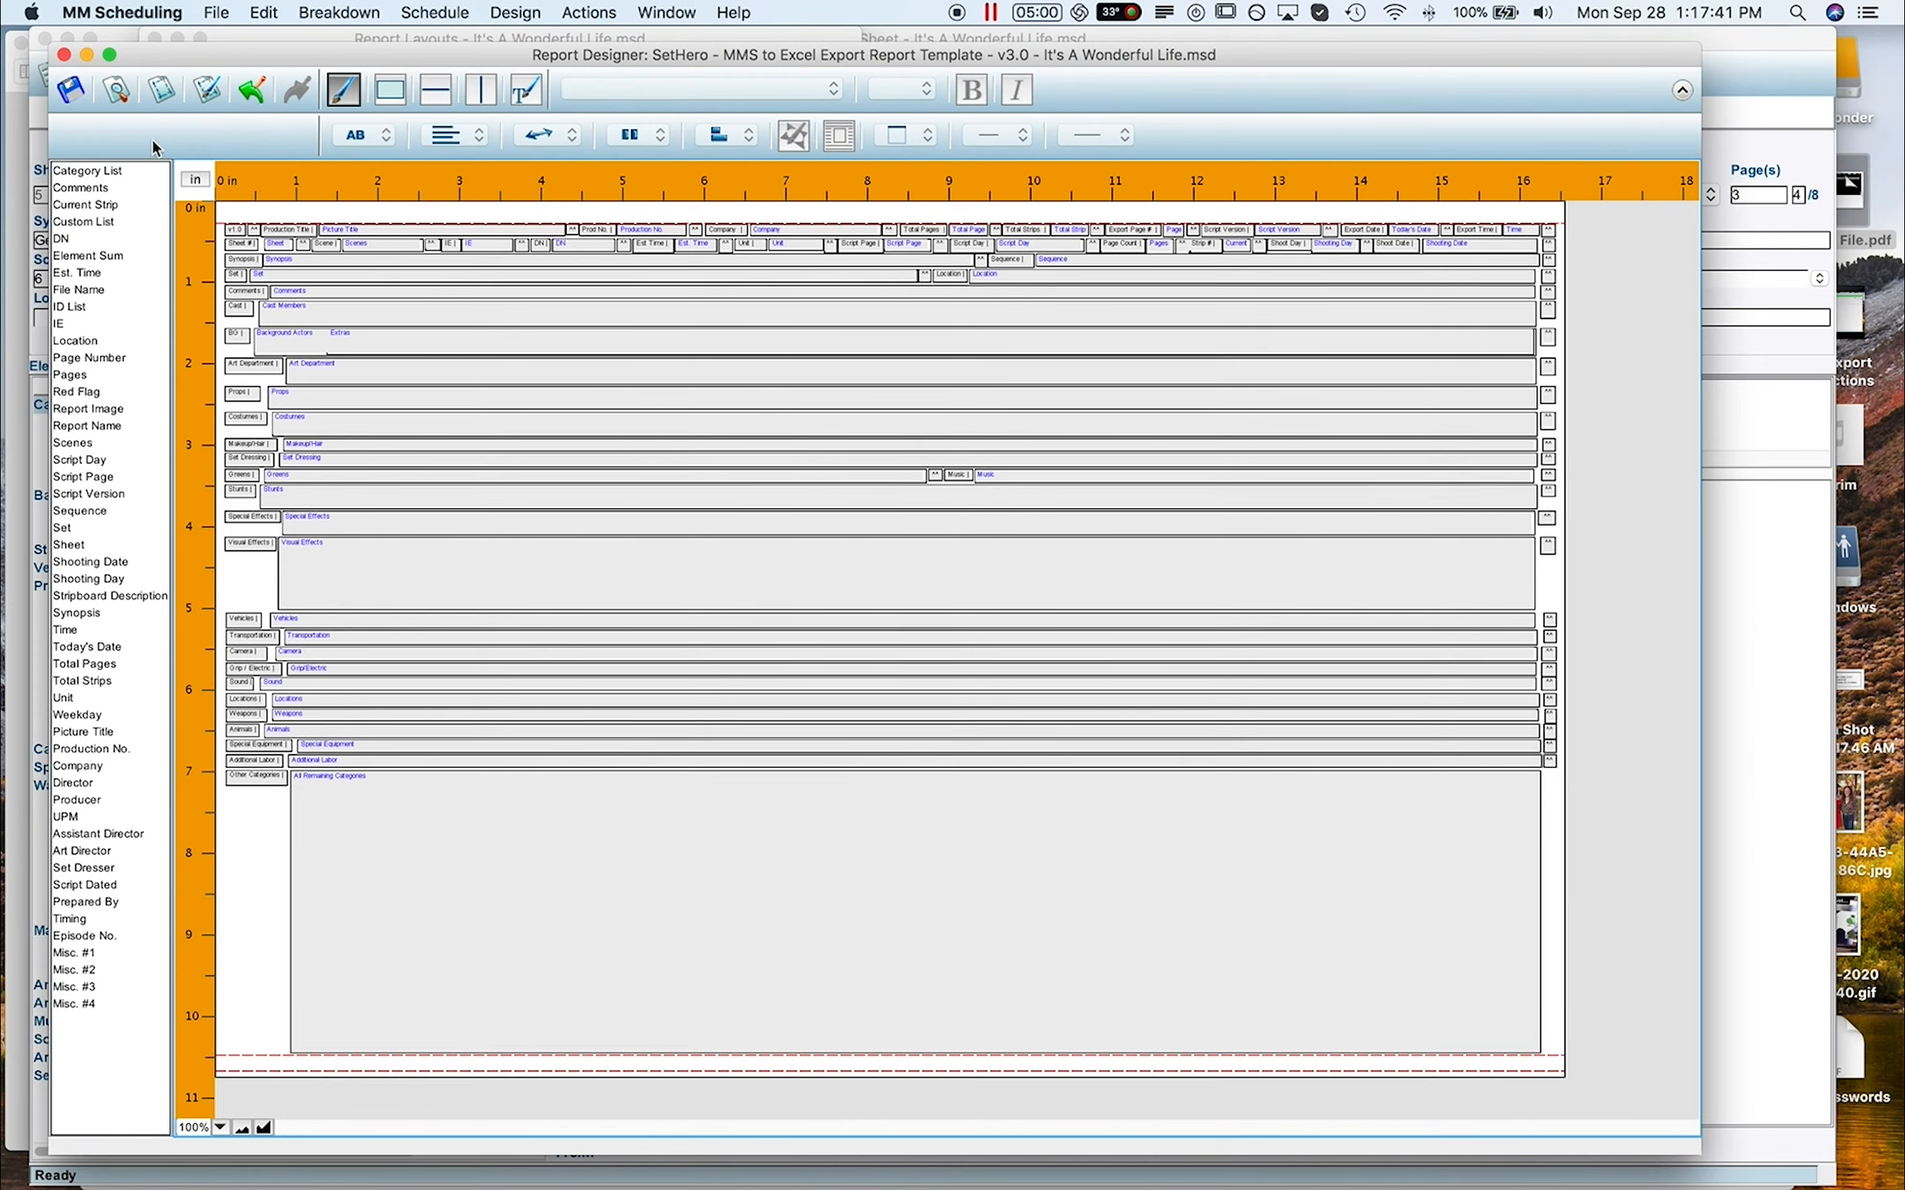
Preview the report and enlarge page 7 to 139% to examine how the long Visual Effects entry fits its field.
left_click(118, 91)
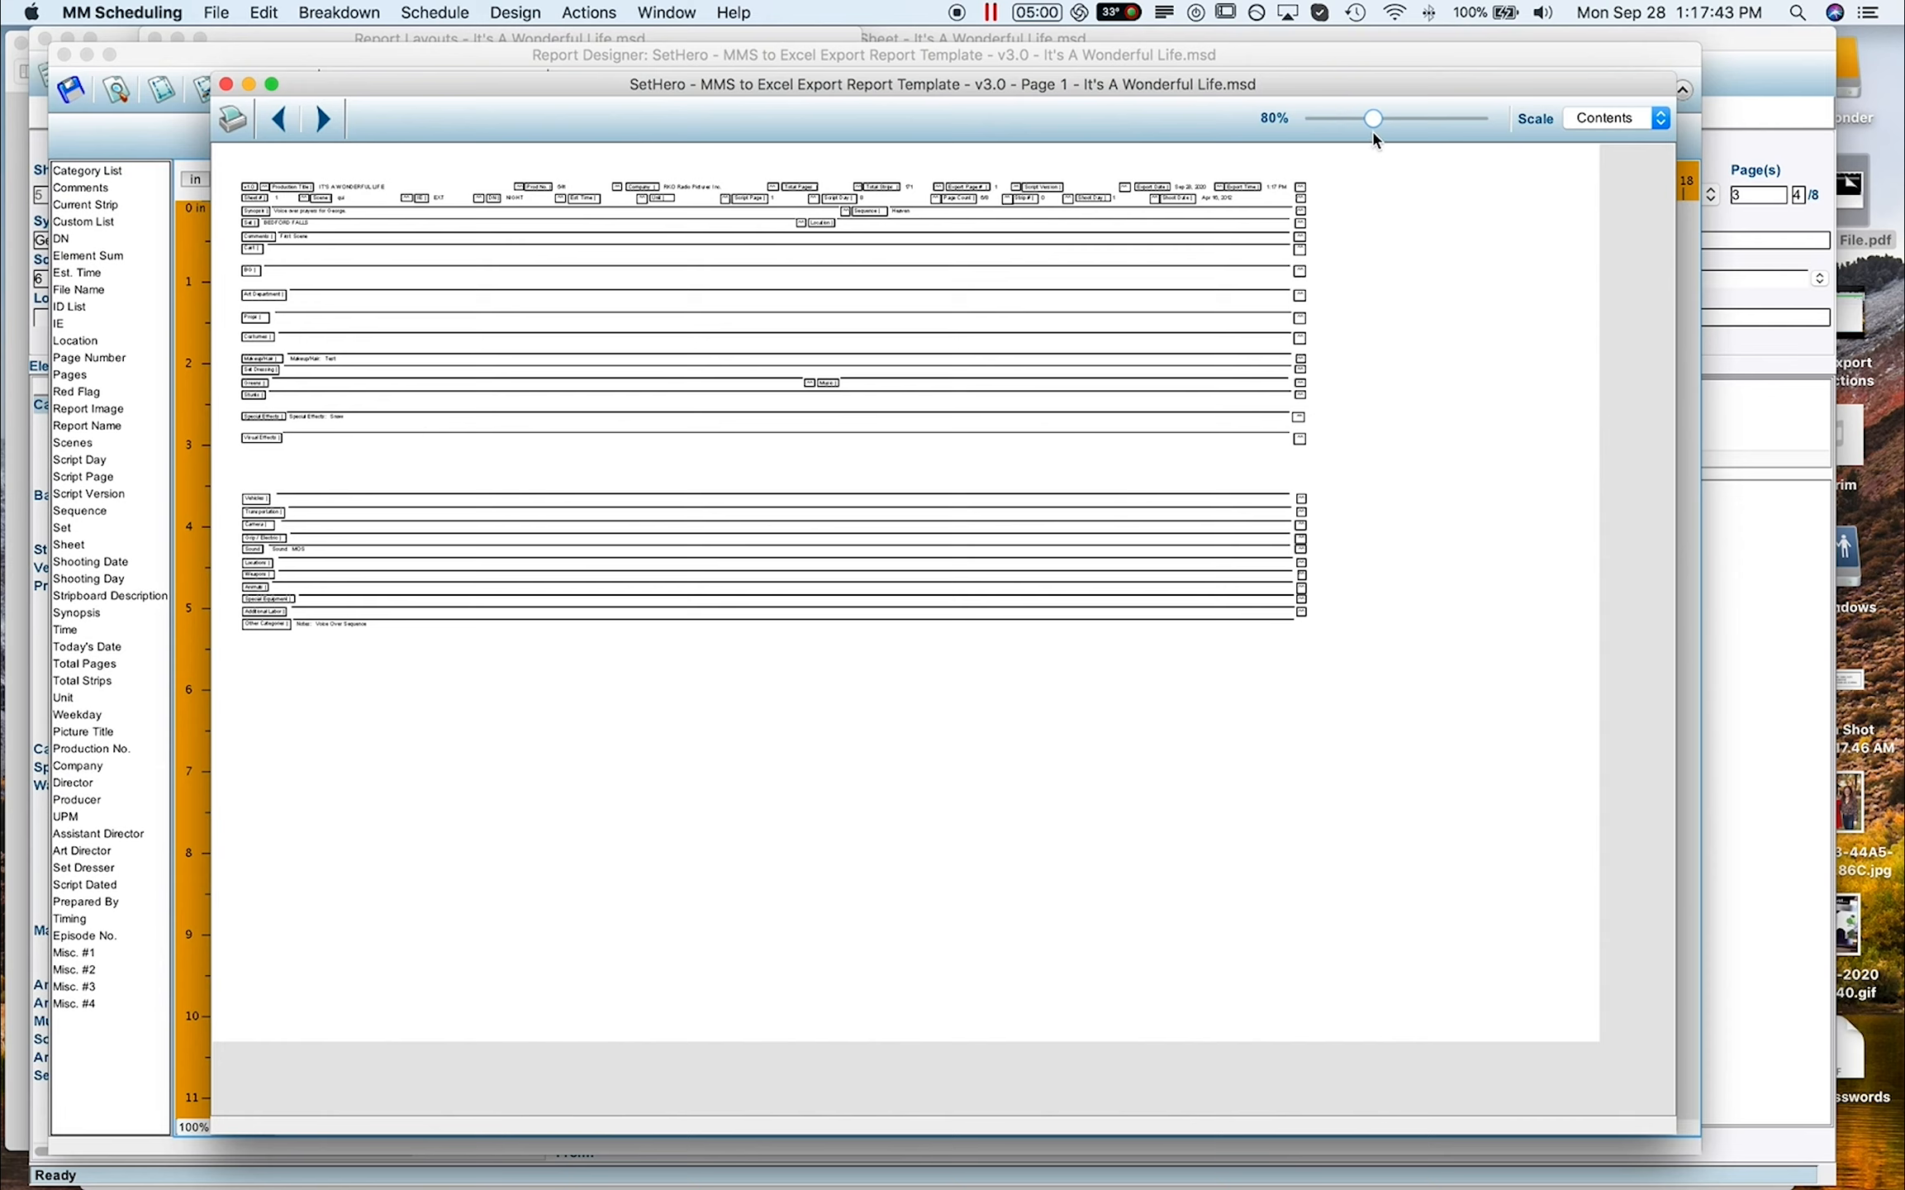
mouse_move(1376, 122)
left_mouse_down()
mouse_move(1417, 126)
mouse_move(1392, 124)
left_mouse_up()
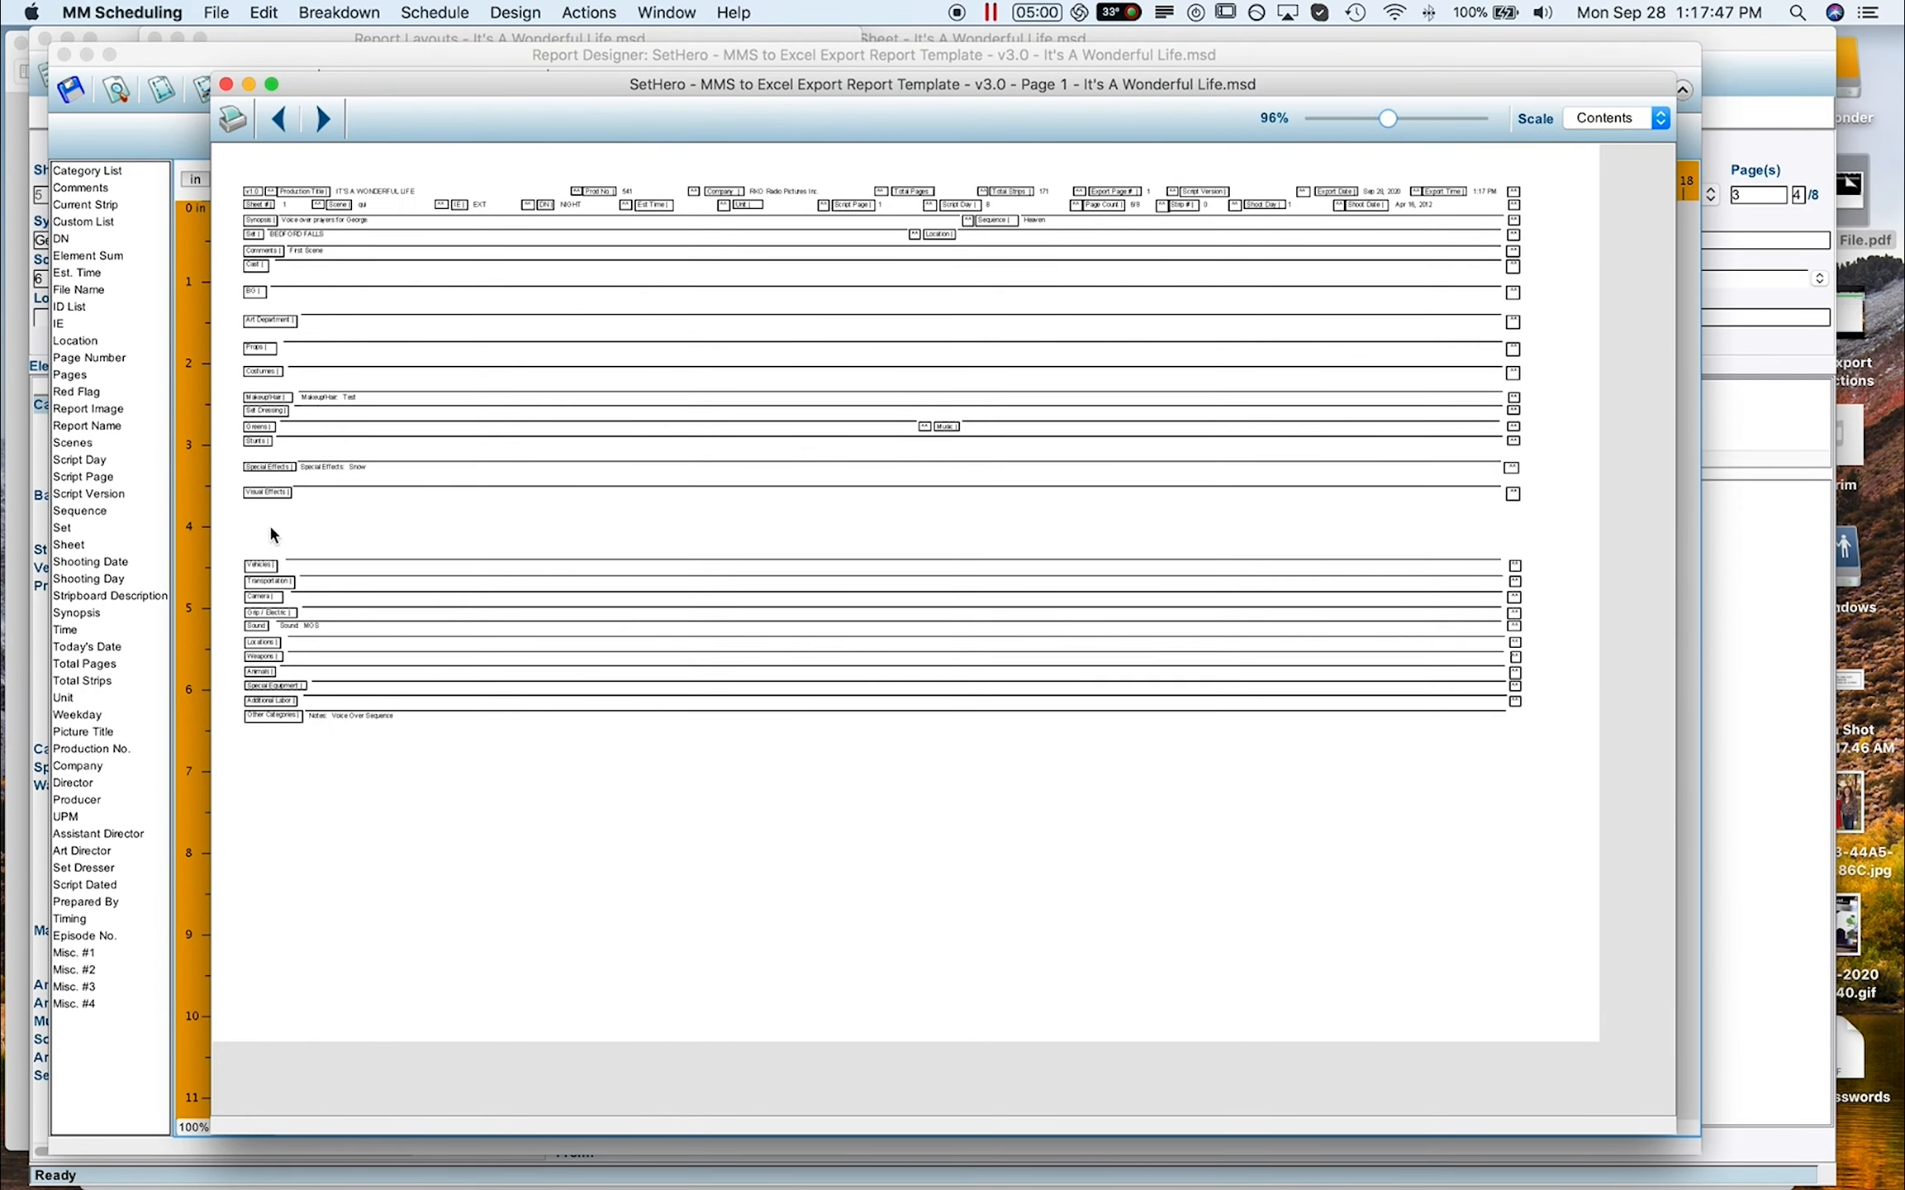
double_click(321, 128)
left_click(324, 124)
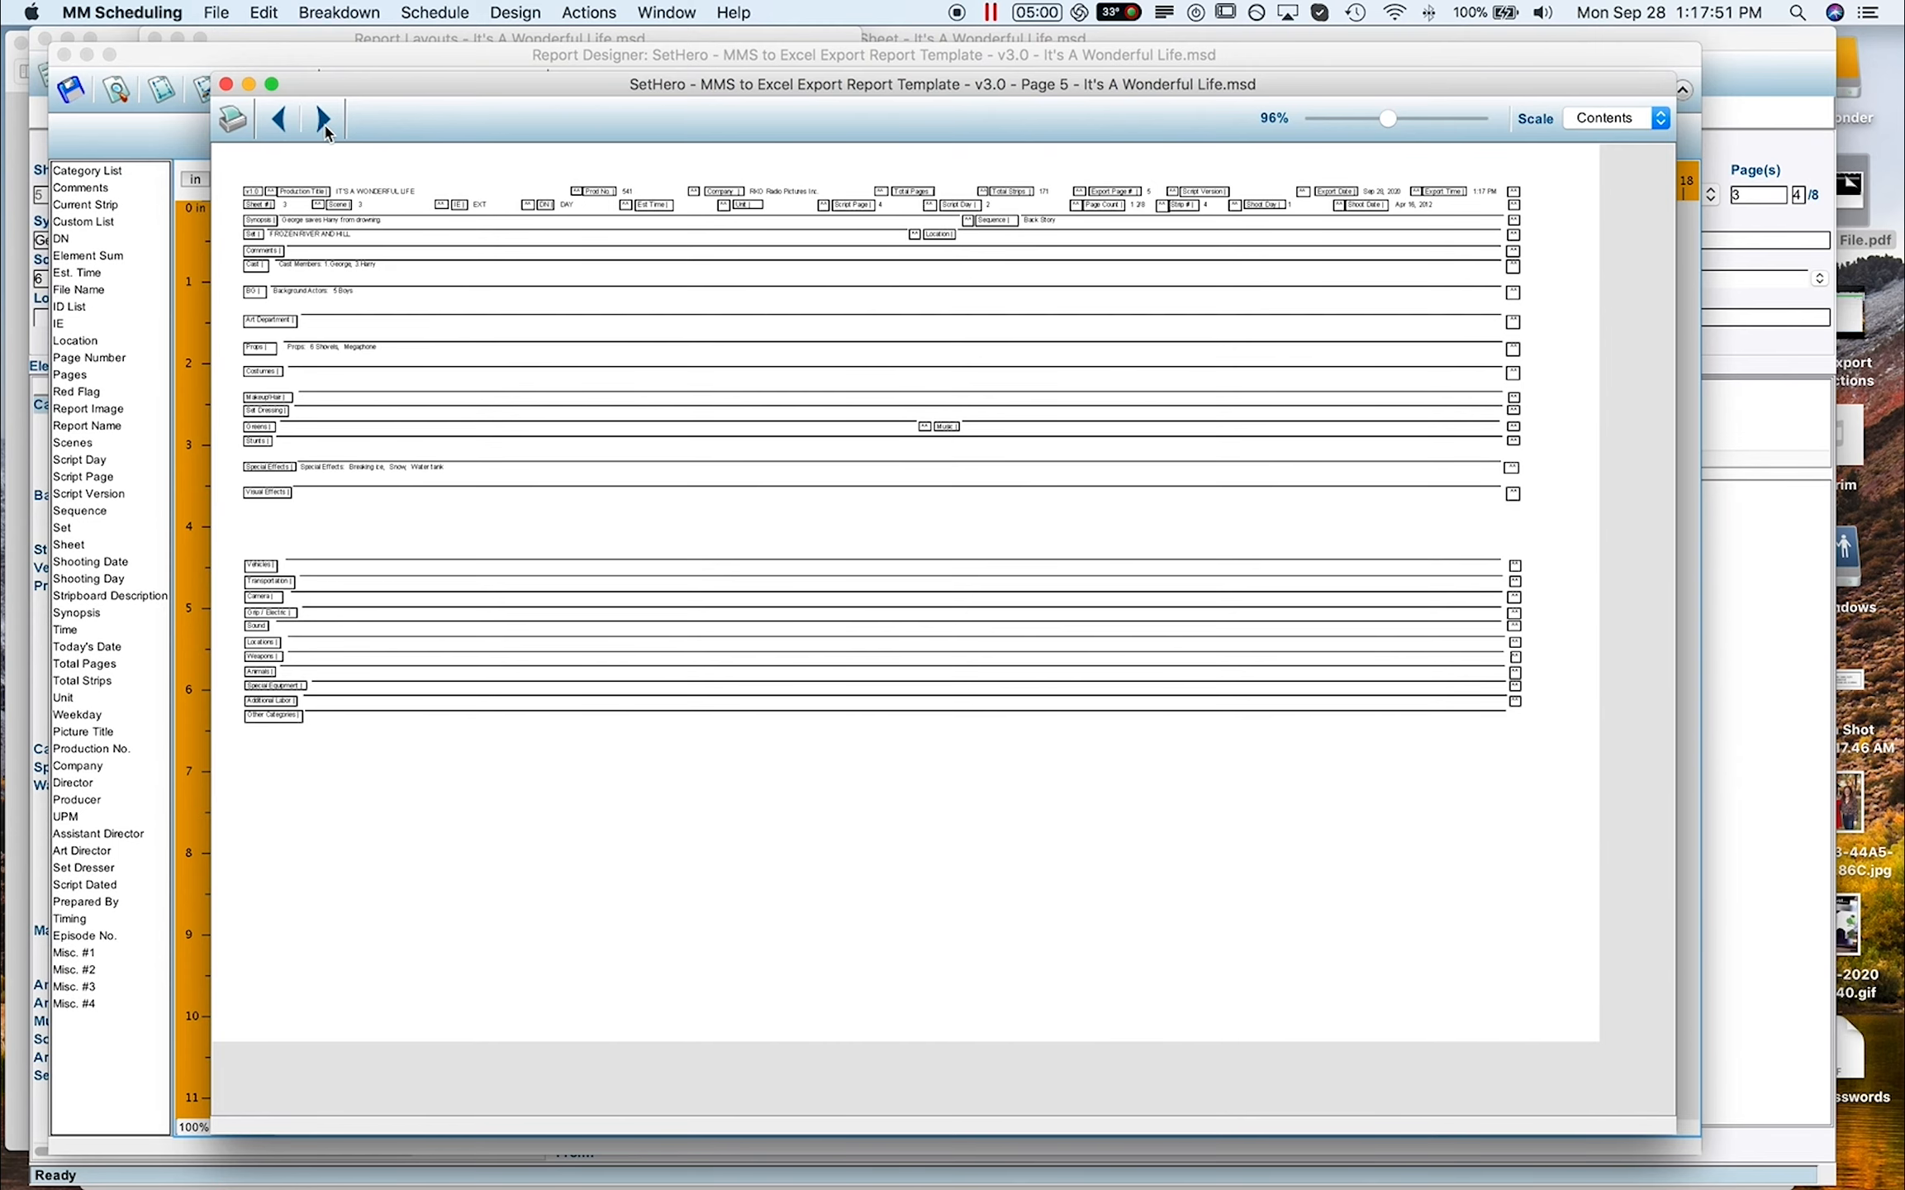
left_click(323, 124)
left_click(323, 126)
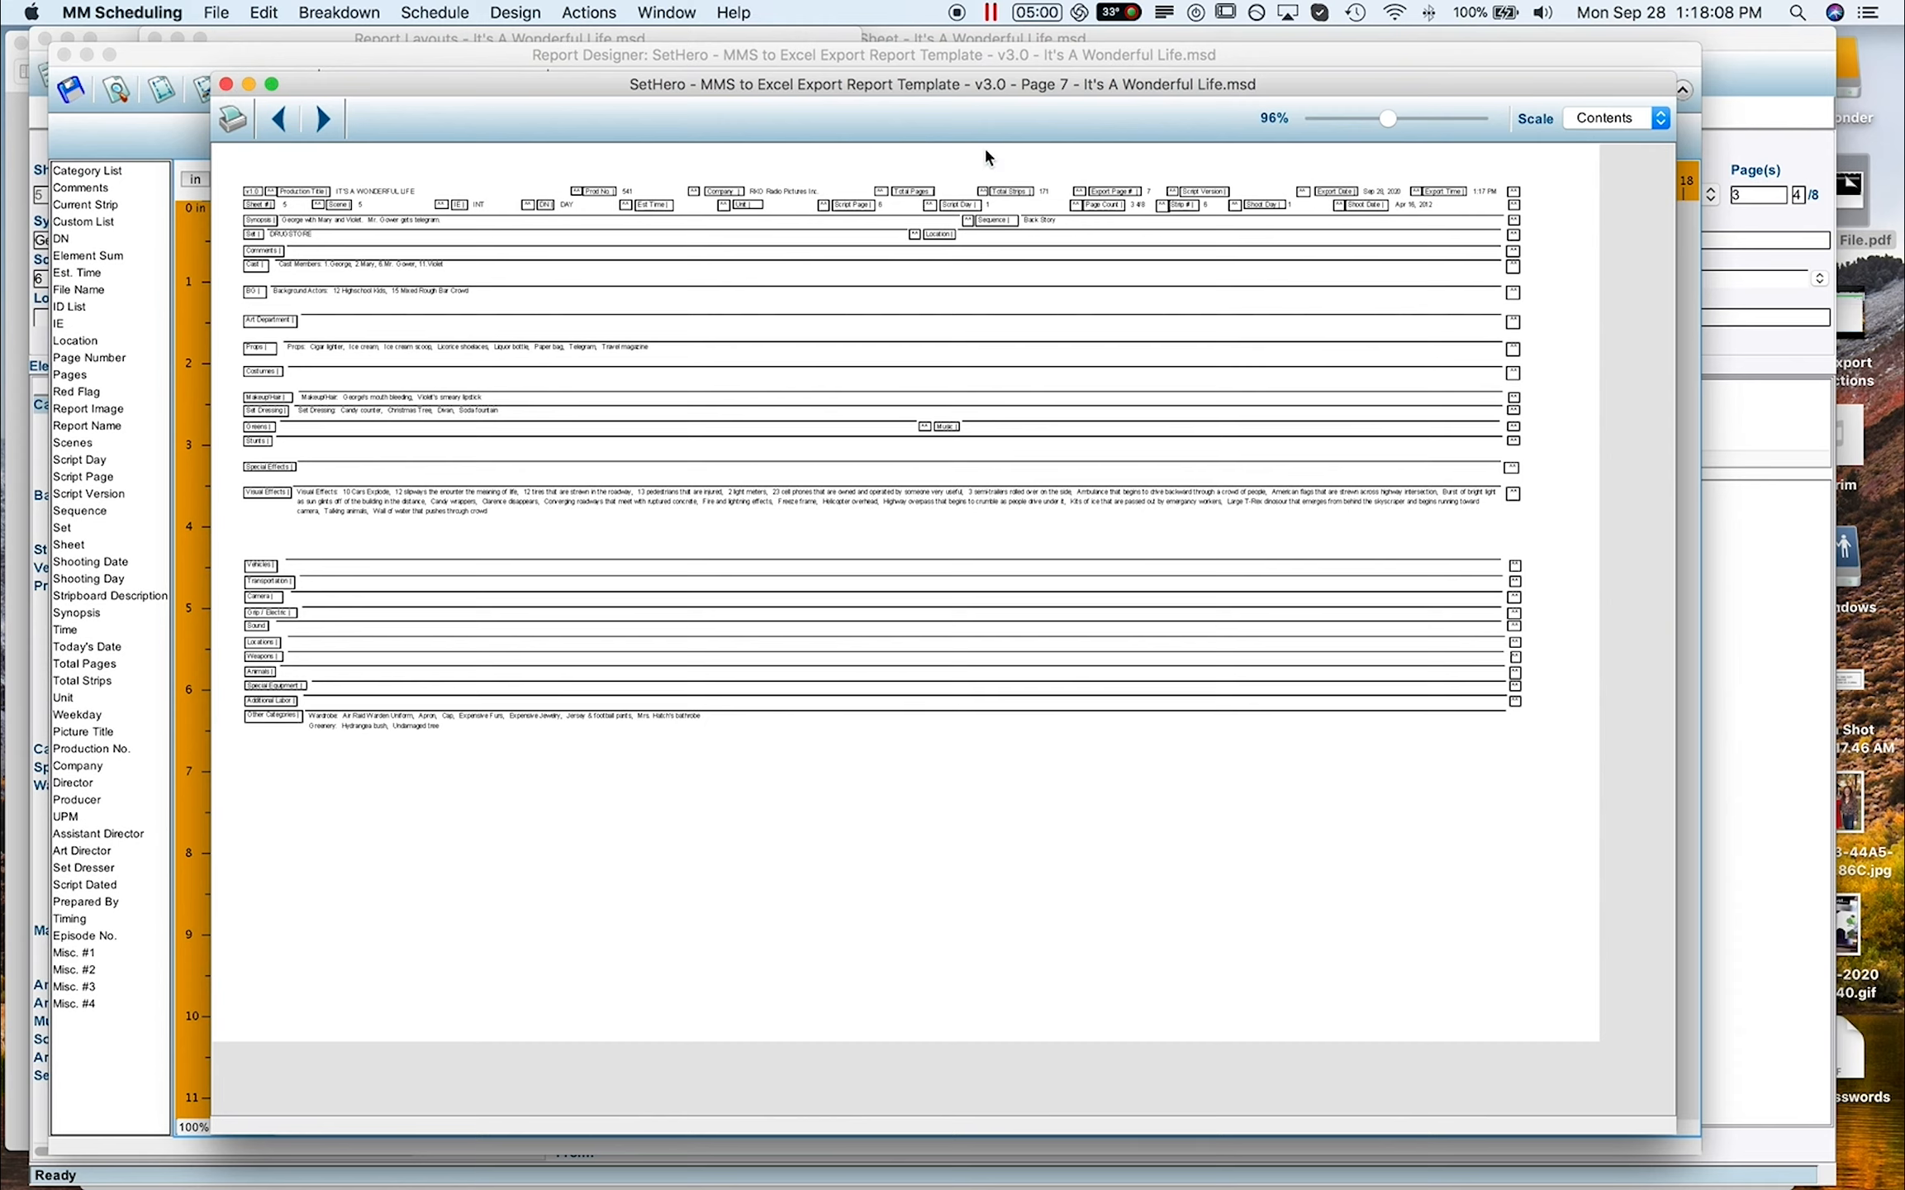
left_click_drag(1388, 119, 1495, 117)
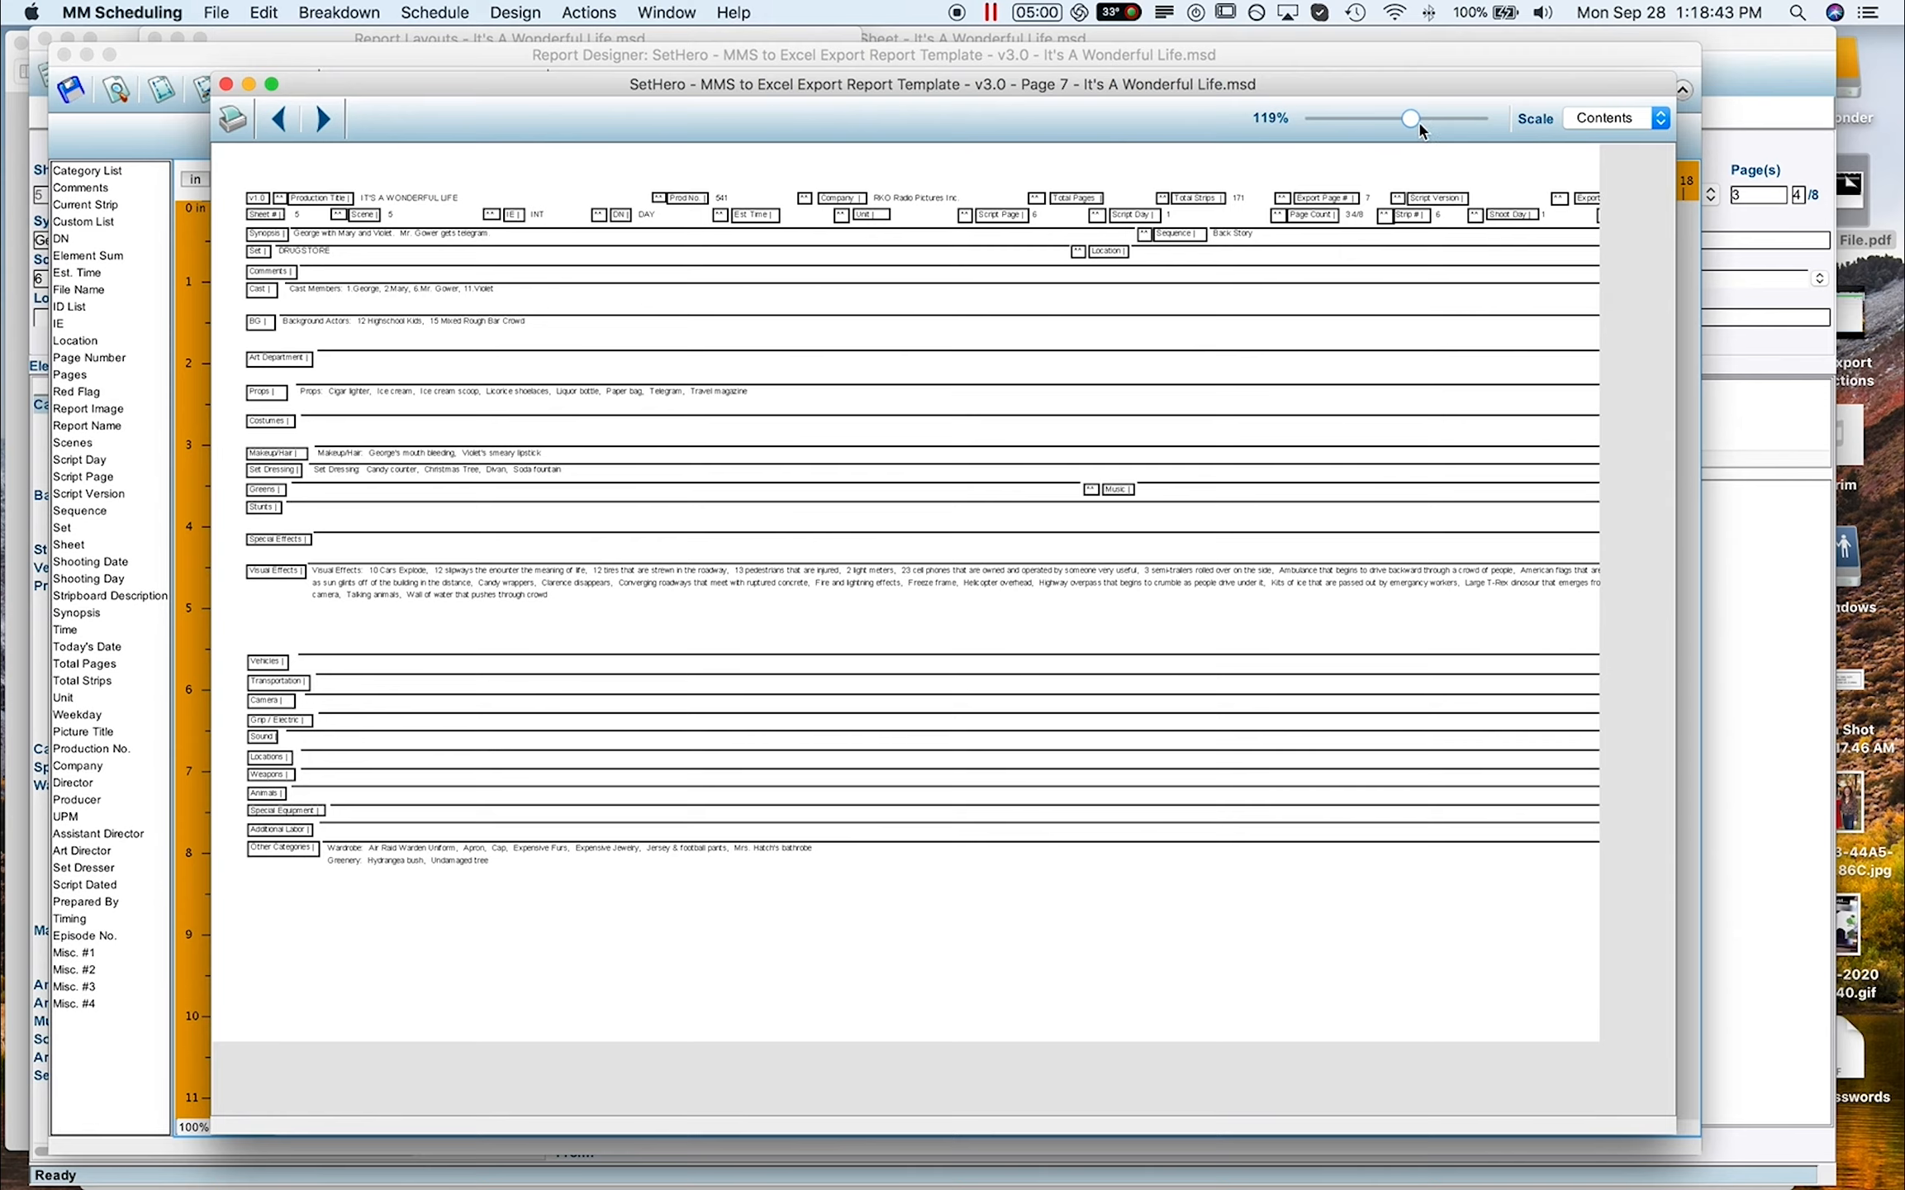
left_click_drag(1417, 125, 1436, 124)
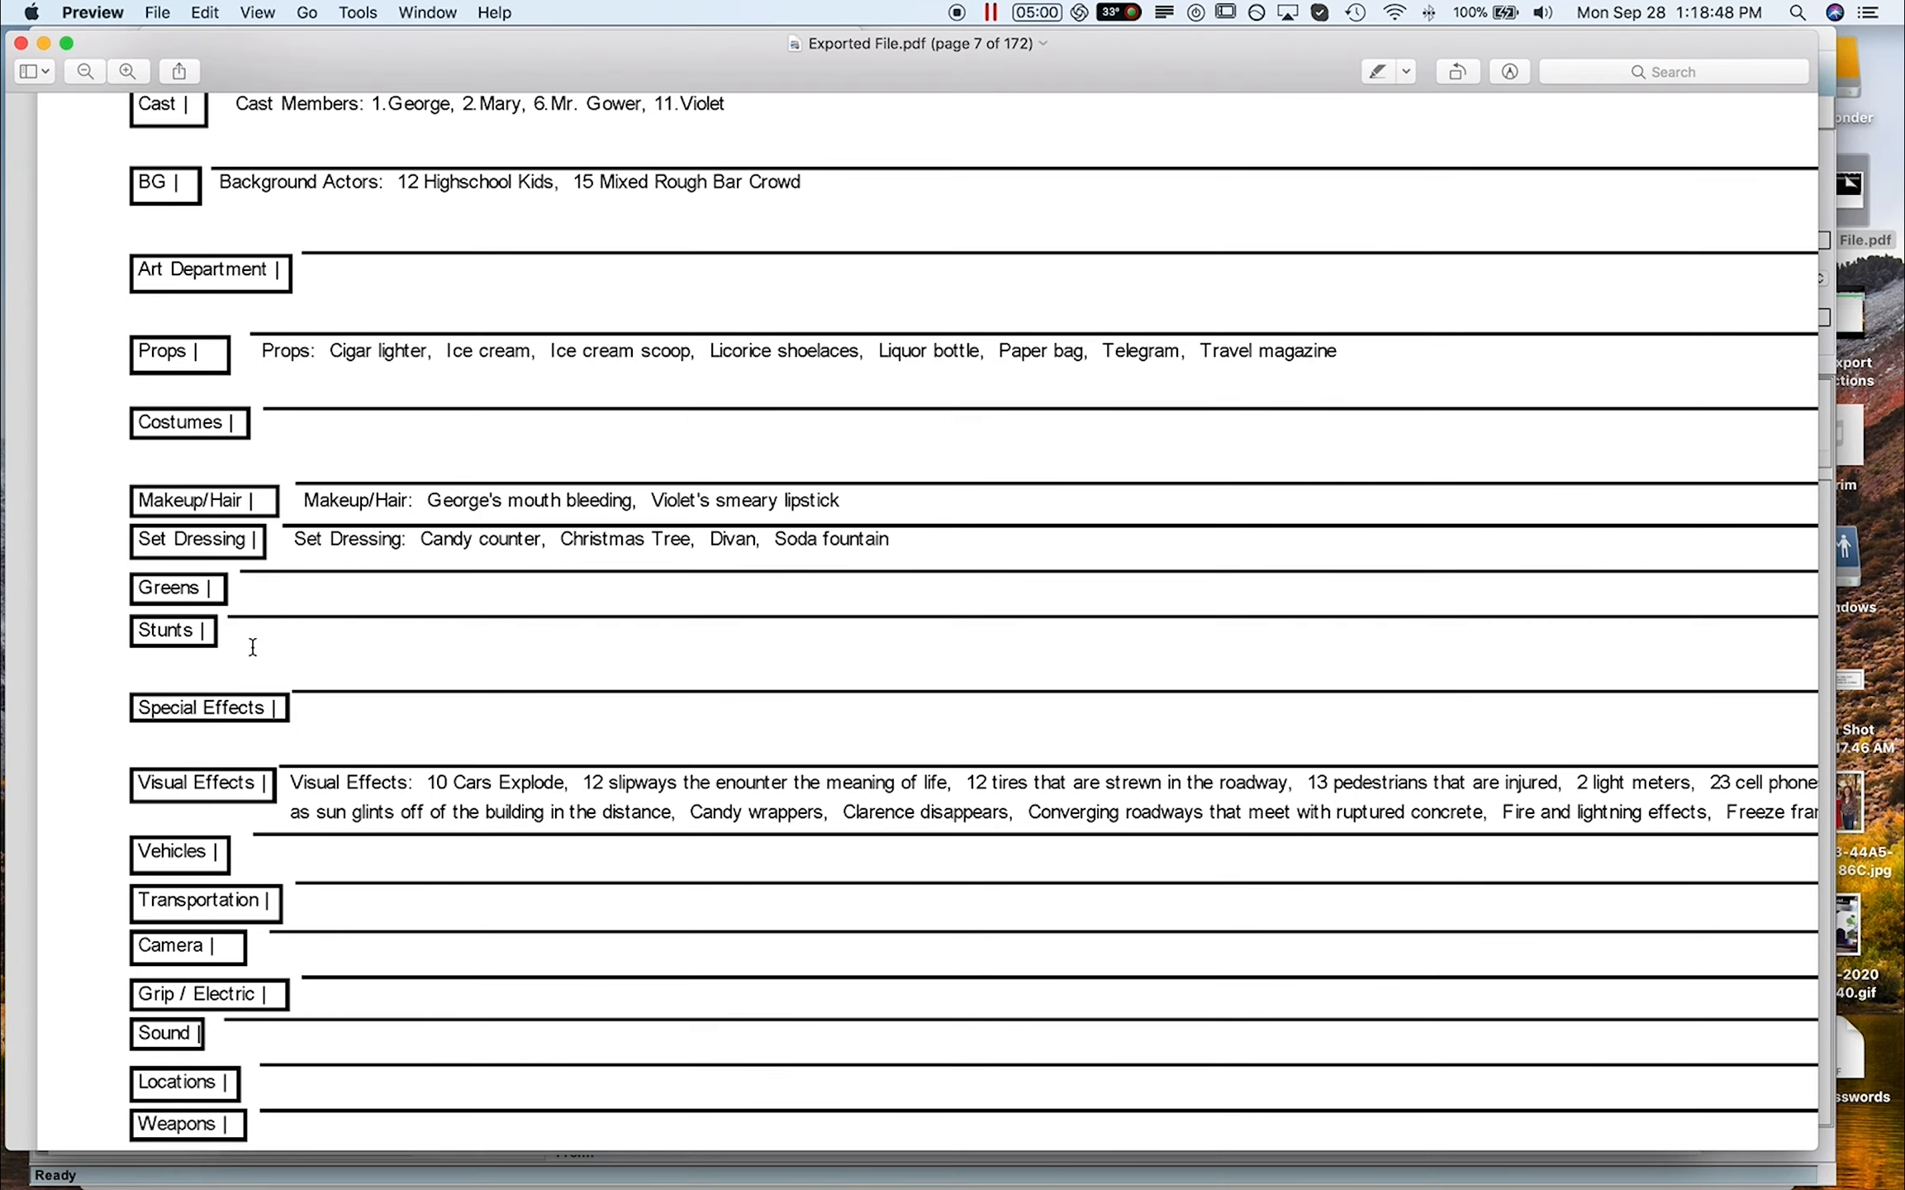
Switch to the exported PDF in Preview and read the full Wardrobe and Greenery entries under Other Categories on page 7.
scroll(255, 675, "down", 3)
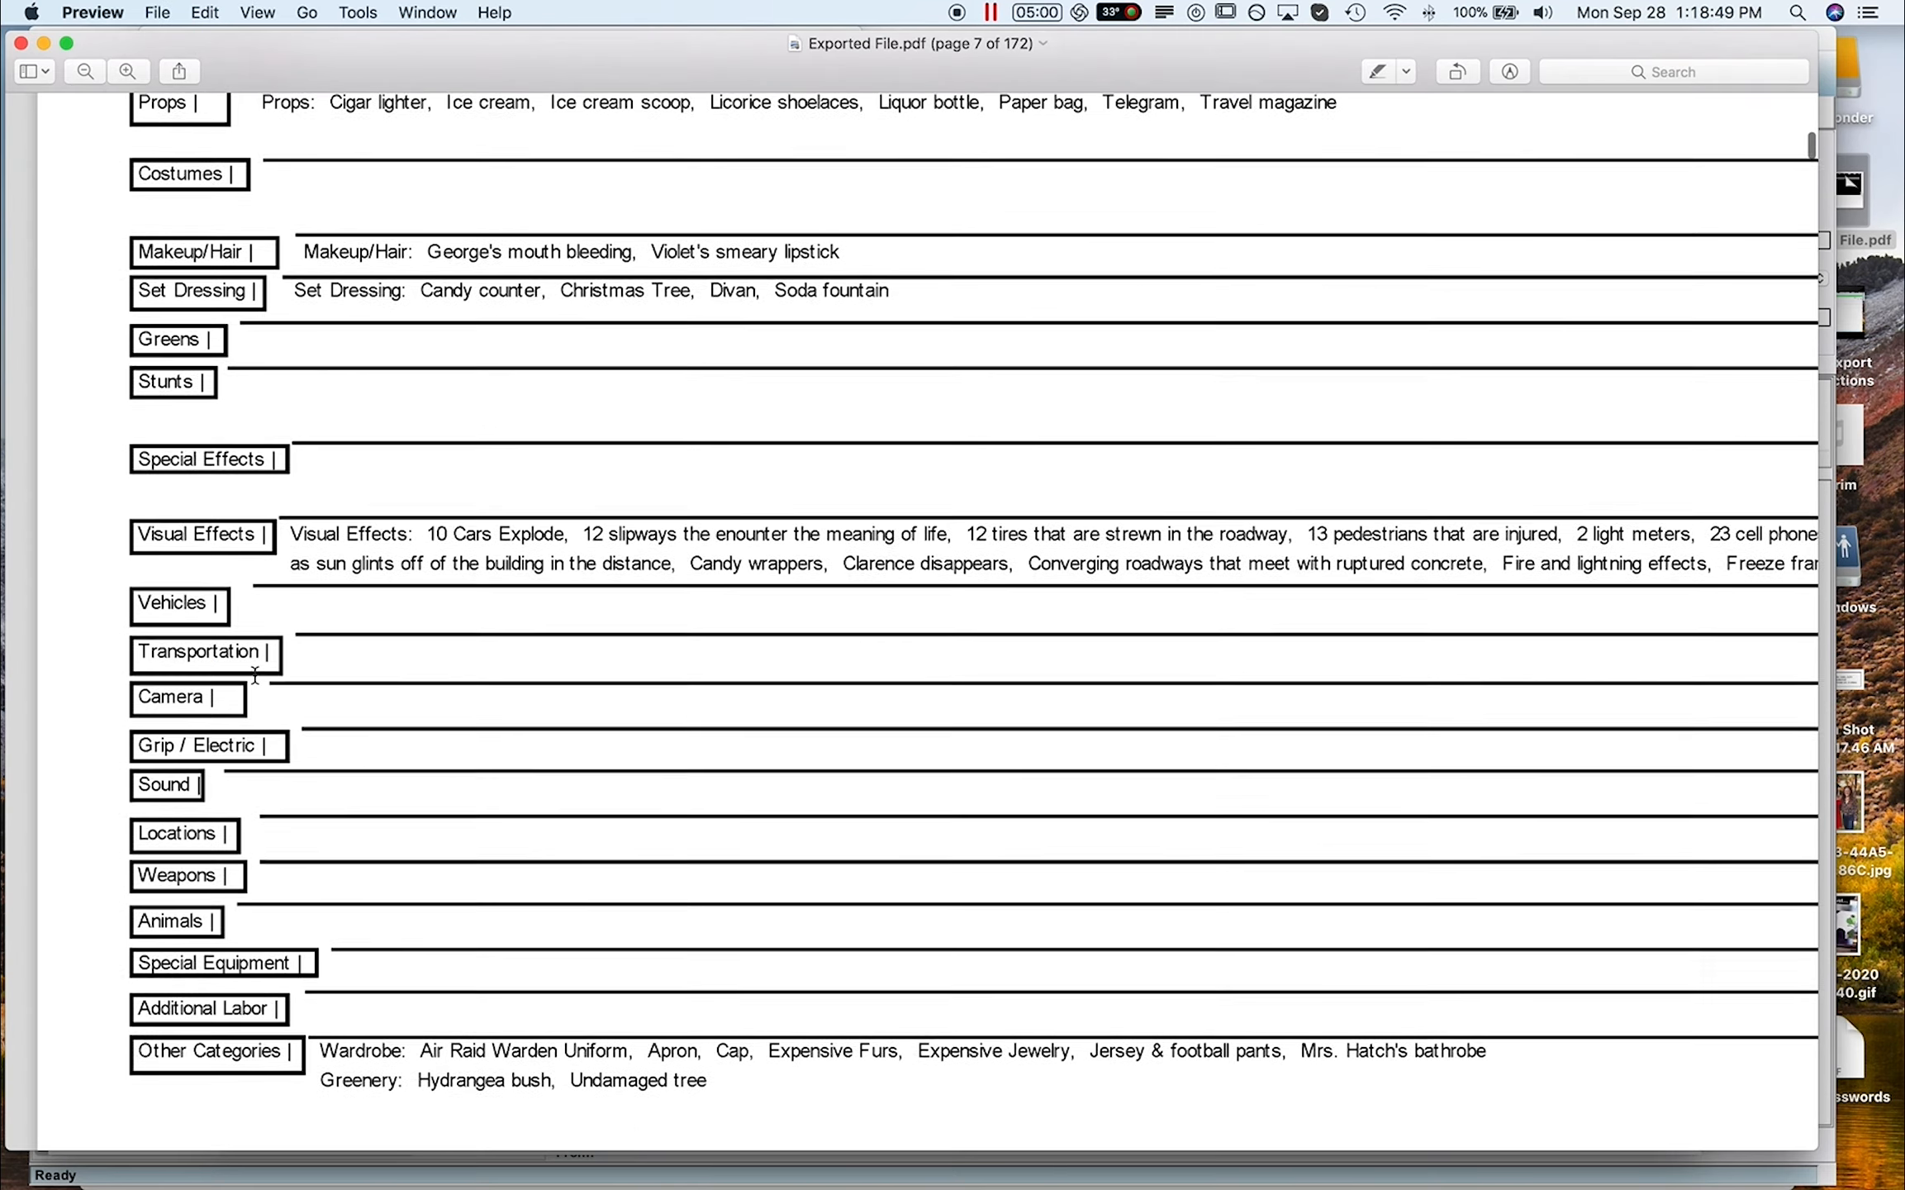
scroll(256, 675, "down", 5)
left_click(127, 71)
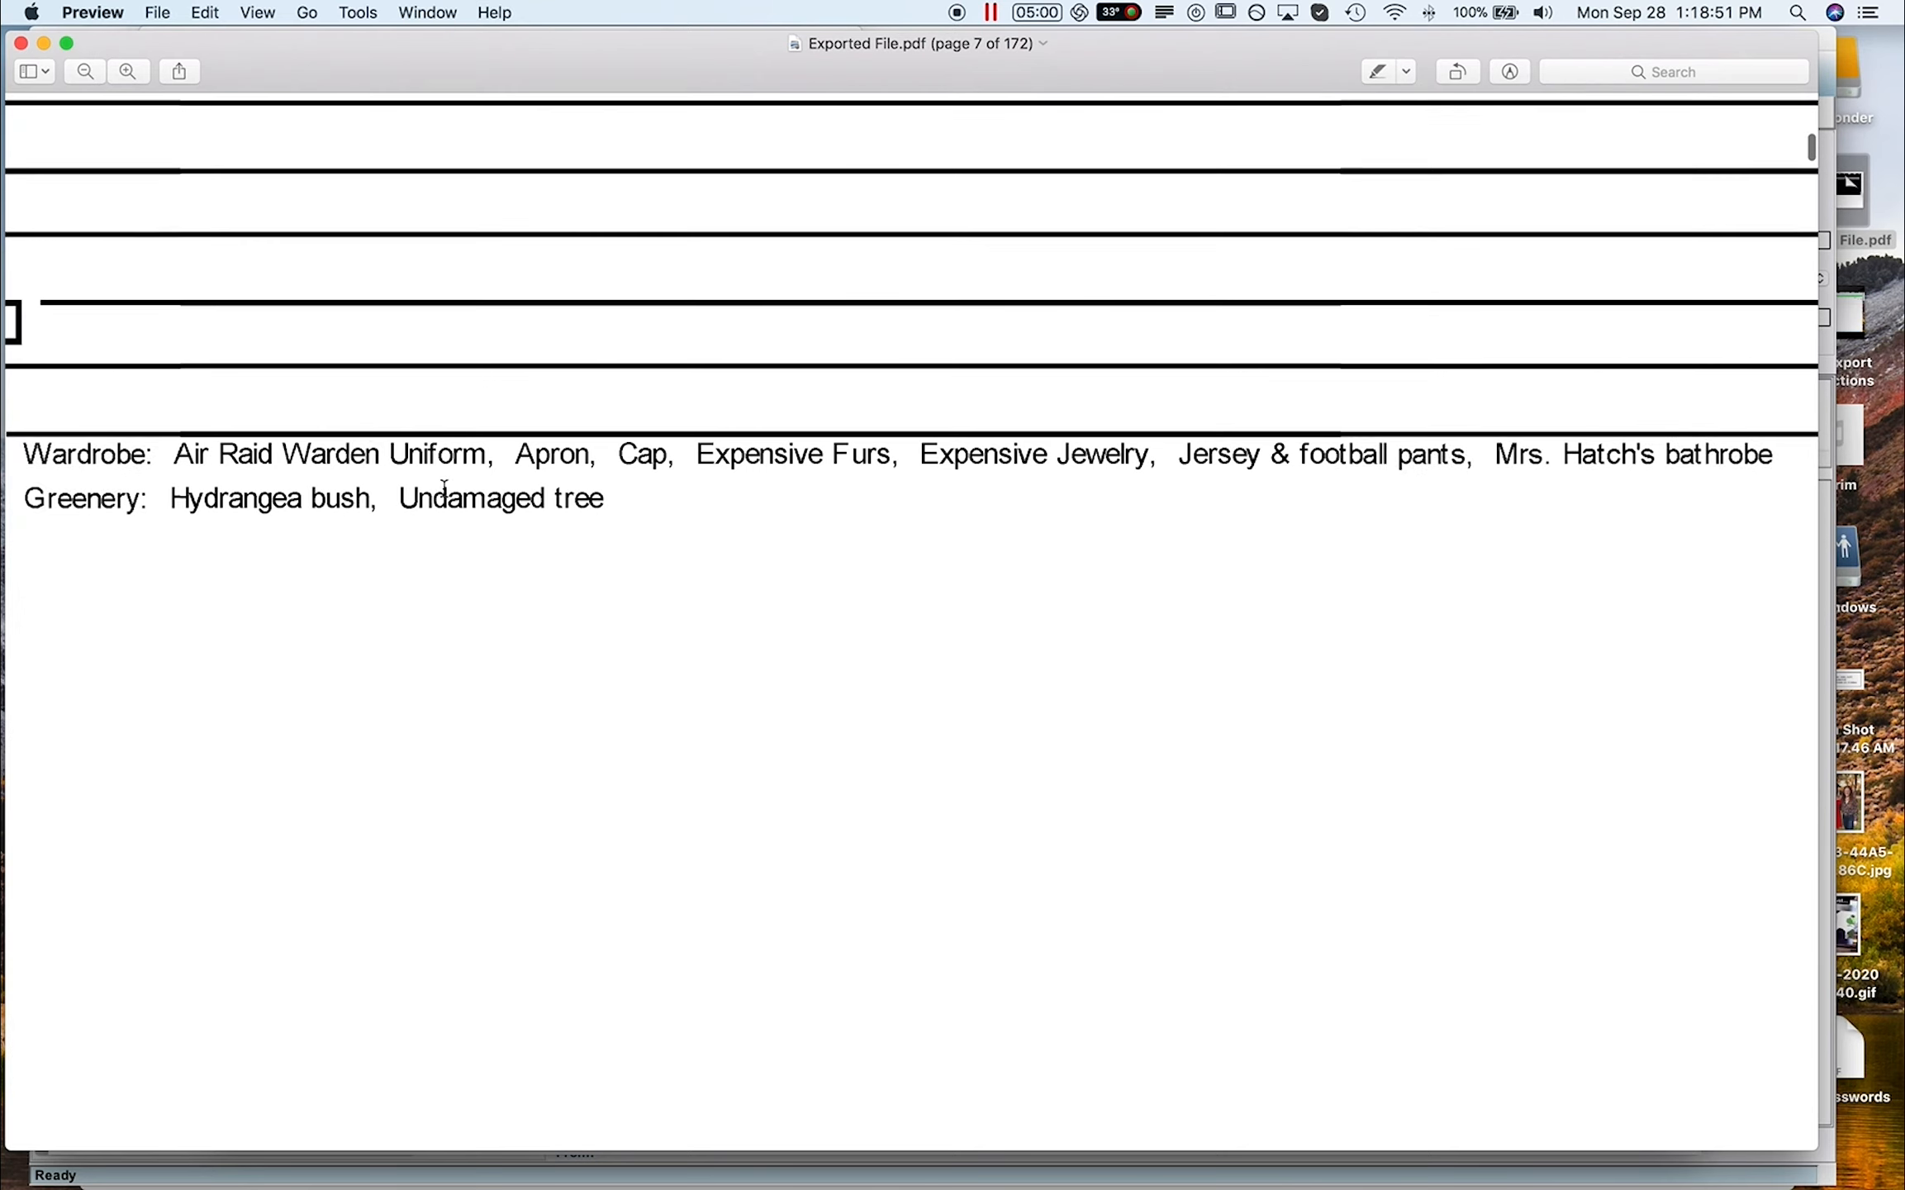
scroll(435, 501, "left", 5)
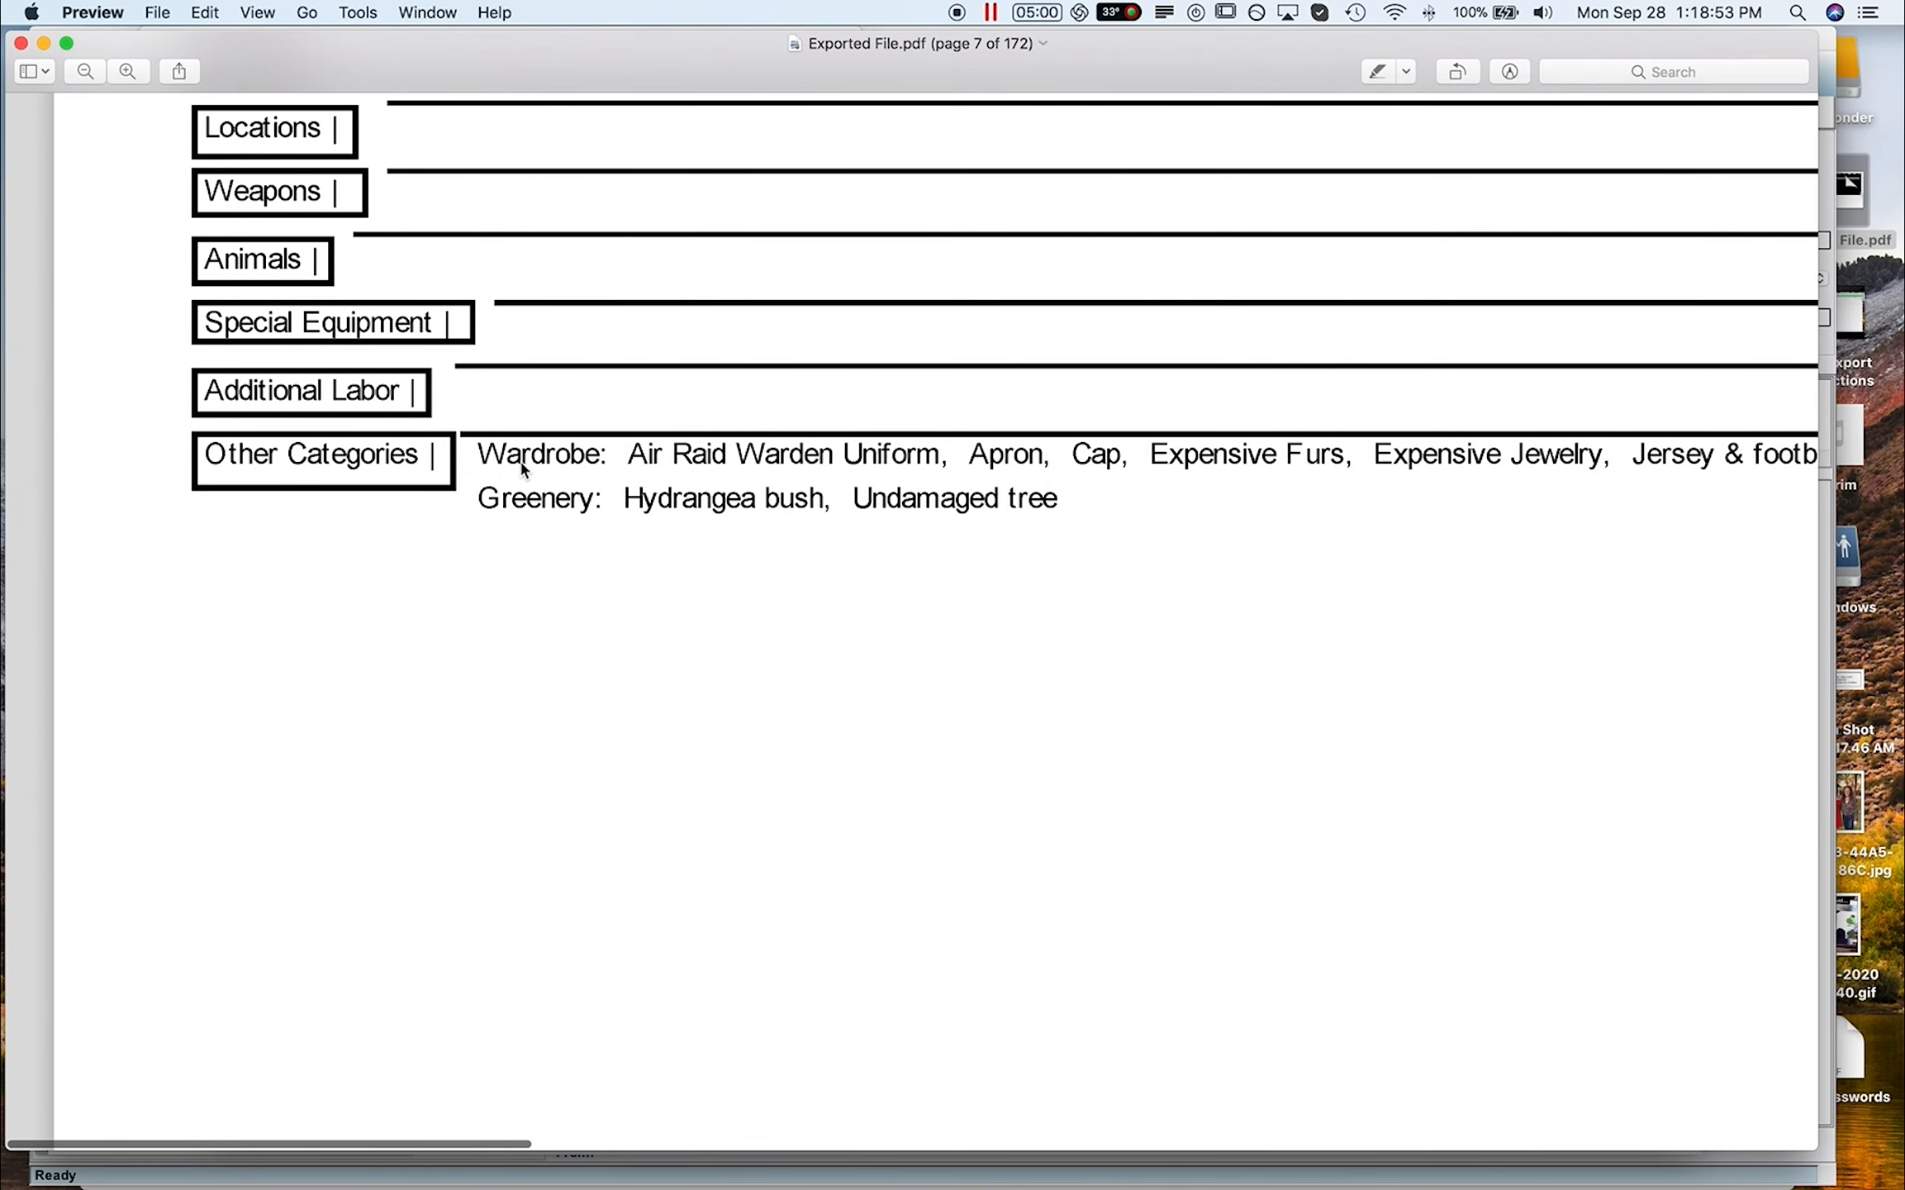
scroll(529, 467, "right", 10)
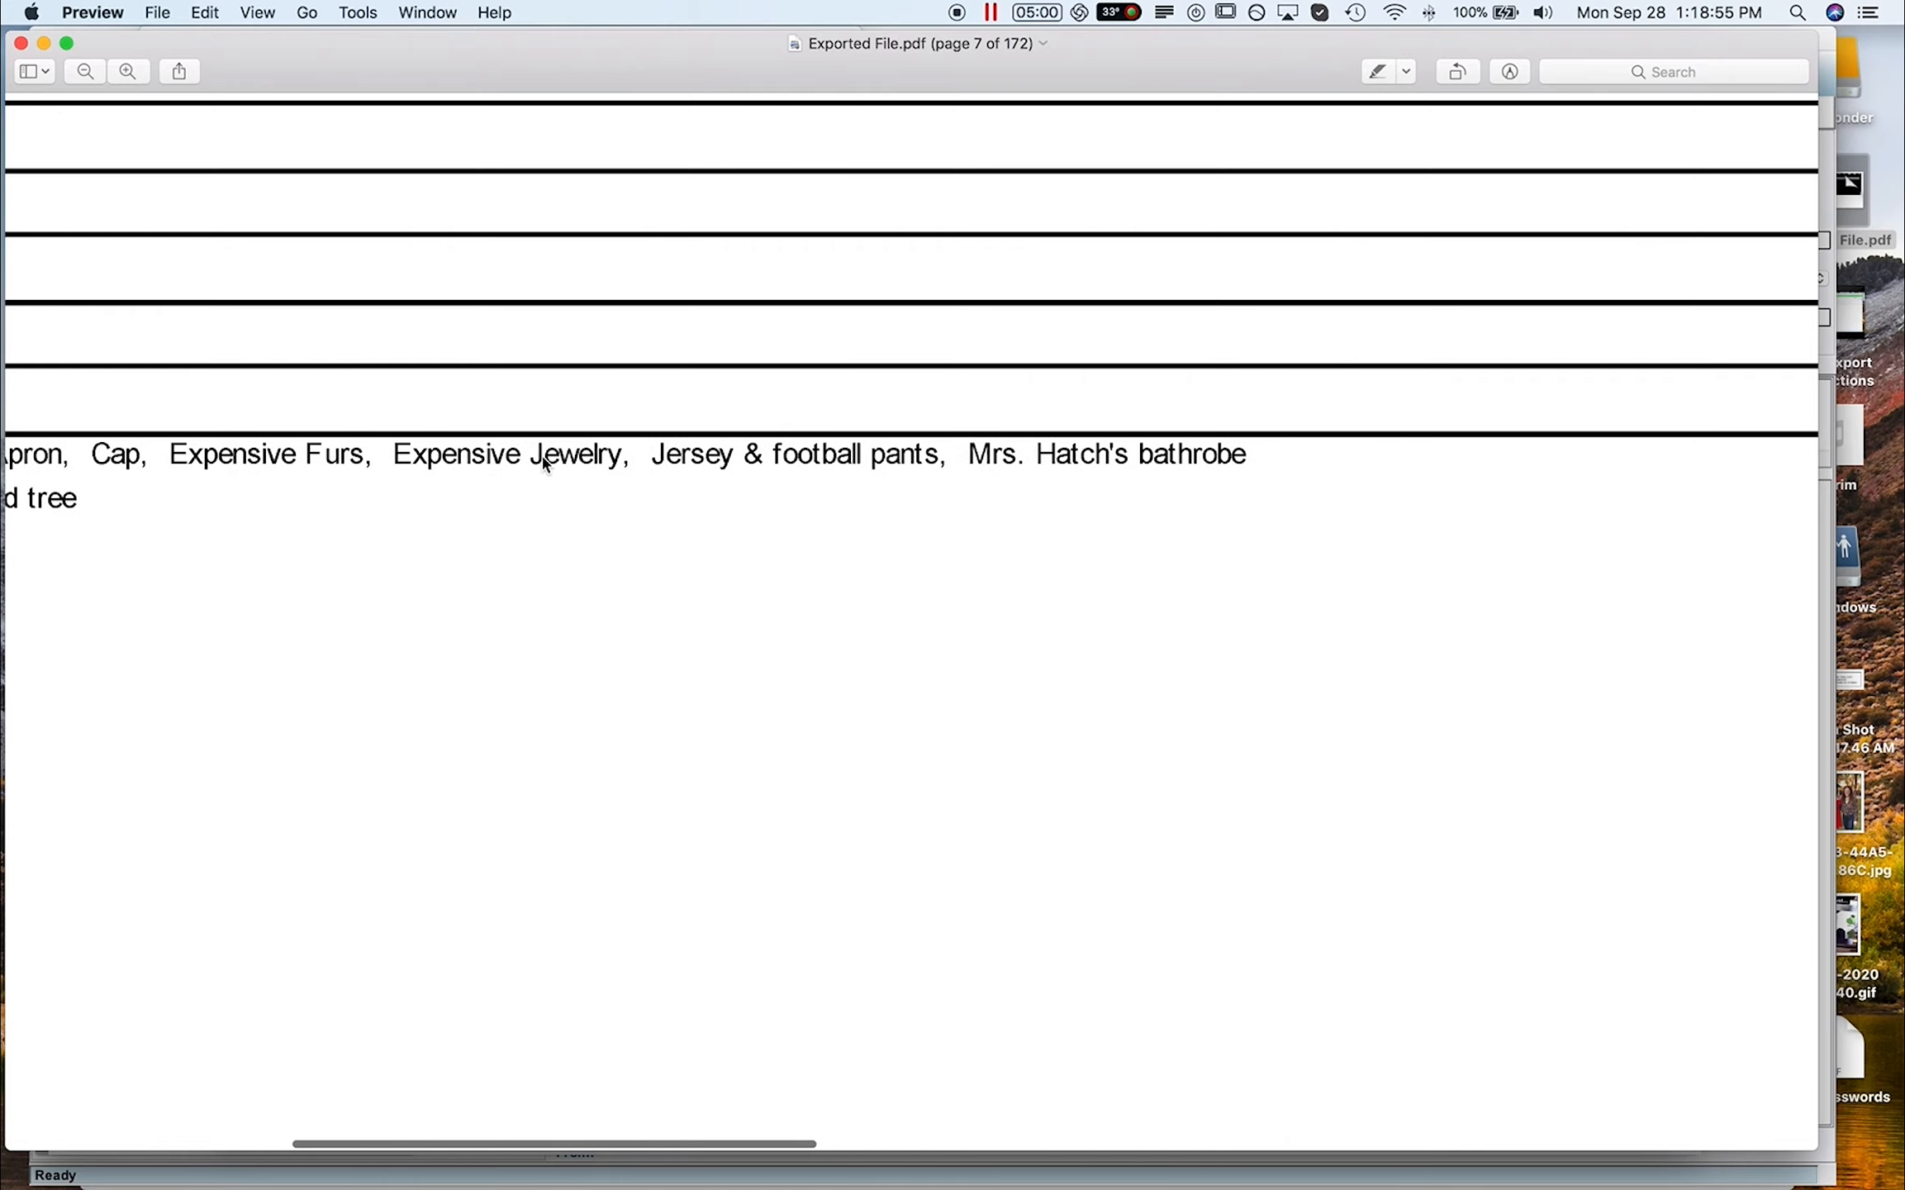
scroll(541, 464, "left", 7)
scroll(413, 487, "left", 2)
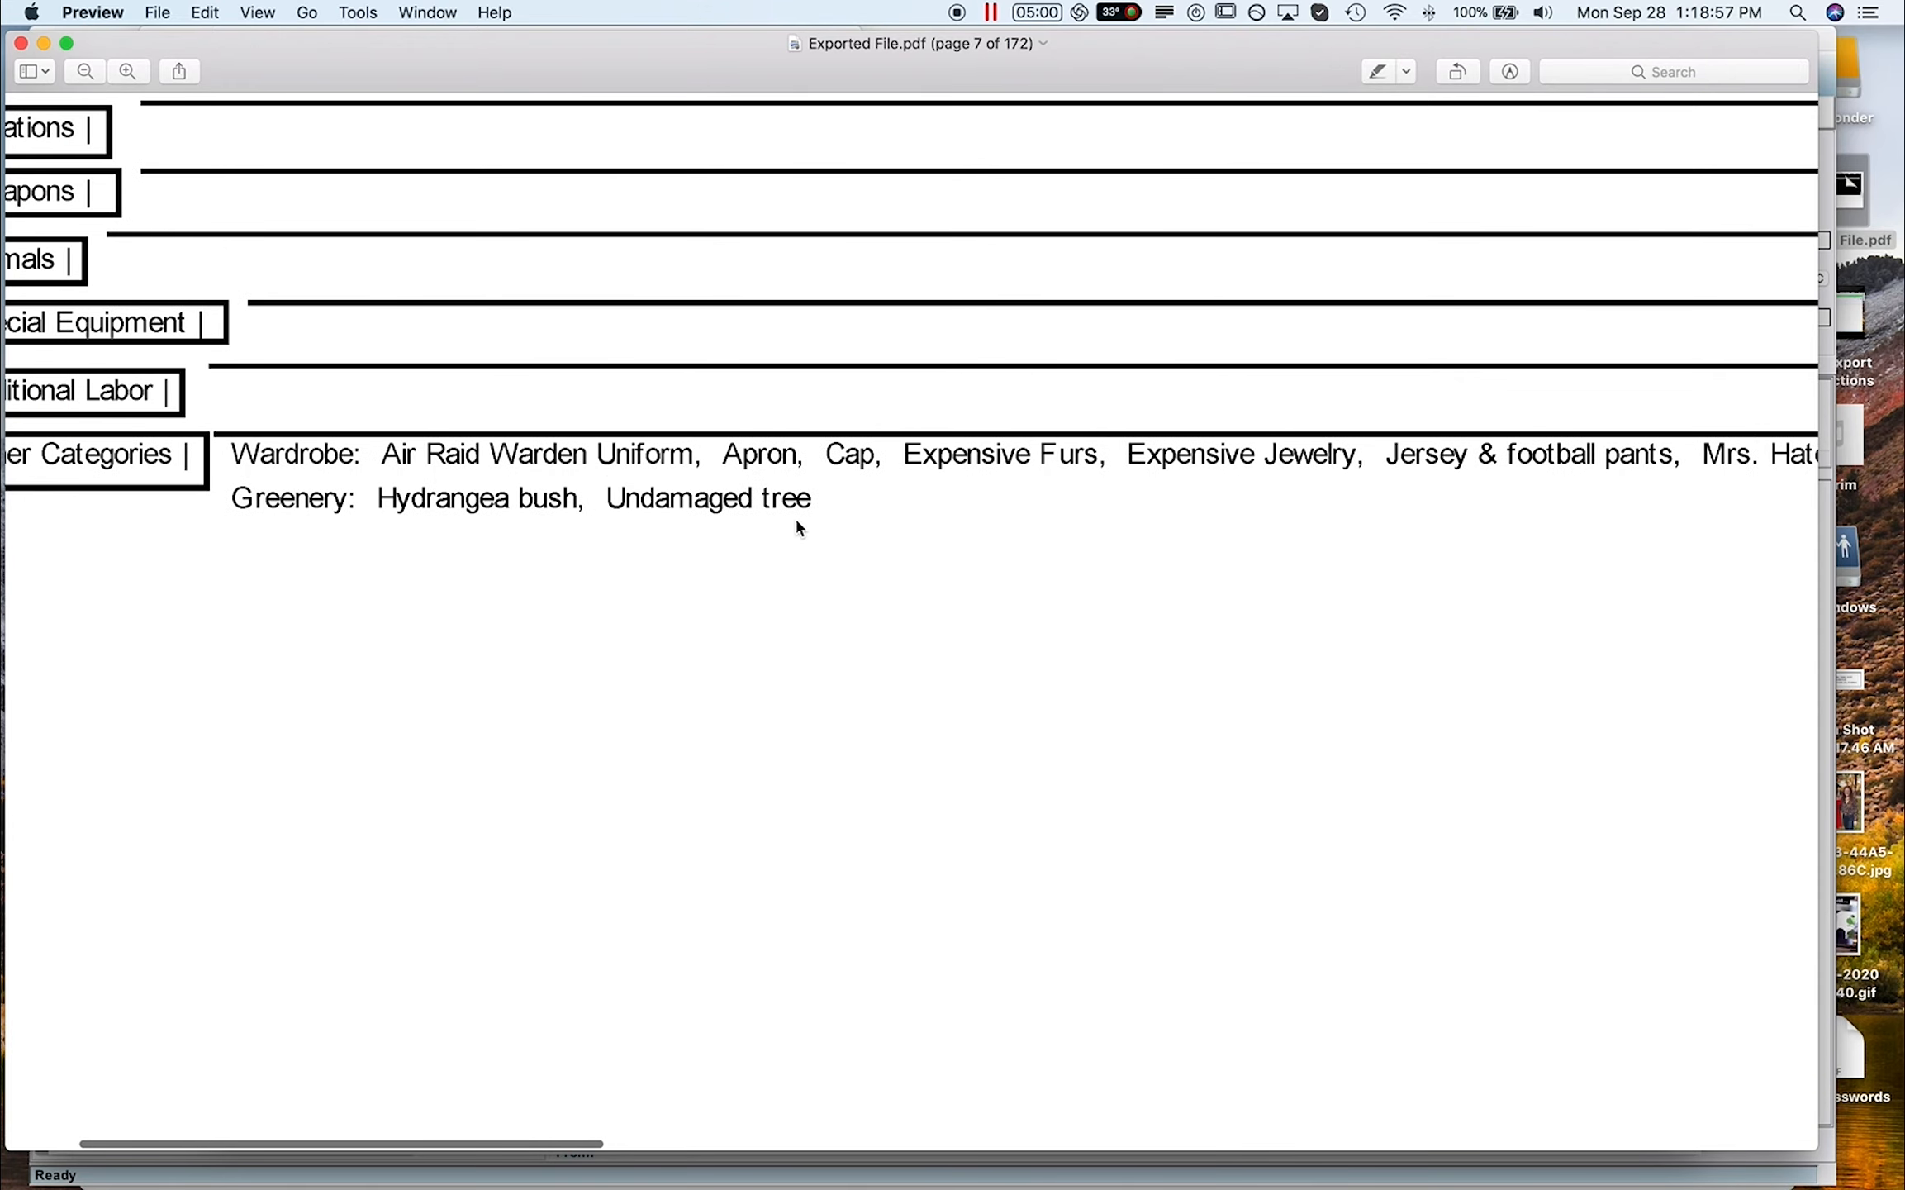
left_click(84, 71)
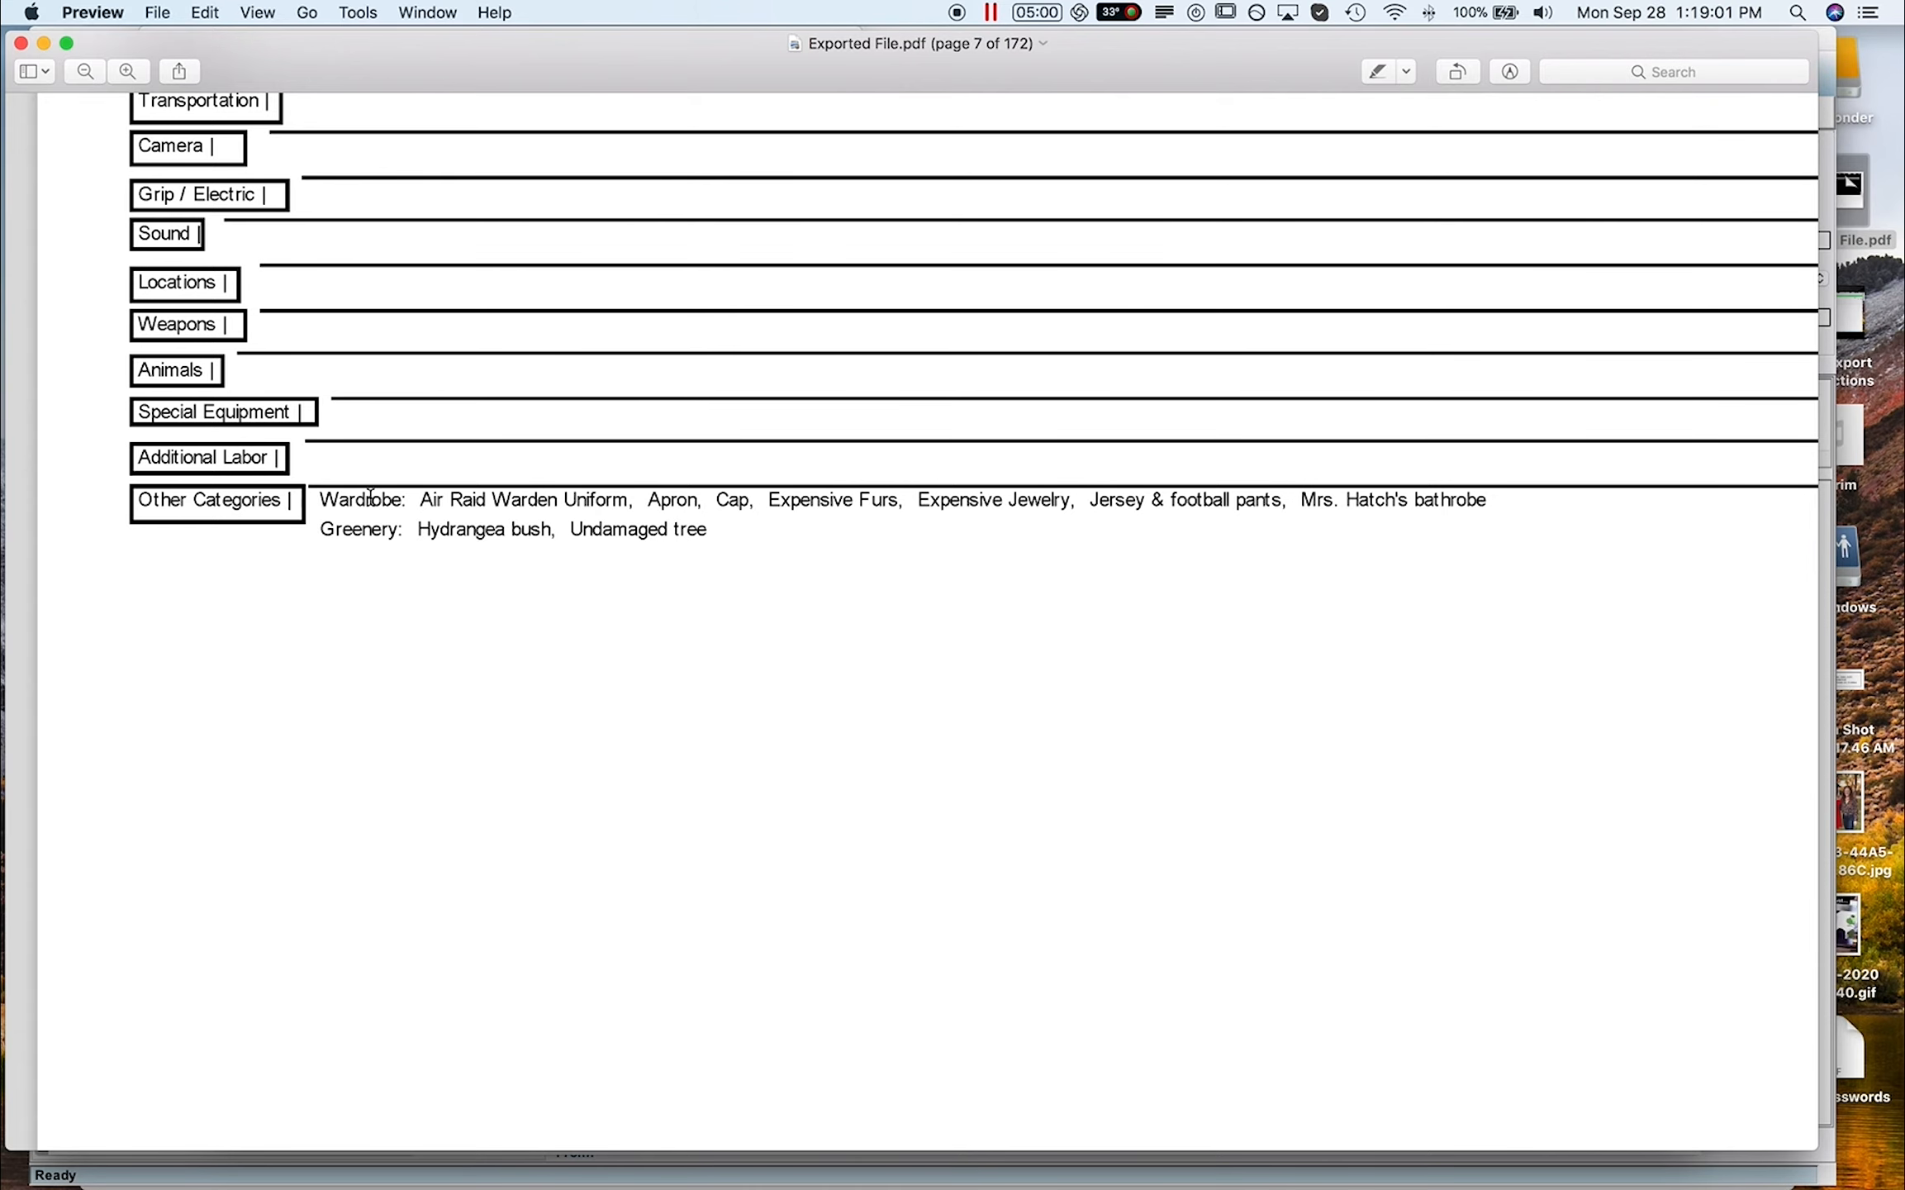
Compare the Costumes row on page 7 with the Wardrobe entry under Other Categories, and close the exported PDF.
scroll(371, 494, "up", 15)
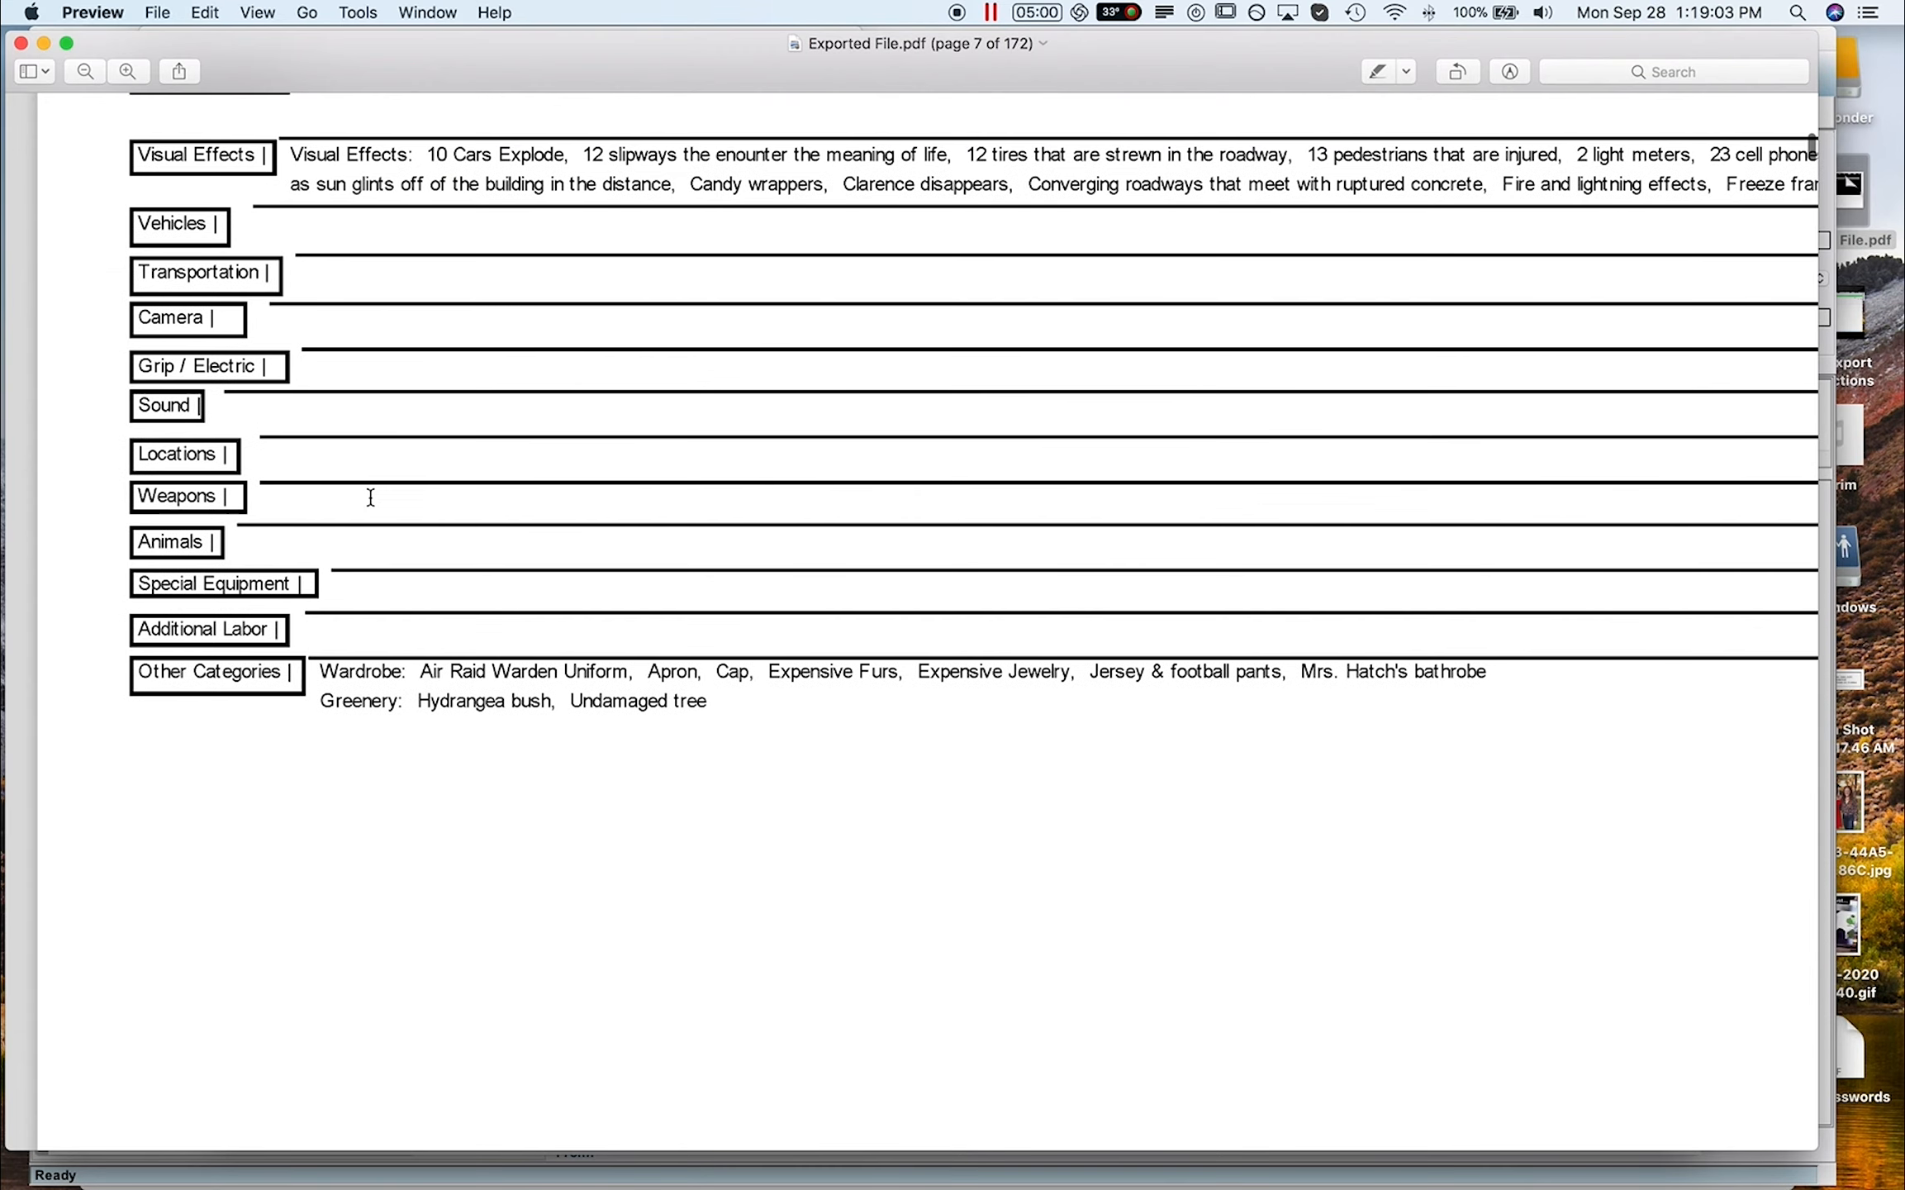
scroll(371, 496, "up", 6)
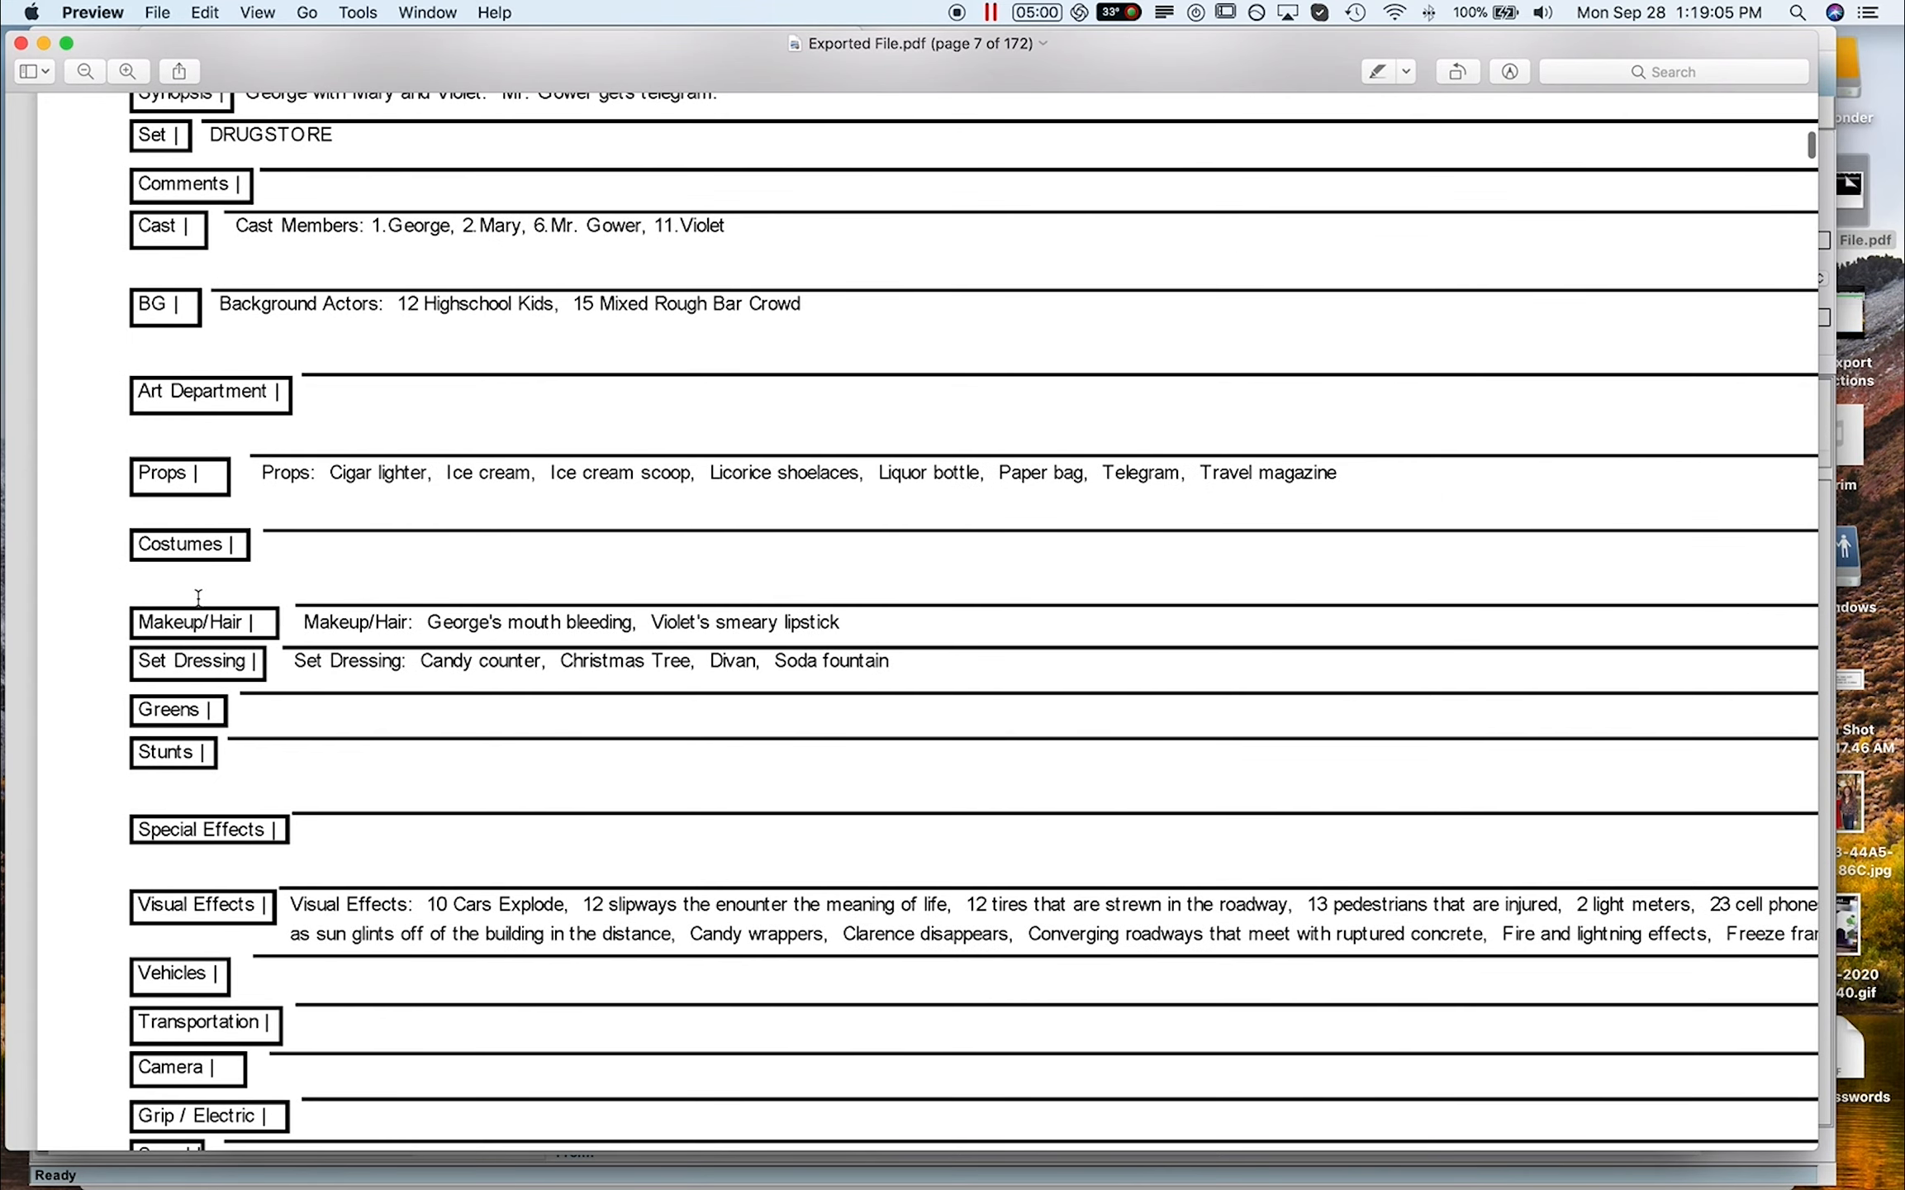
left_click_drag(176, 546, 239, 543)
left_click(294, 549)
scroll(307, 547, "down", 2)
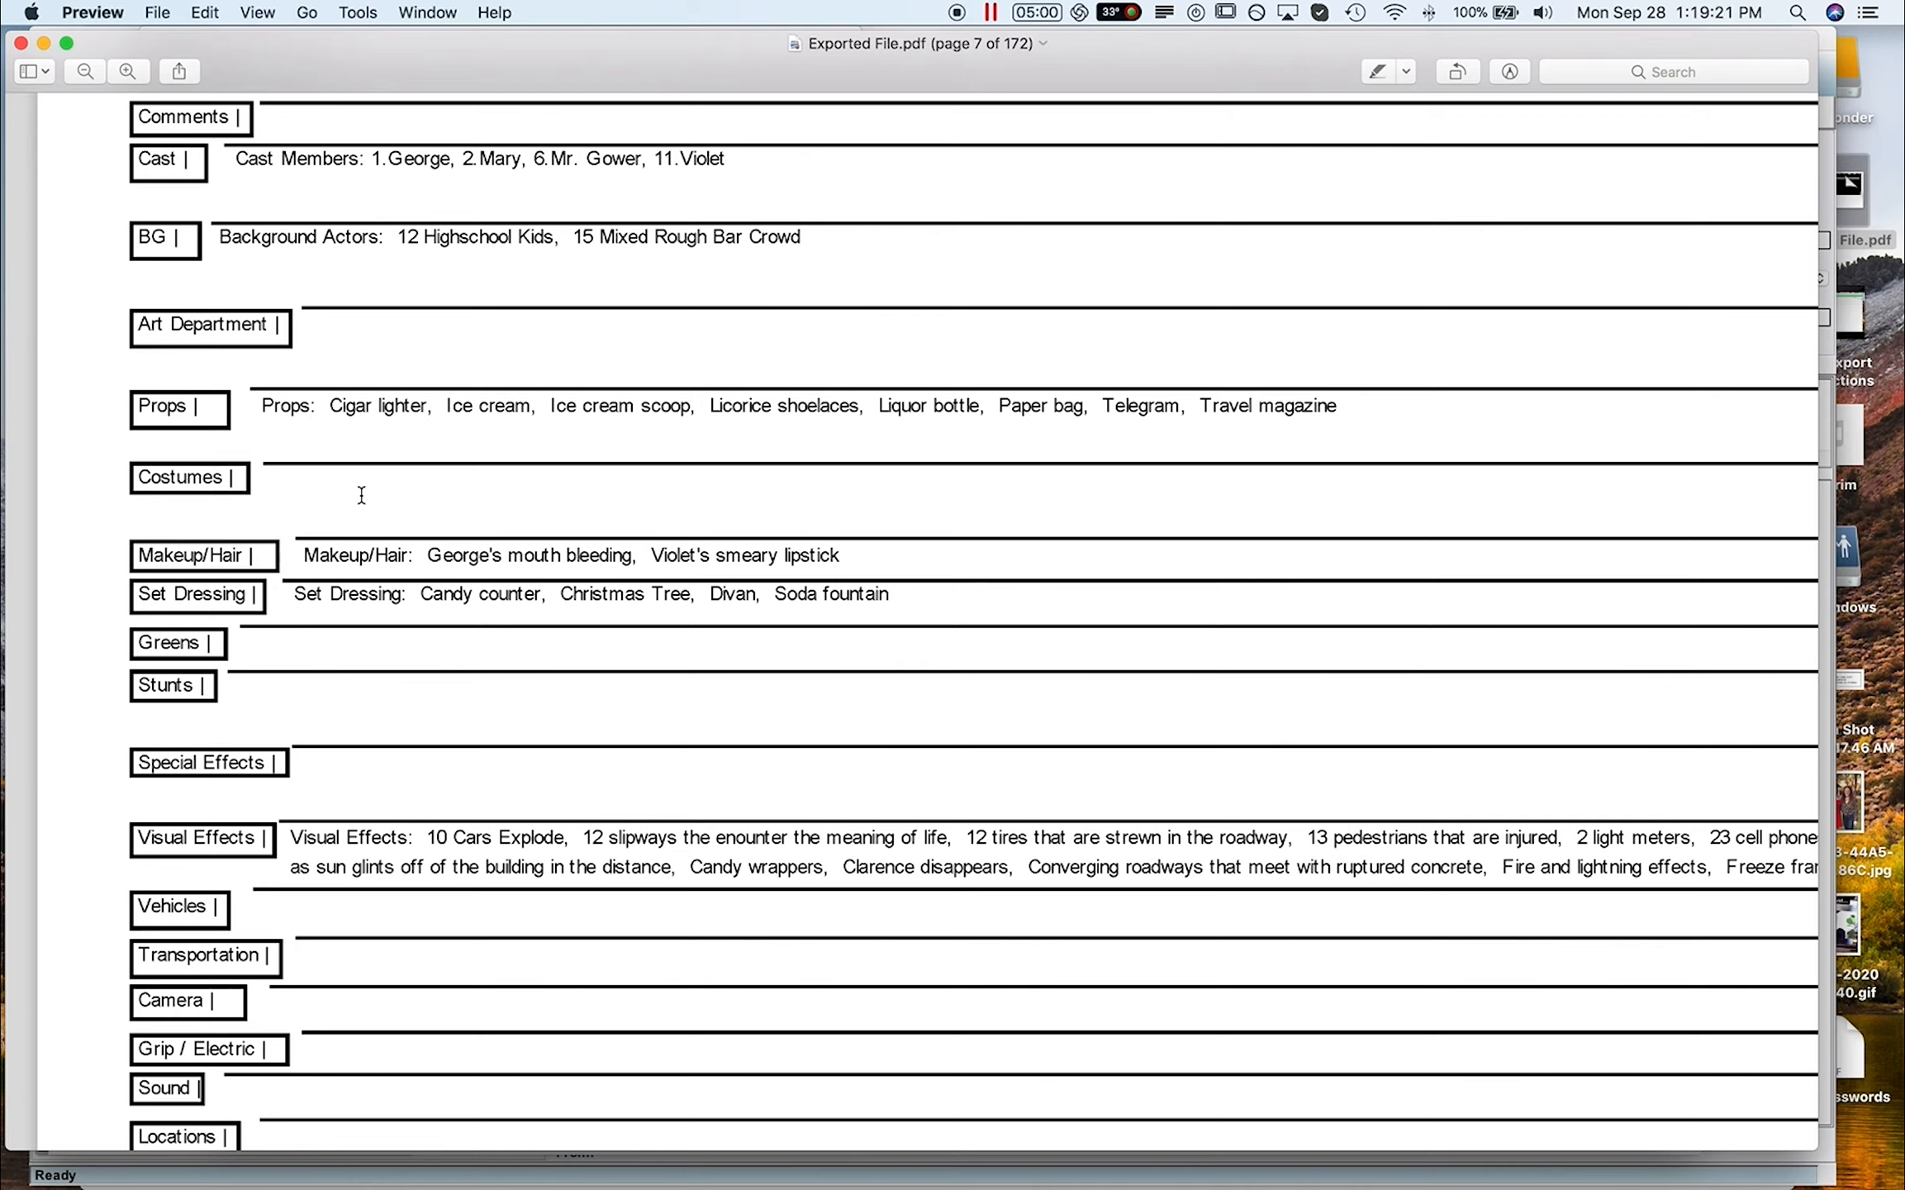
scroll(371, 555, "down", 10)
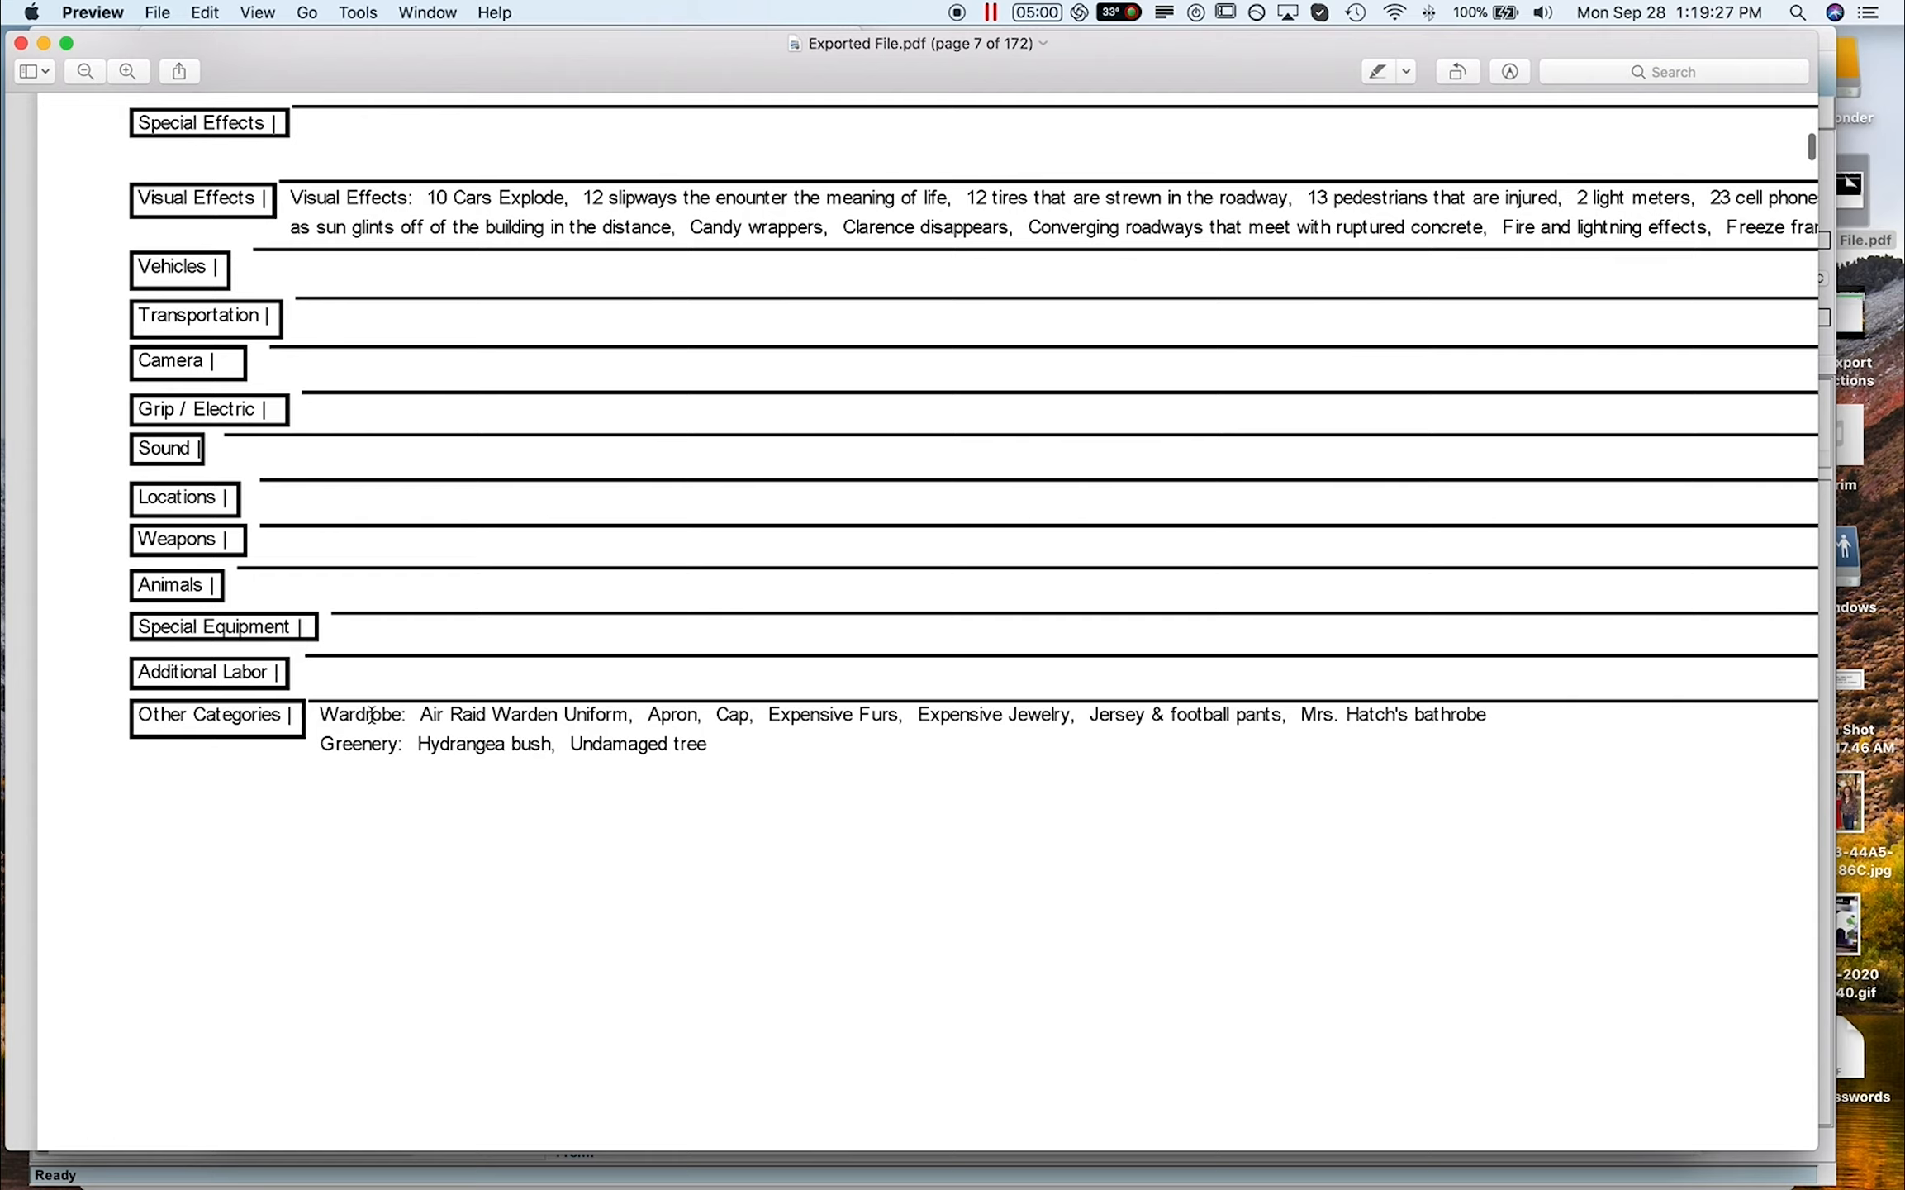
scroll(372, 716, "up", 10)
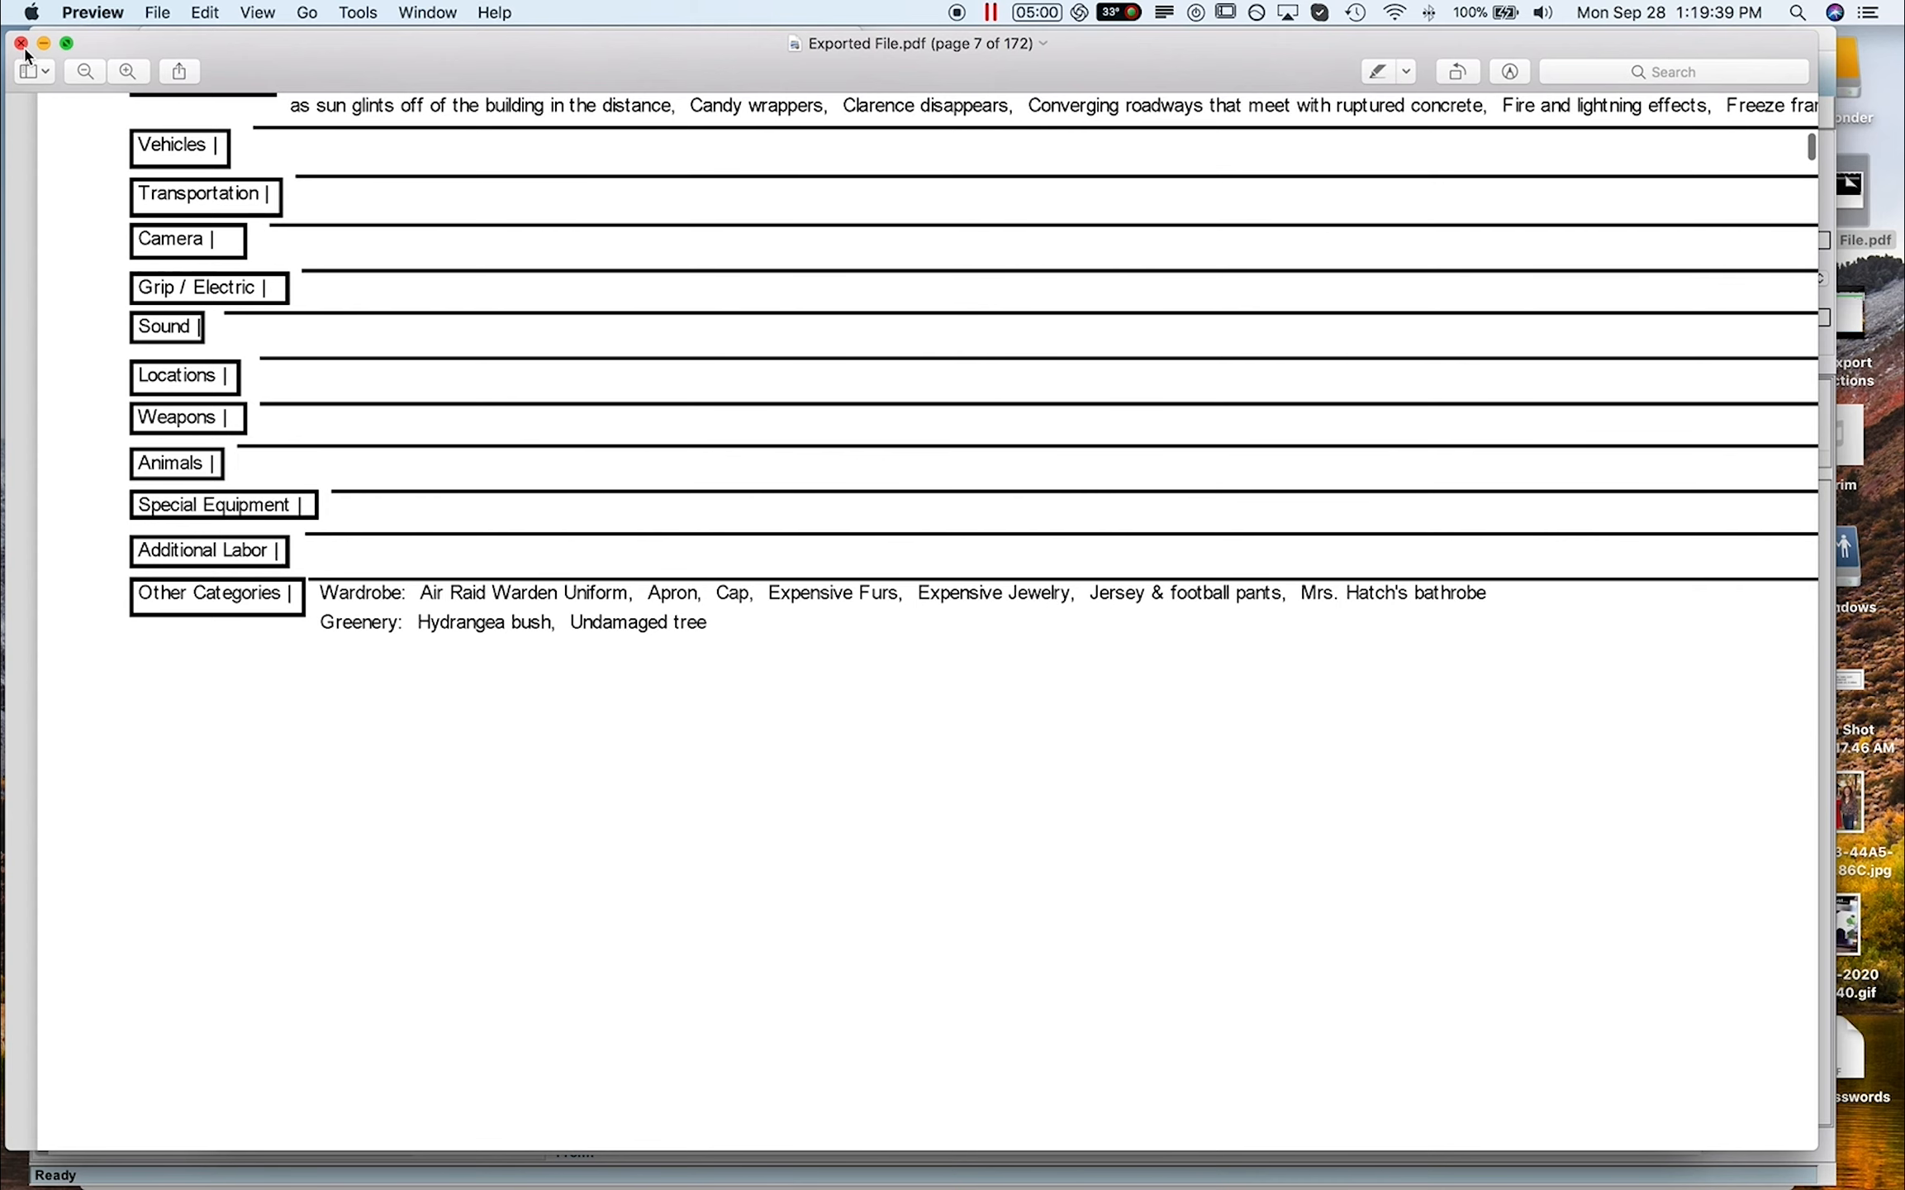
left_click(22, 44)
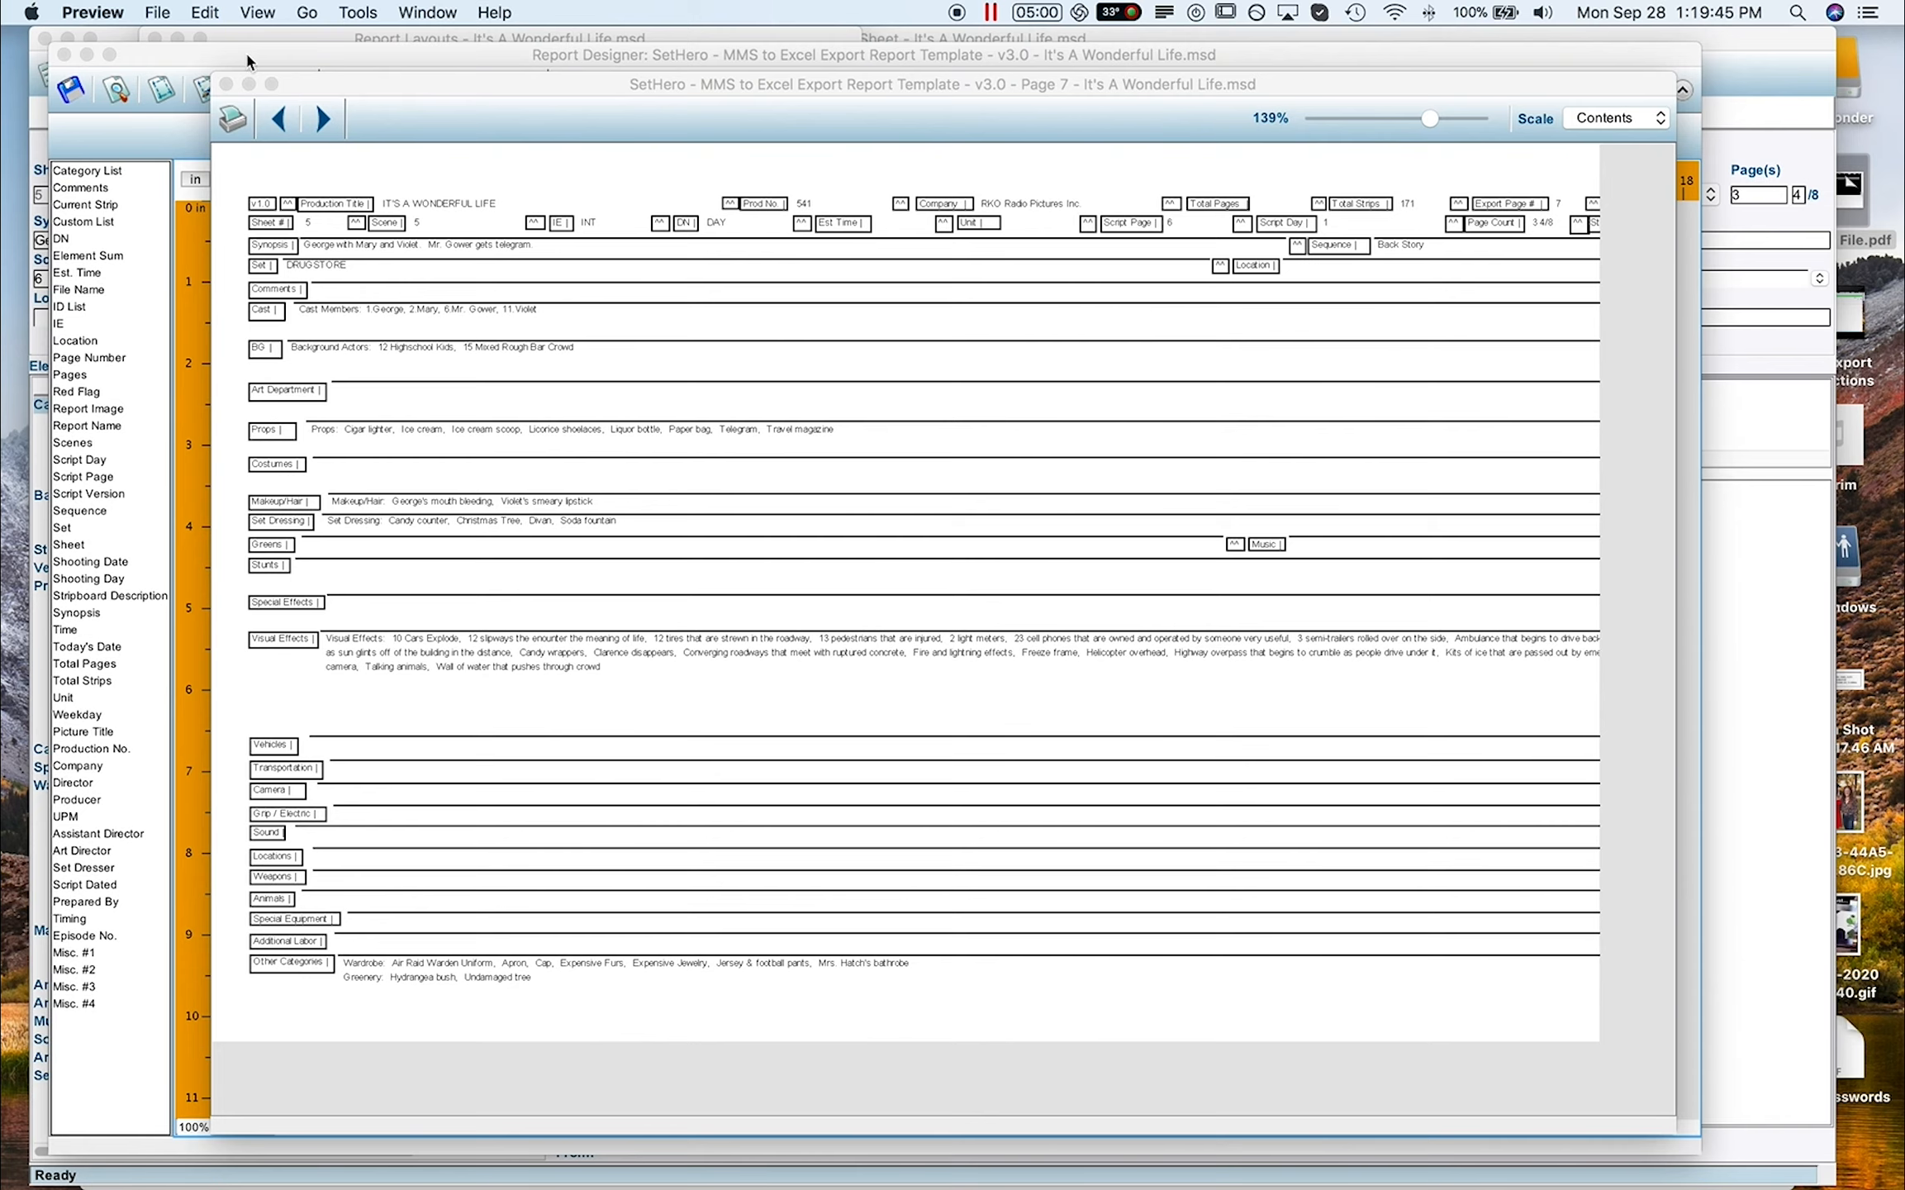
Close the report preview, reopen the SetHero - MMS to Excel Export Report Template - v3.0 layout in the designer and enlarge it to 200%.
left_click(226, 85)
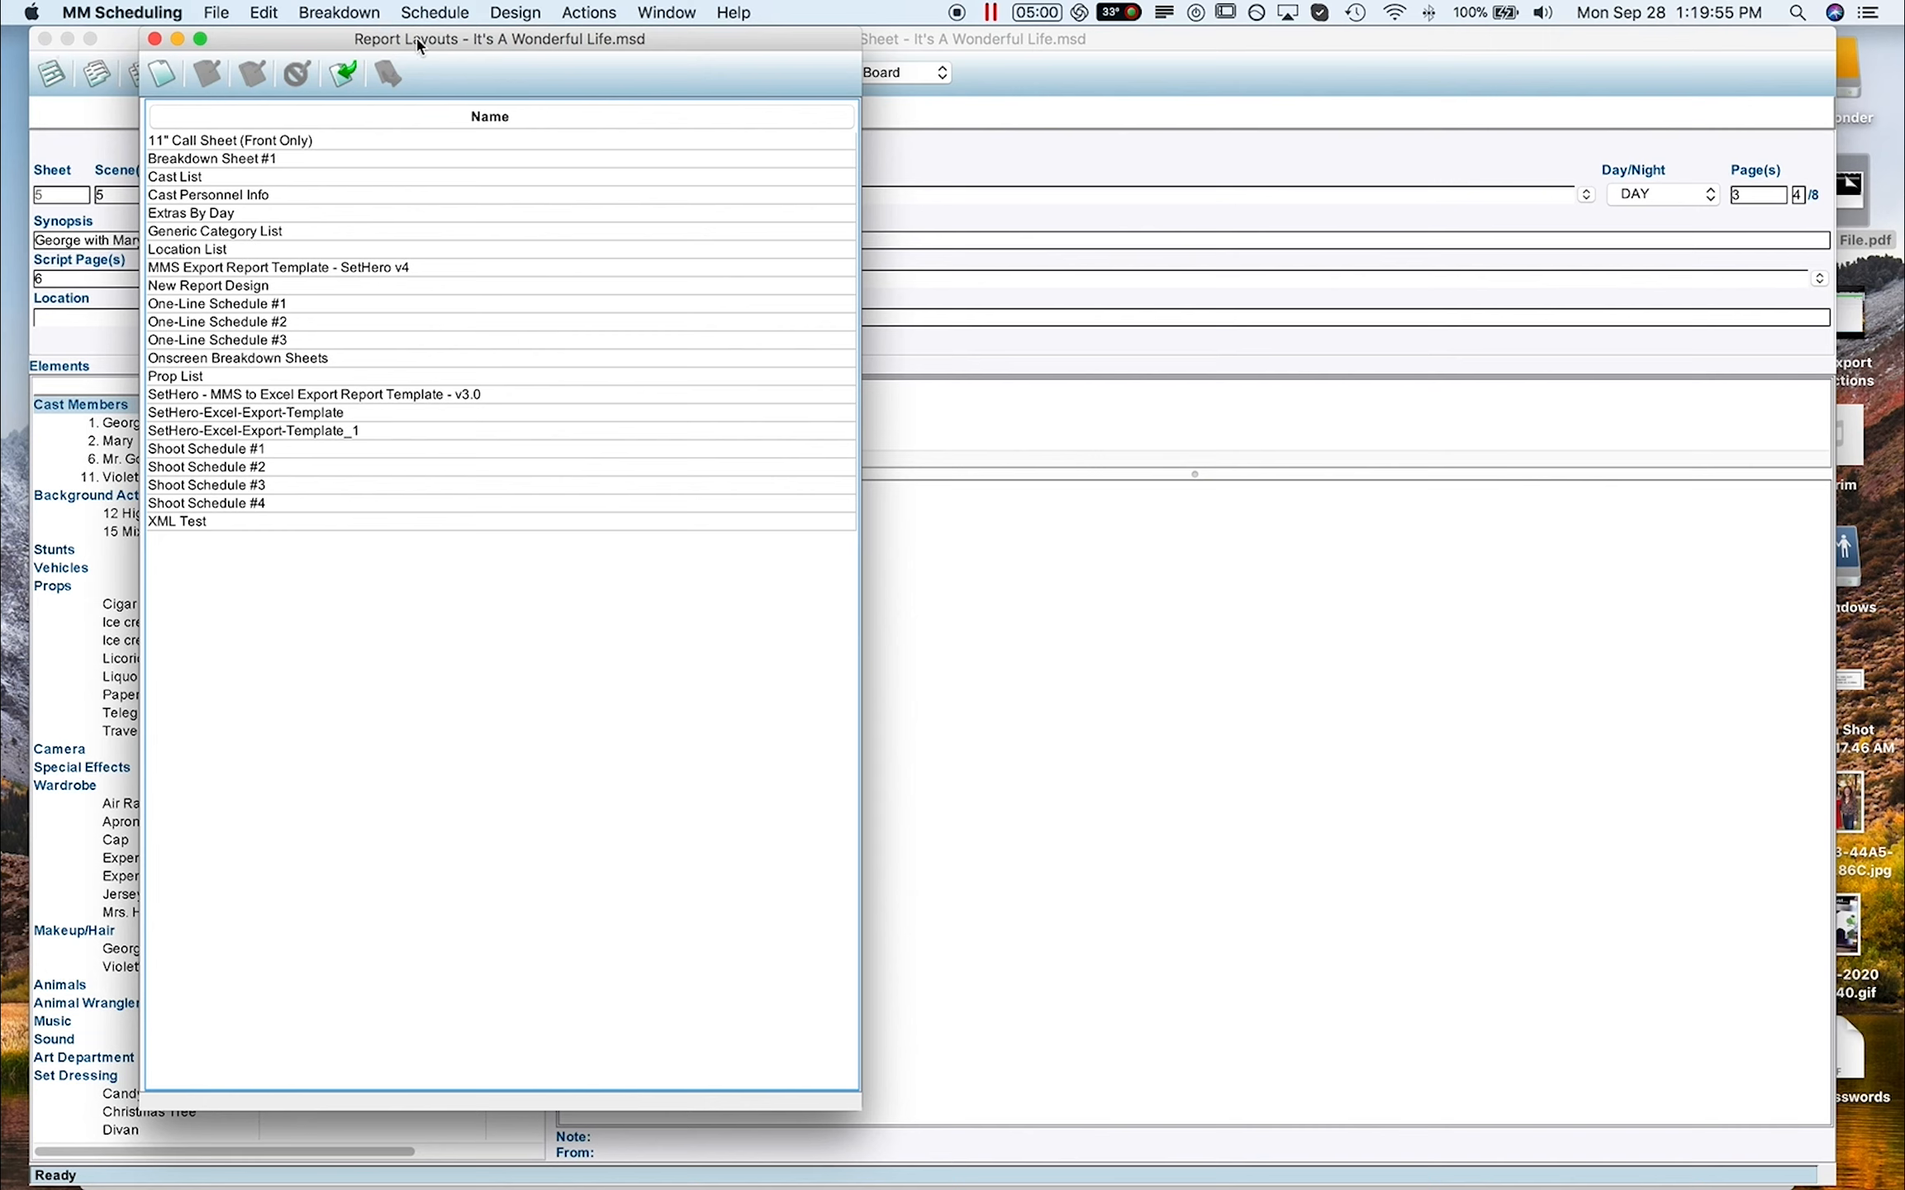
left_click(314, 394)
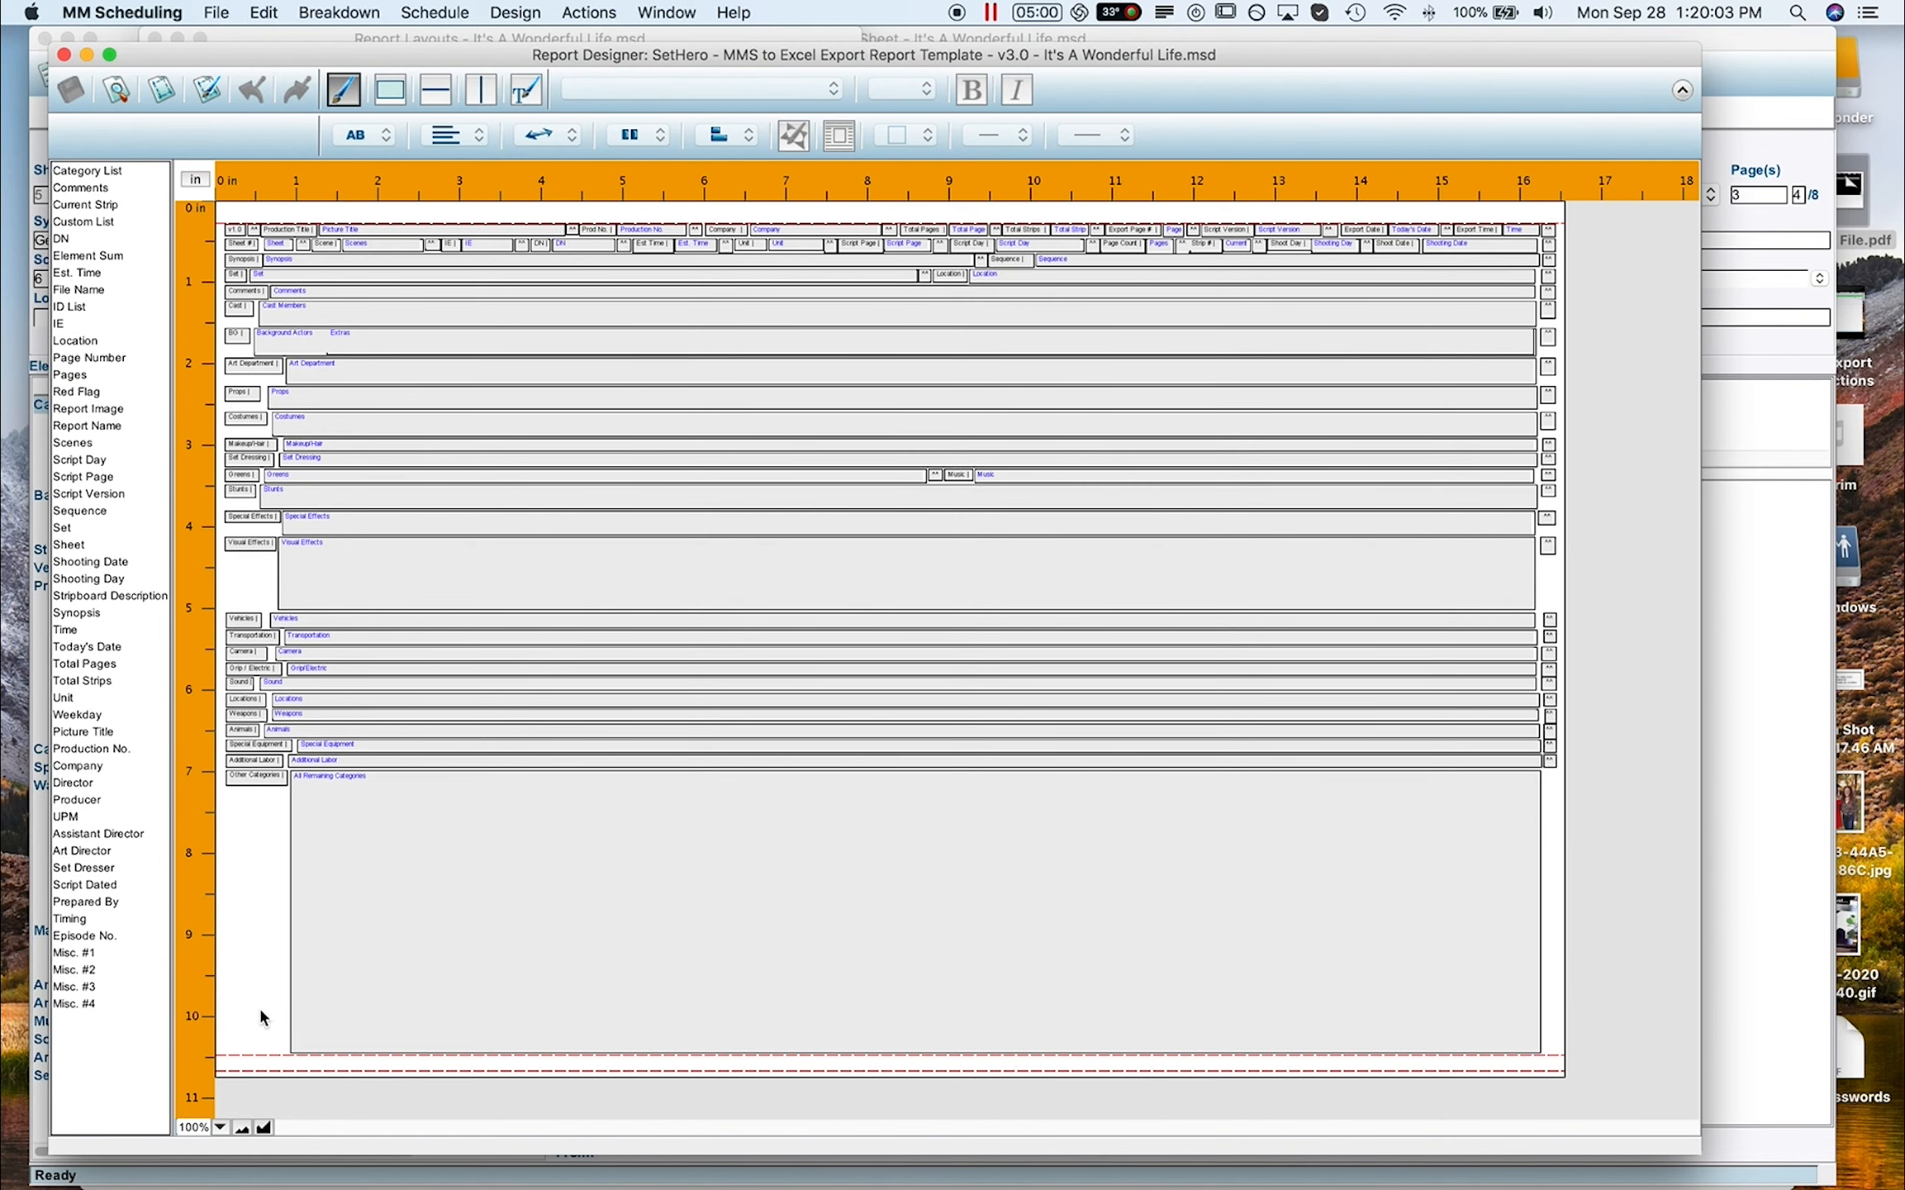
left_click(220, 1126)
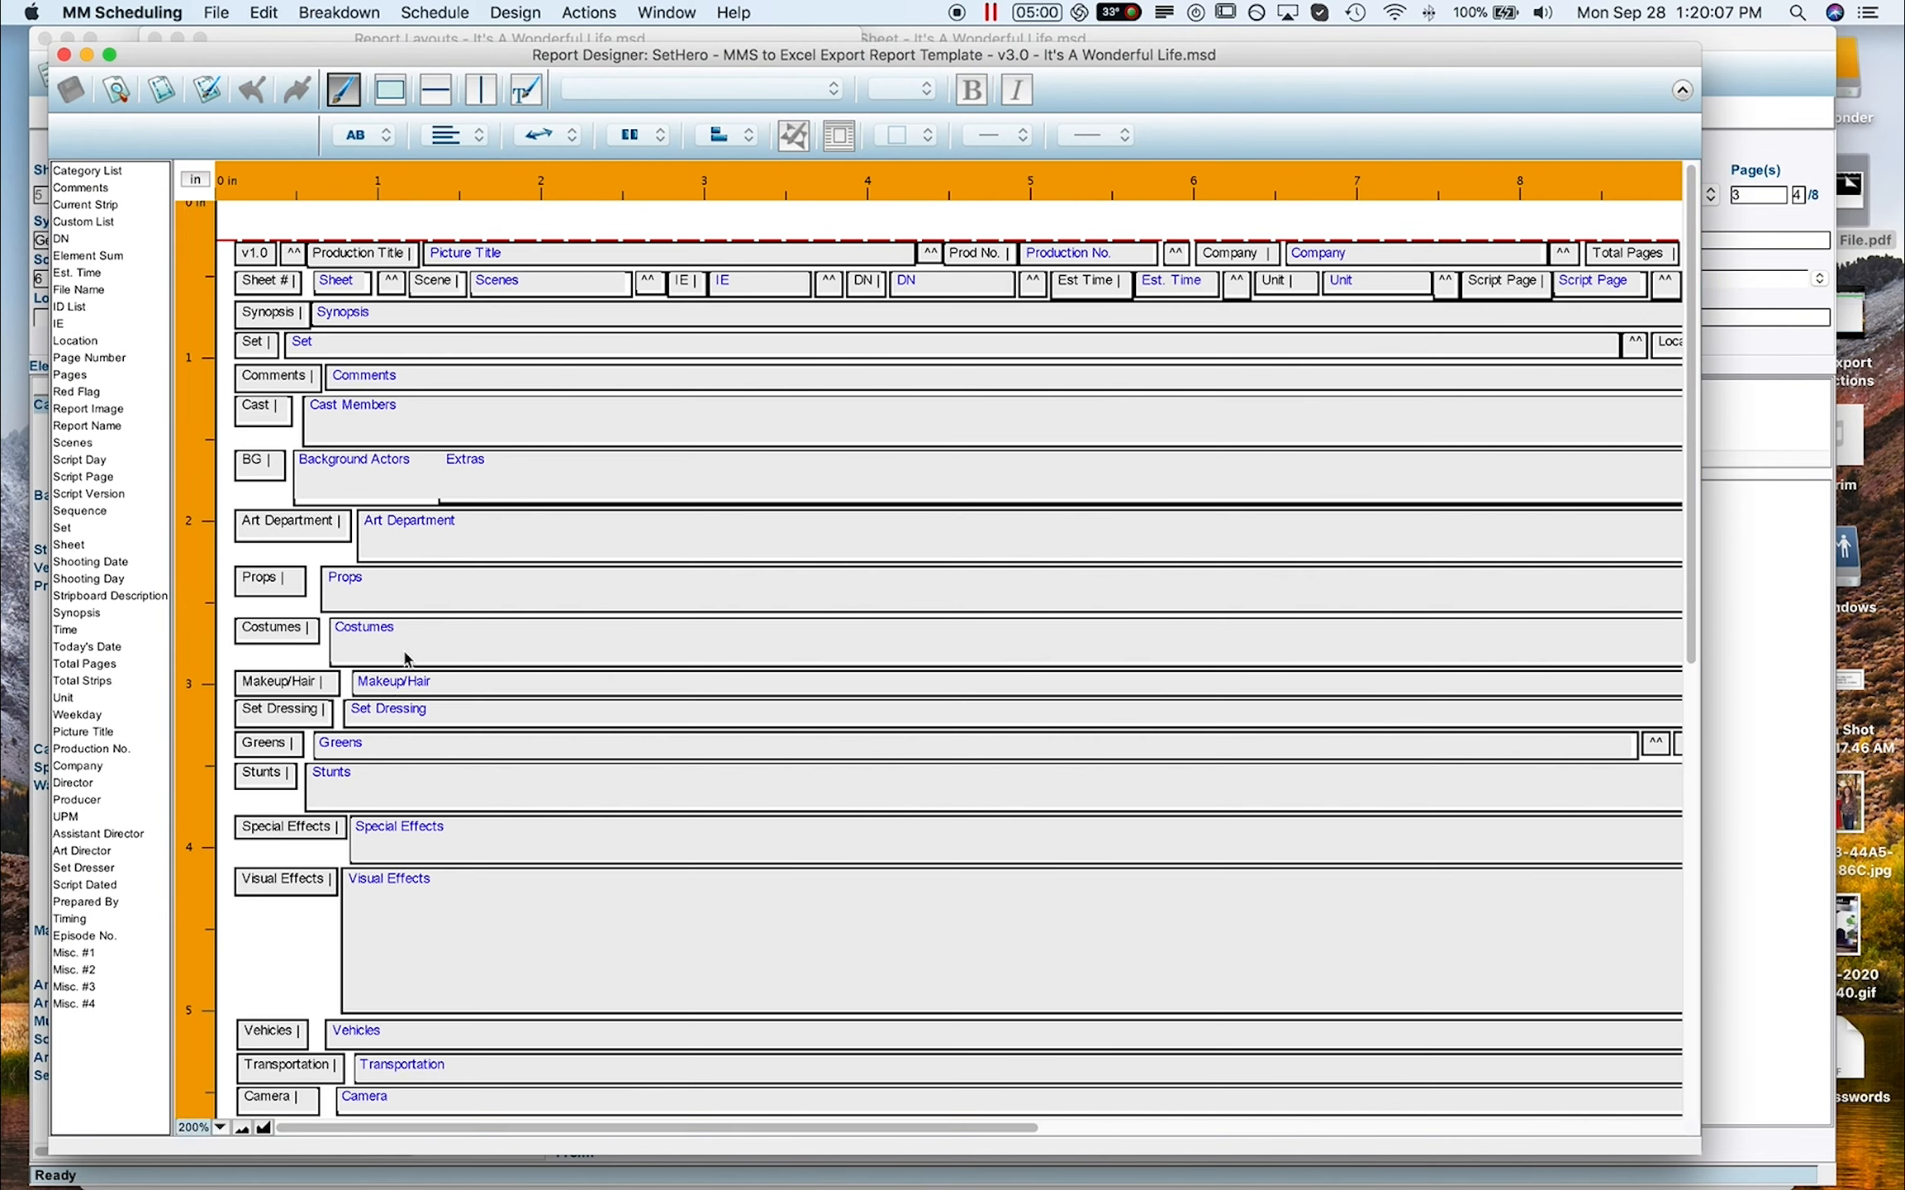
Set the field in the Costumes row to show the Wardrobe category and preview the report.
left_click(405, 658)
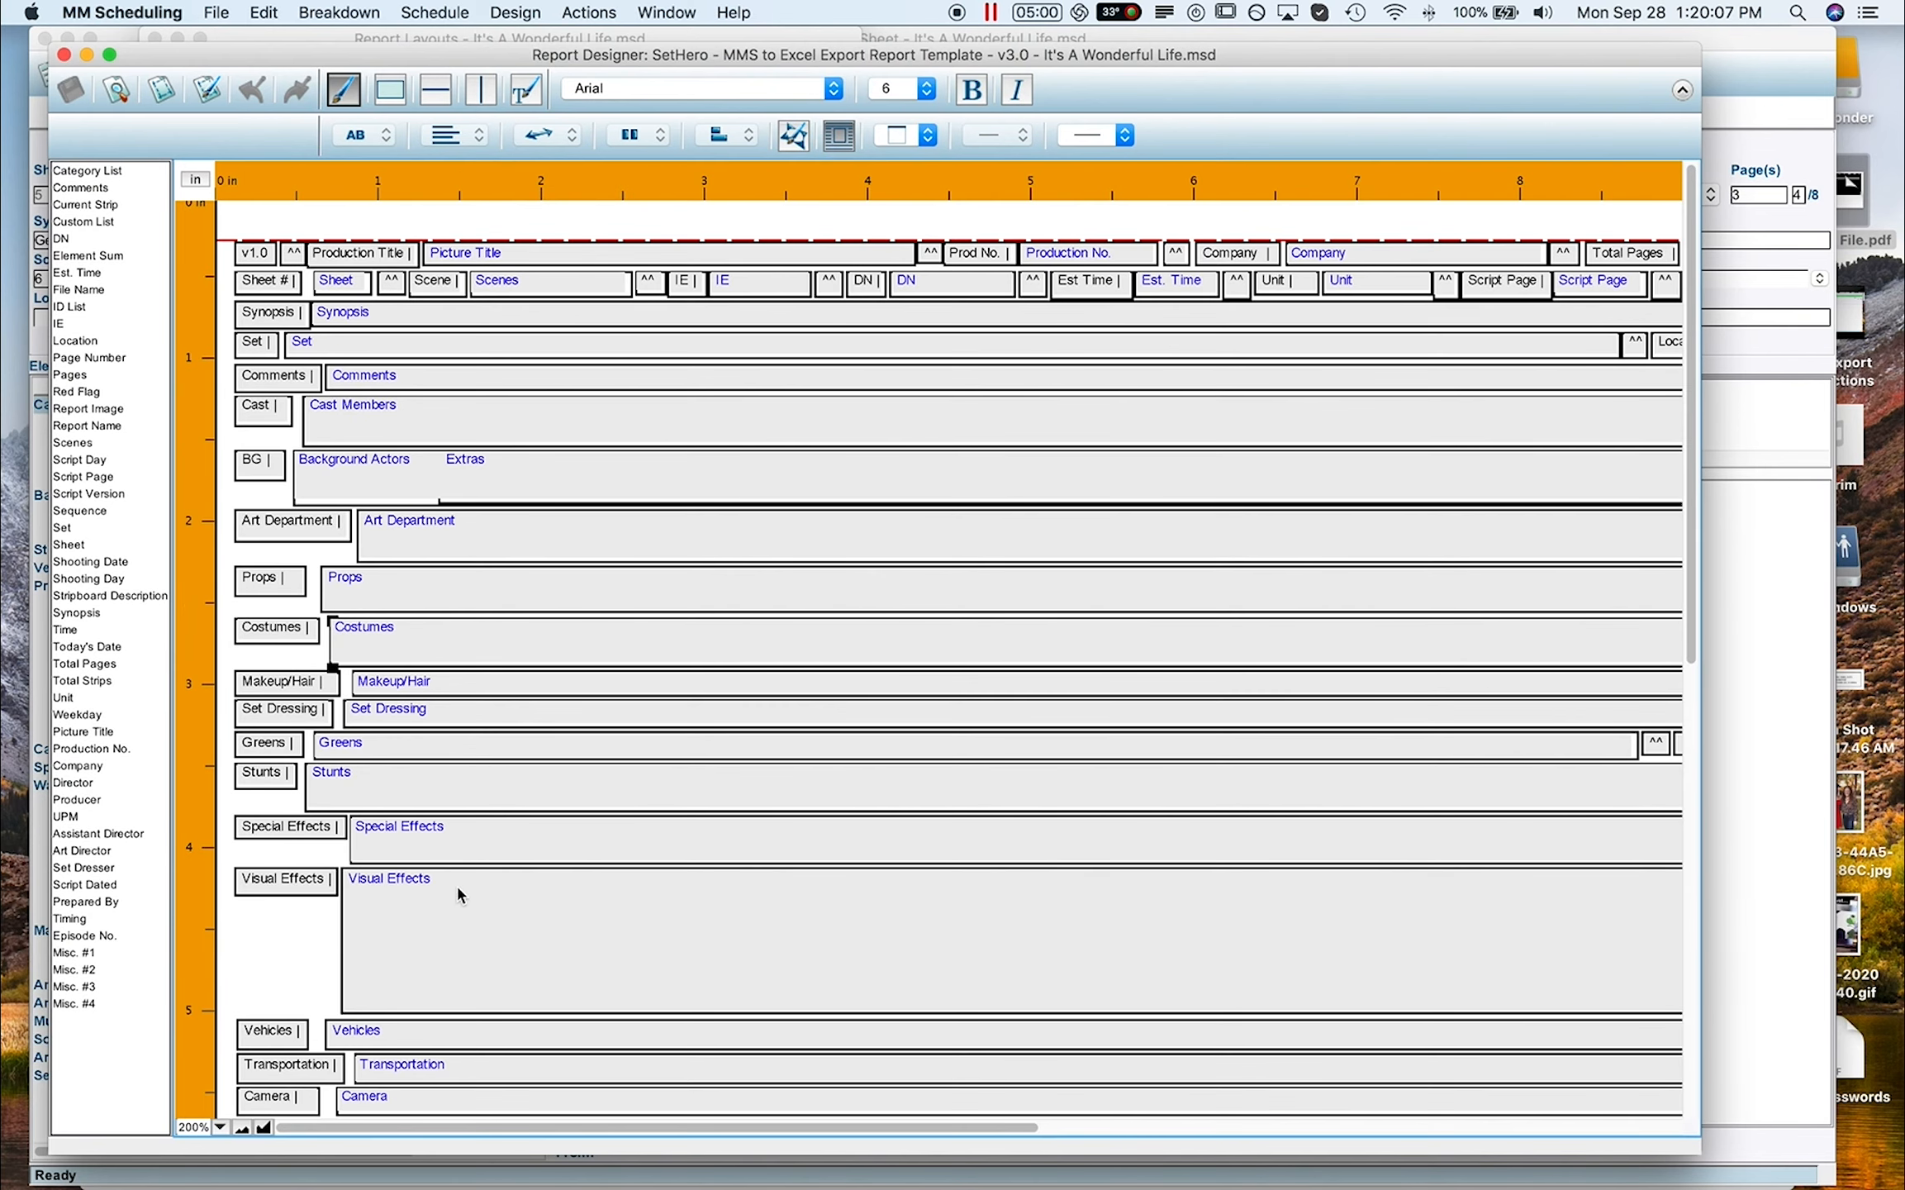
double_click(369, 638)
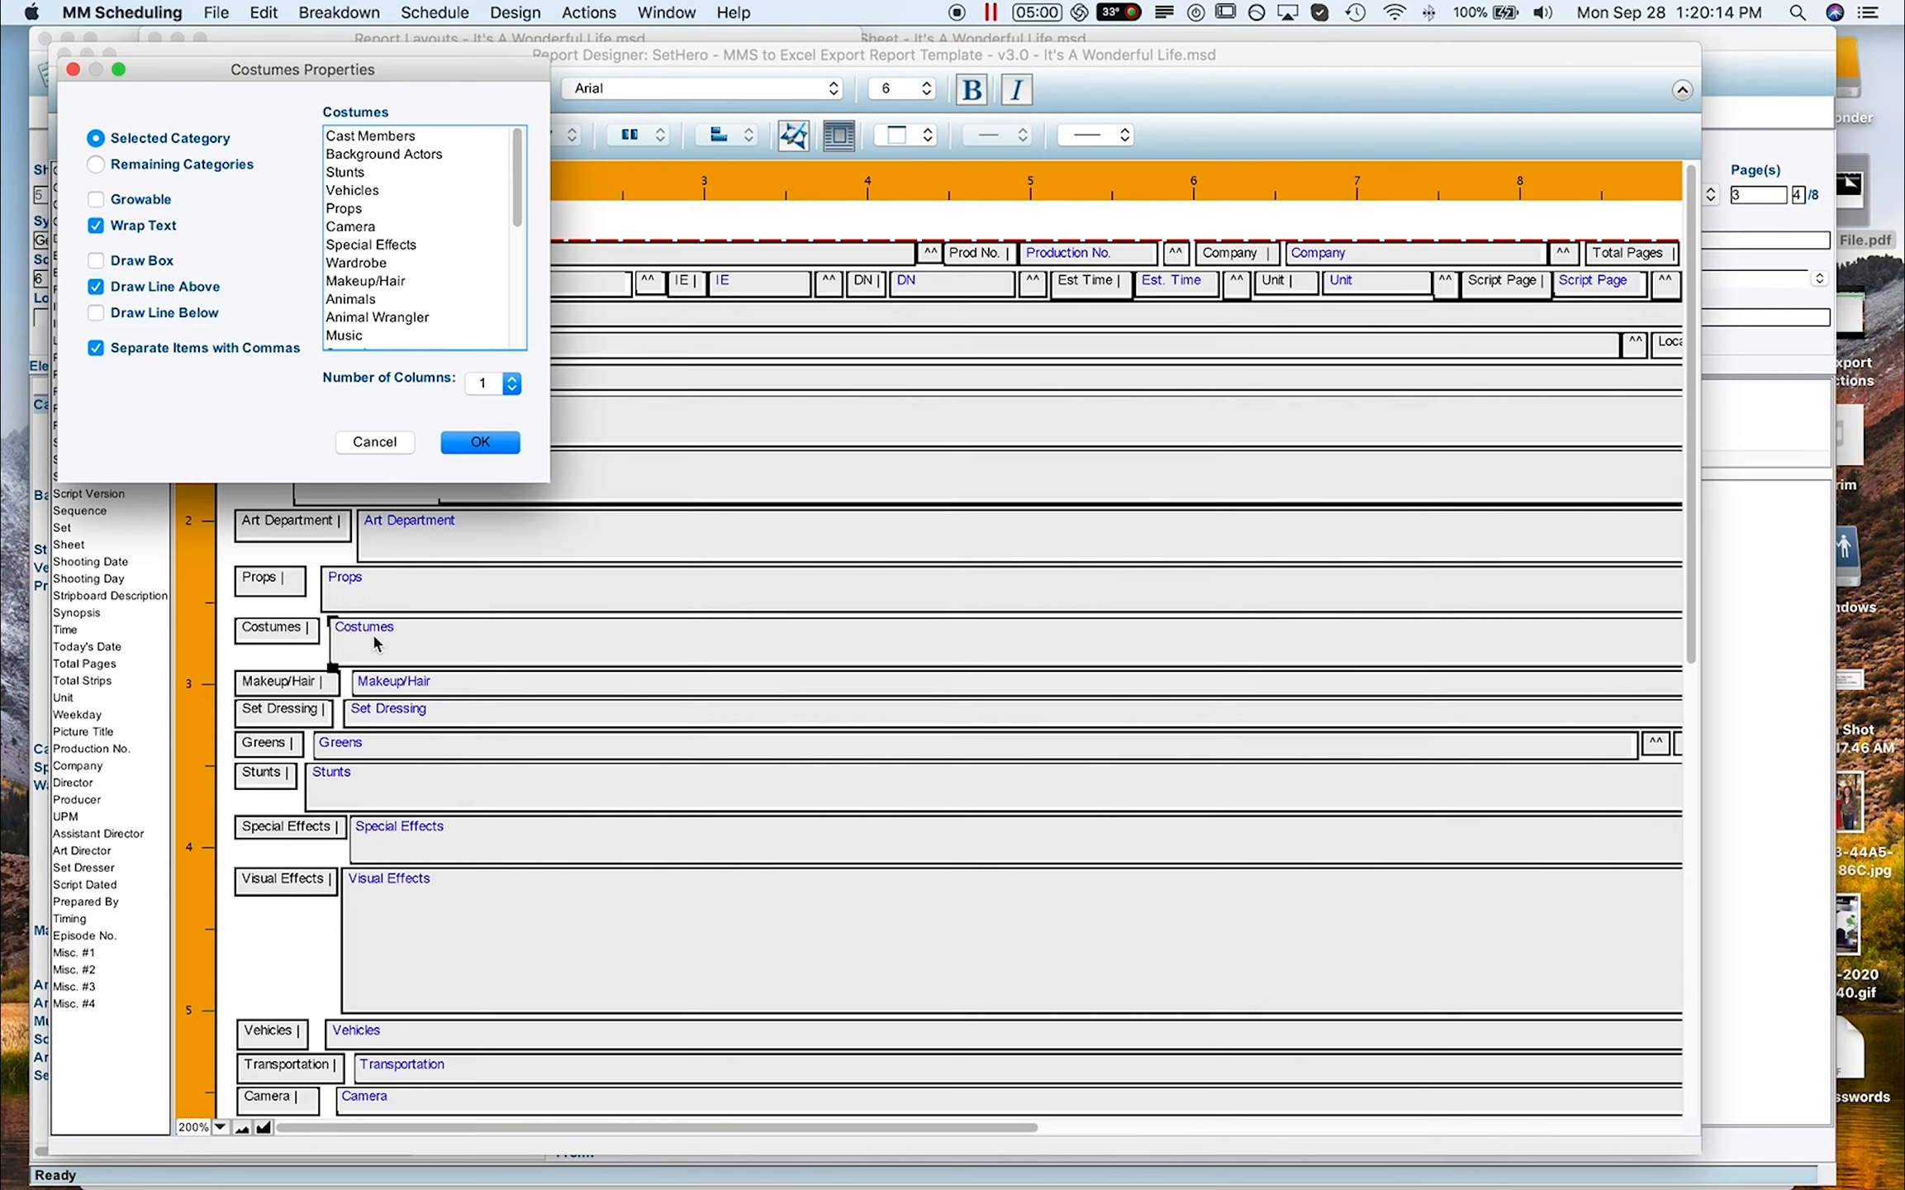
mouse_move(519, 176)
left_mouse_down()
mouse_move(517, 311)
mouse_move(519, 157)
mouse_move(527, 192)
left_mouse_up()
left_click(369, 228)
left_click(491, 443)
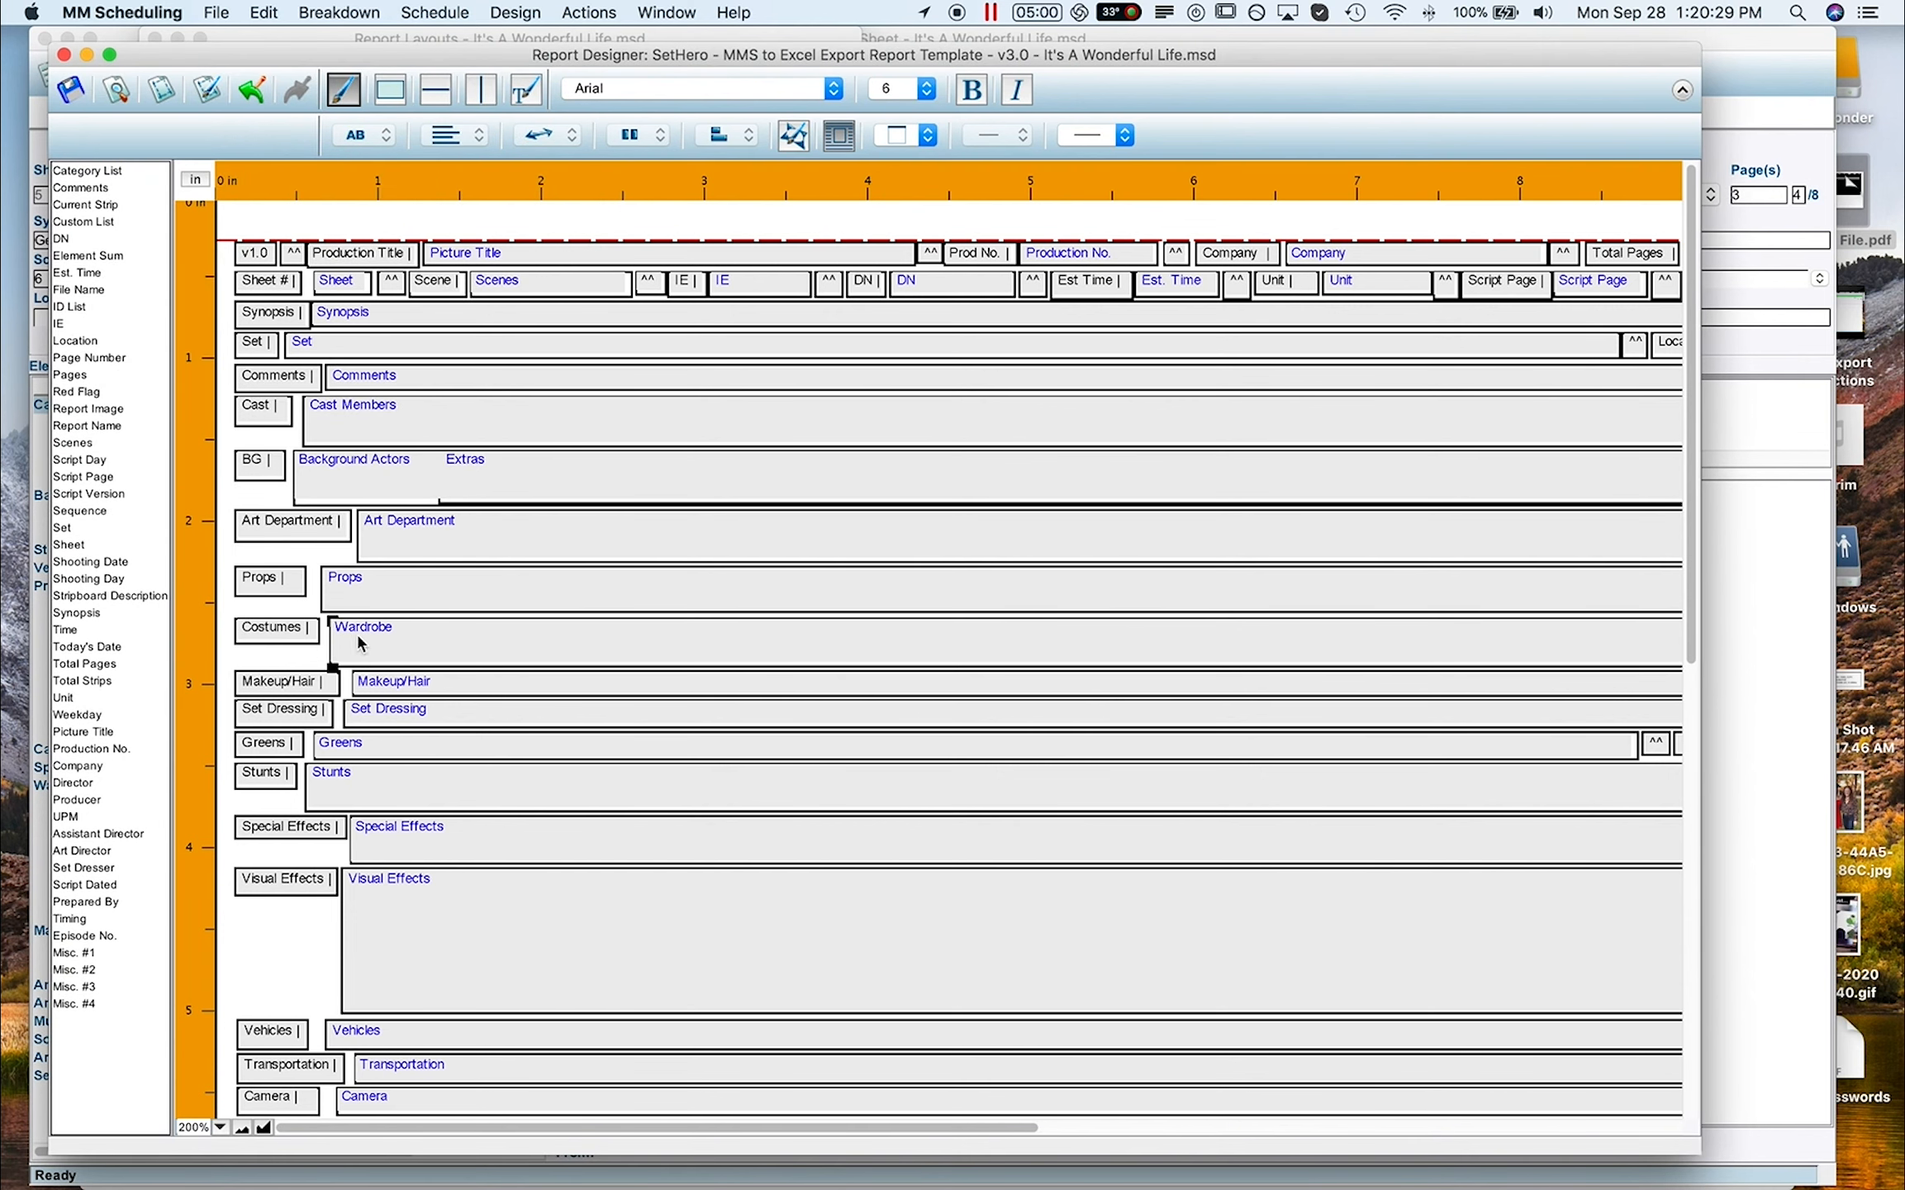
left_click(307, 956)
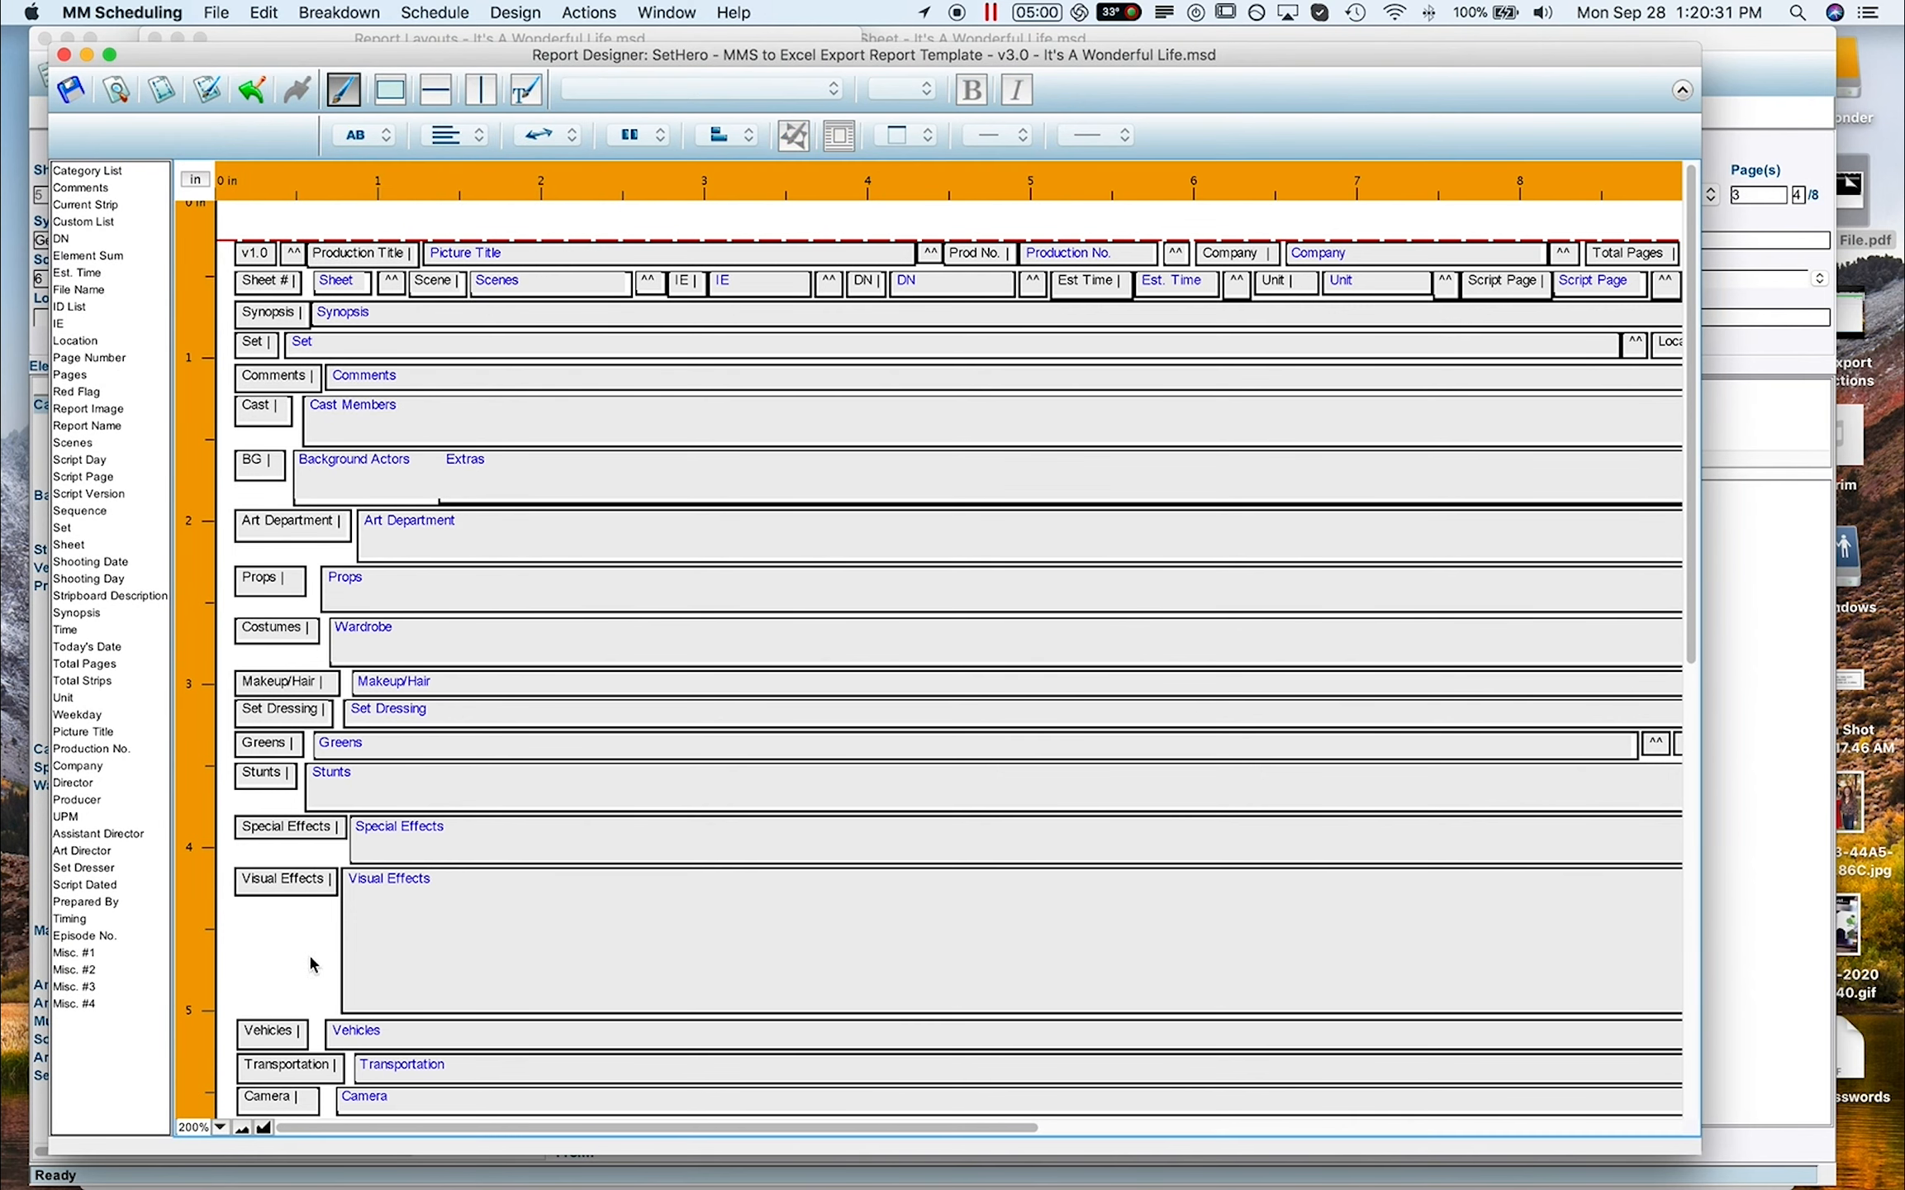
left_click(115, 90)
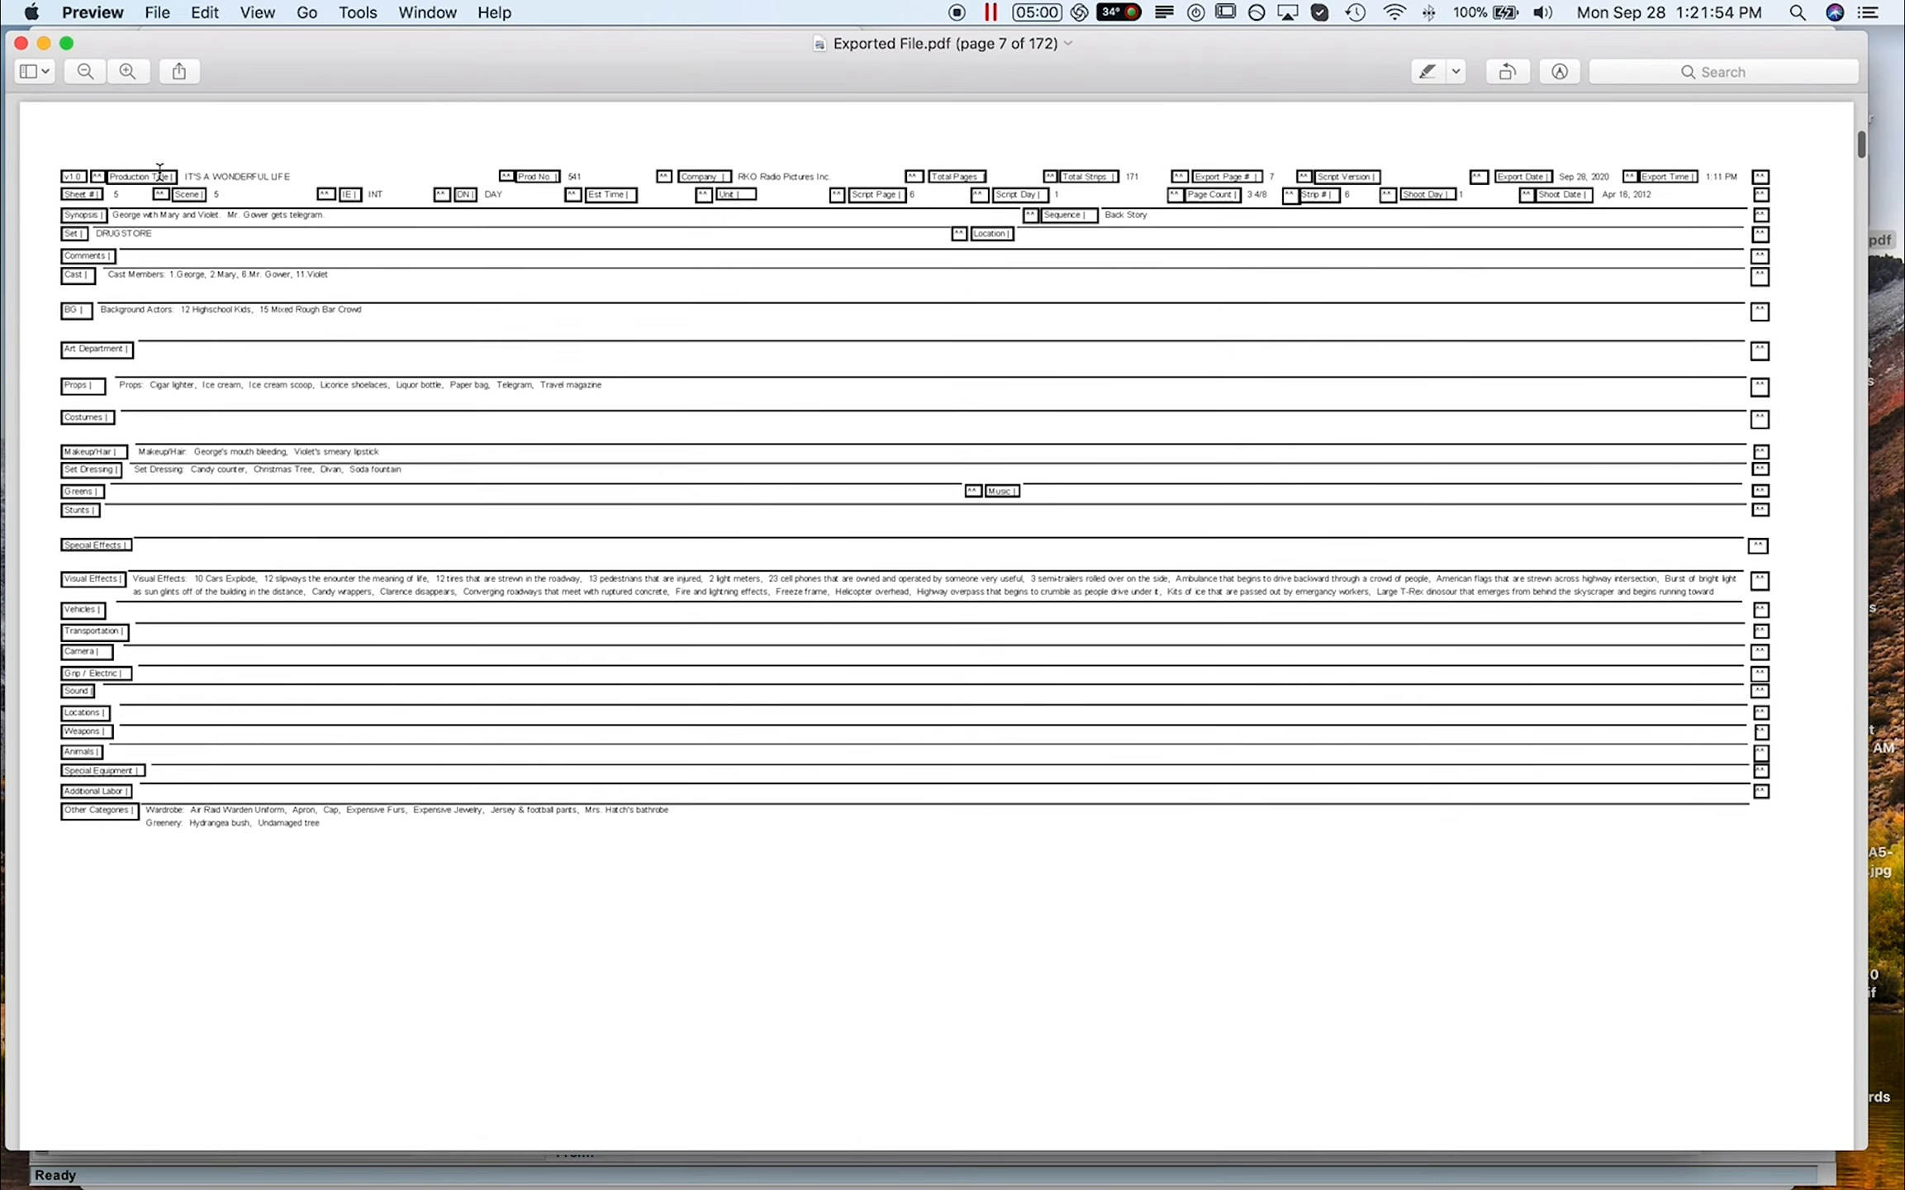
Enlarge page 7 of the exported PDF and compare the Greens row with the Greenery entry under Other Categories.
left_click(127, 71)
scroll(434, 880, "up", 3)
scroll(434, 880, "left", 5)
scroll(397, 975, "down", 3)
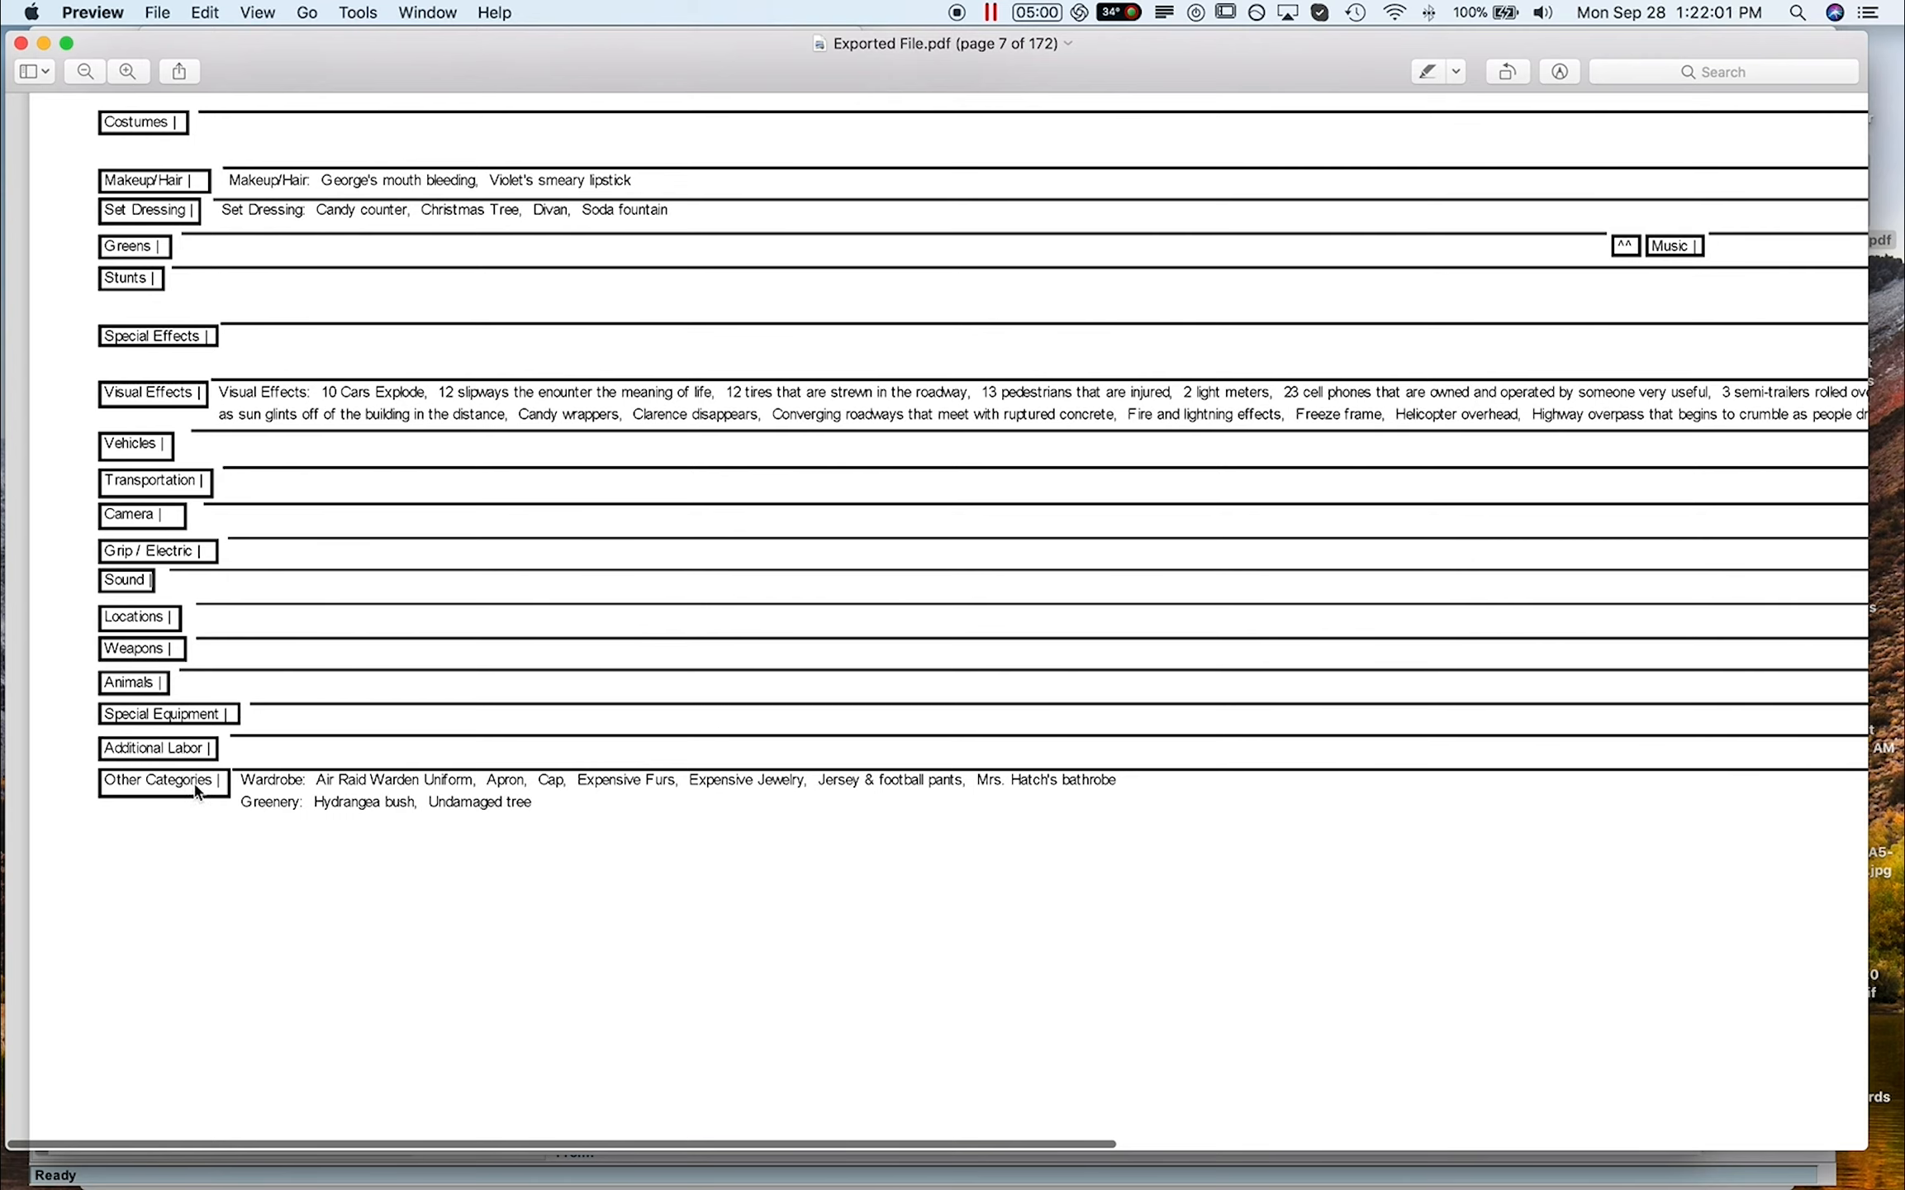
scroll(282, 805, "up", 2)
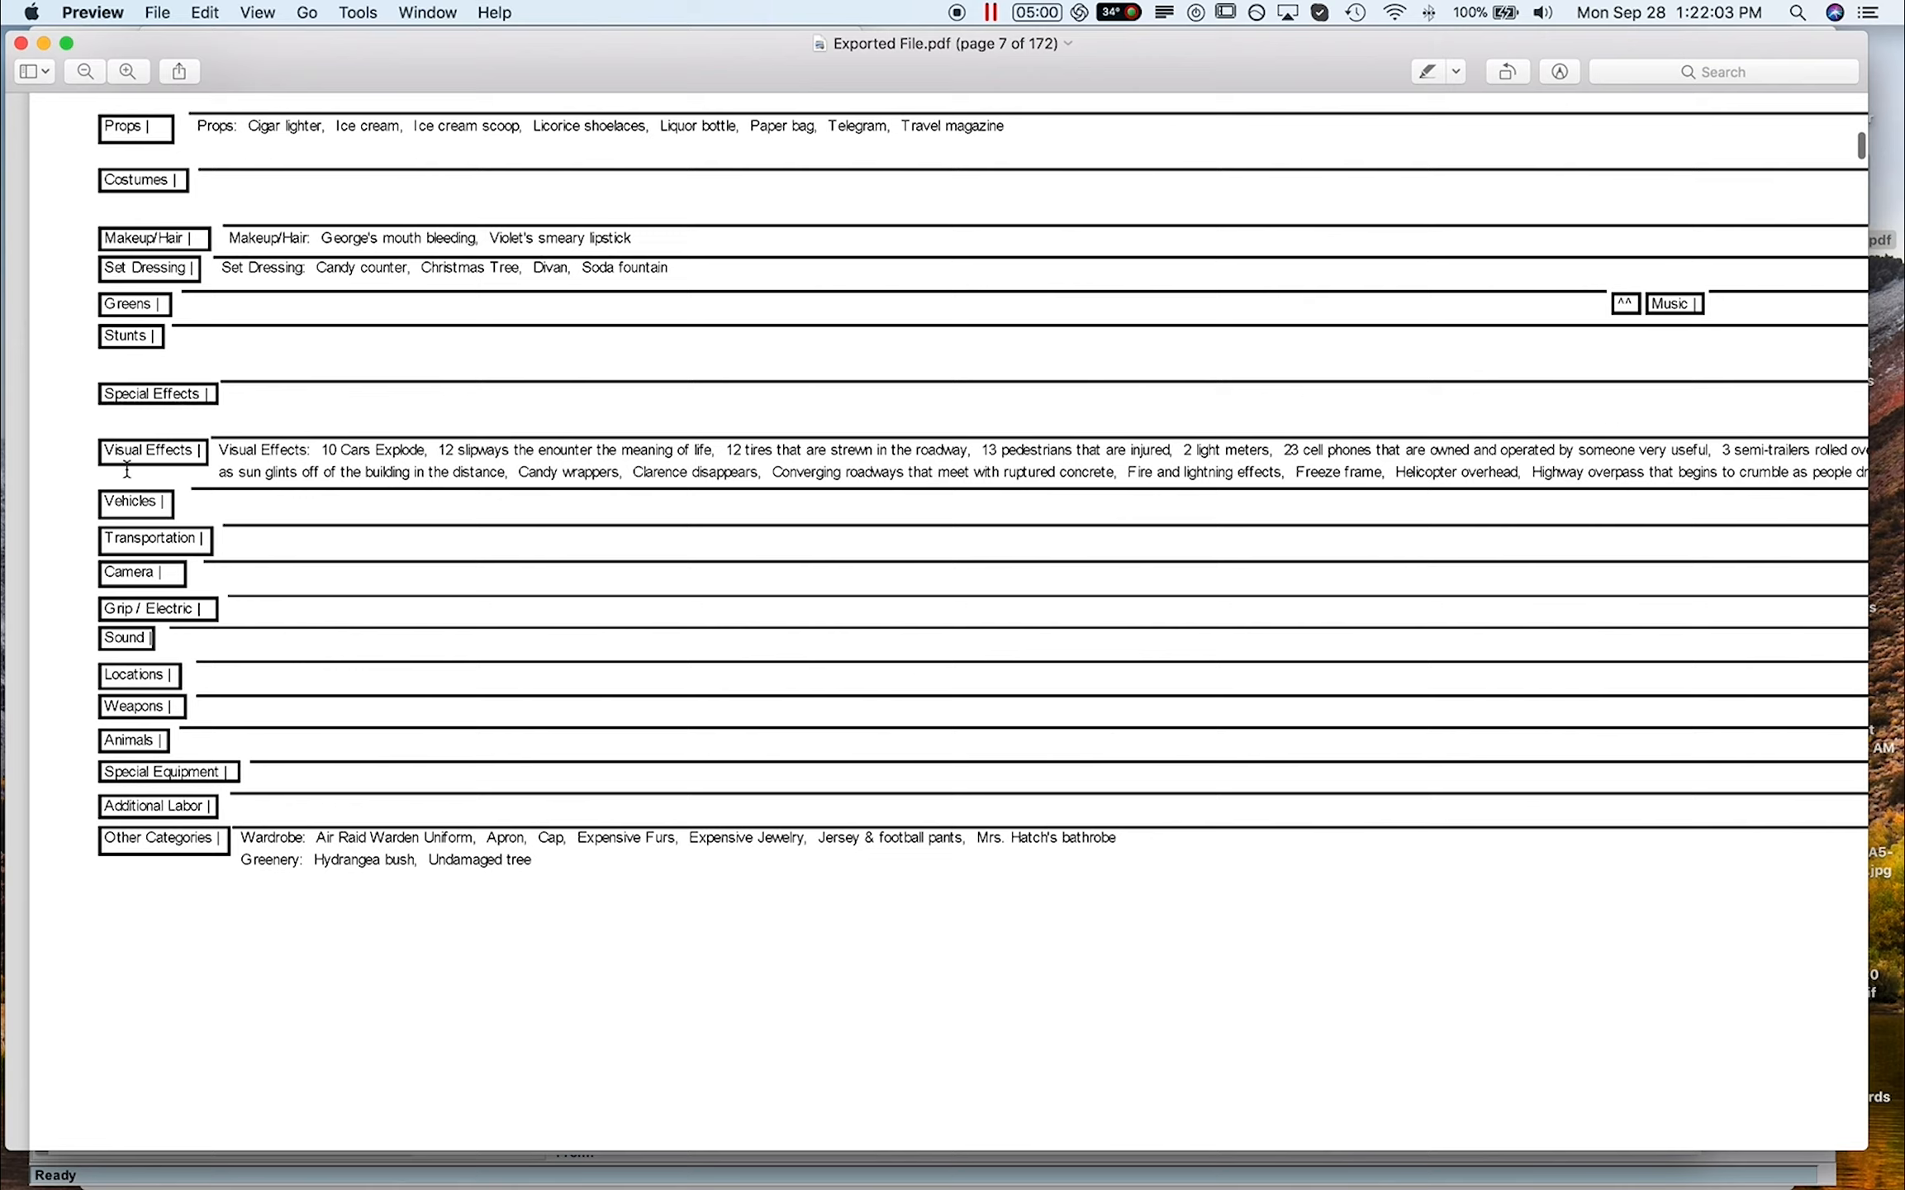
double_click(128, 307)
left_click_drag(261, 861, 551, 878)
left_click(525, 862)
Move the exported PDF aside, return to the report designer and set the Greens field to the Greenery category.
left_click_drag(232, 43, 484, 428)
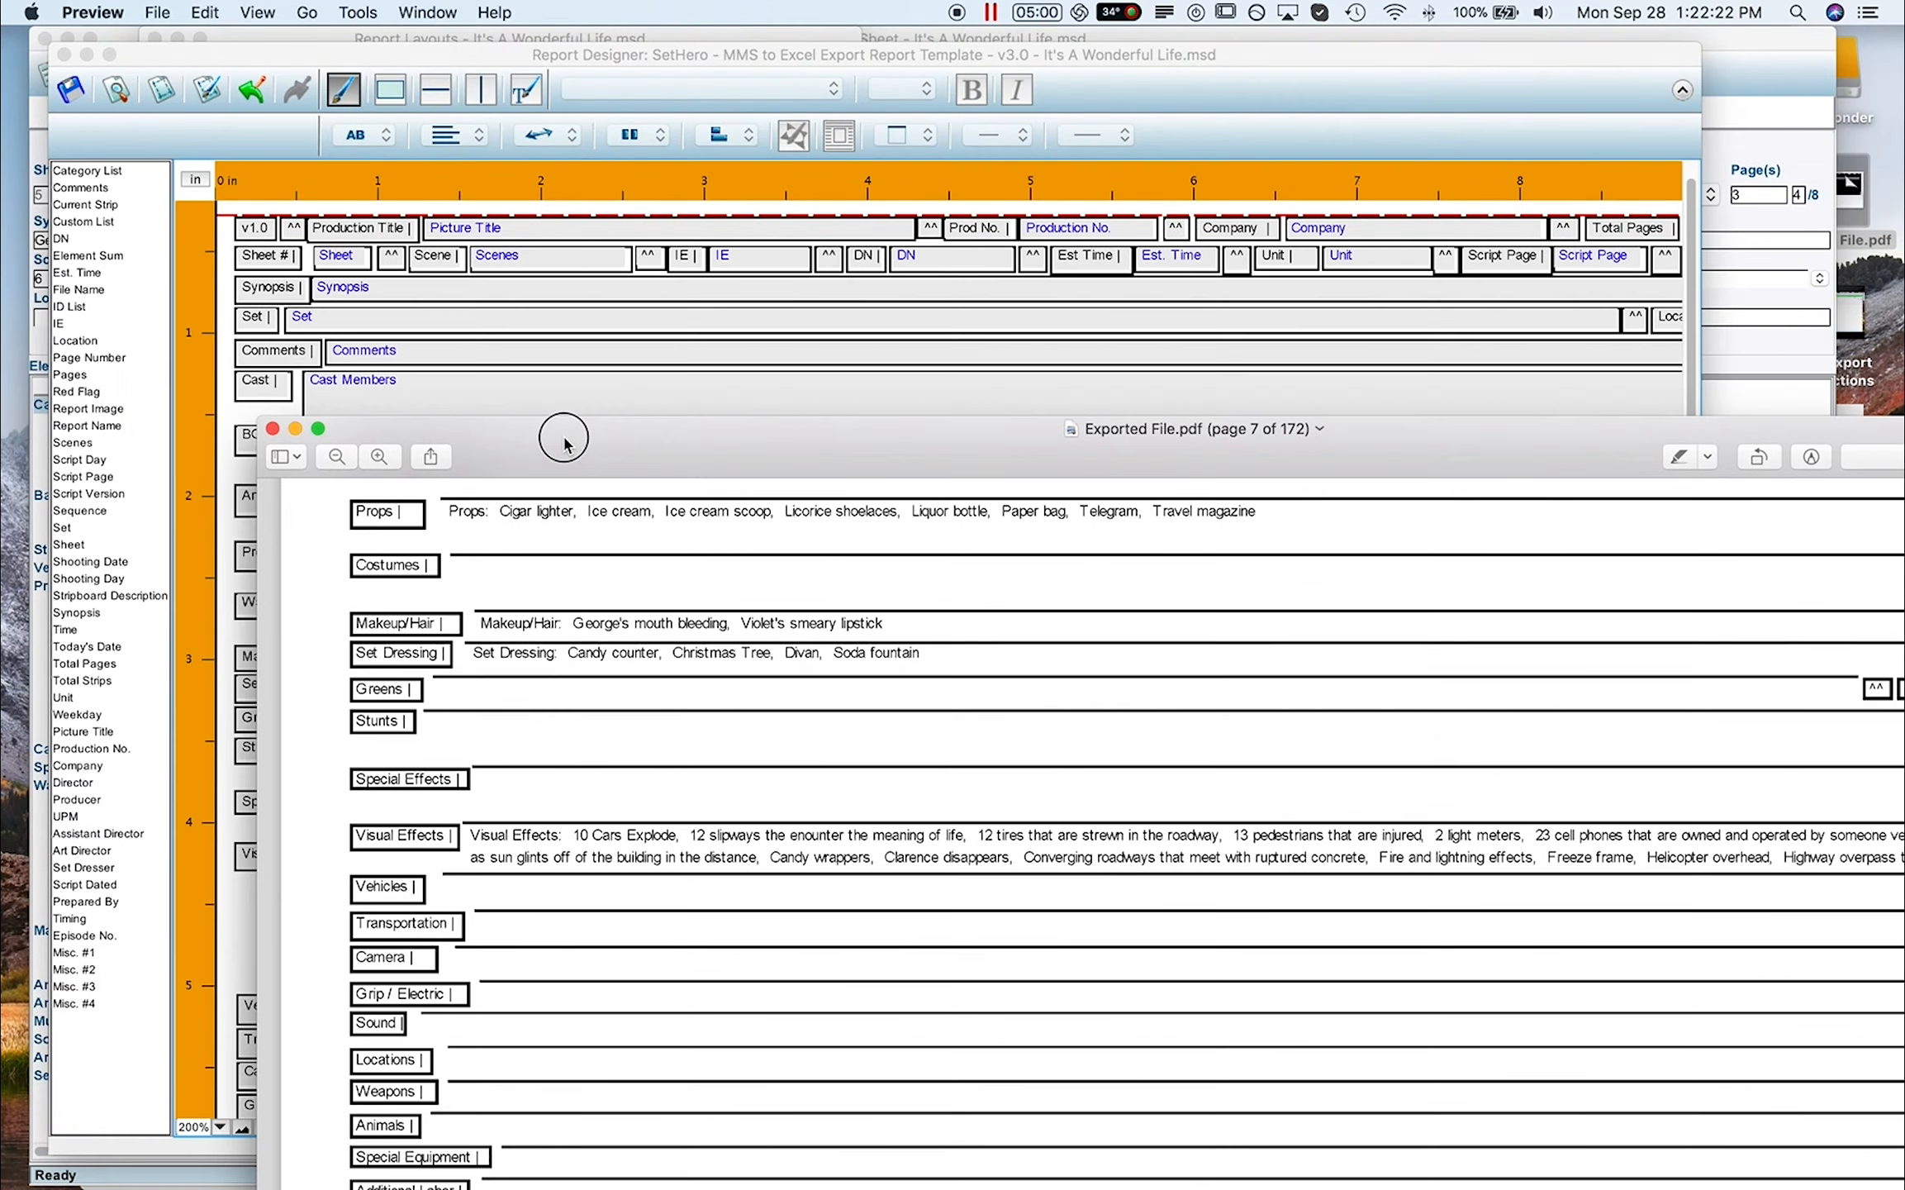
left_click(210, 405)
scroll(376, 738, "down", 2)
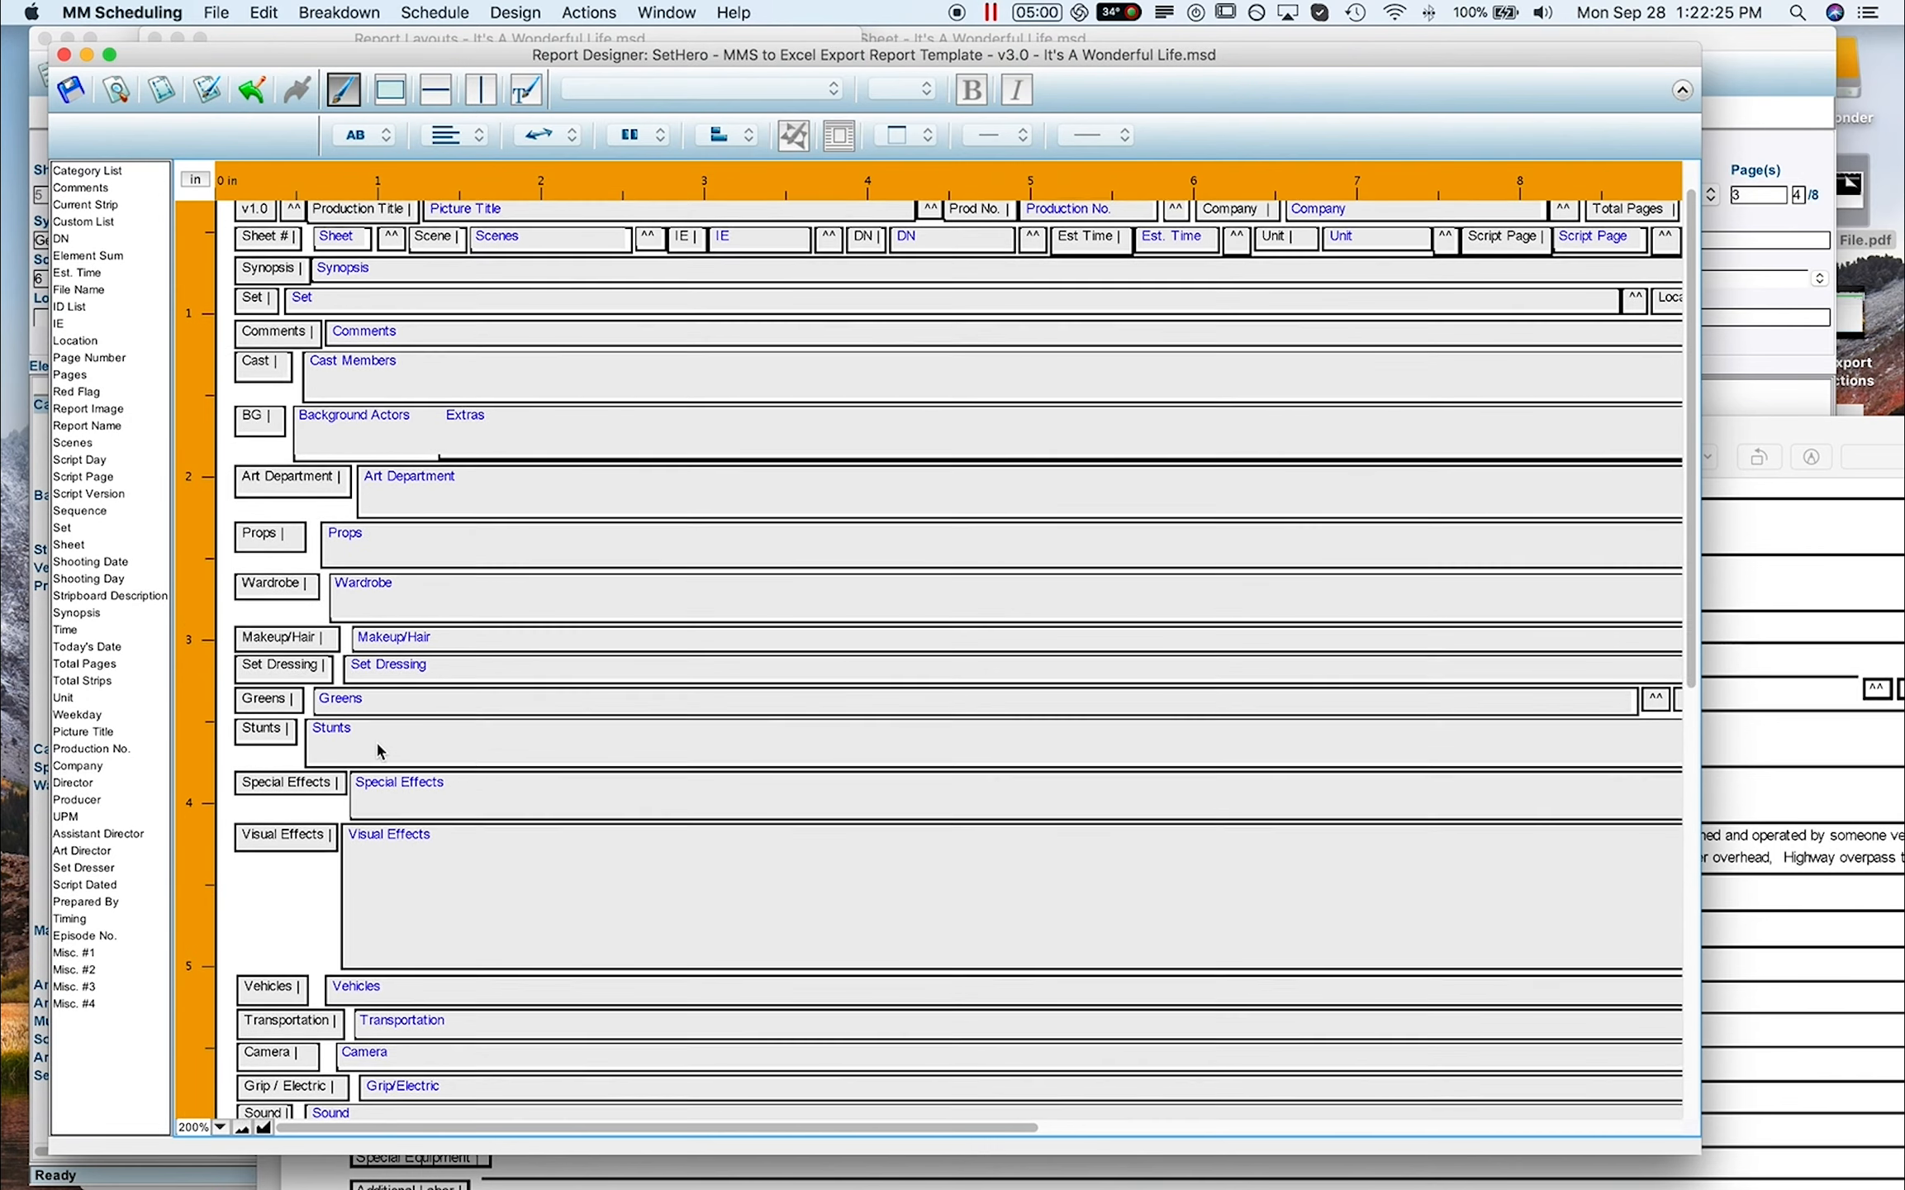
left_click(279, 693)
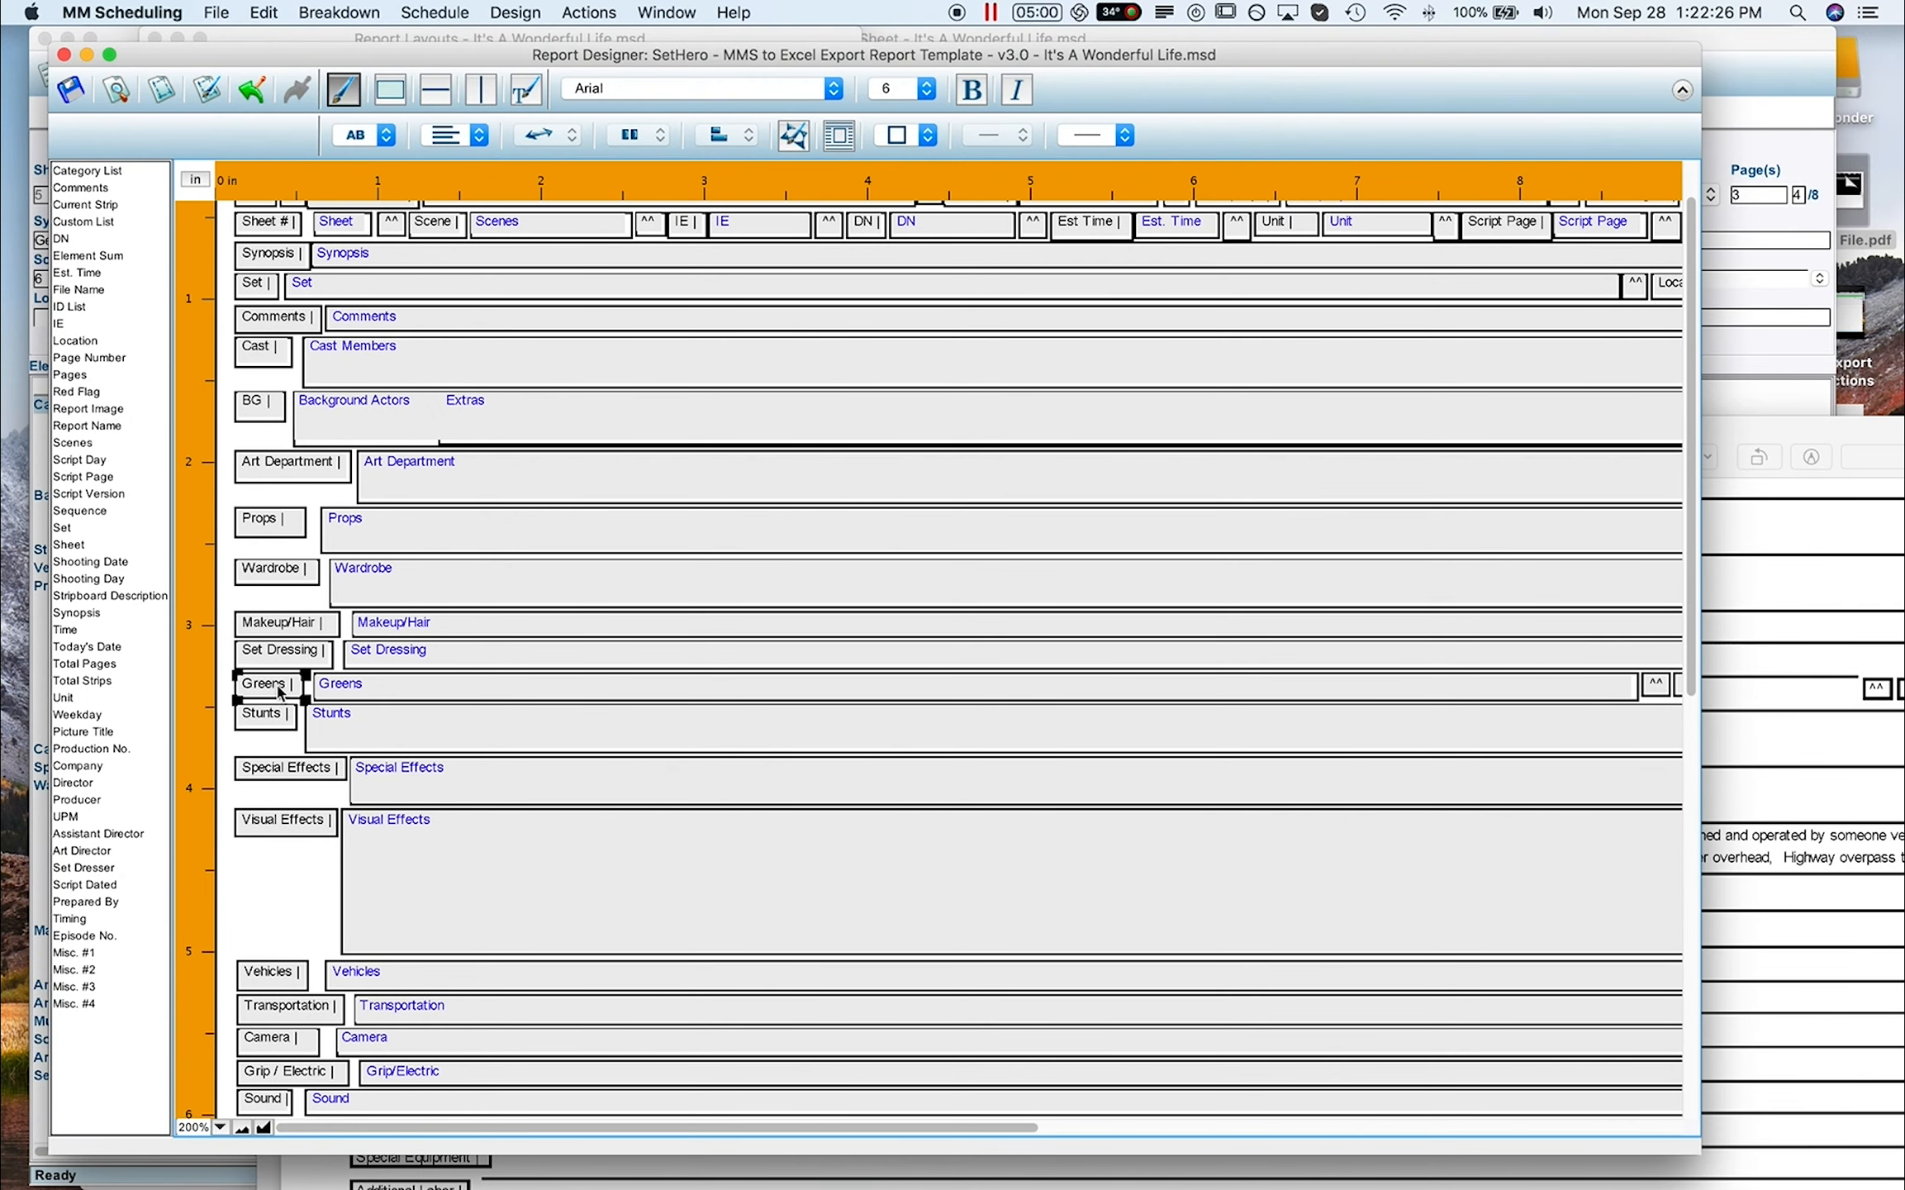
left_click(381, 694)
double_click(347, 692)
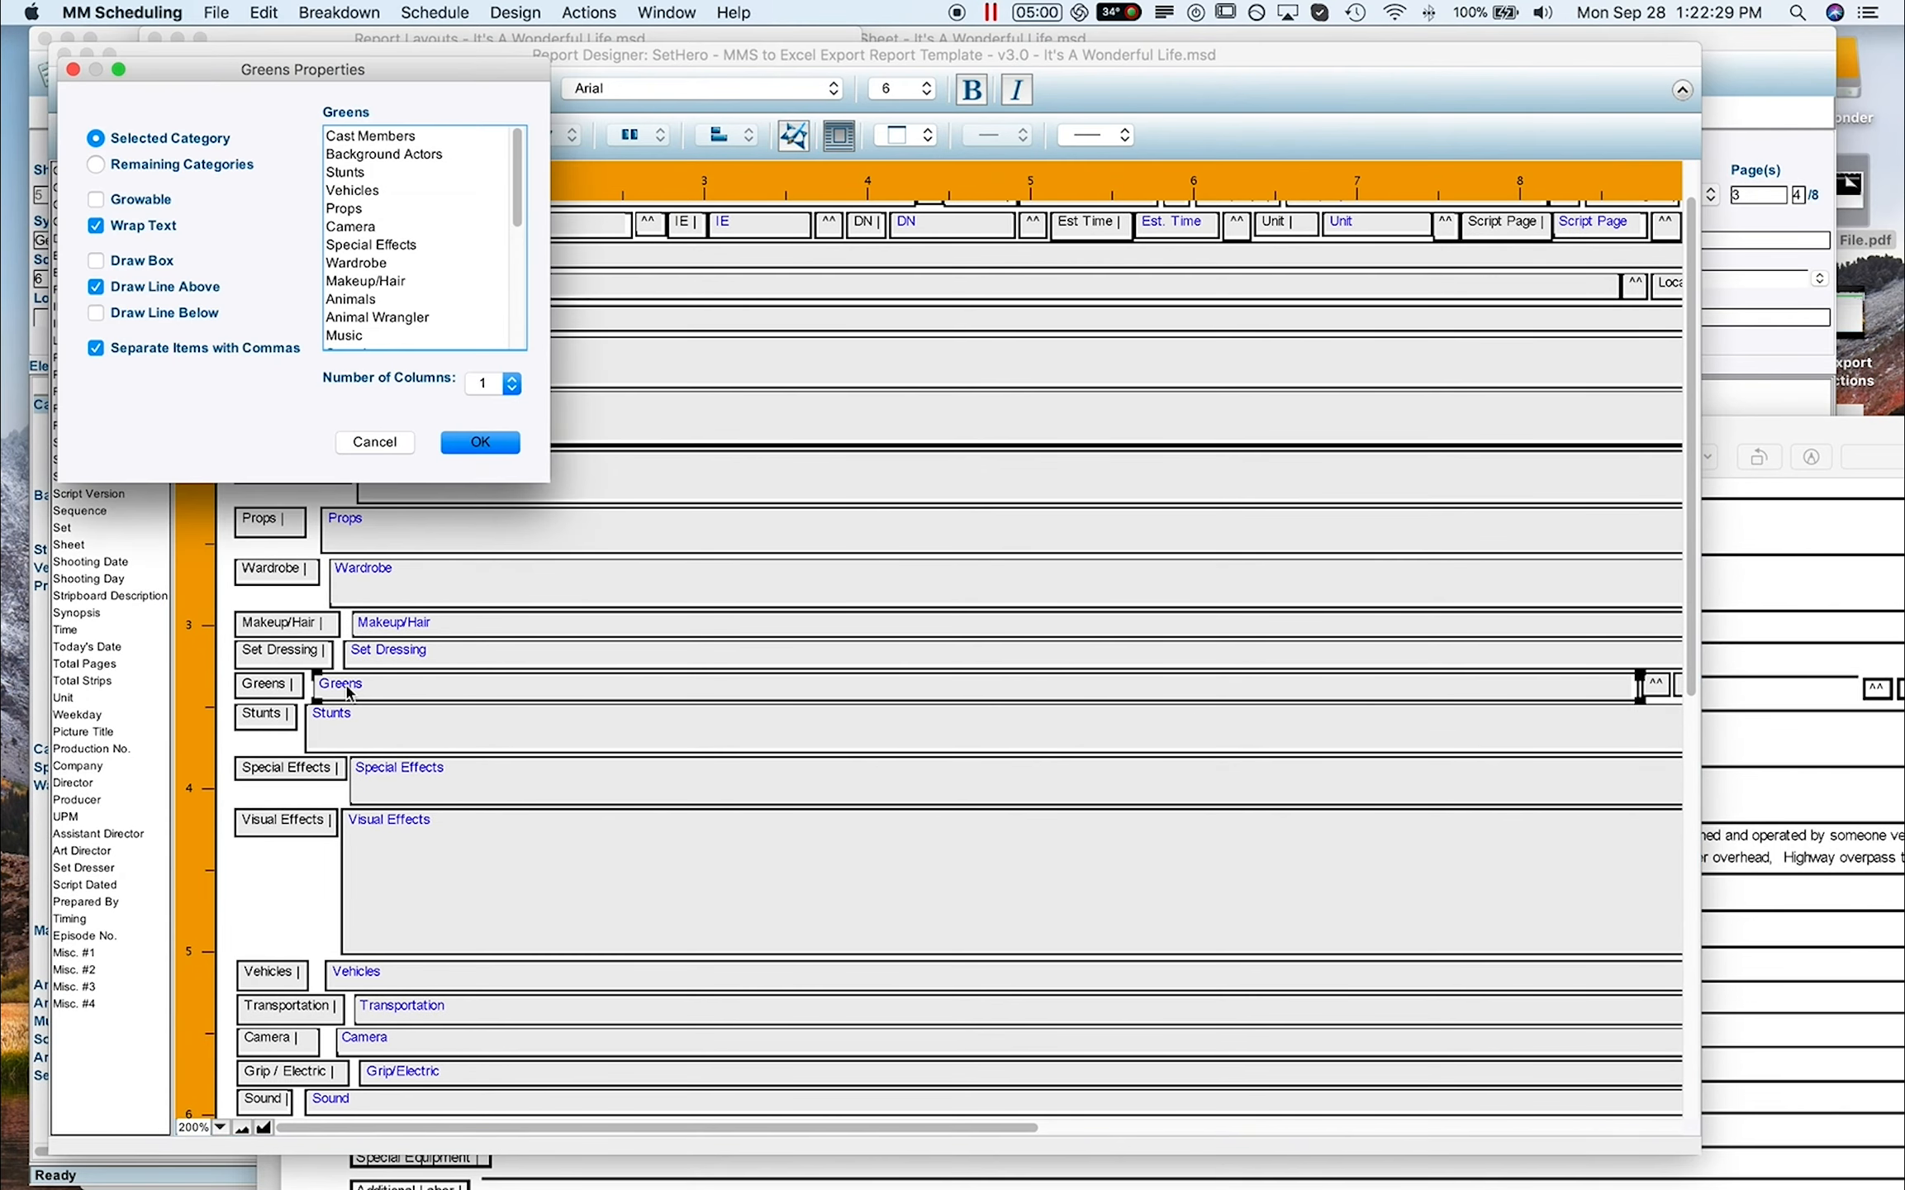
left_click_drag(521, 203, 519, 281)
left_click(385, 214)
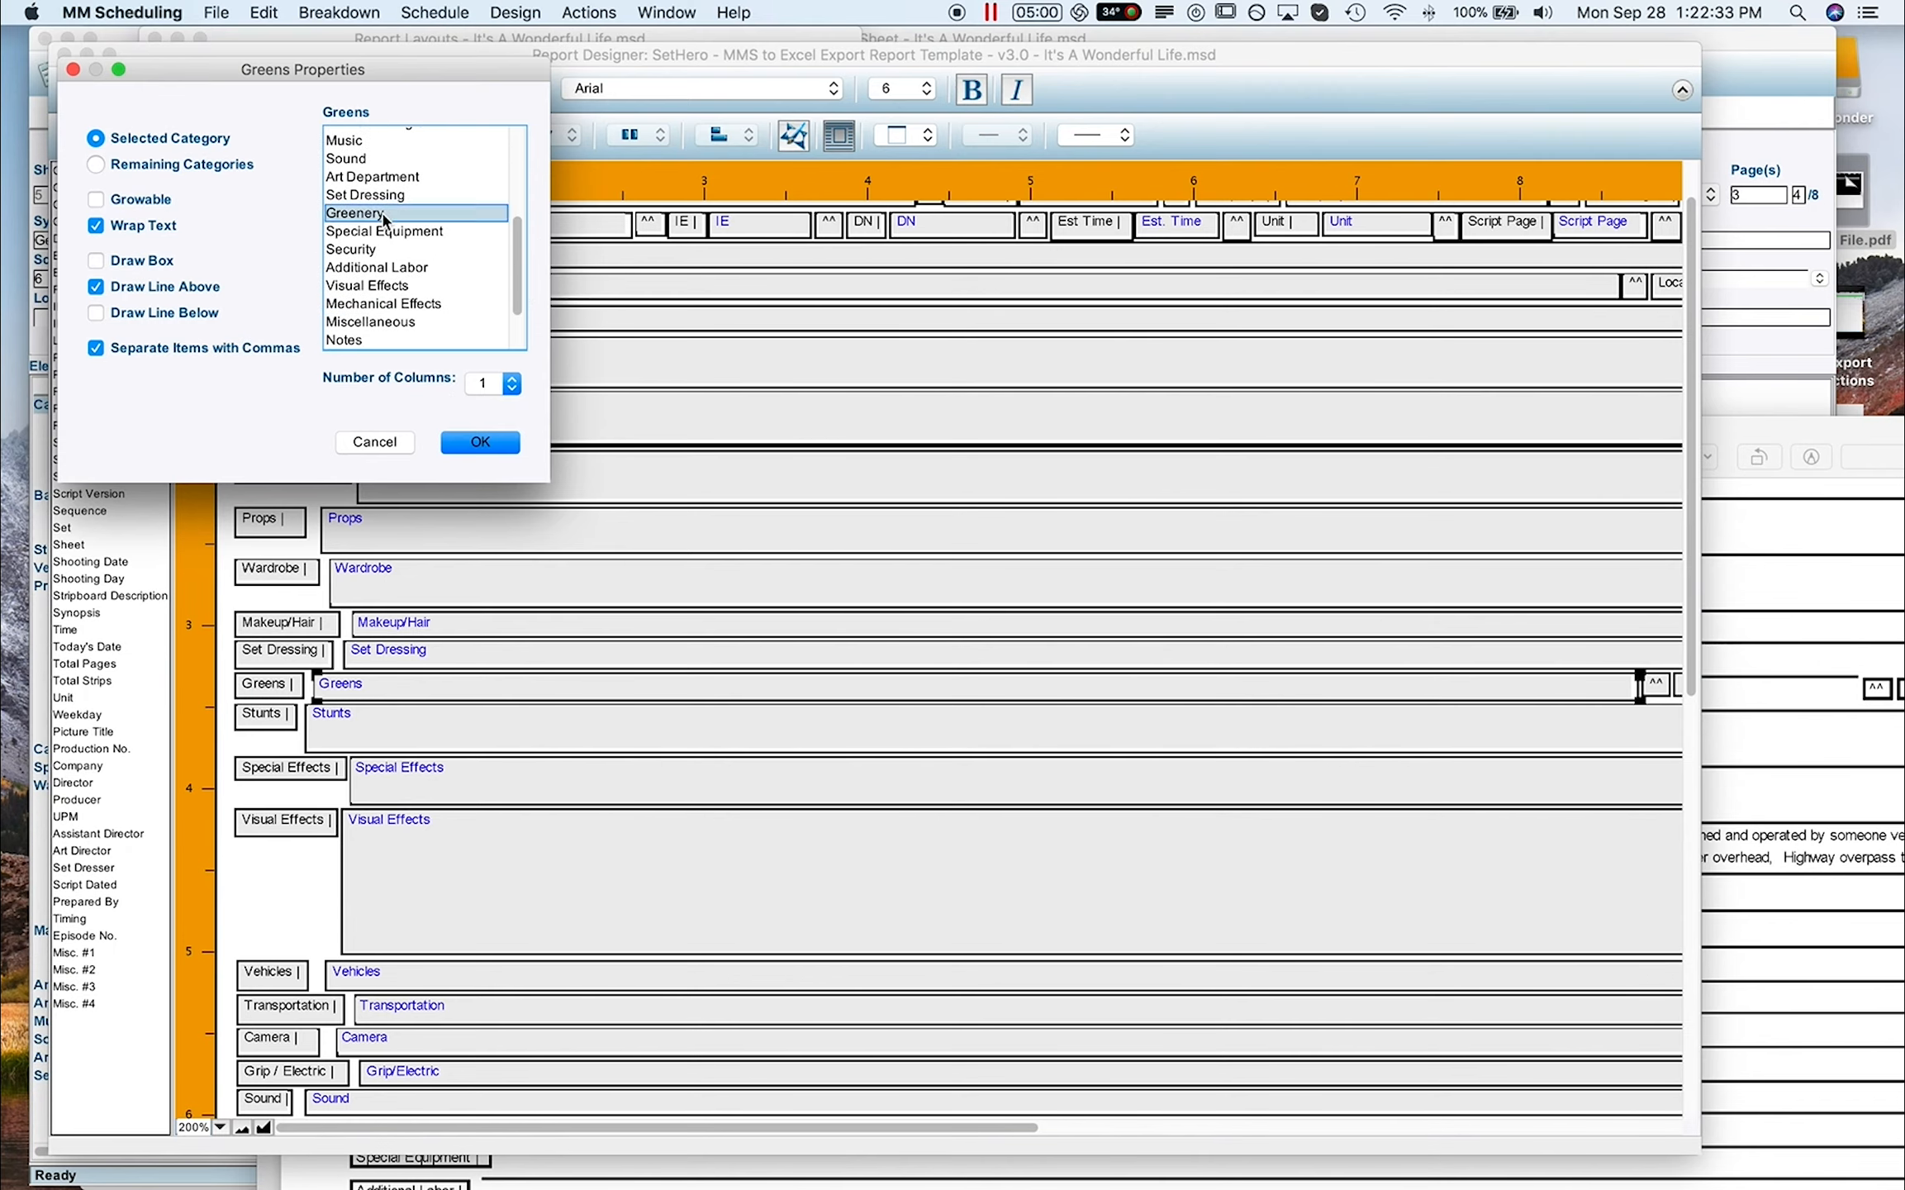
left_click(480, 442)
Widen the Greens label box slightly and change its text to "Greenery |".
left_click(278, 692)
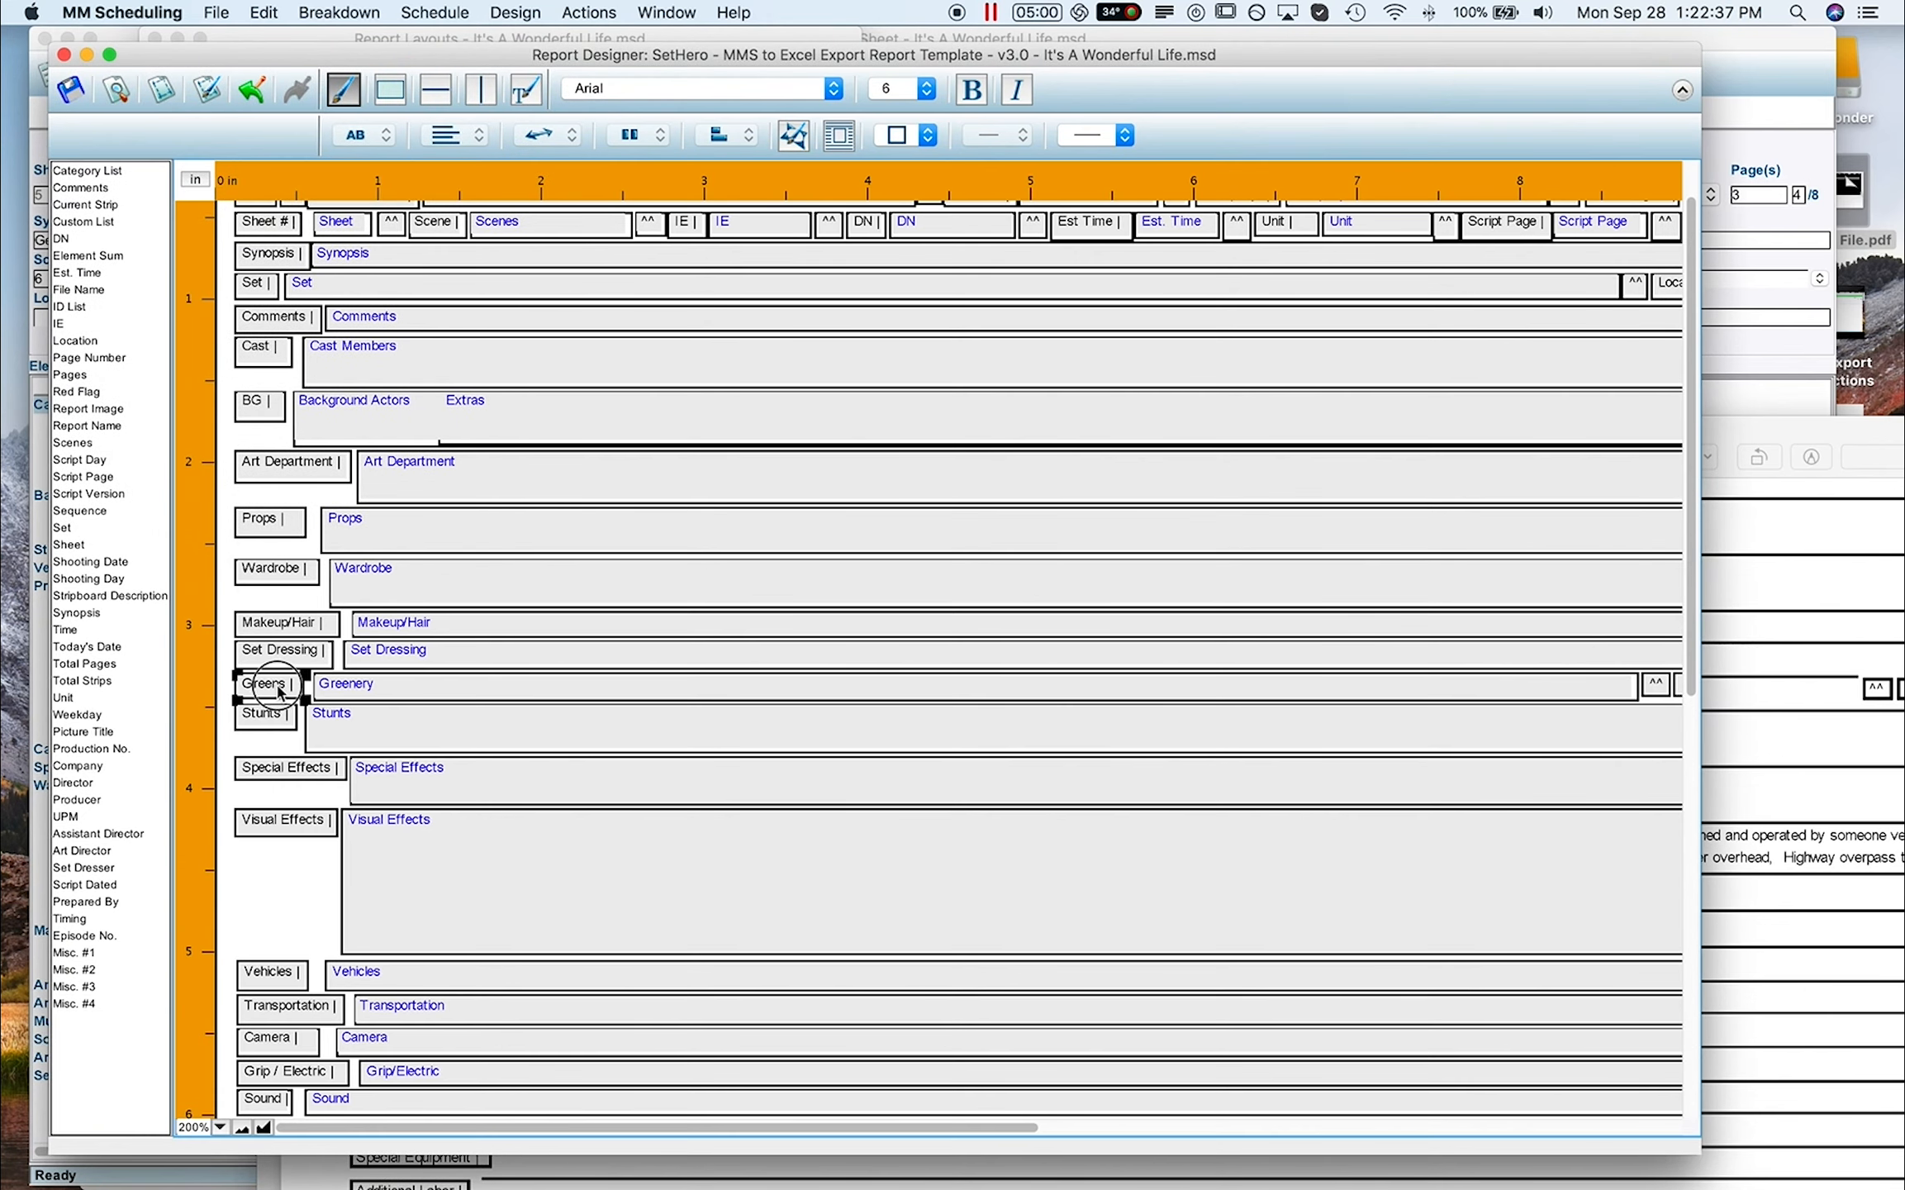
left_click_drag(304, 691, 311, 692)
left_click(288, 693)
double_click(288, 699)
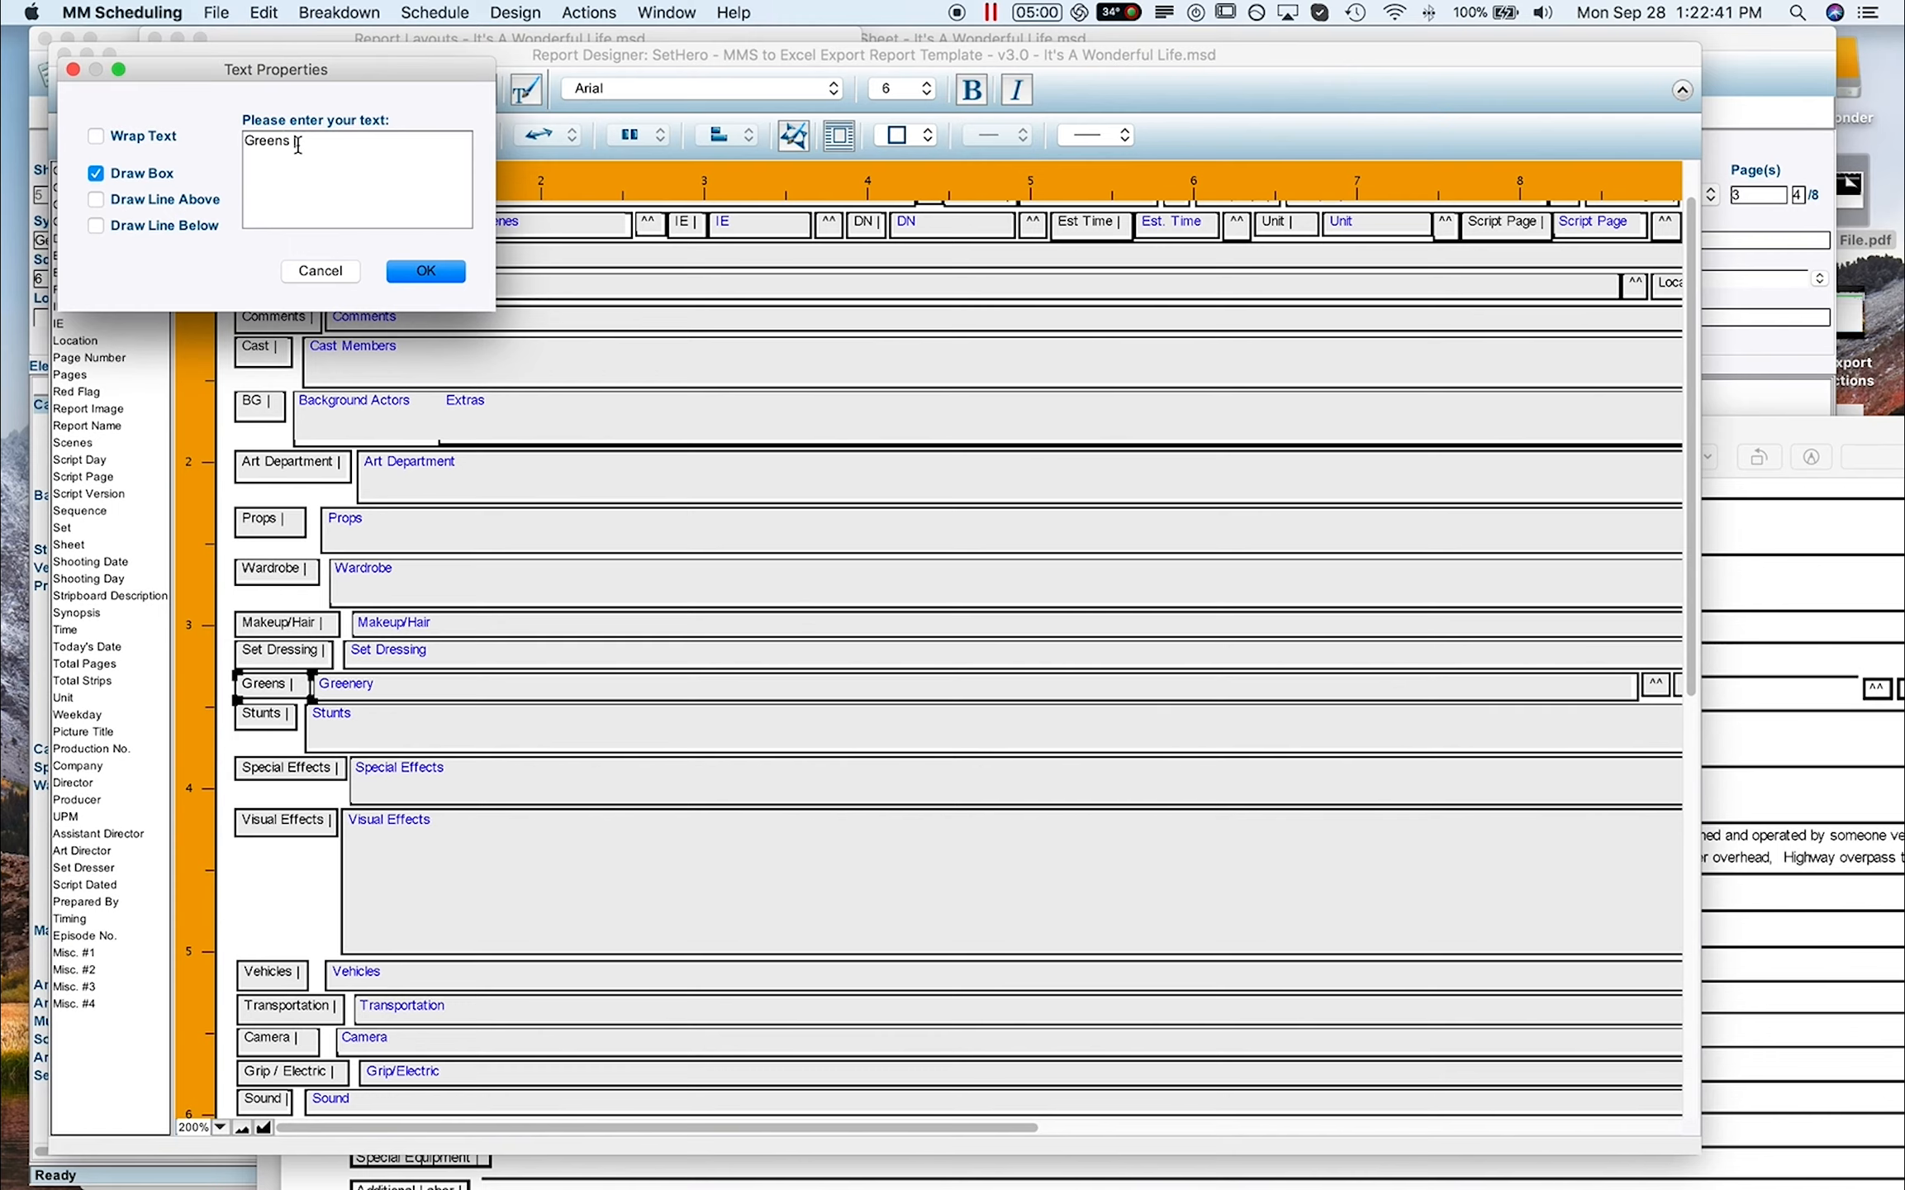
type("ery")
left_click(436, 271)
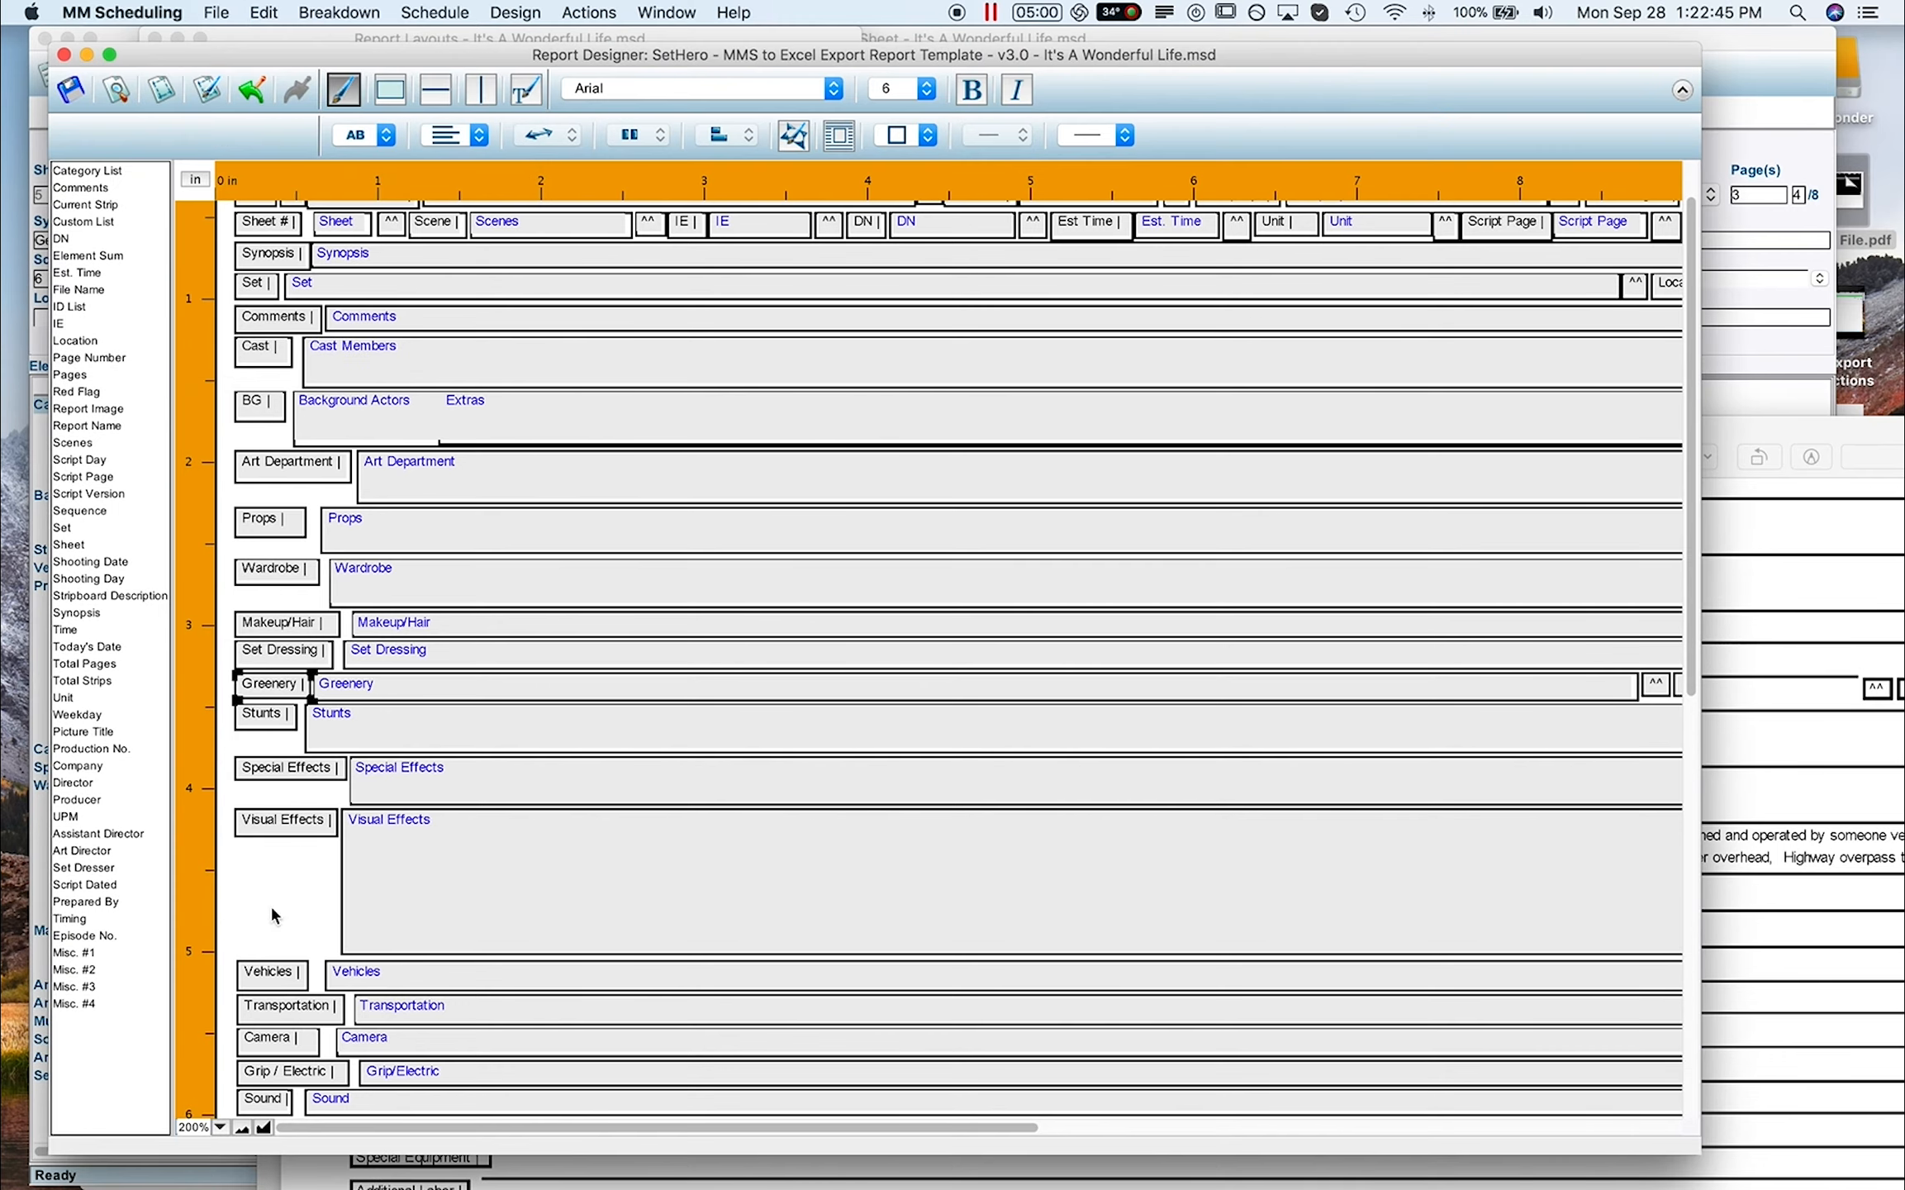
Preview the report and go forward to page 7.
left_click(118, 90)
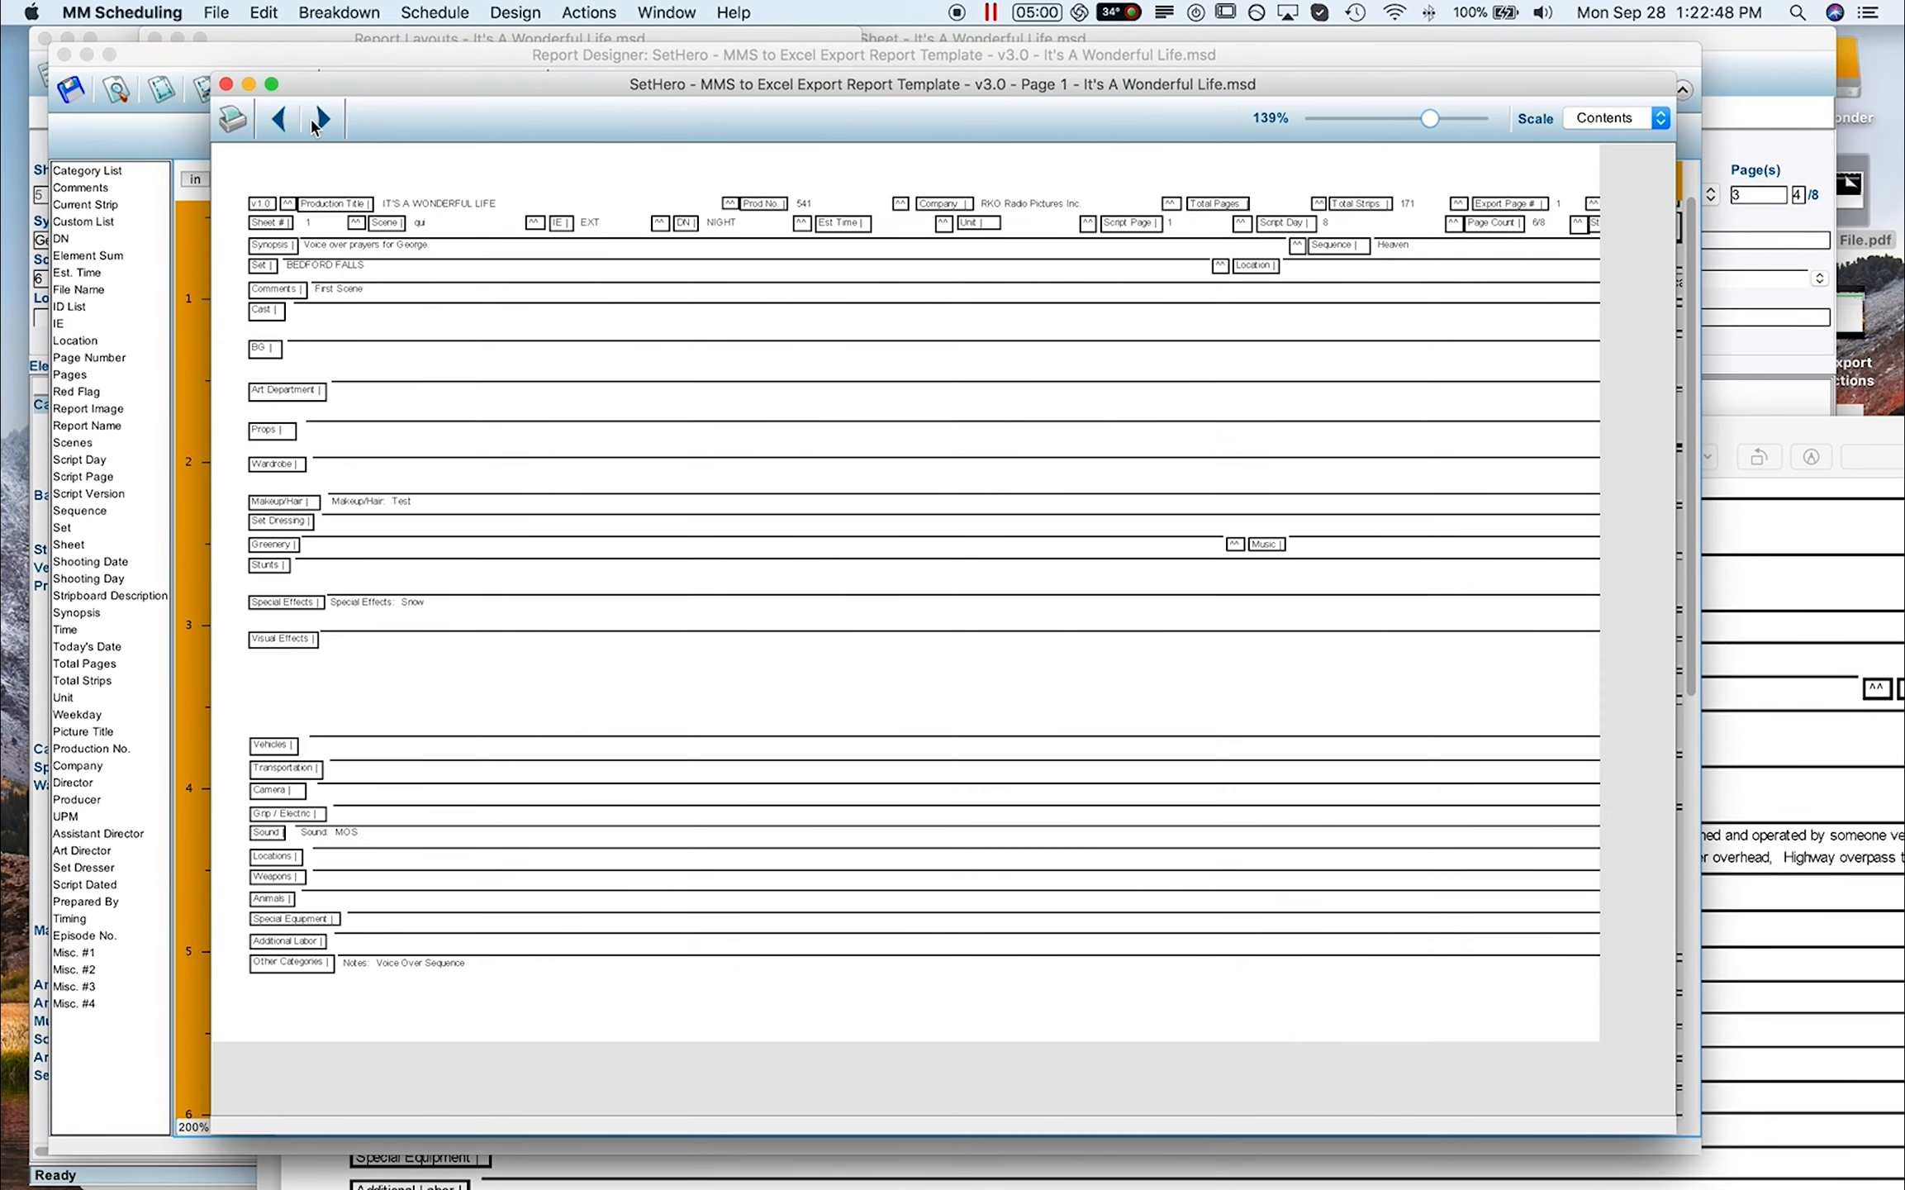
left_click(322, 121)
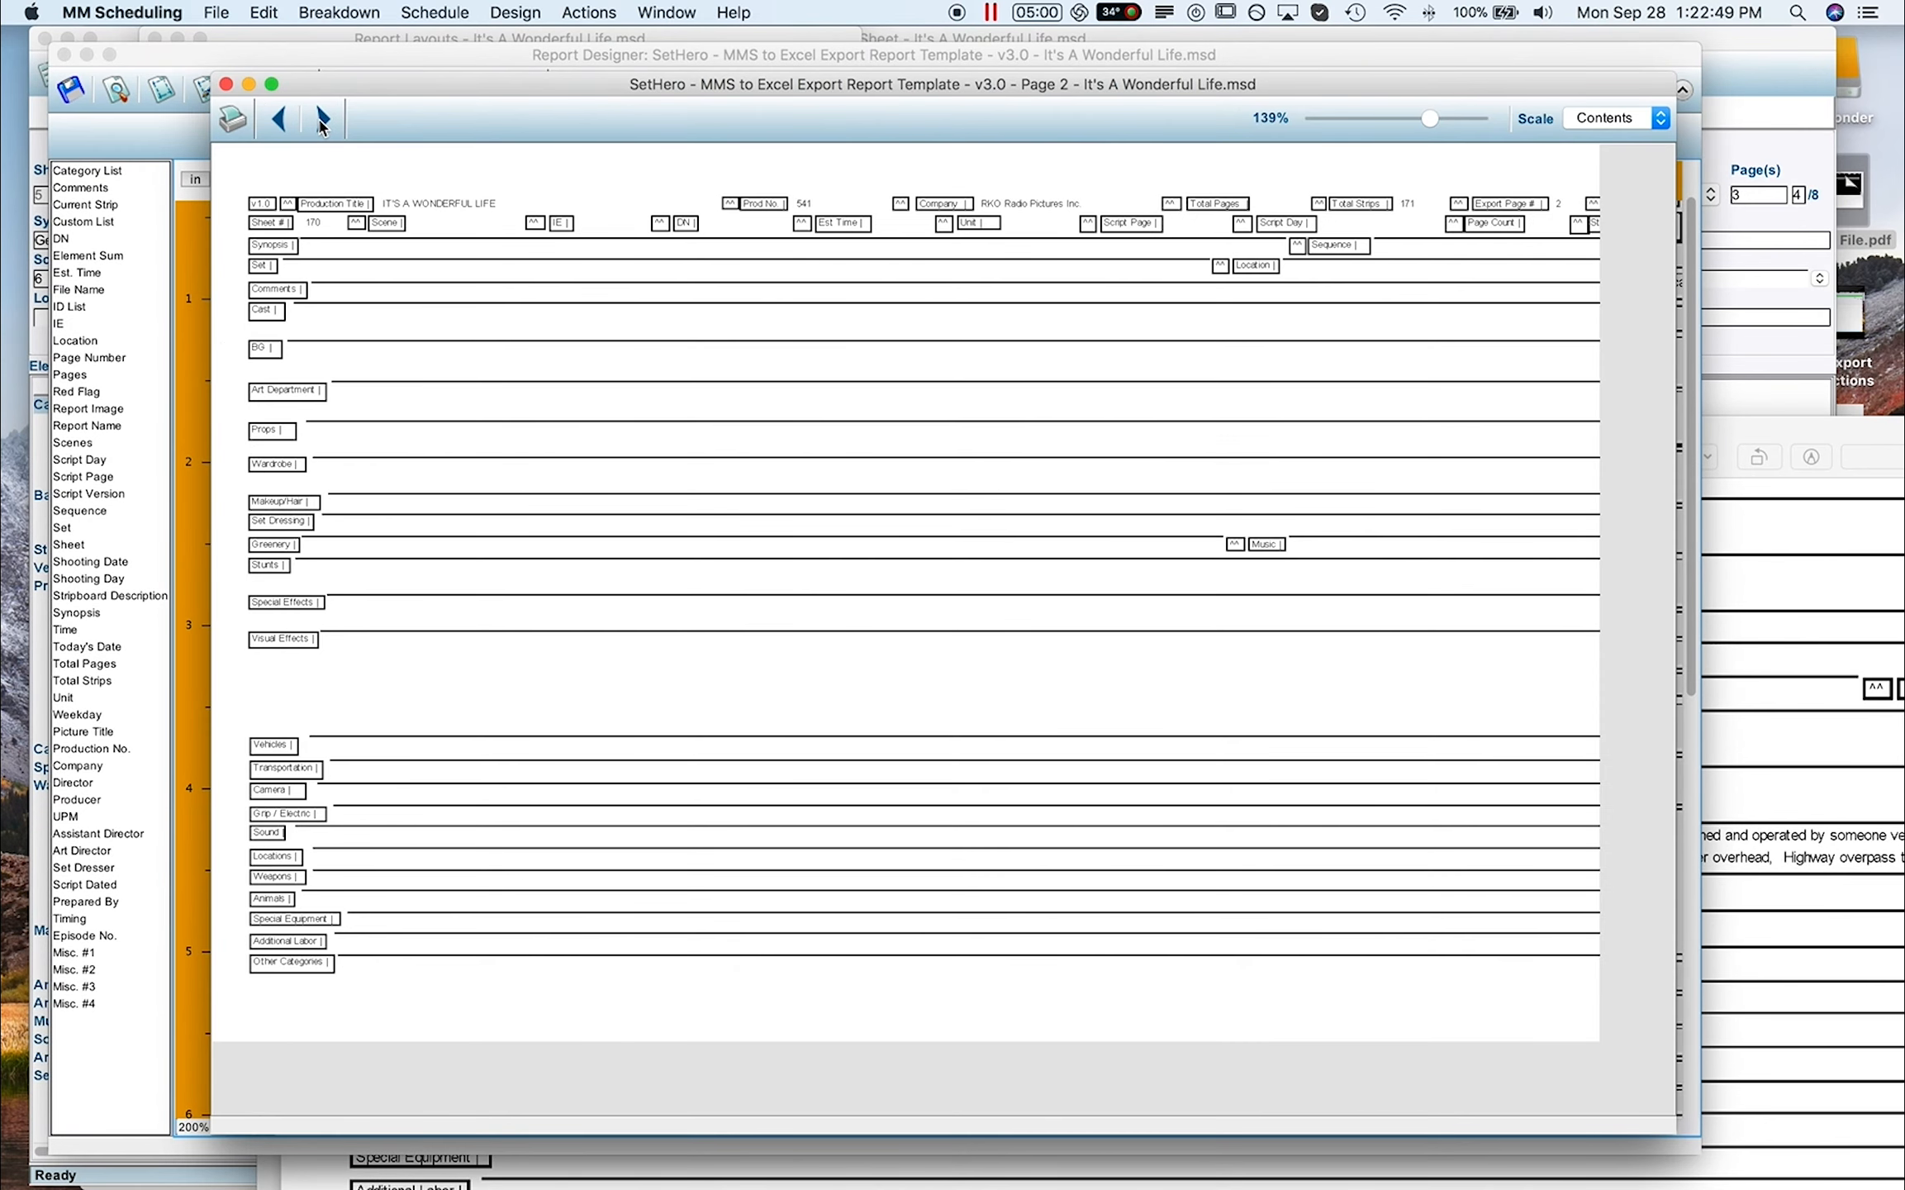
left_click(321, 121)
left_click(321, 121)
left_click(321, 121)
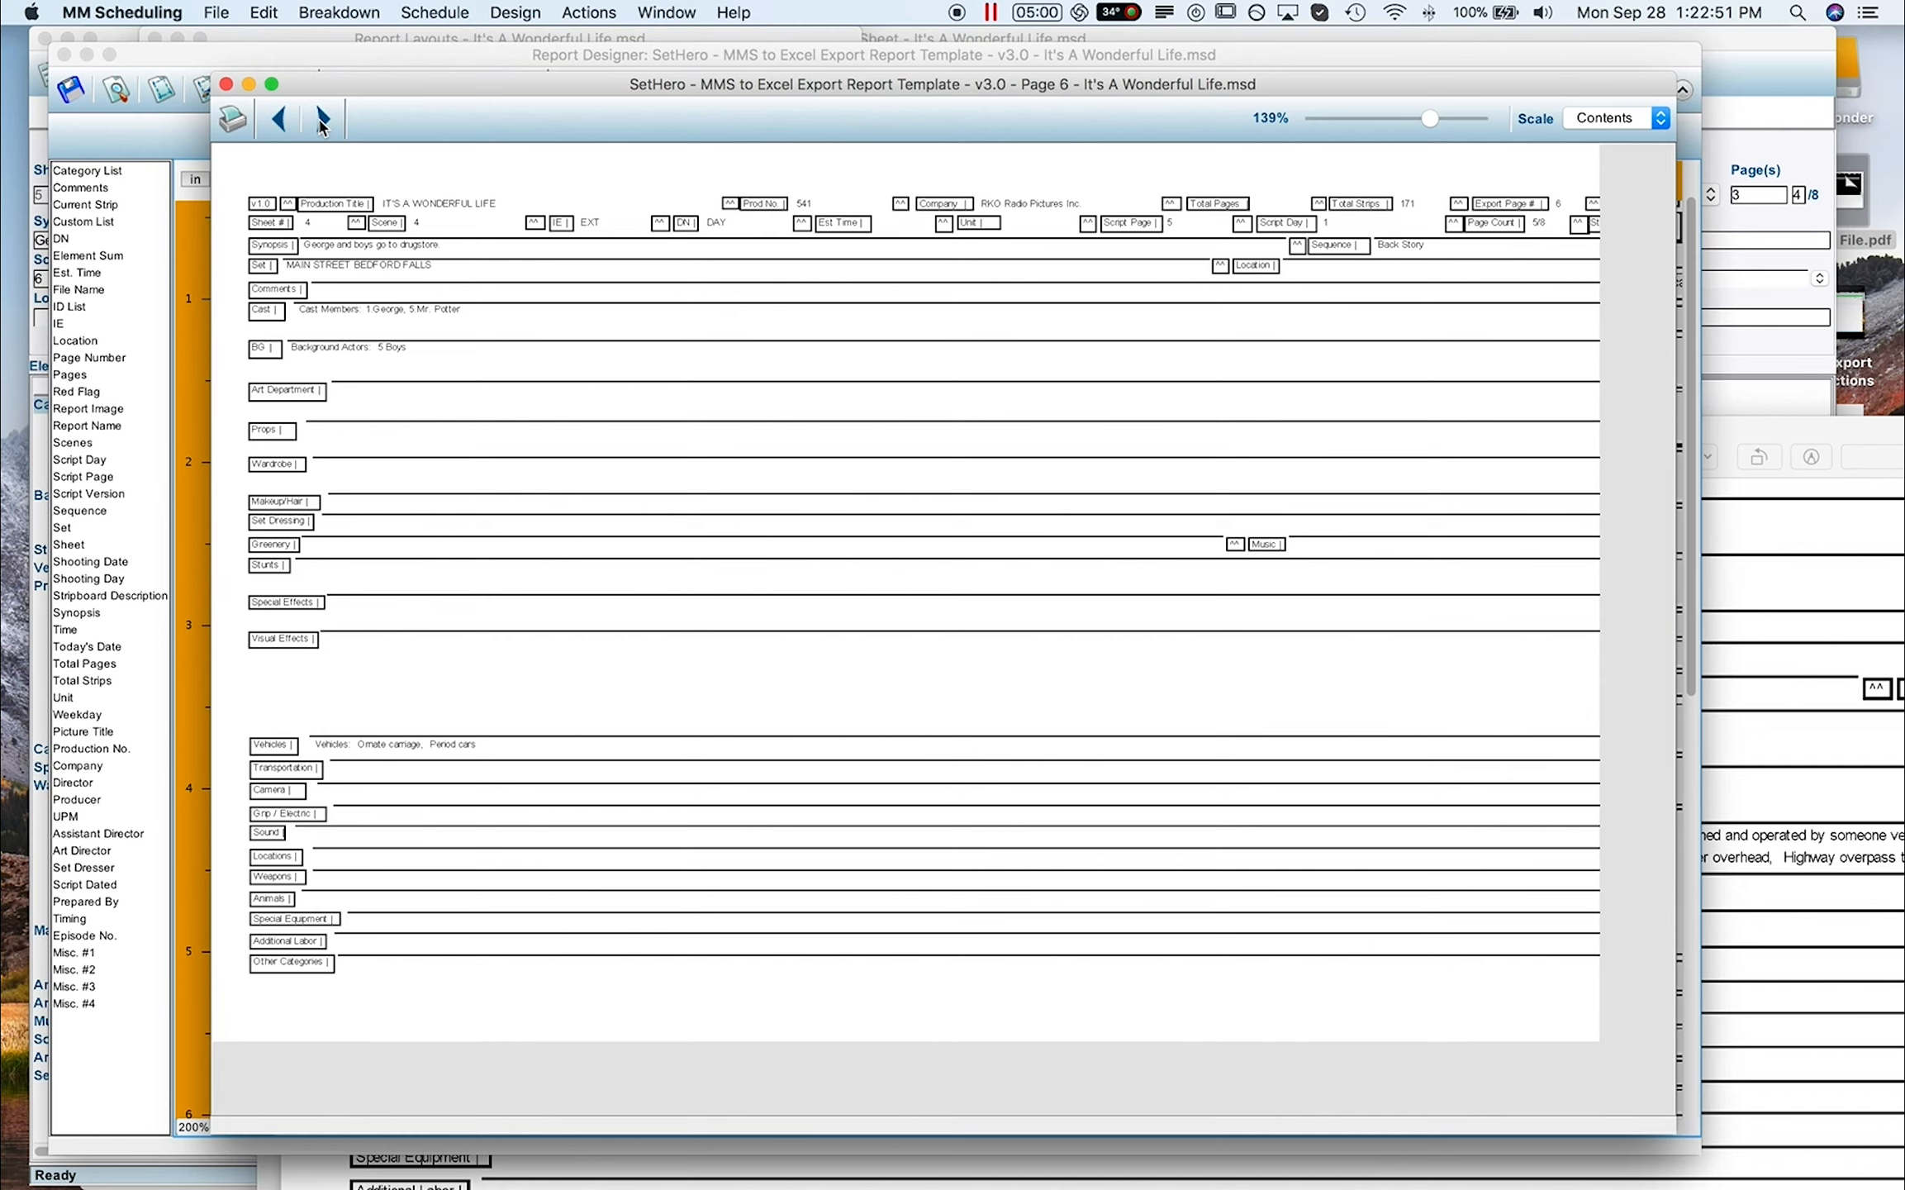
left_click(321, 121)
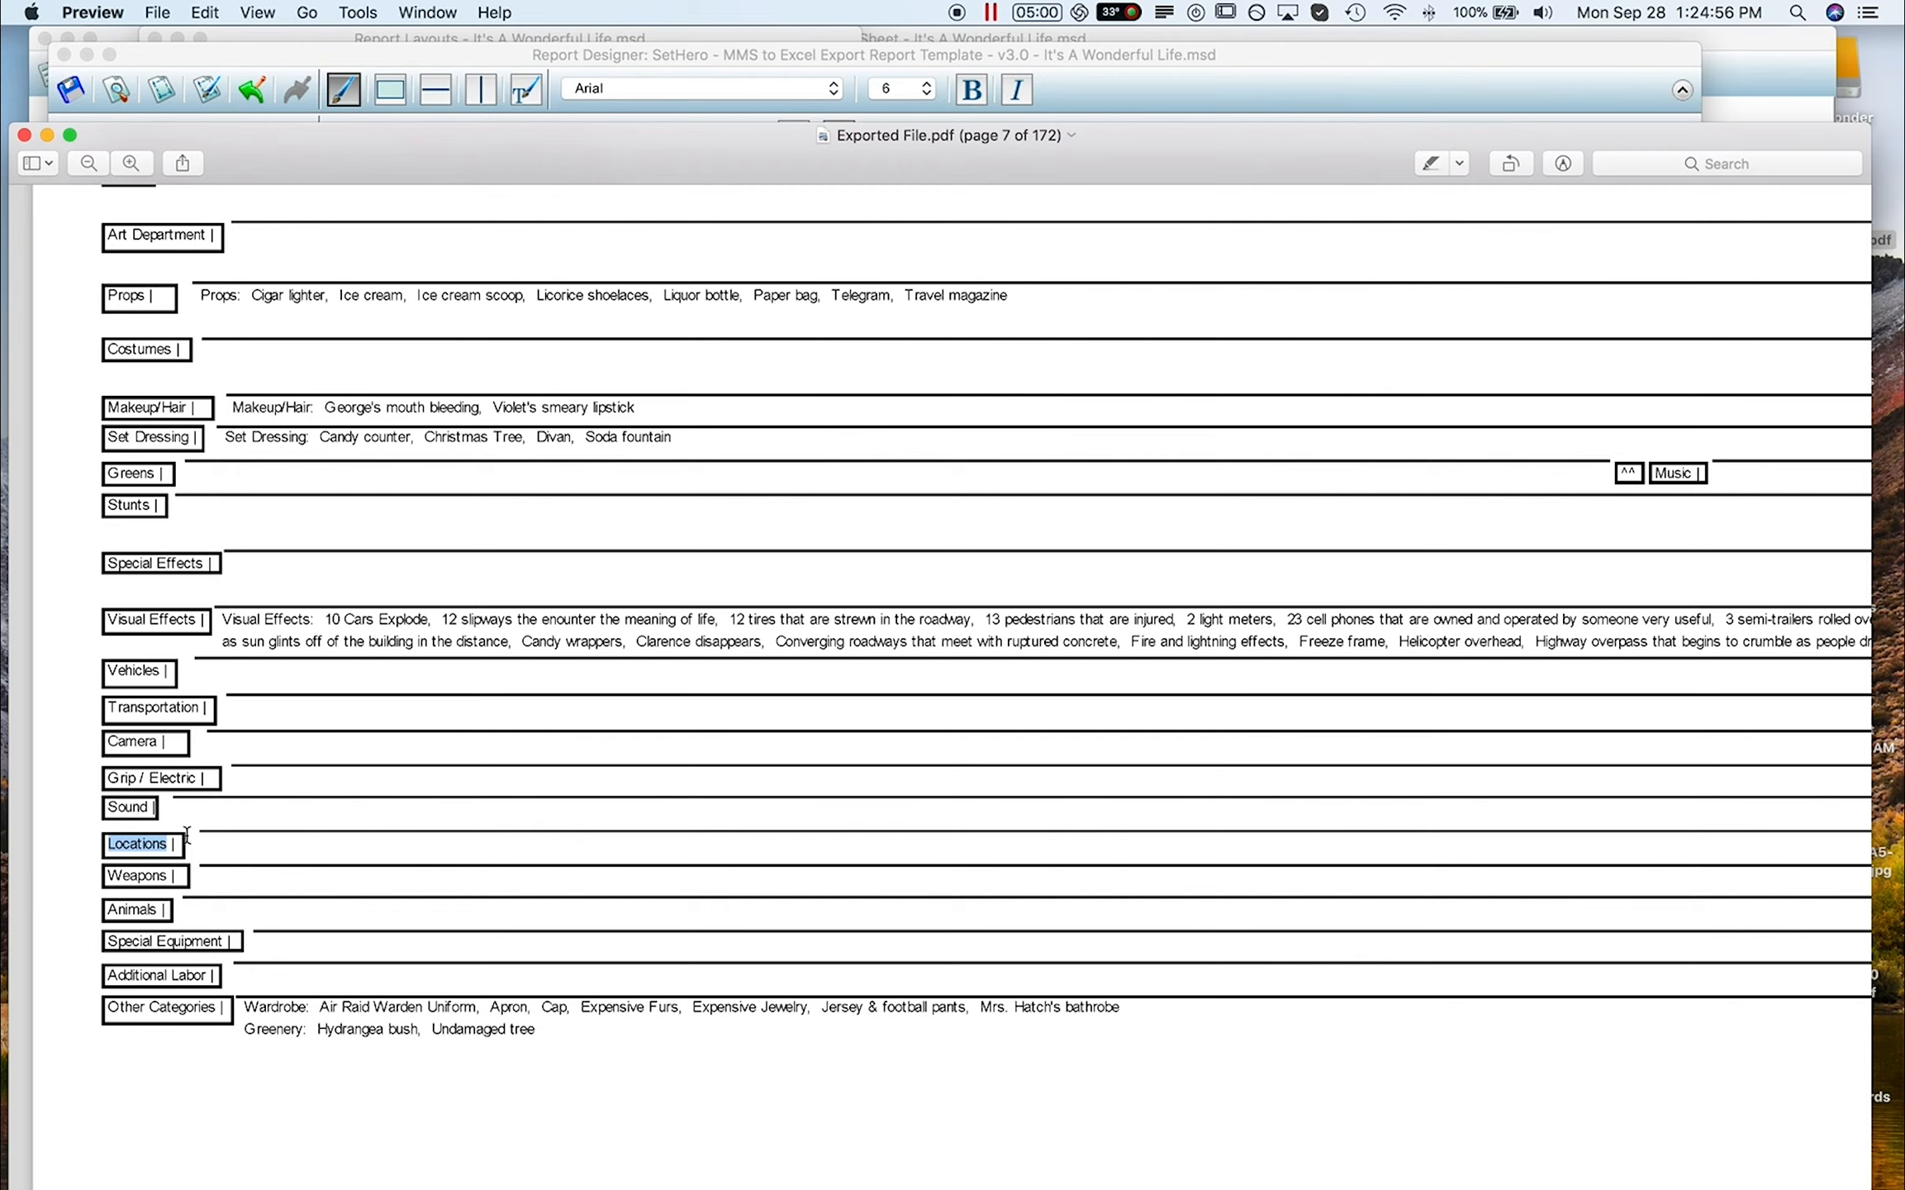
Look through the category rows on page 7 of the exported PDF, from the header down to Other Categories.
scroll(306, 909, "down", 5)
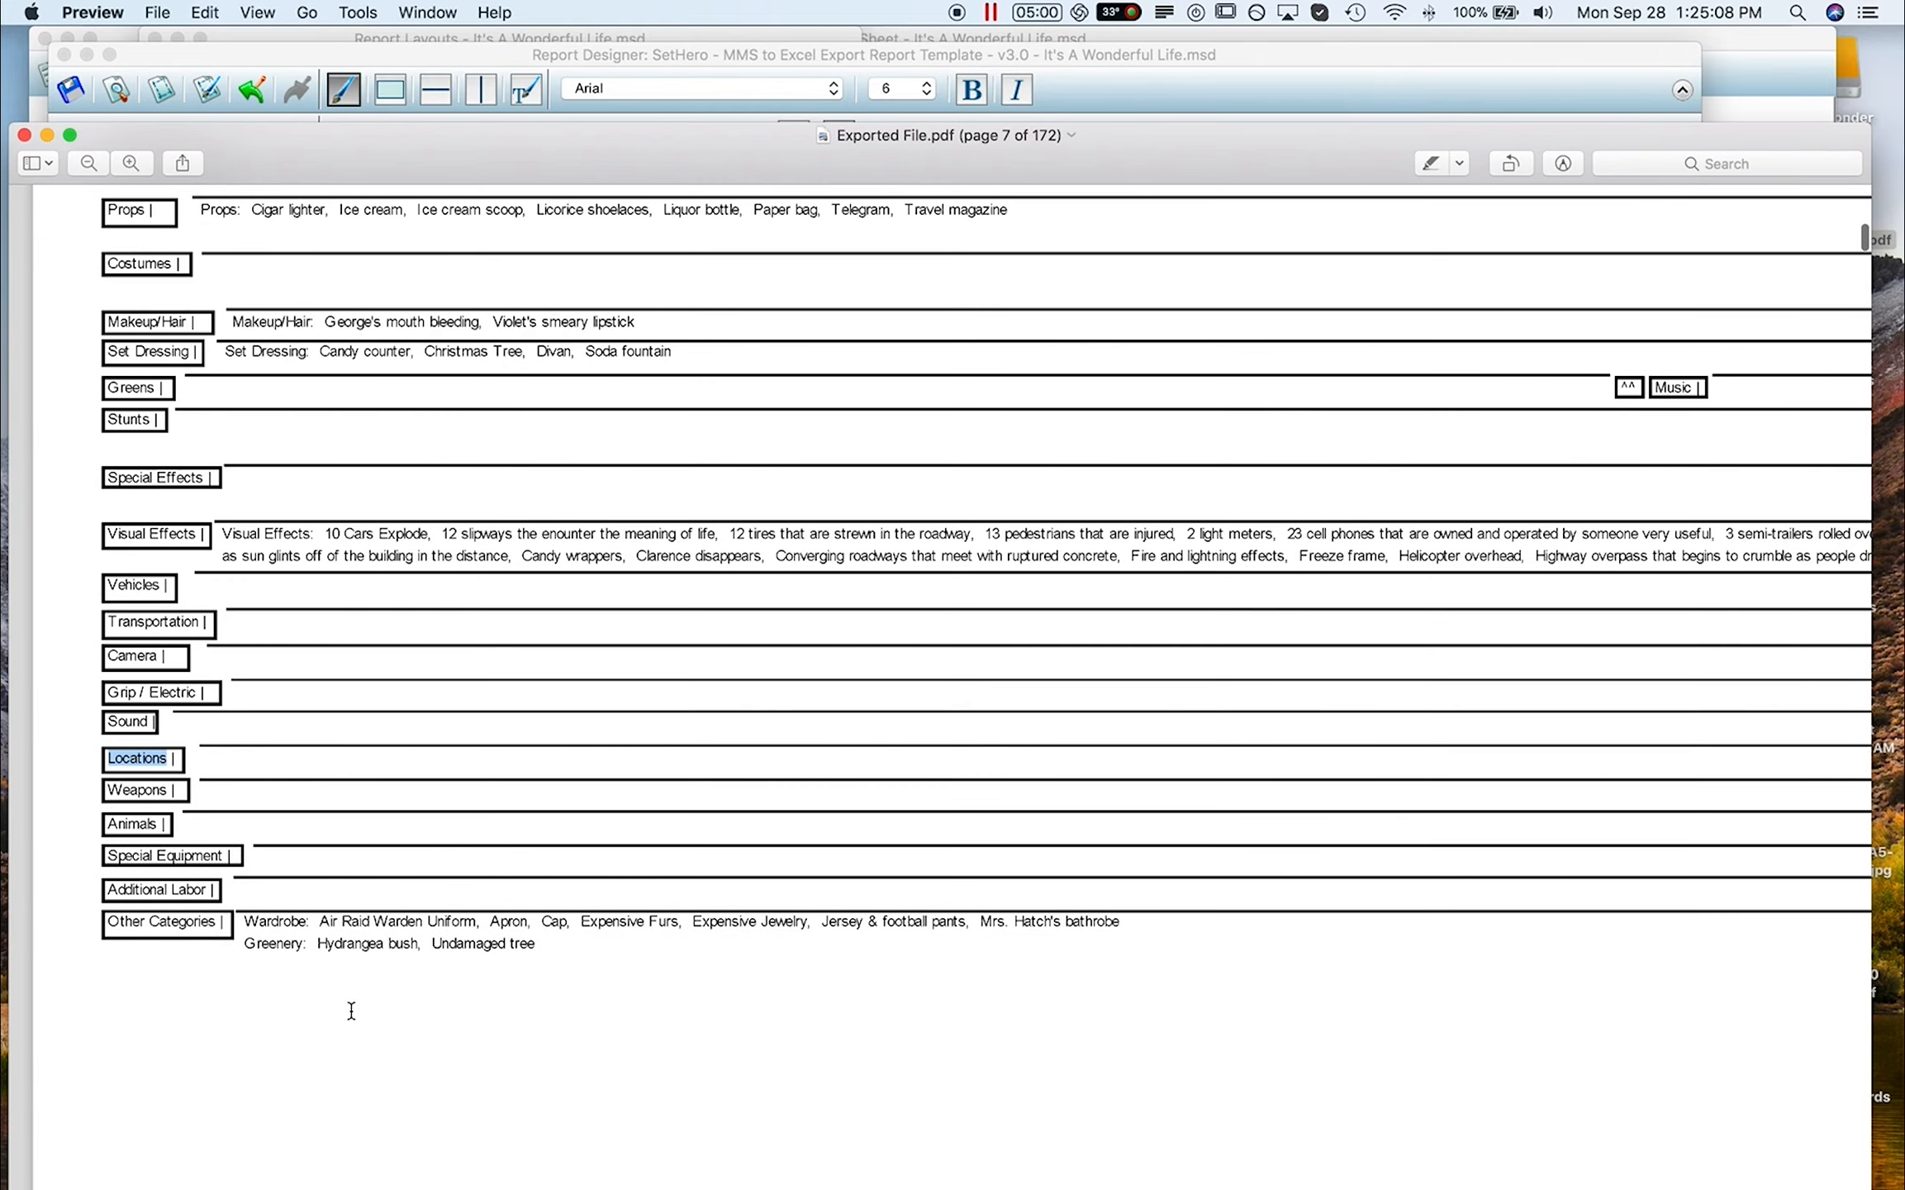
scroll(360, 905, "up", 8)
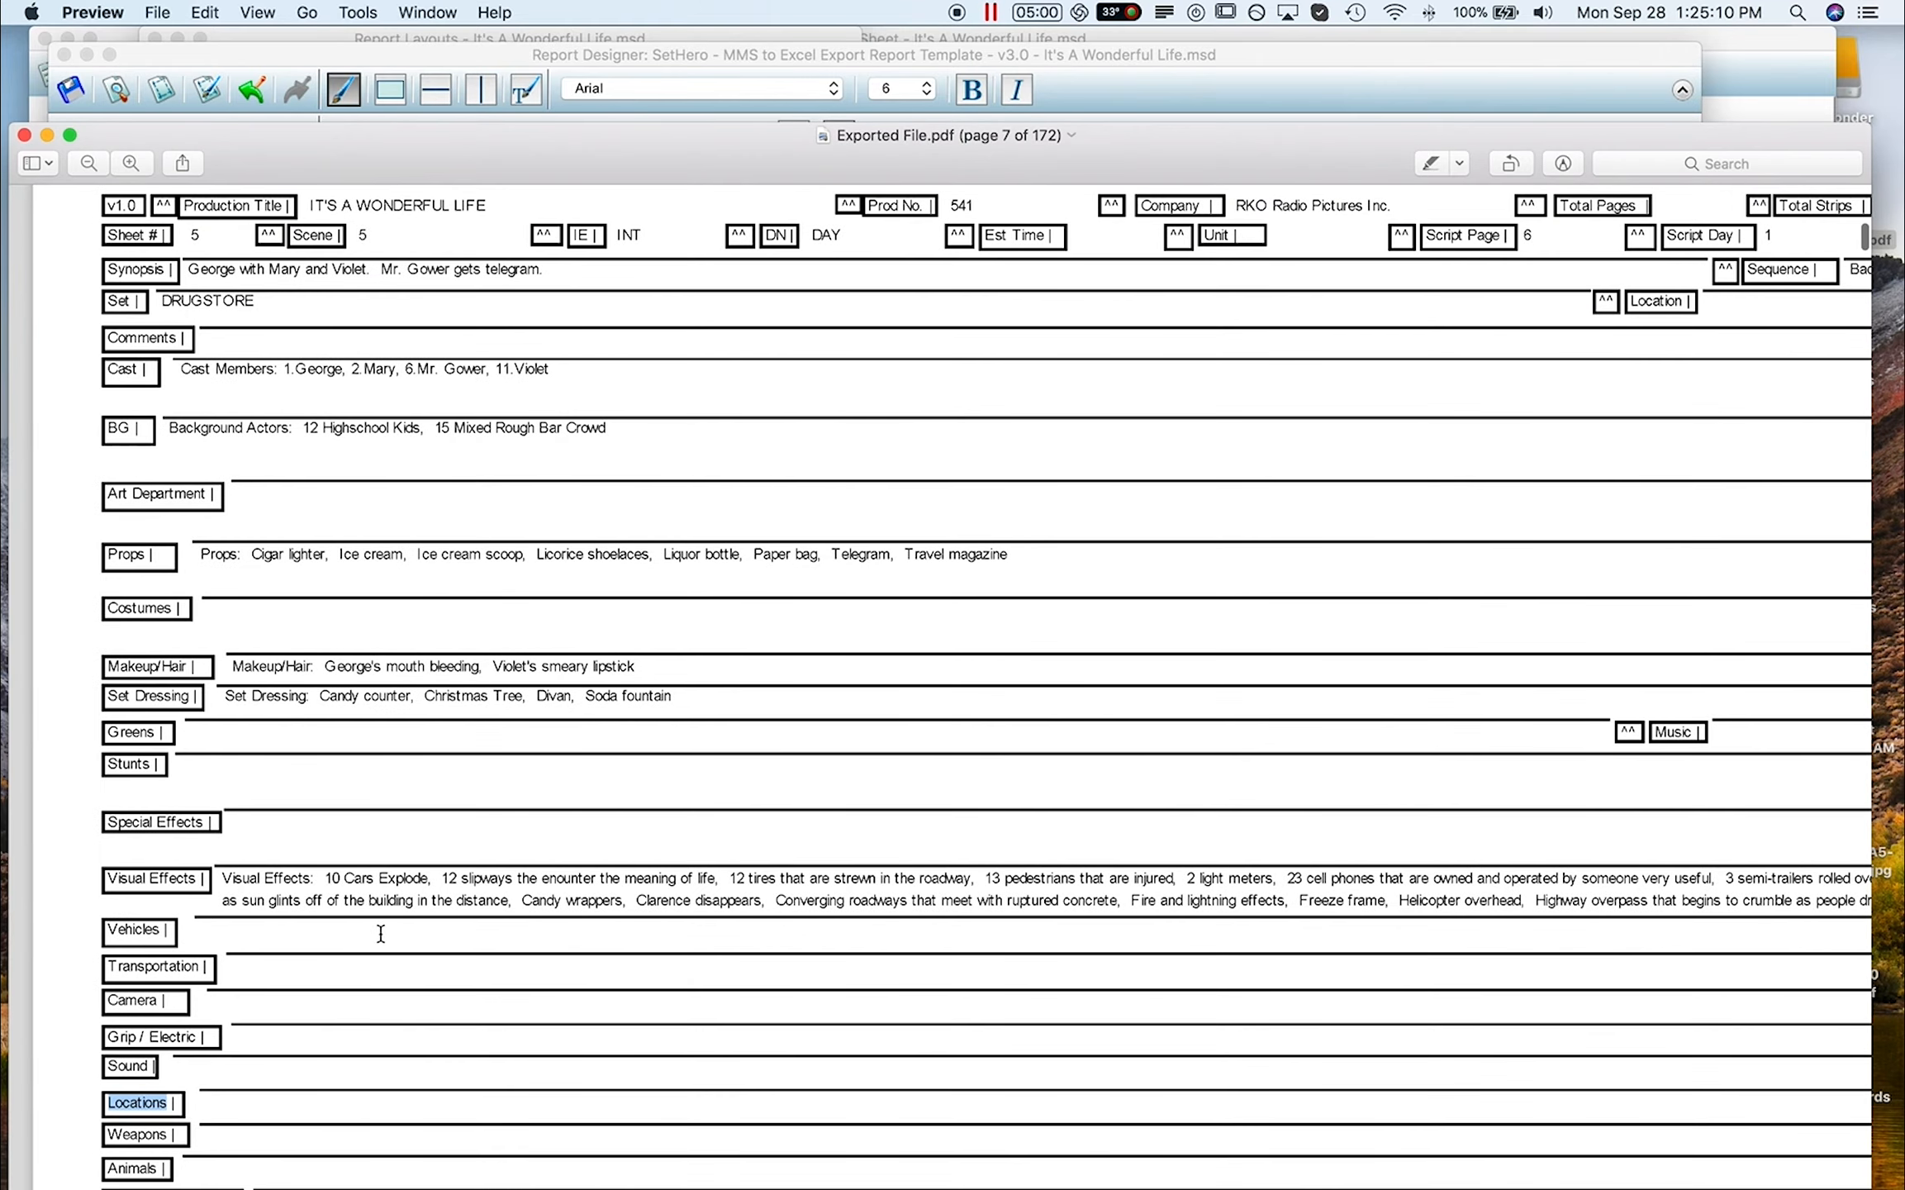
scroll(272, 963, "down", 4)
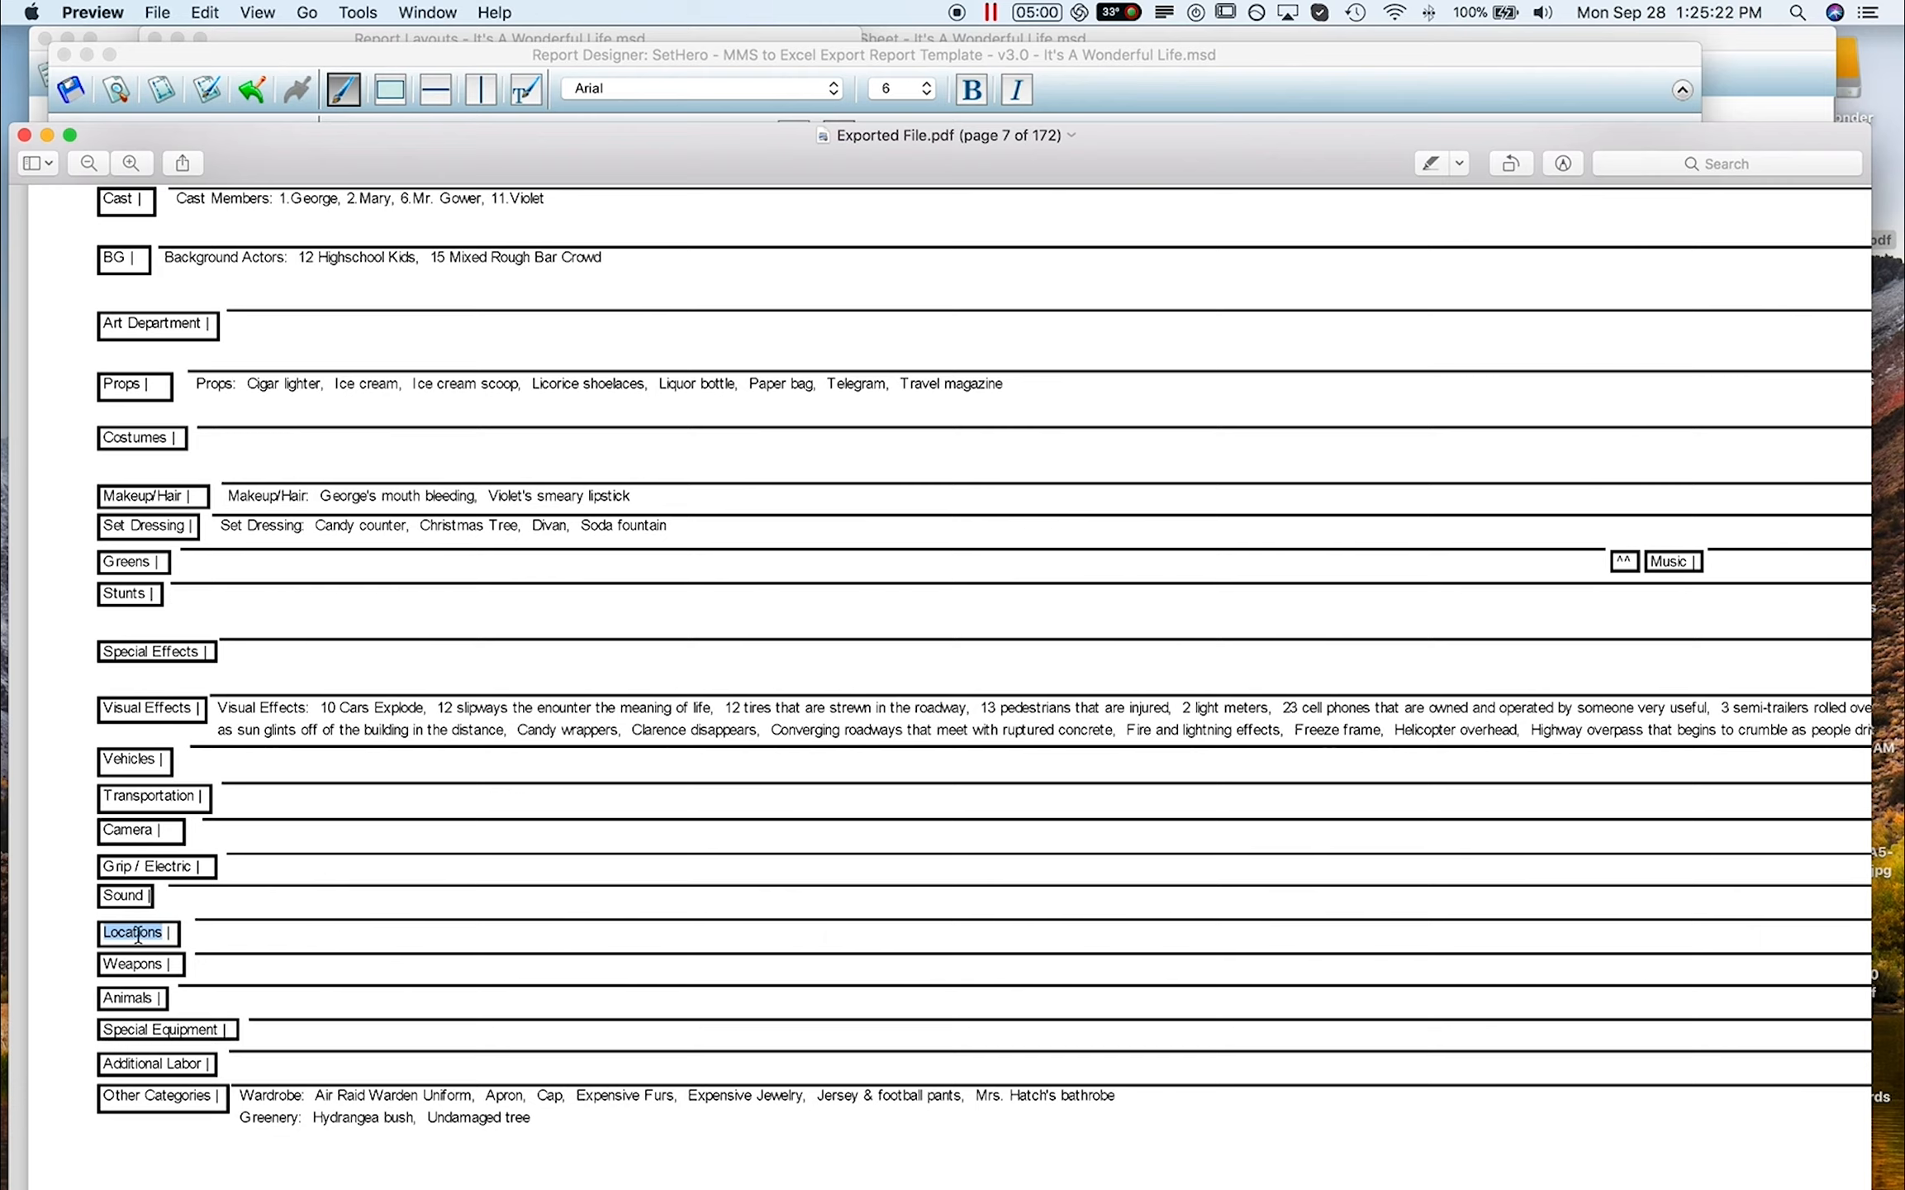
left_click(174, 934)
Enlarge the Locations row on page 7 of the PDF, insert a text box just after its label and follow the row to its end.
left_click(130, 163)
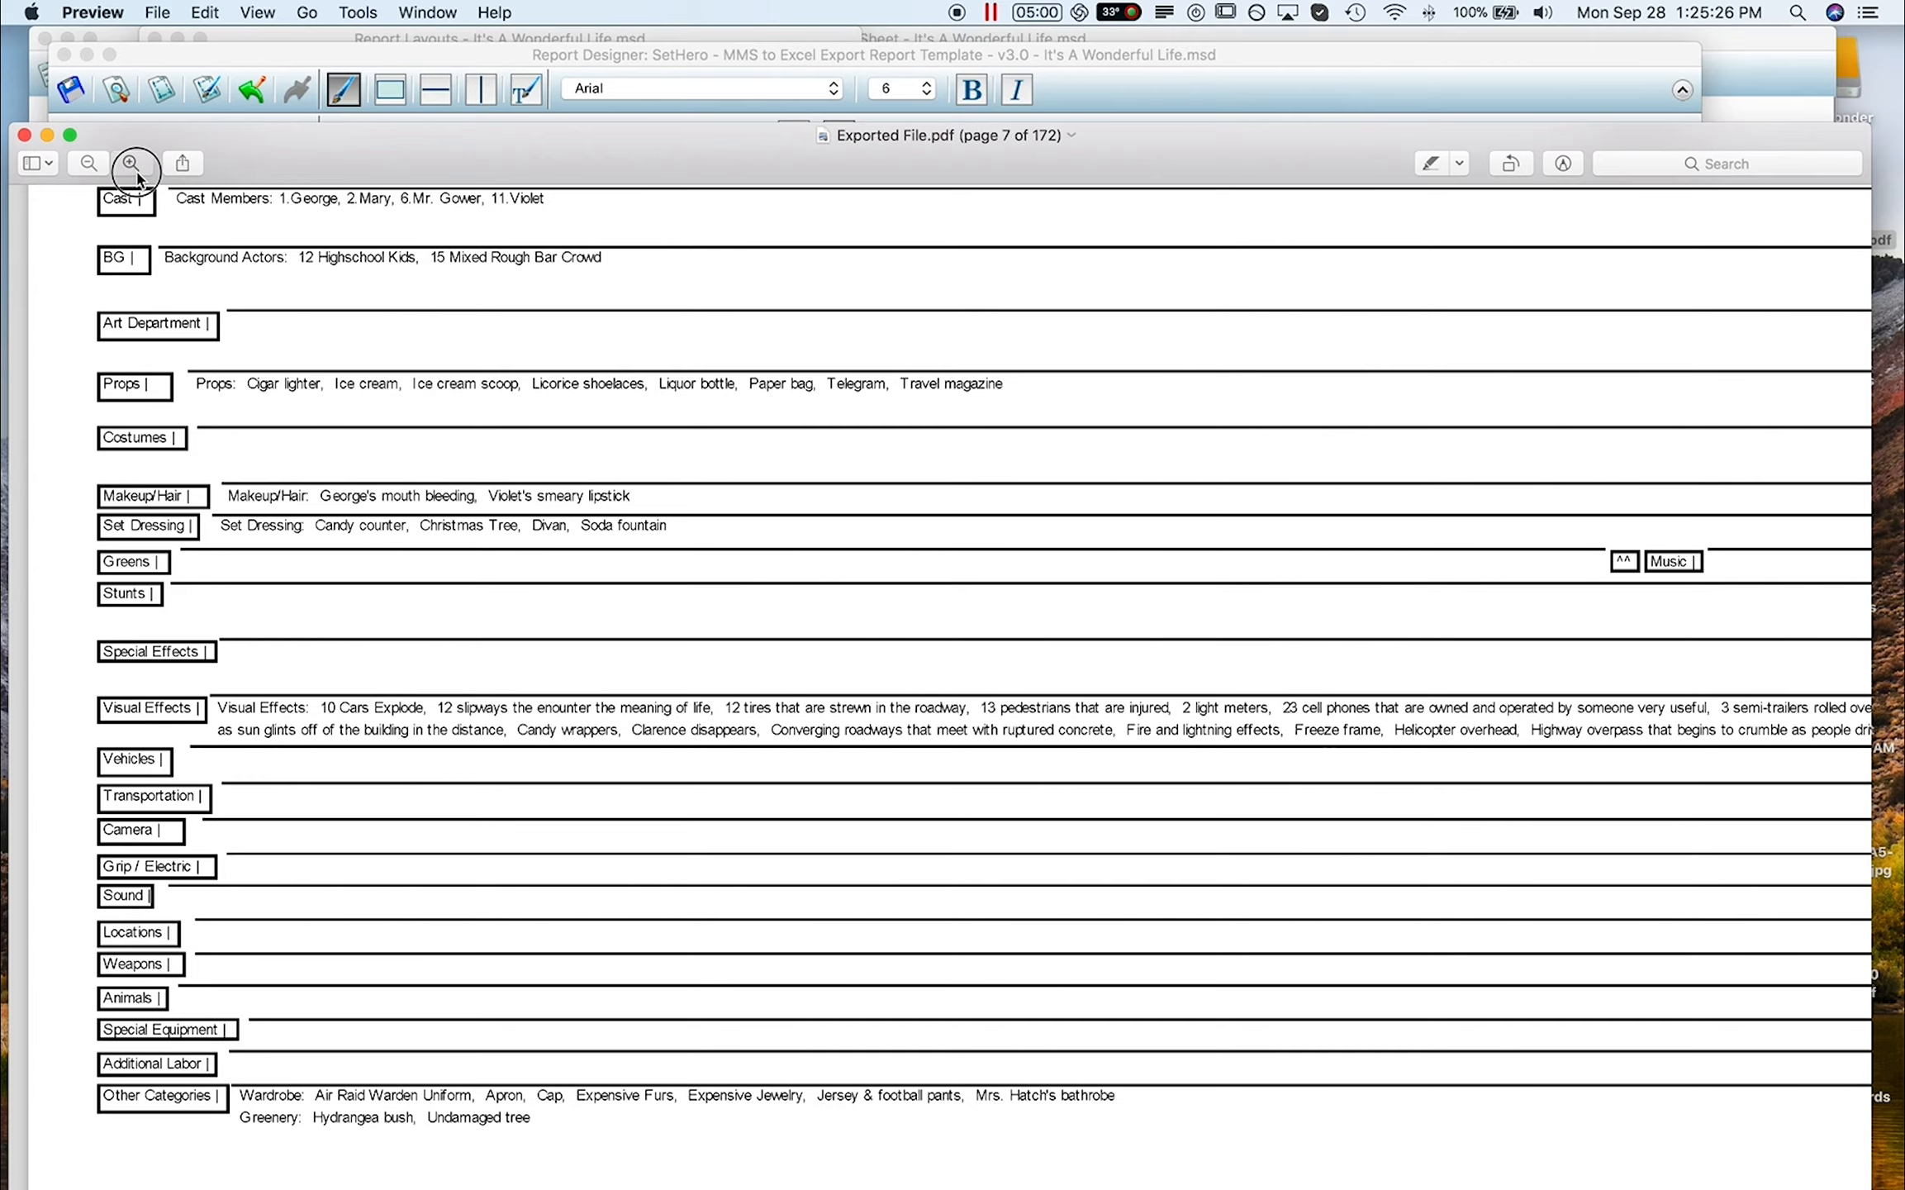
scroll(419, 913, "down", 10)
scroll(417, 904, "up", 4)
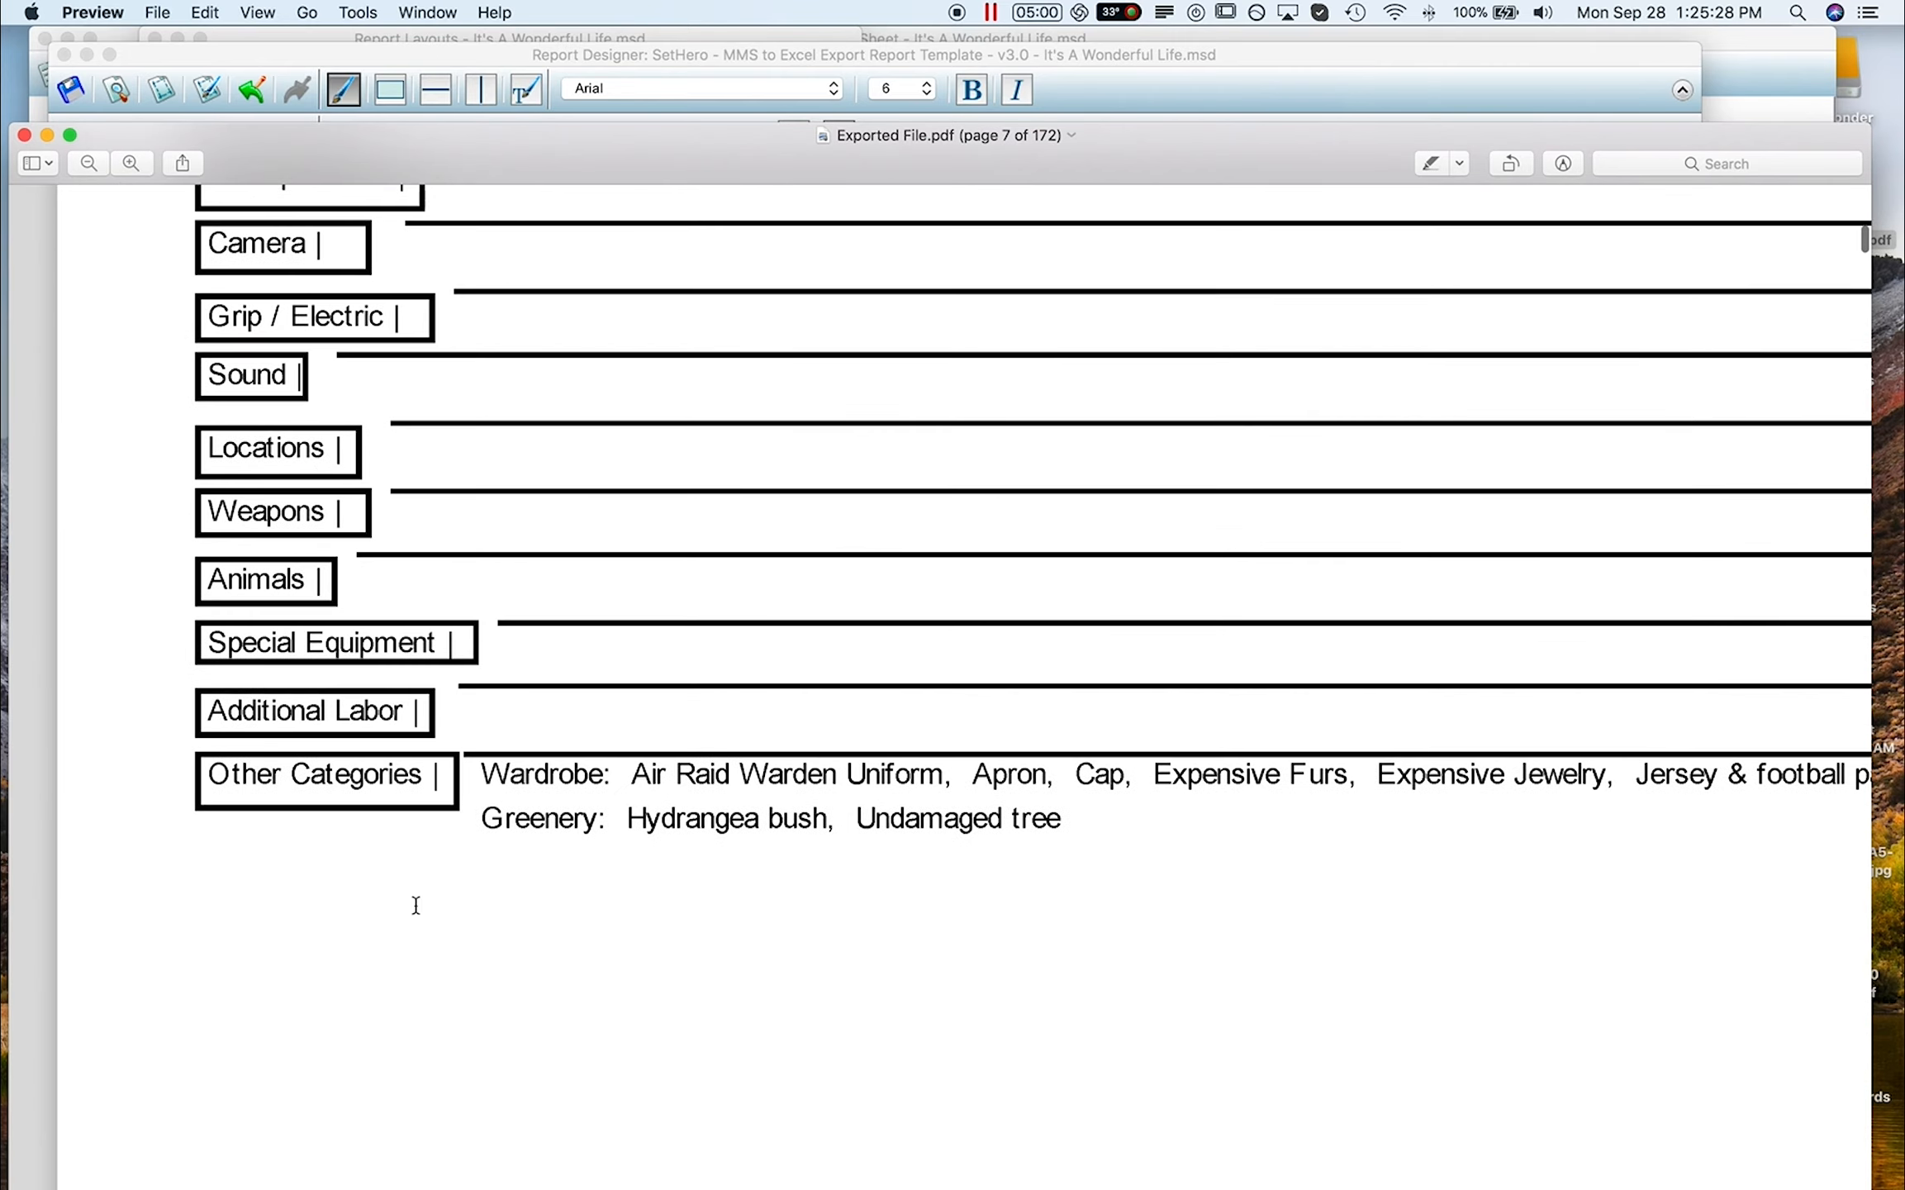
left_click(345, 510)
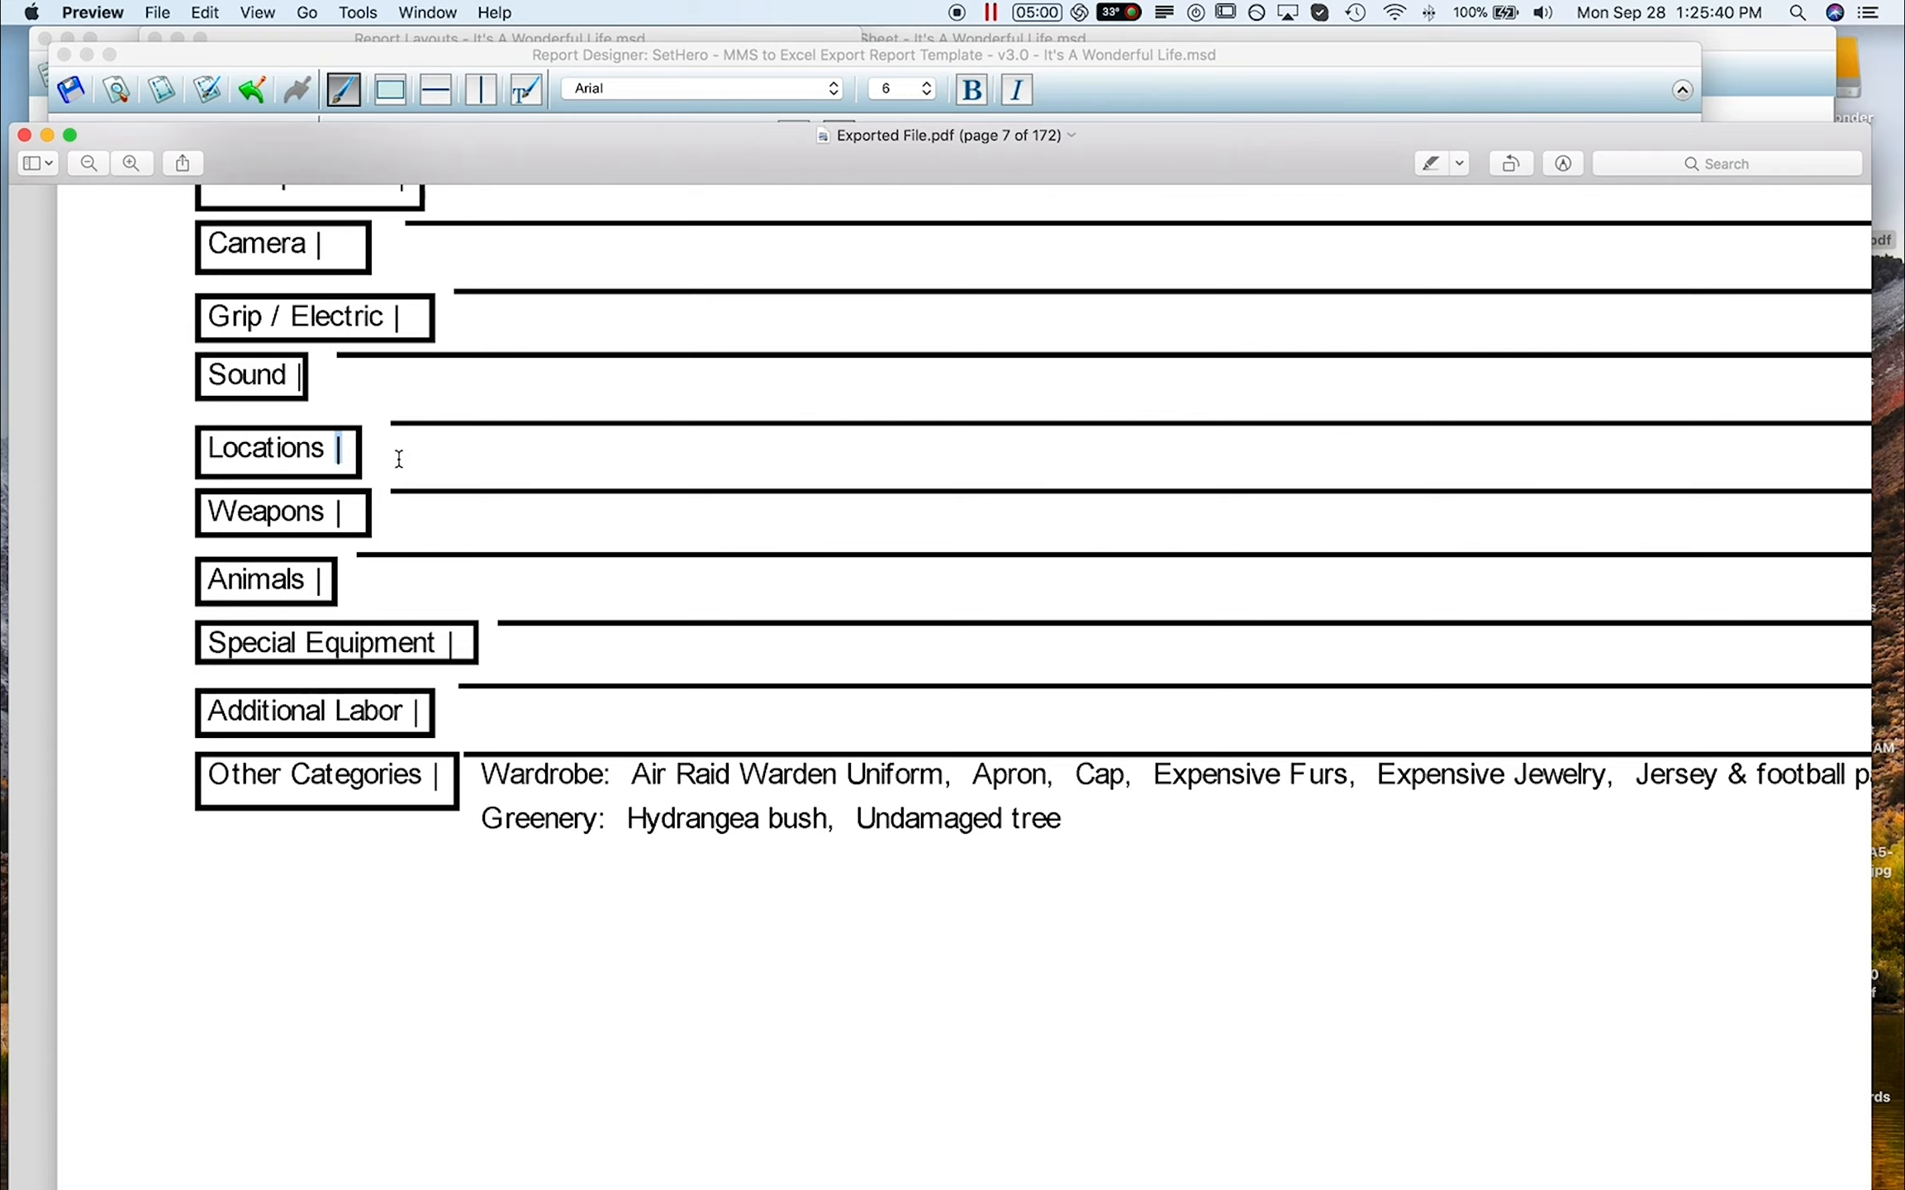
left_click(415, 456)
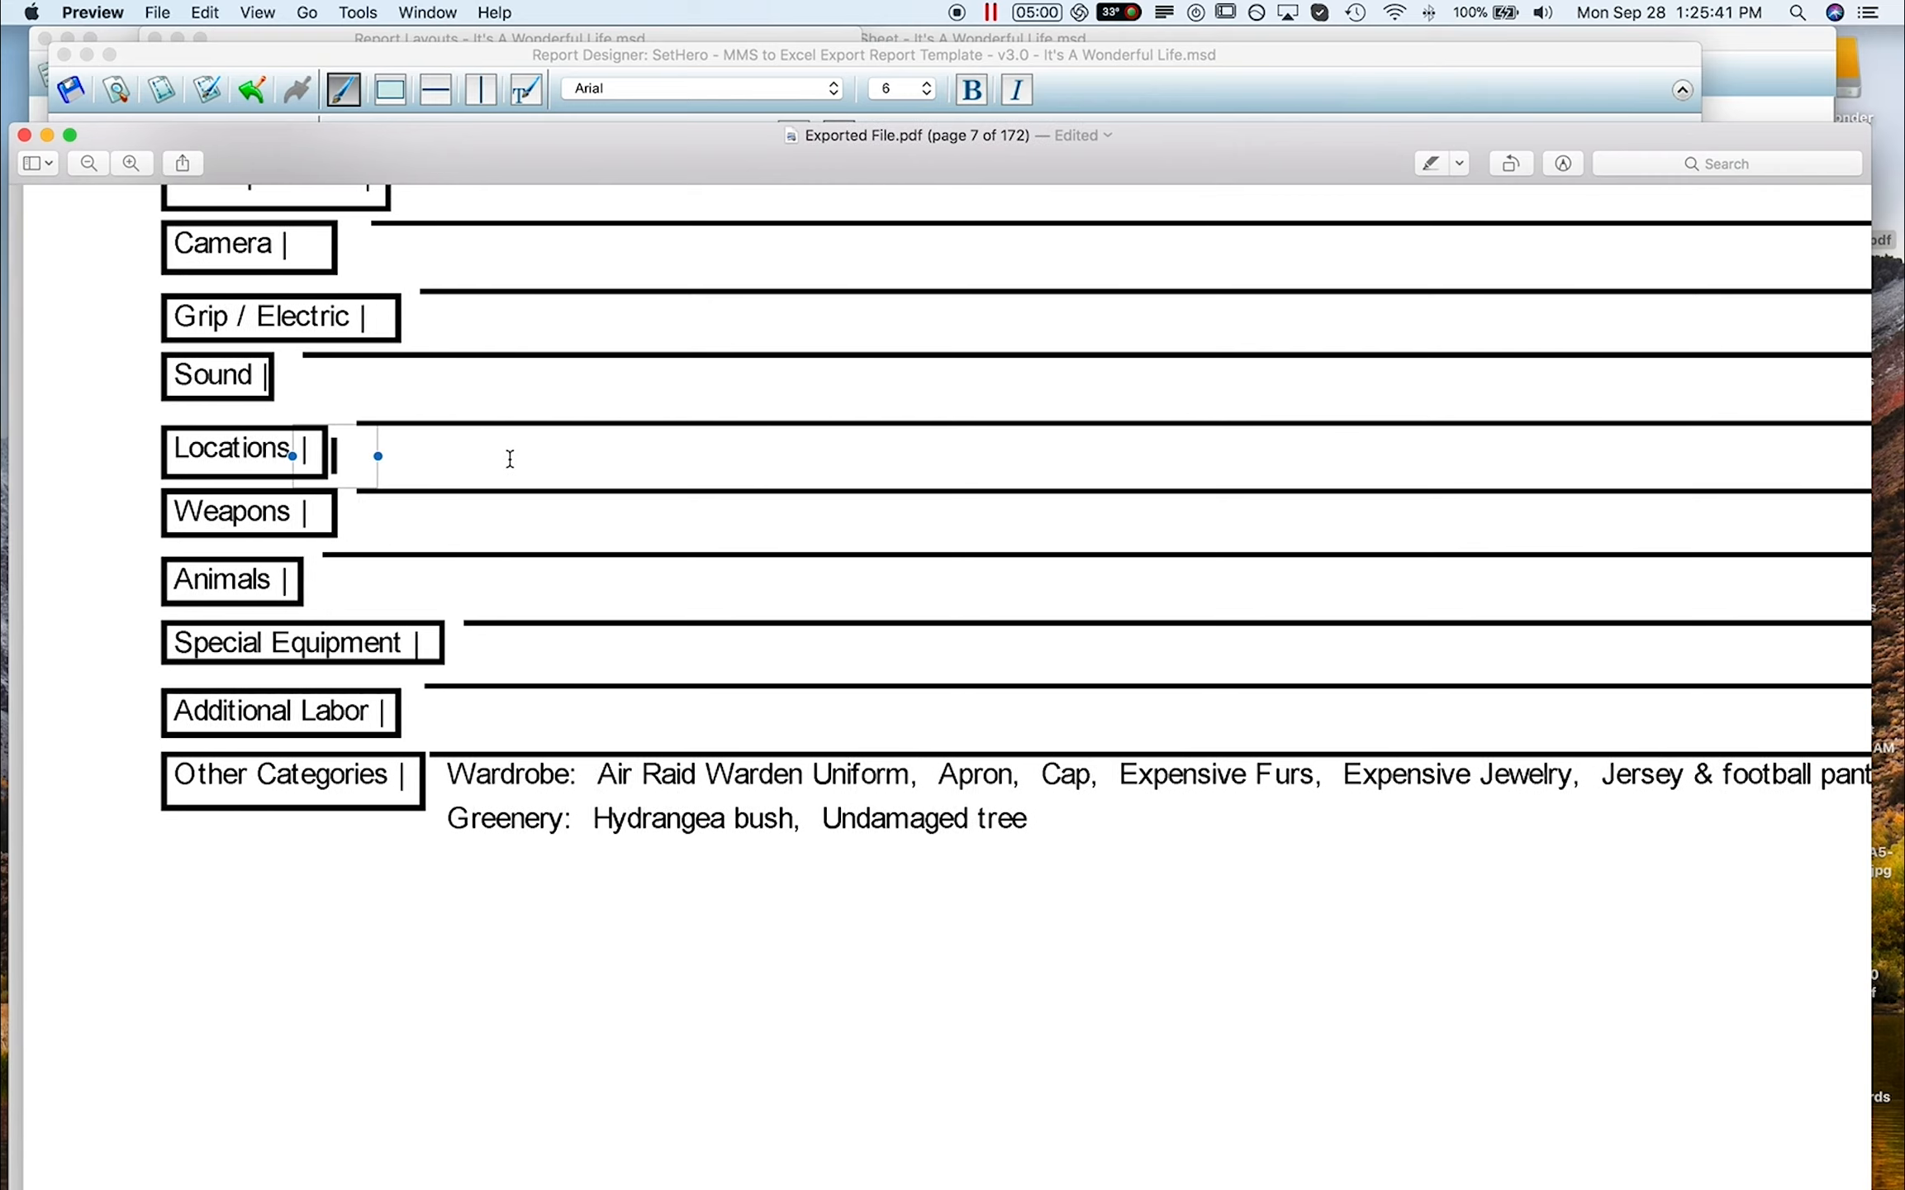
scroll(574, 459, "right", 15)
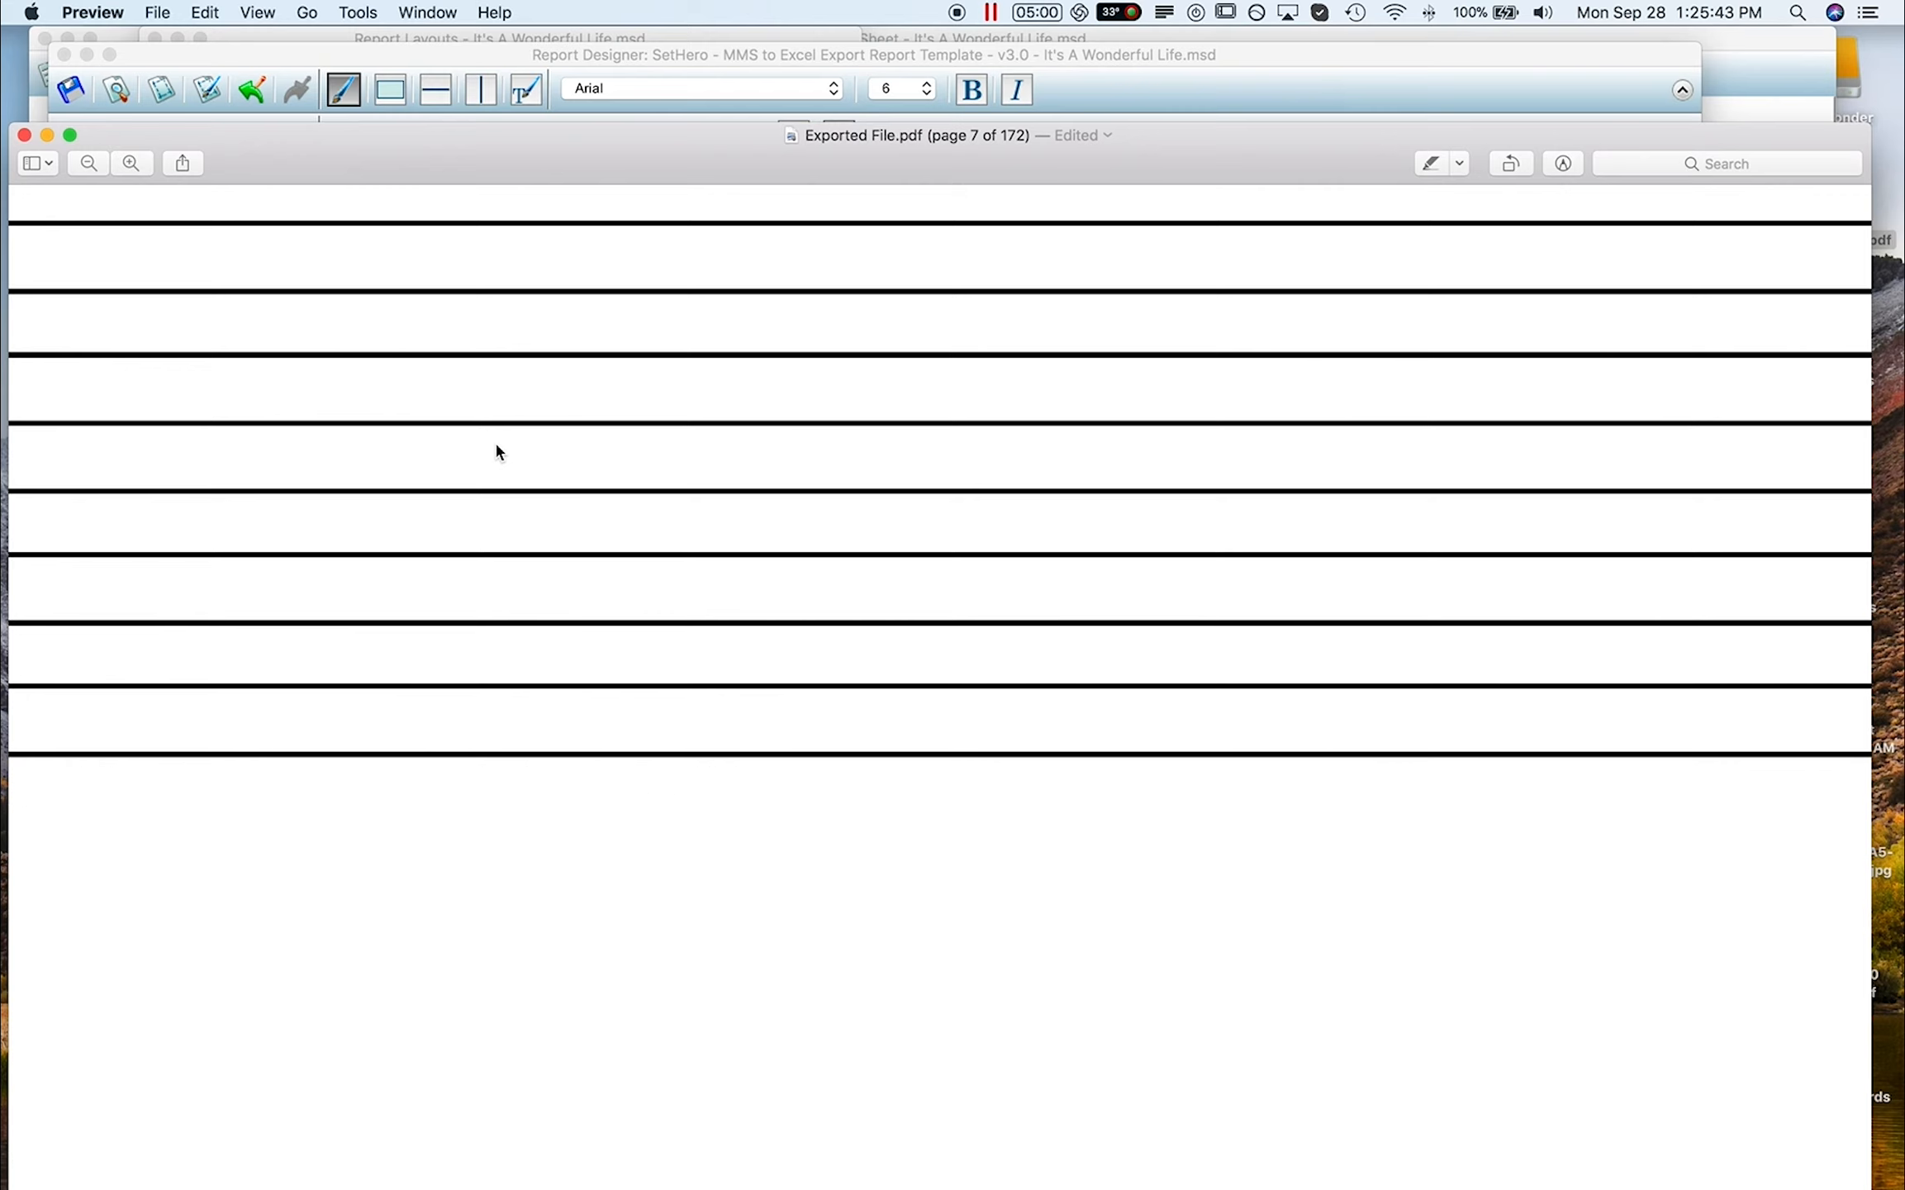
scroll(496, 451, "right", 5)
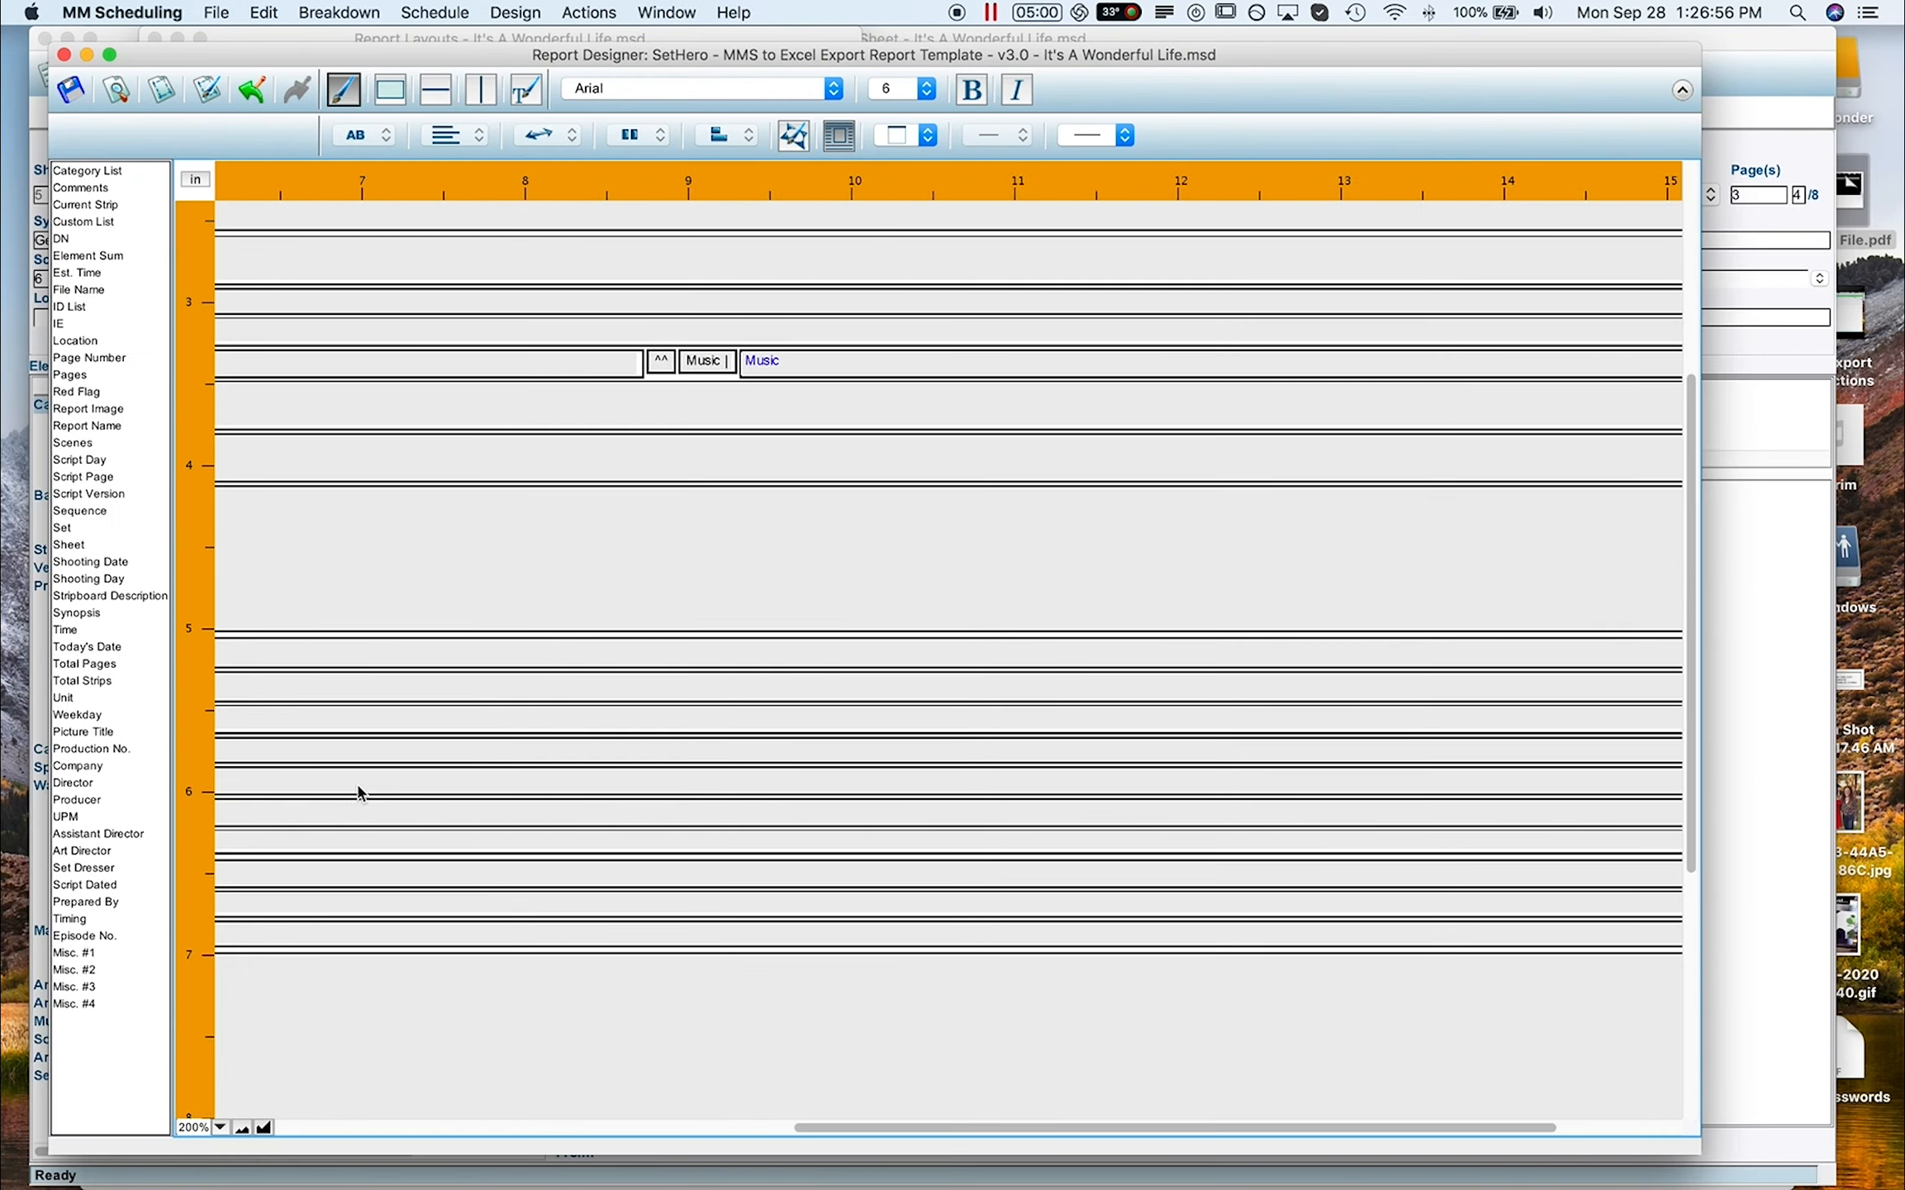
Inspect the category settings of the All Remaining Categories field in the Other Categories row, leaving them as they are.
scroll(358, 792, "left", 10)
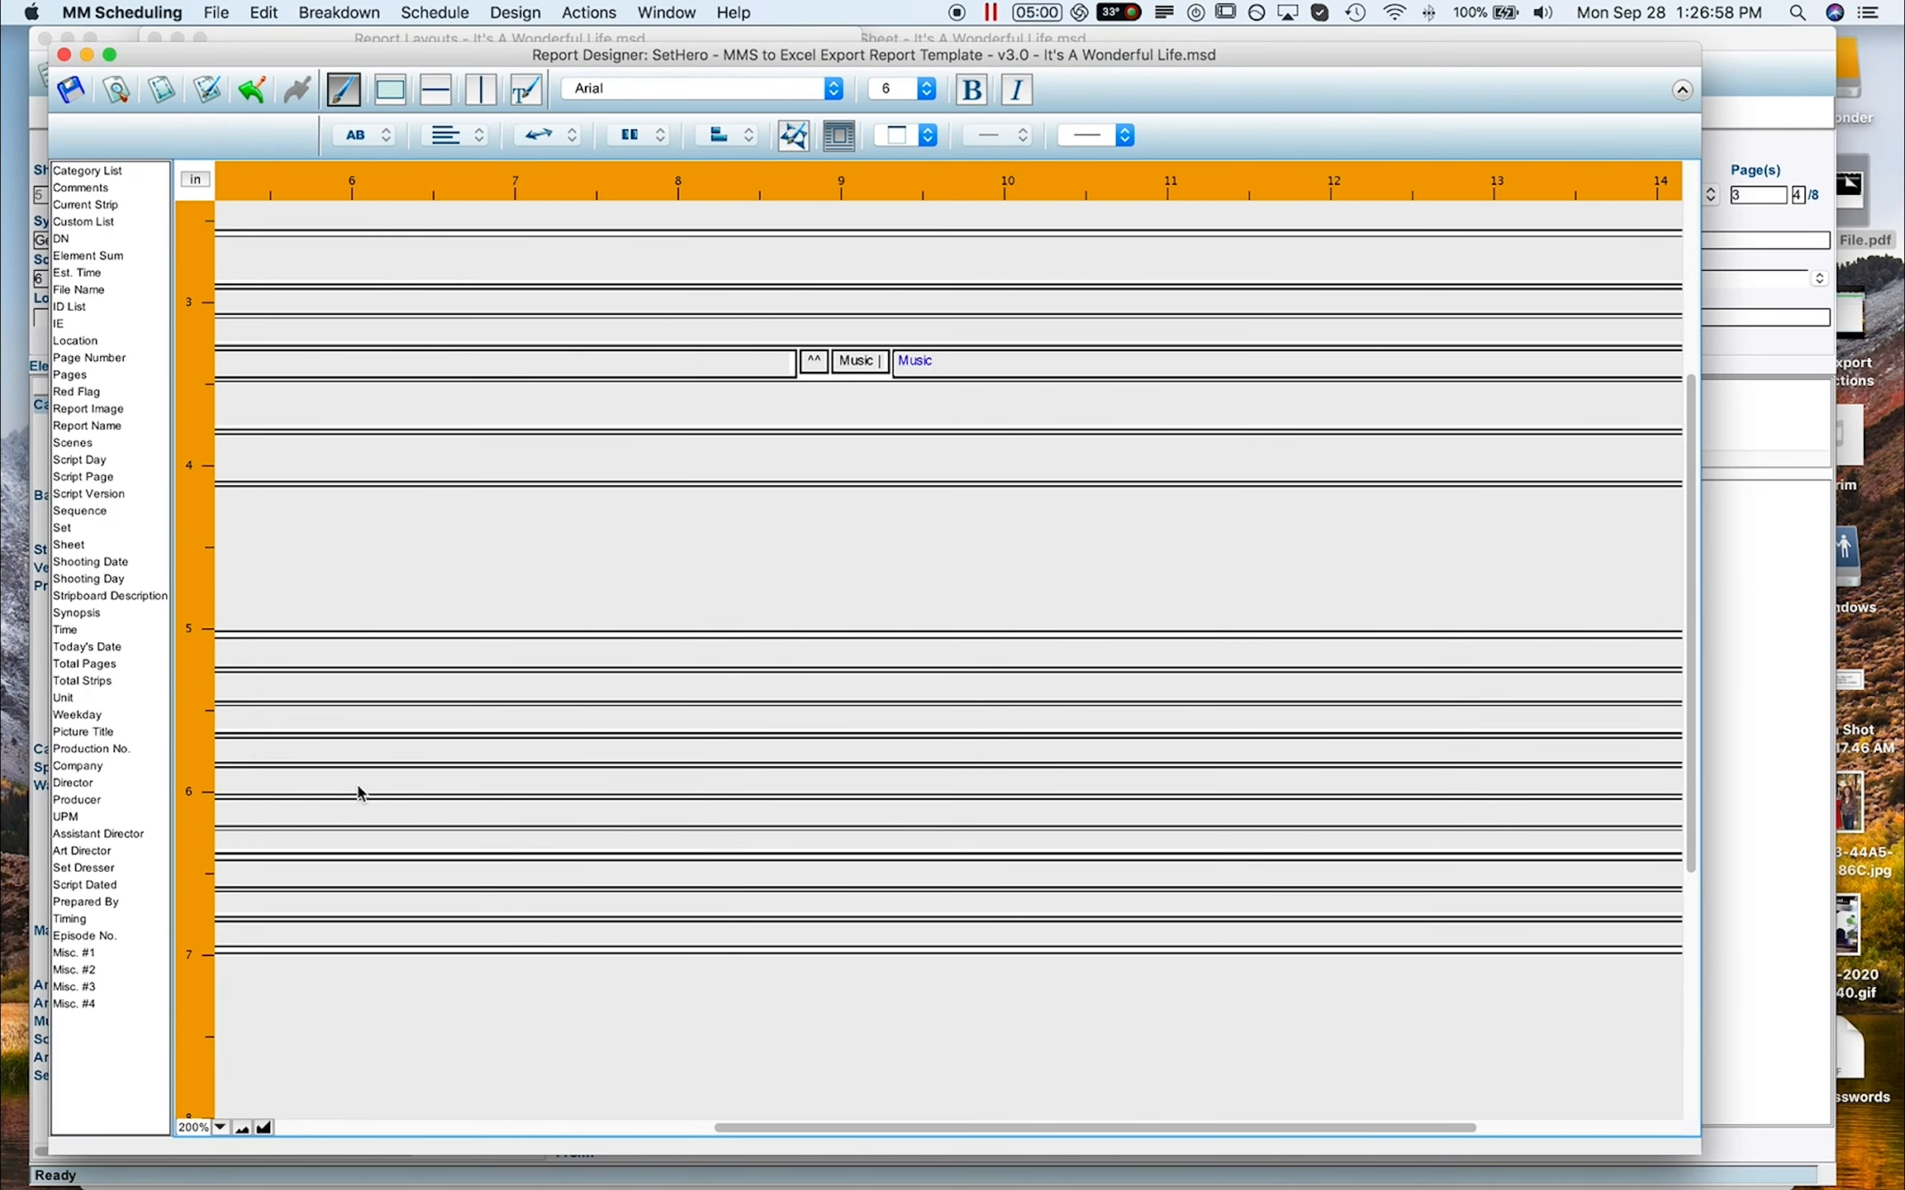
scroll(358, 791, "left", 4)
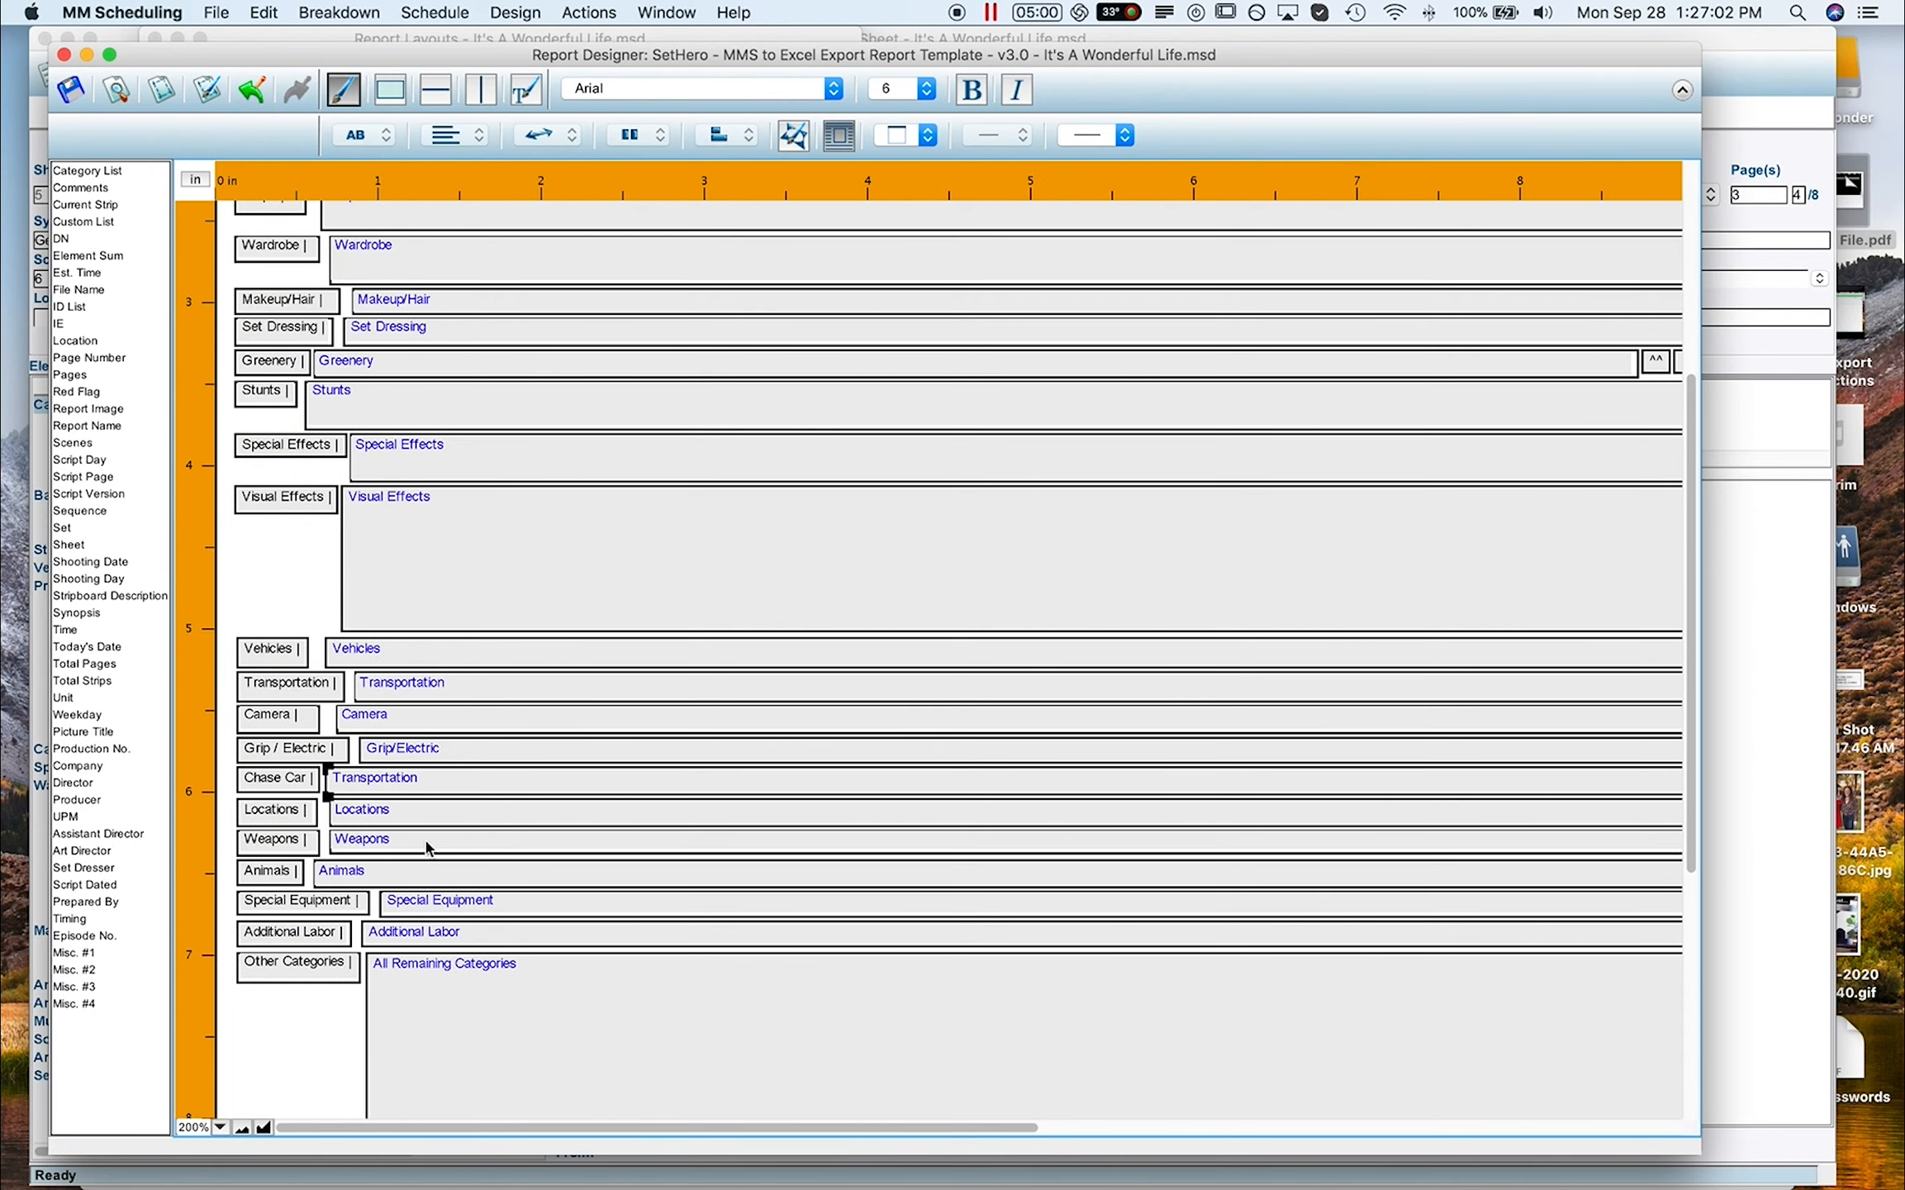
scroll(423, 831, "down", 1)
scroll(423, 830, "down", 15)
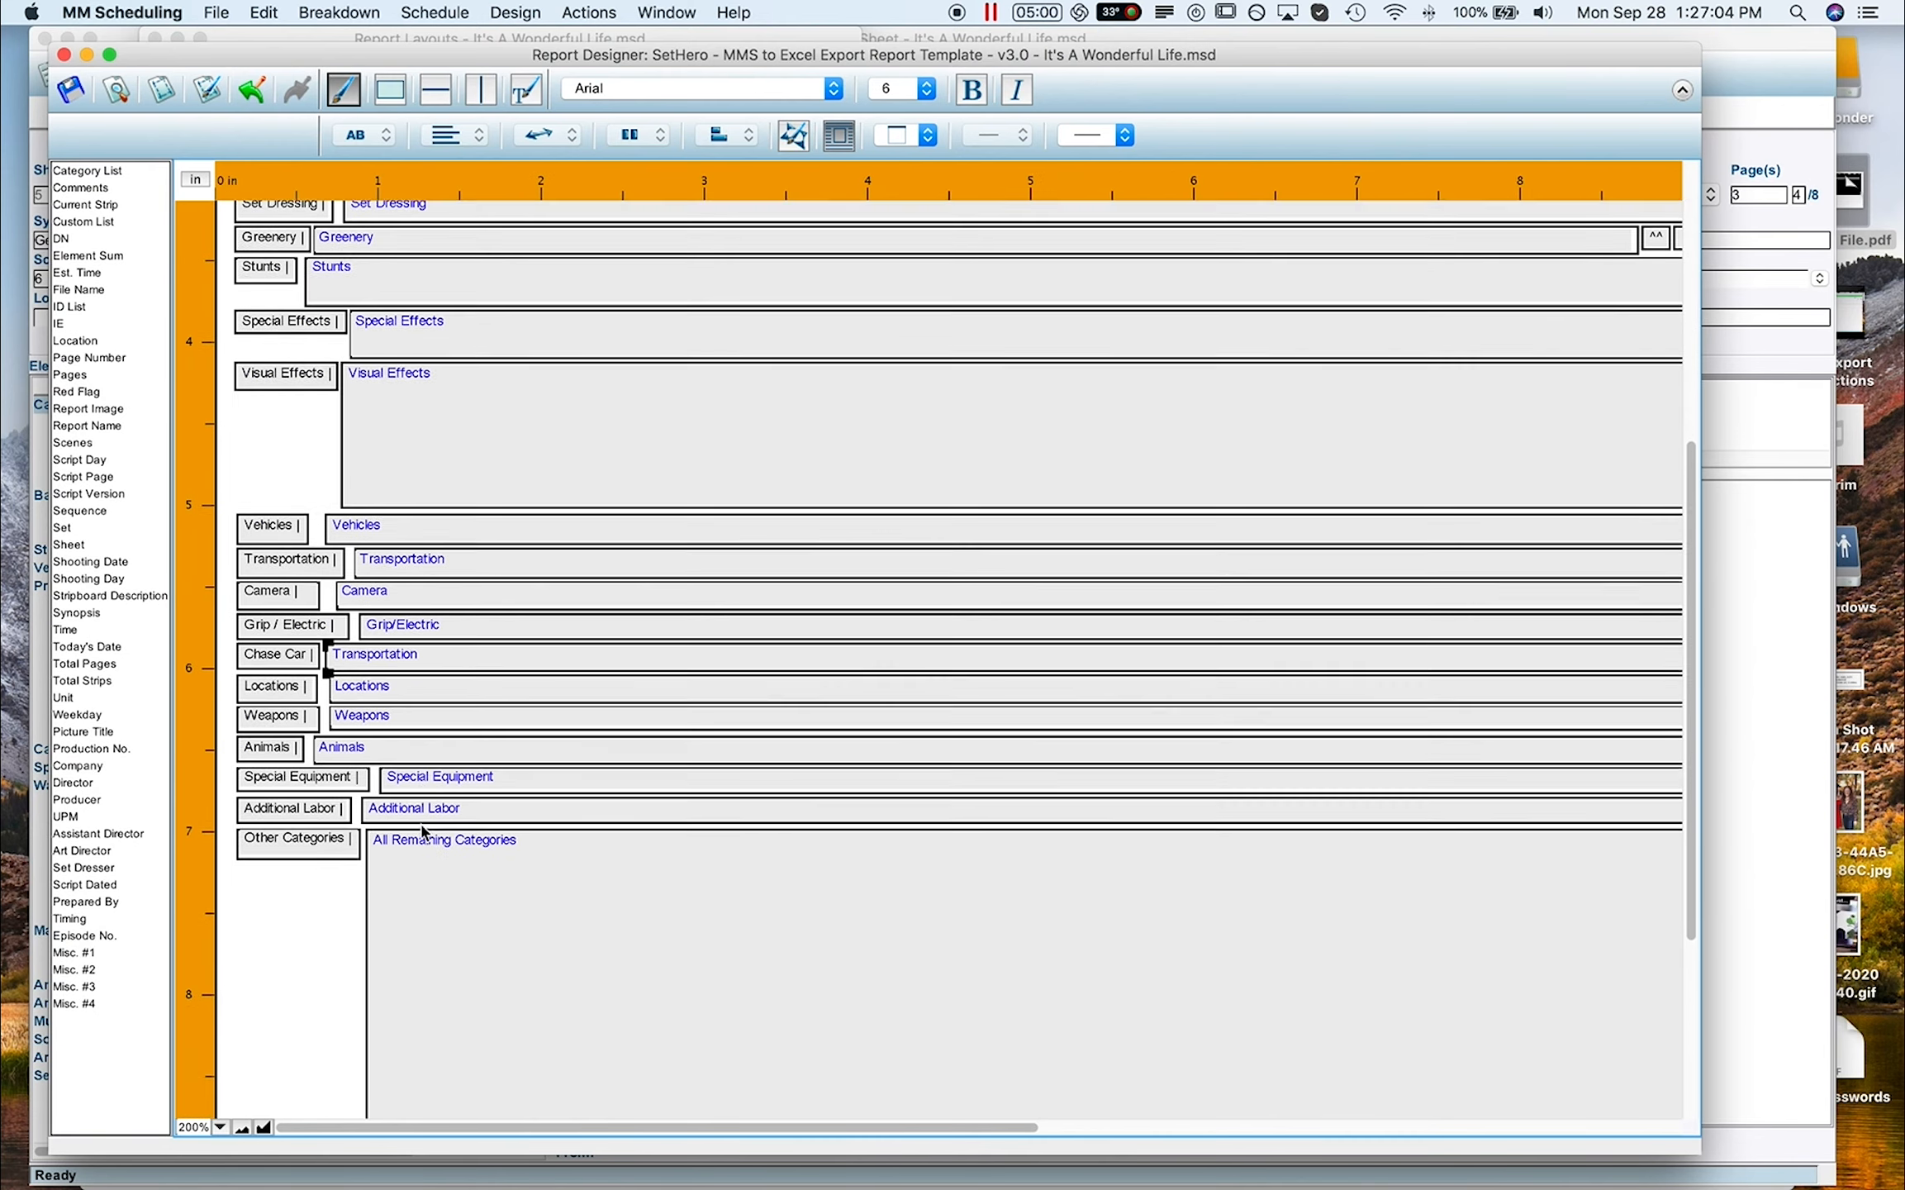
left_click(461, 707)
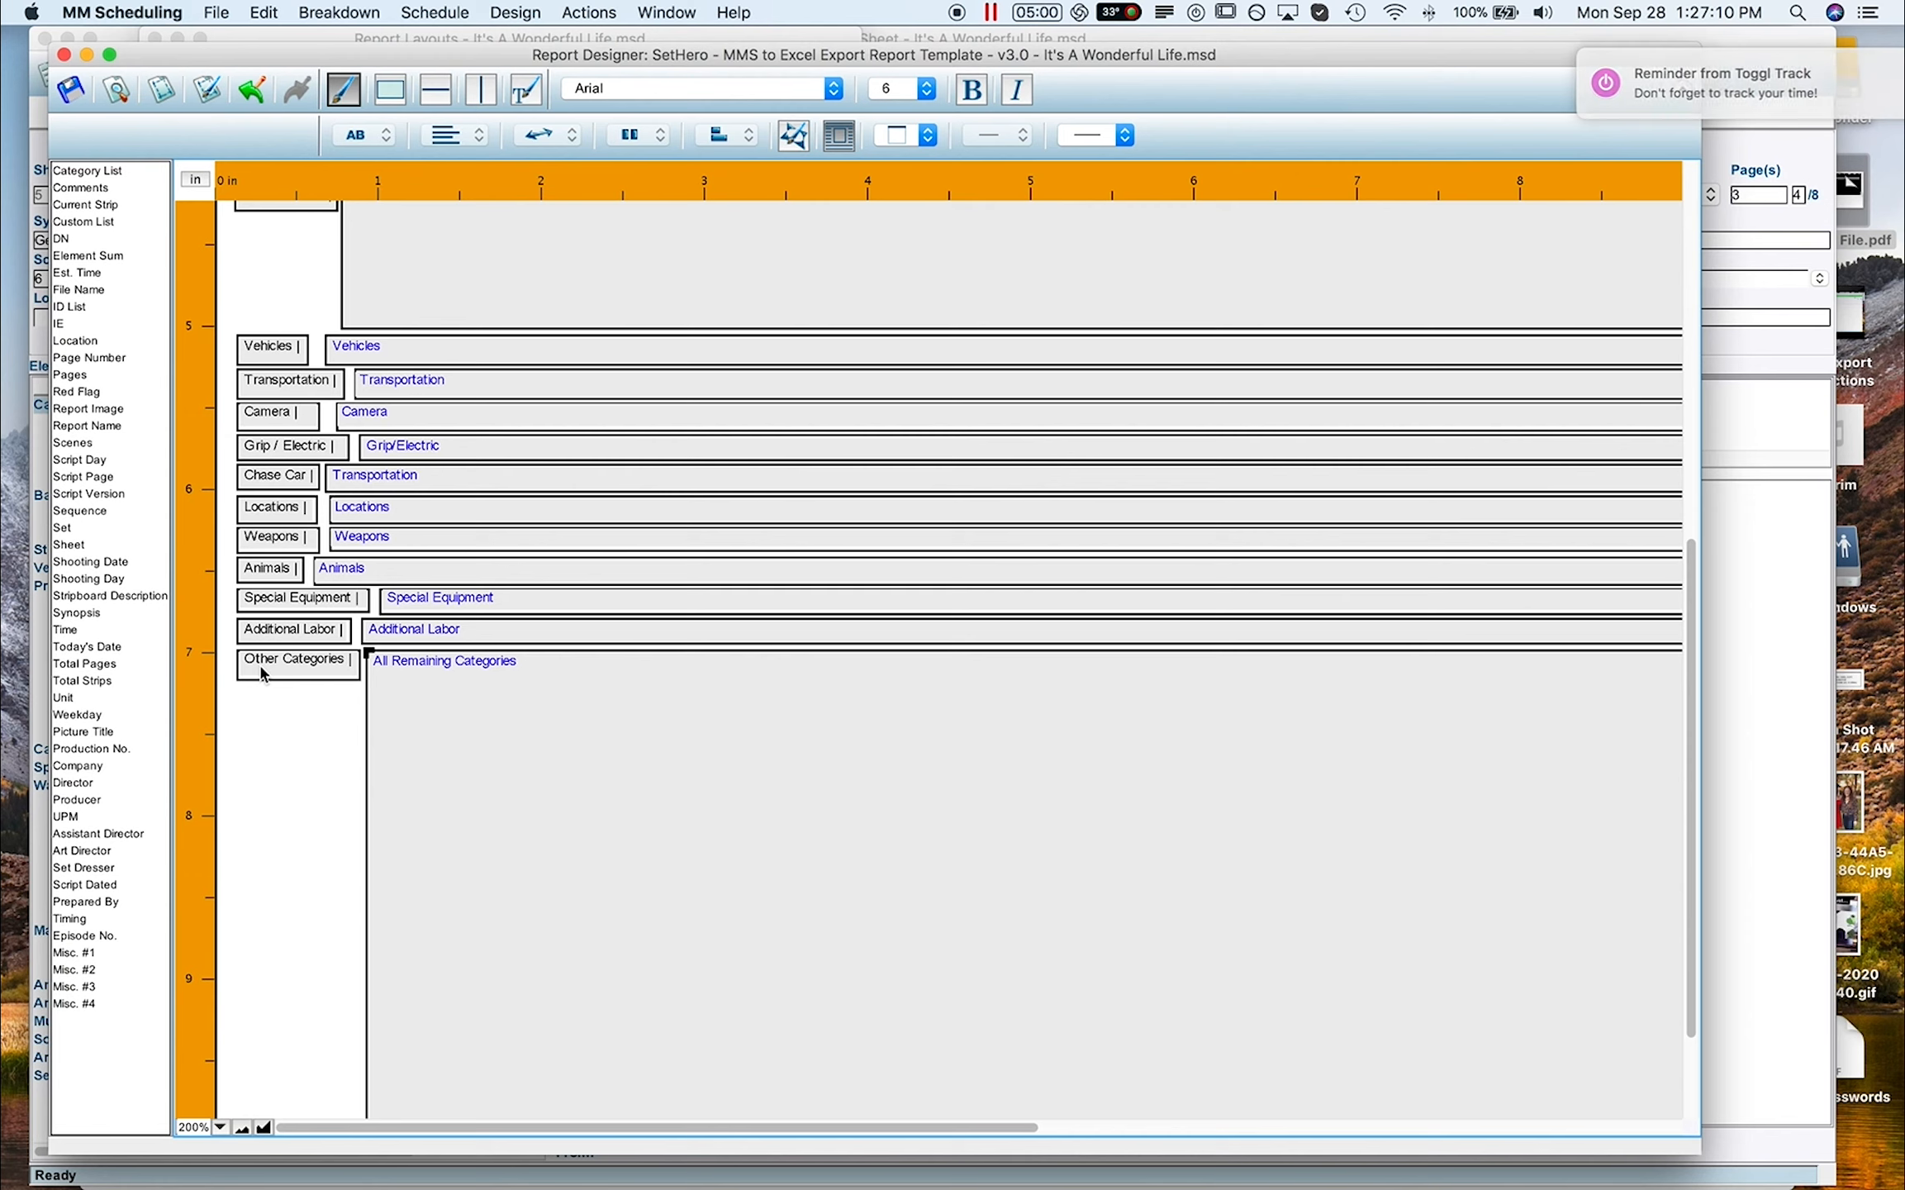
left_click(415, 672)
double_click(415, 671)
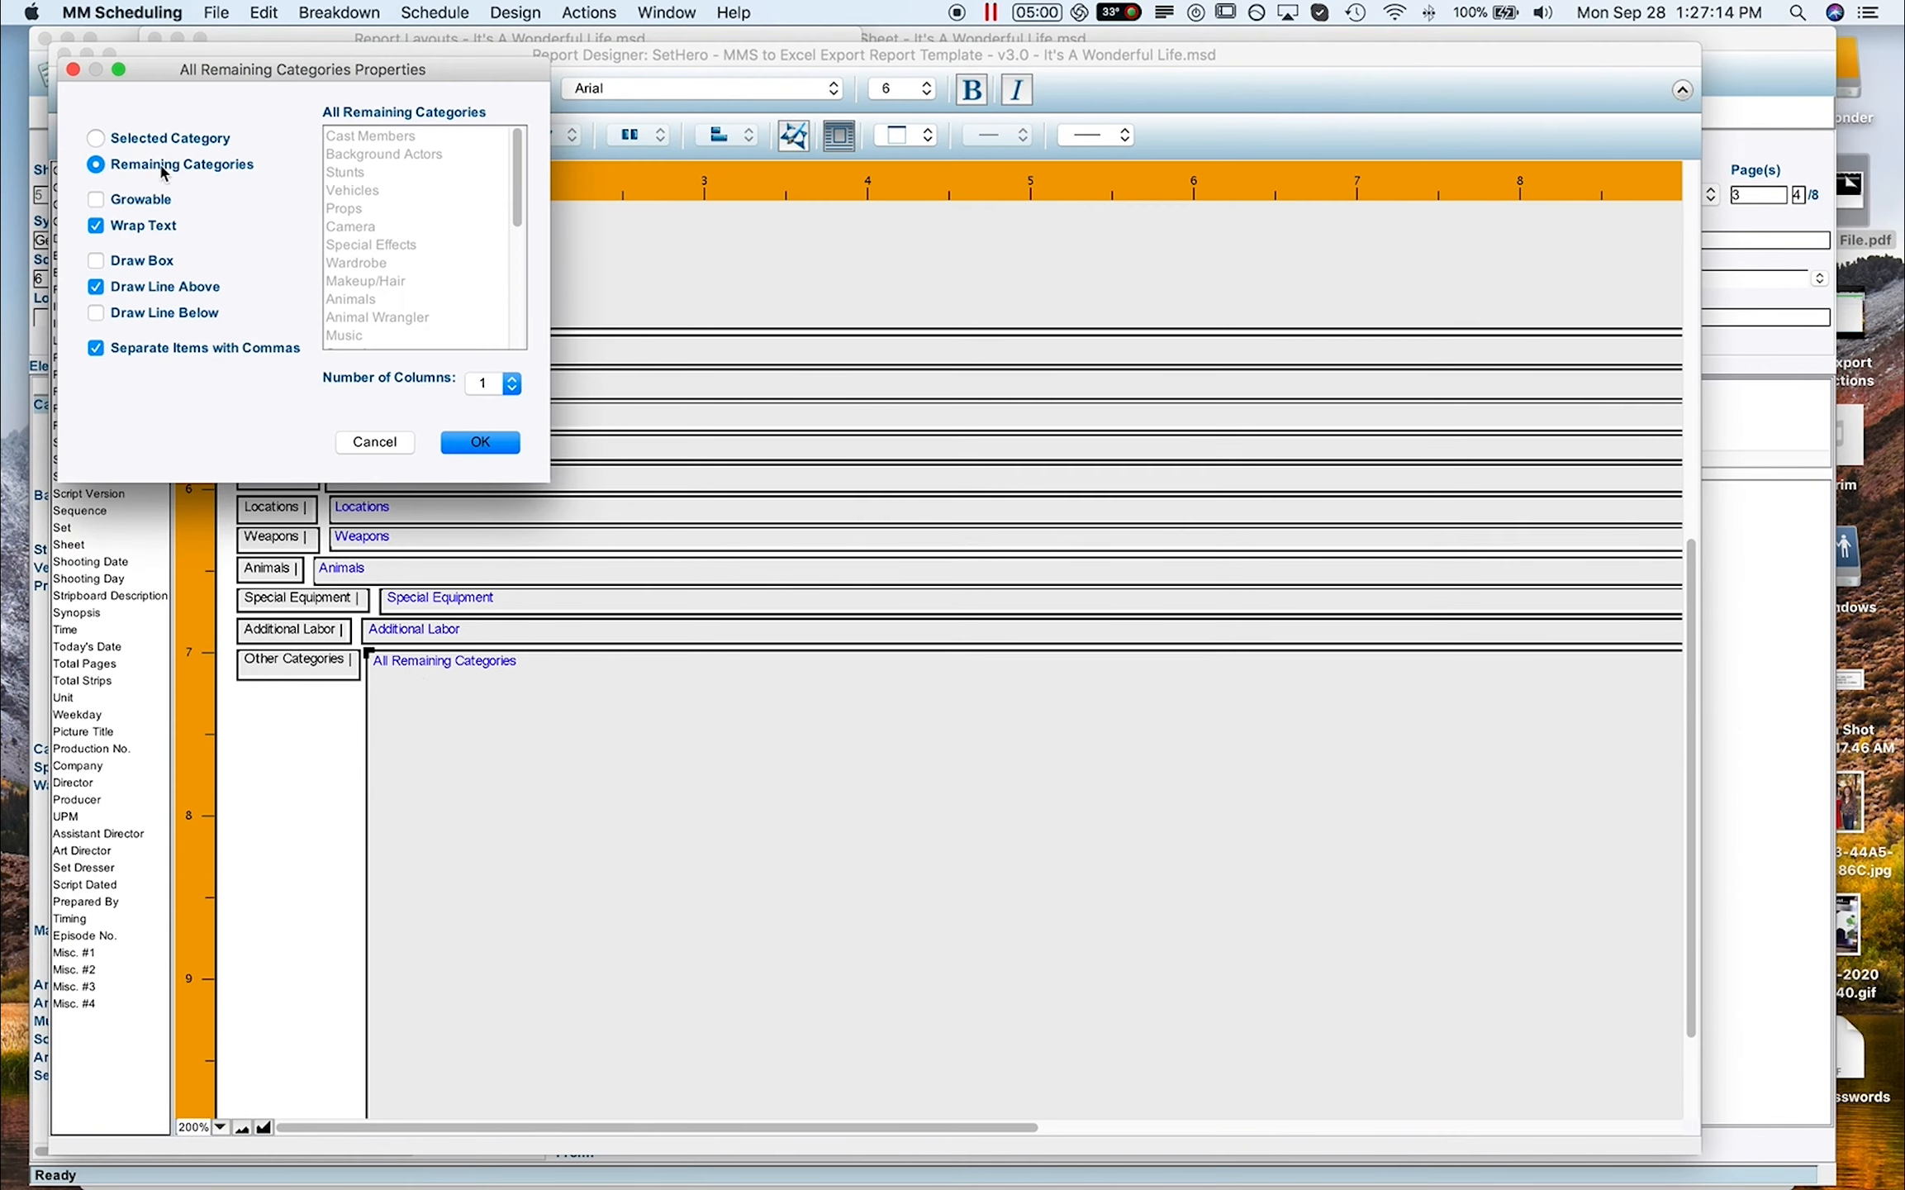
left_click(369, 447)
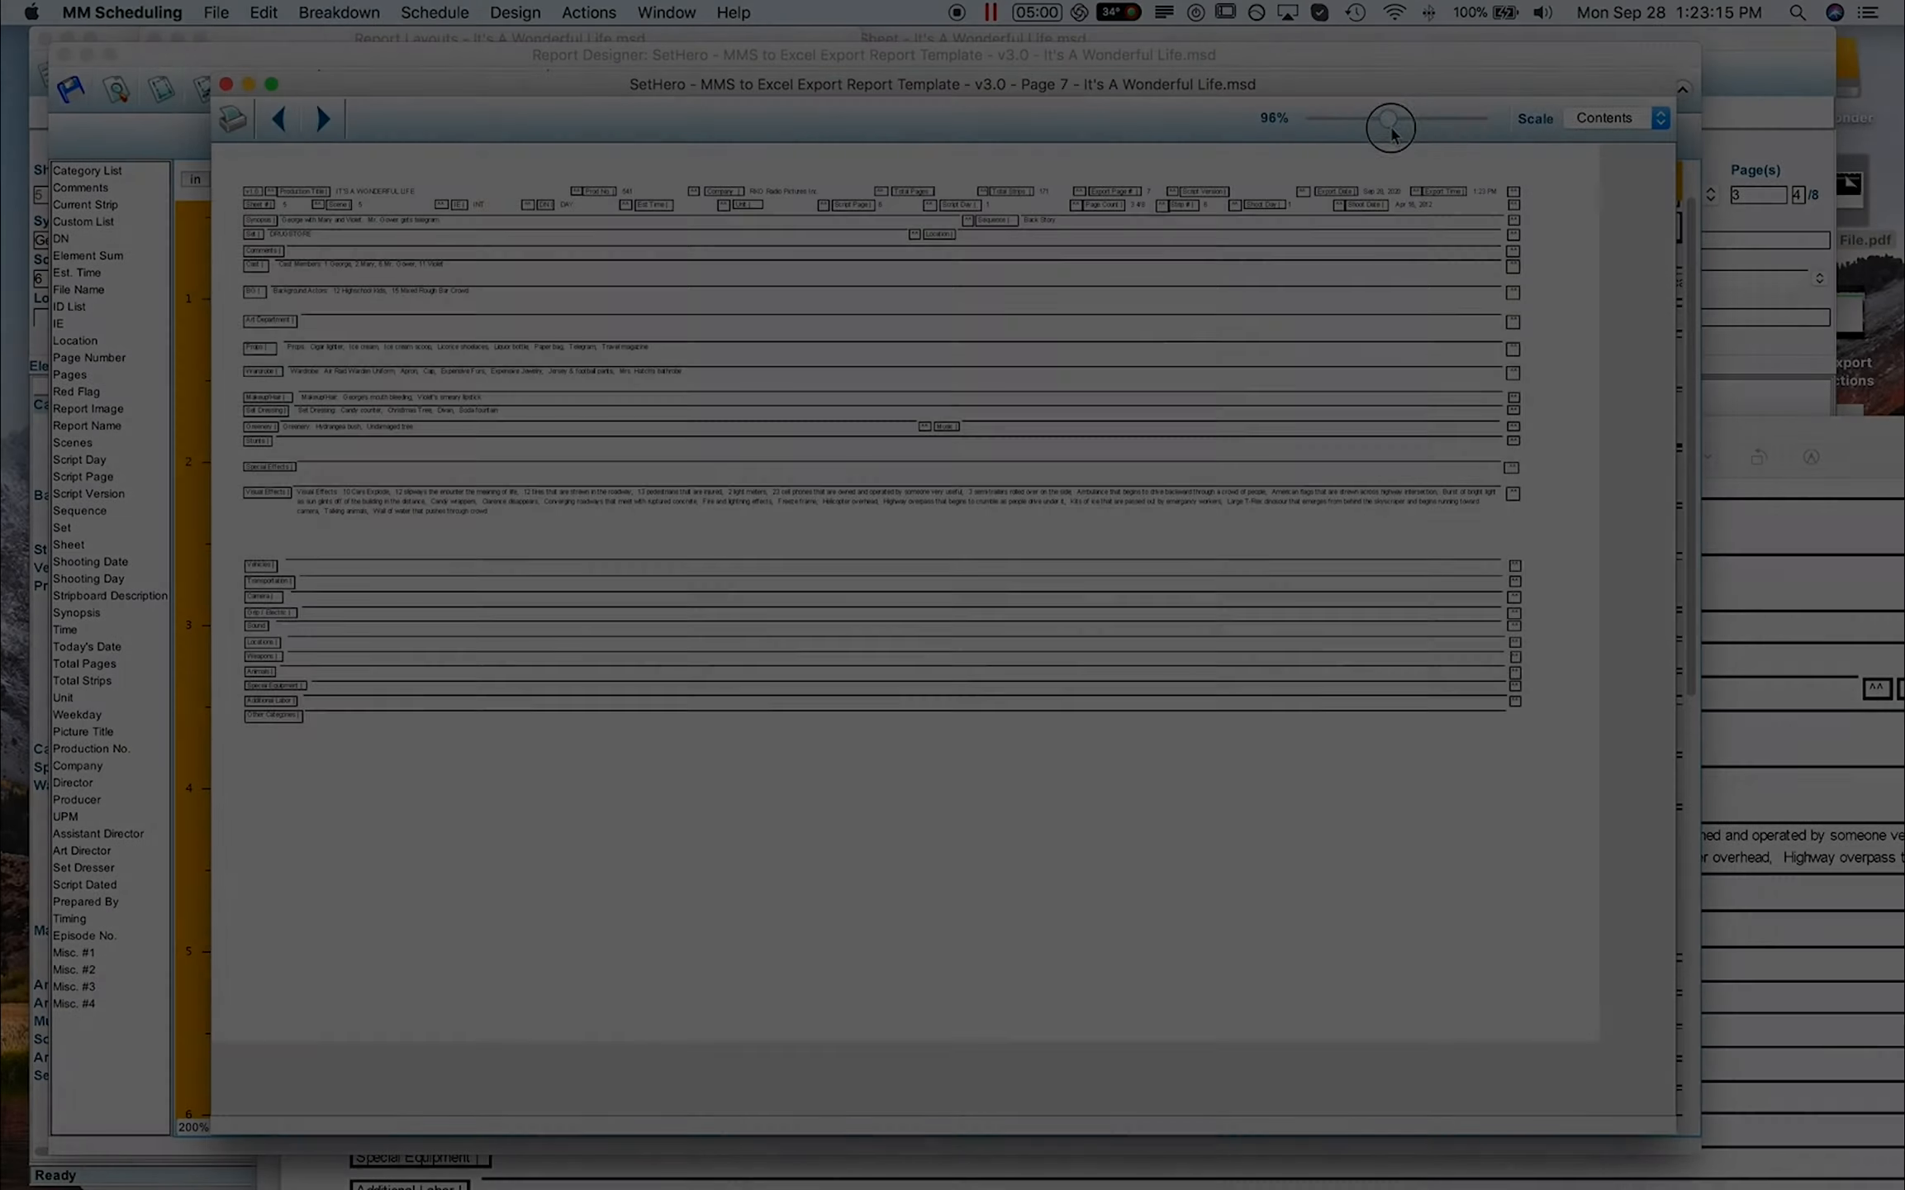
Set the zoom of the report preview on page 7 to 100%.
left_click_drag(1391, 129, 1395, 129)
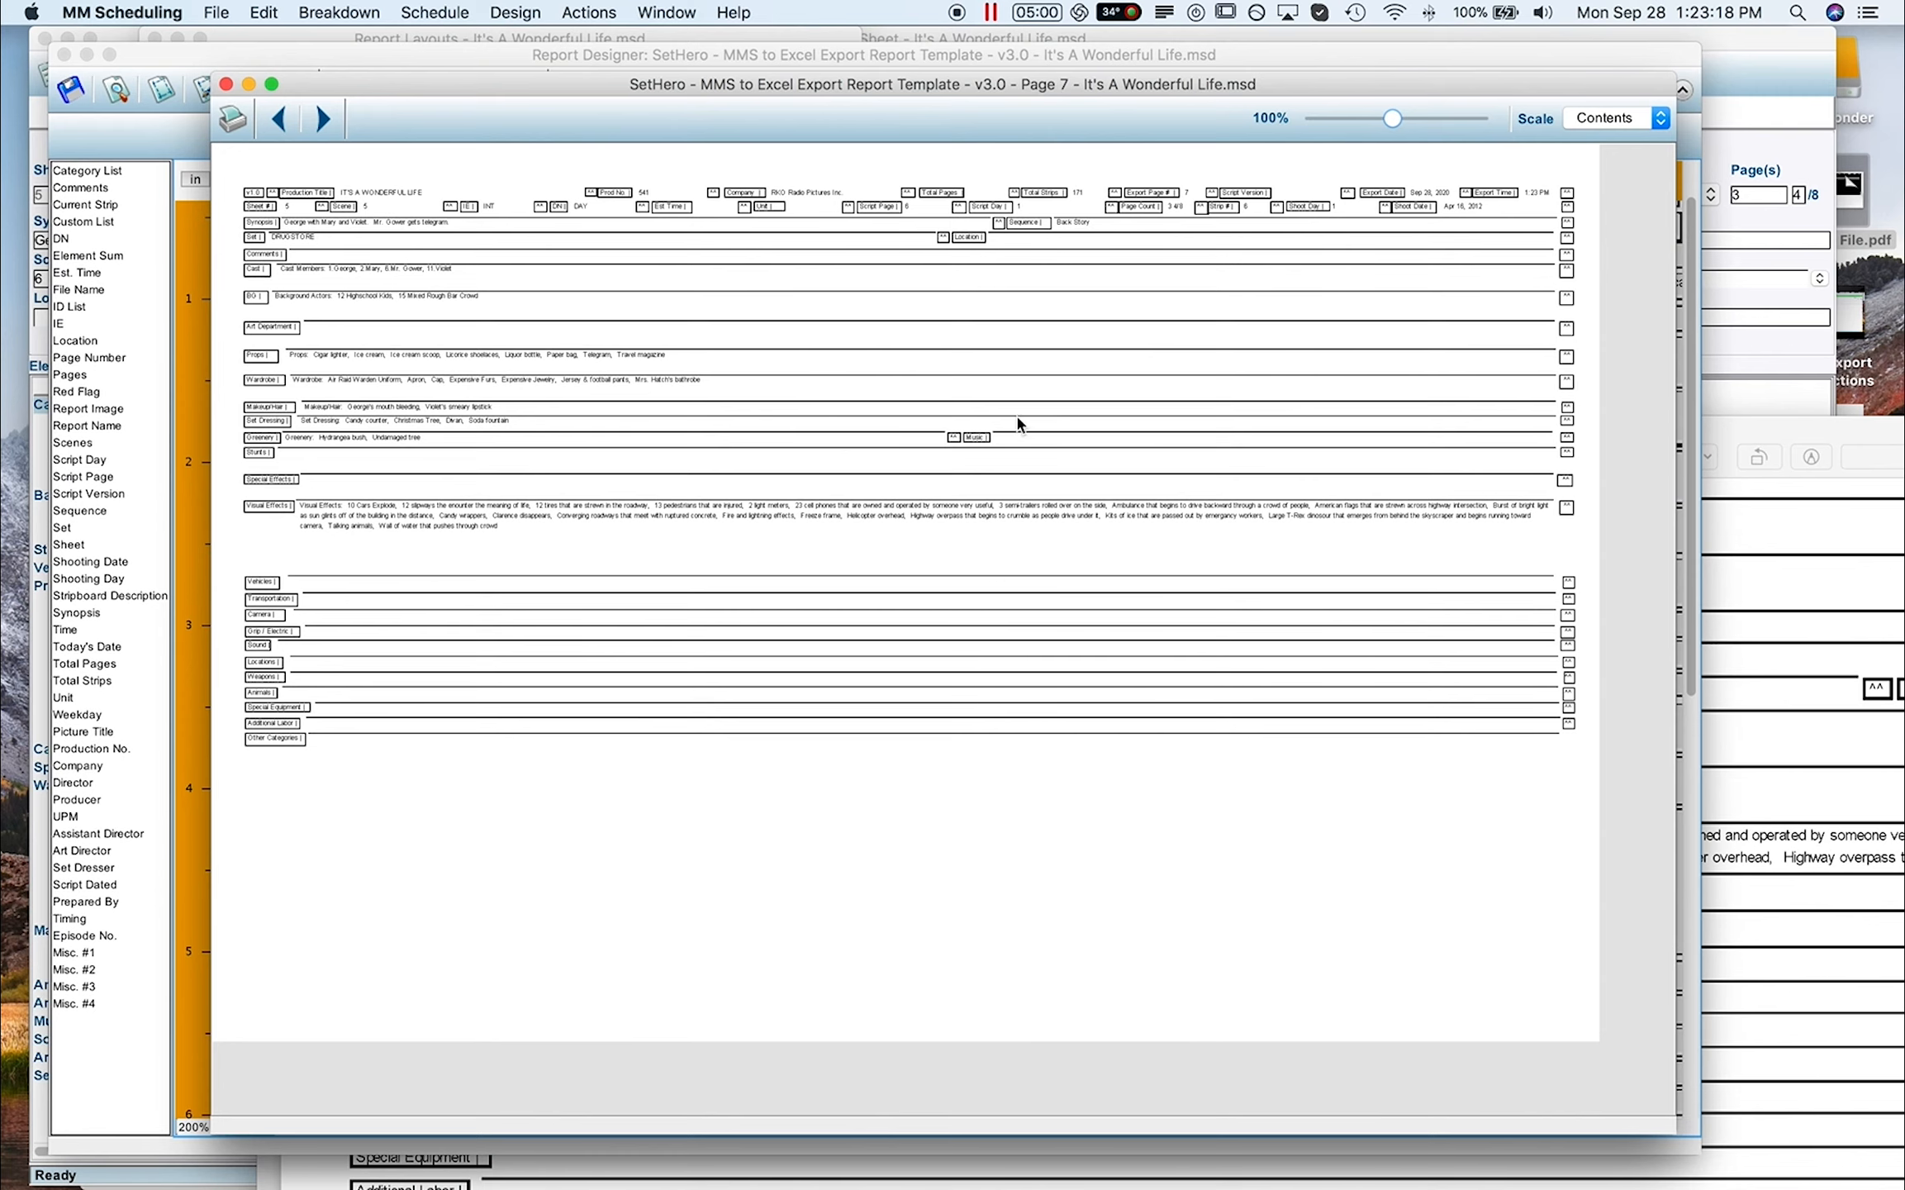
Close the report preview and examine the template's category rows around the Visual Effects field, down to Other Categories.
left_click(226, 84)
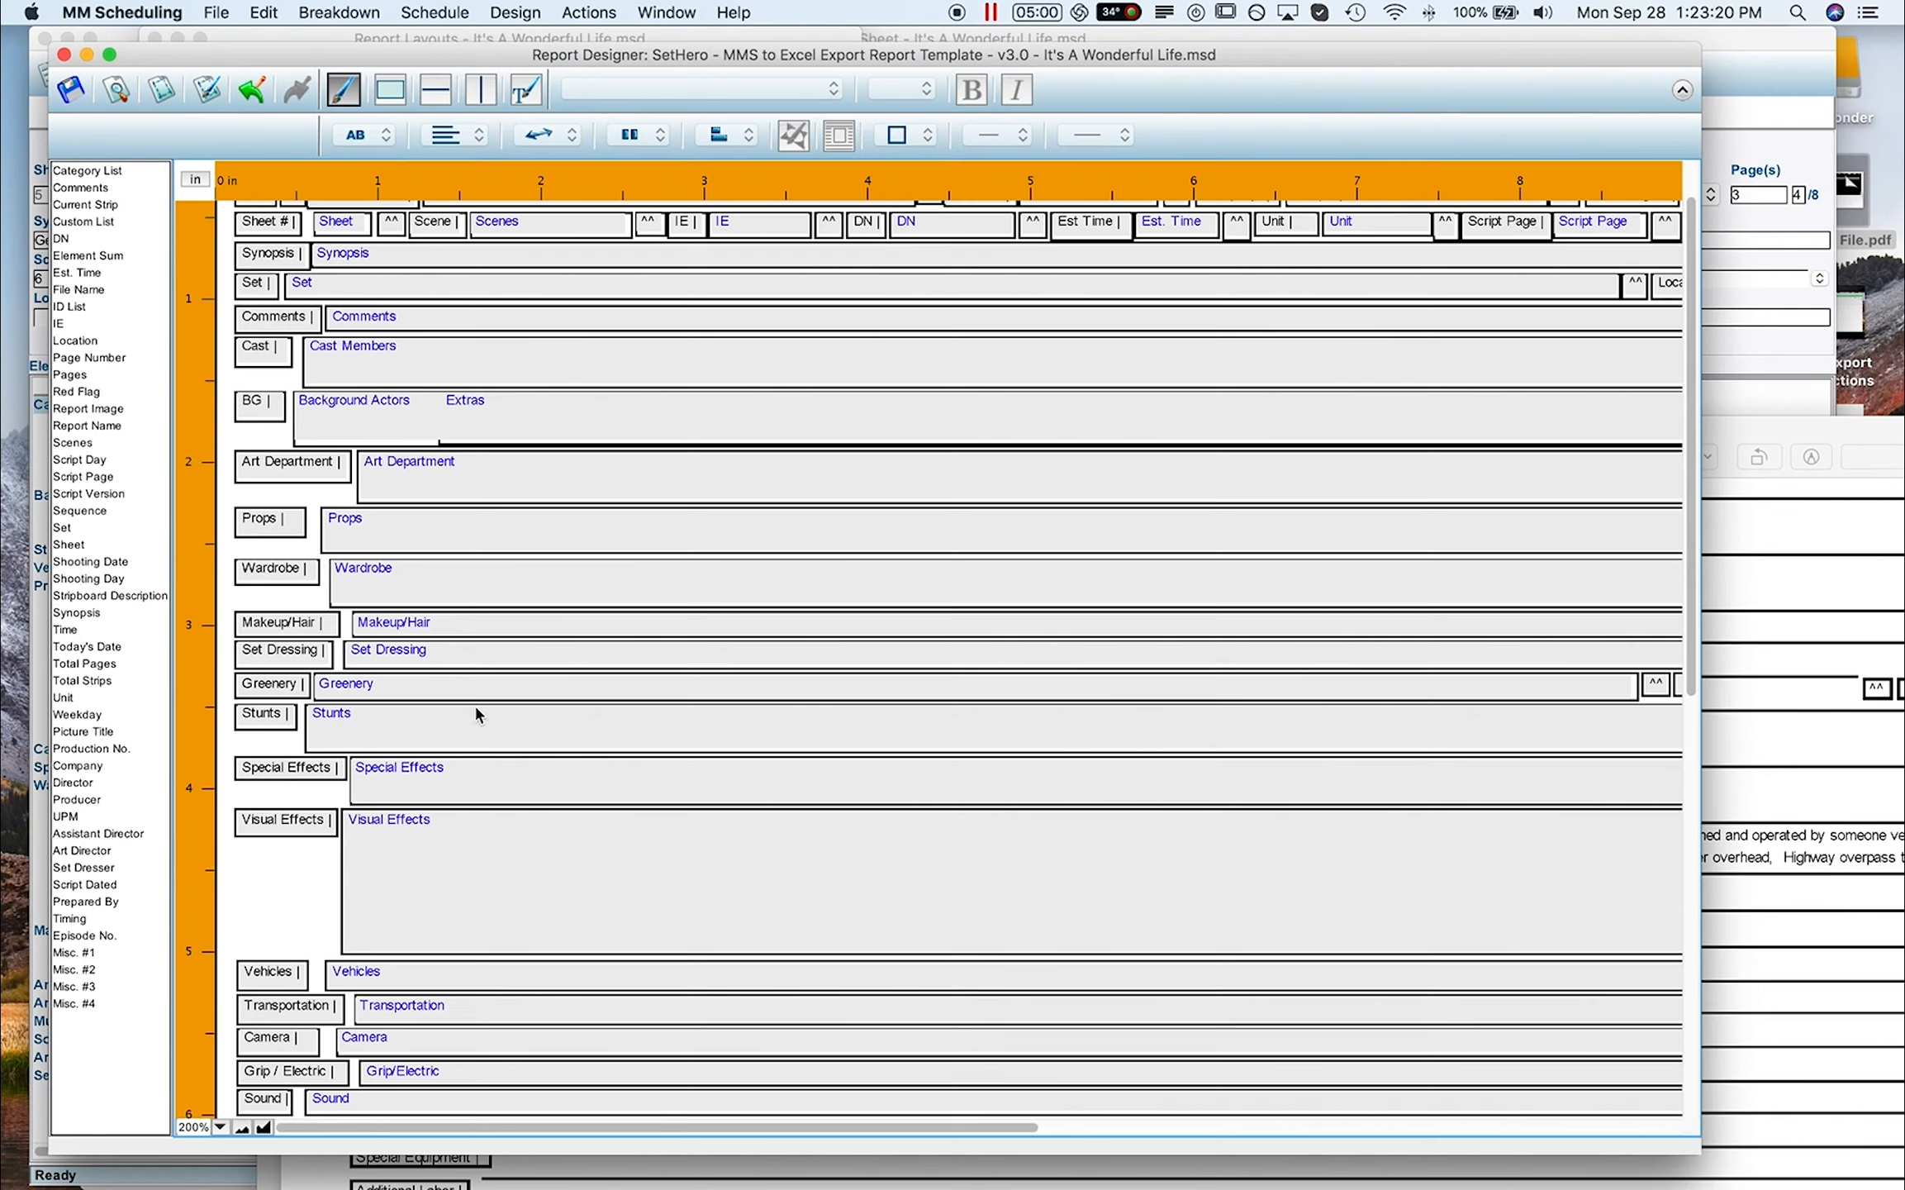
scroll(560, 826, "down", 2)
left_click(553, 816)
scroll(555, 818, "down", 3)
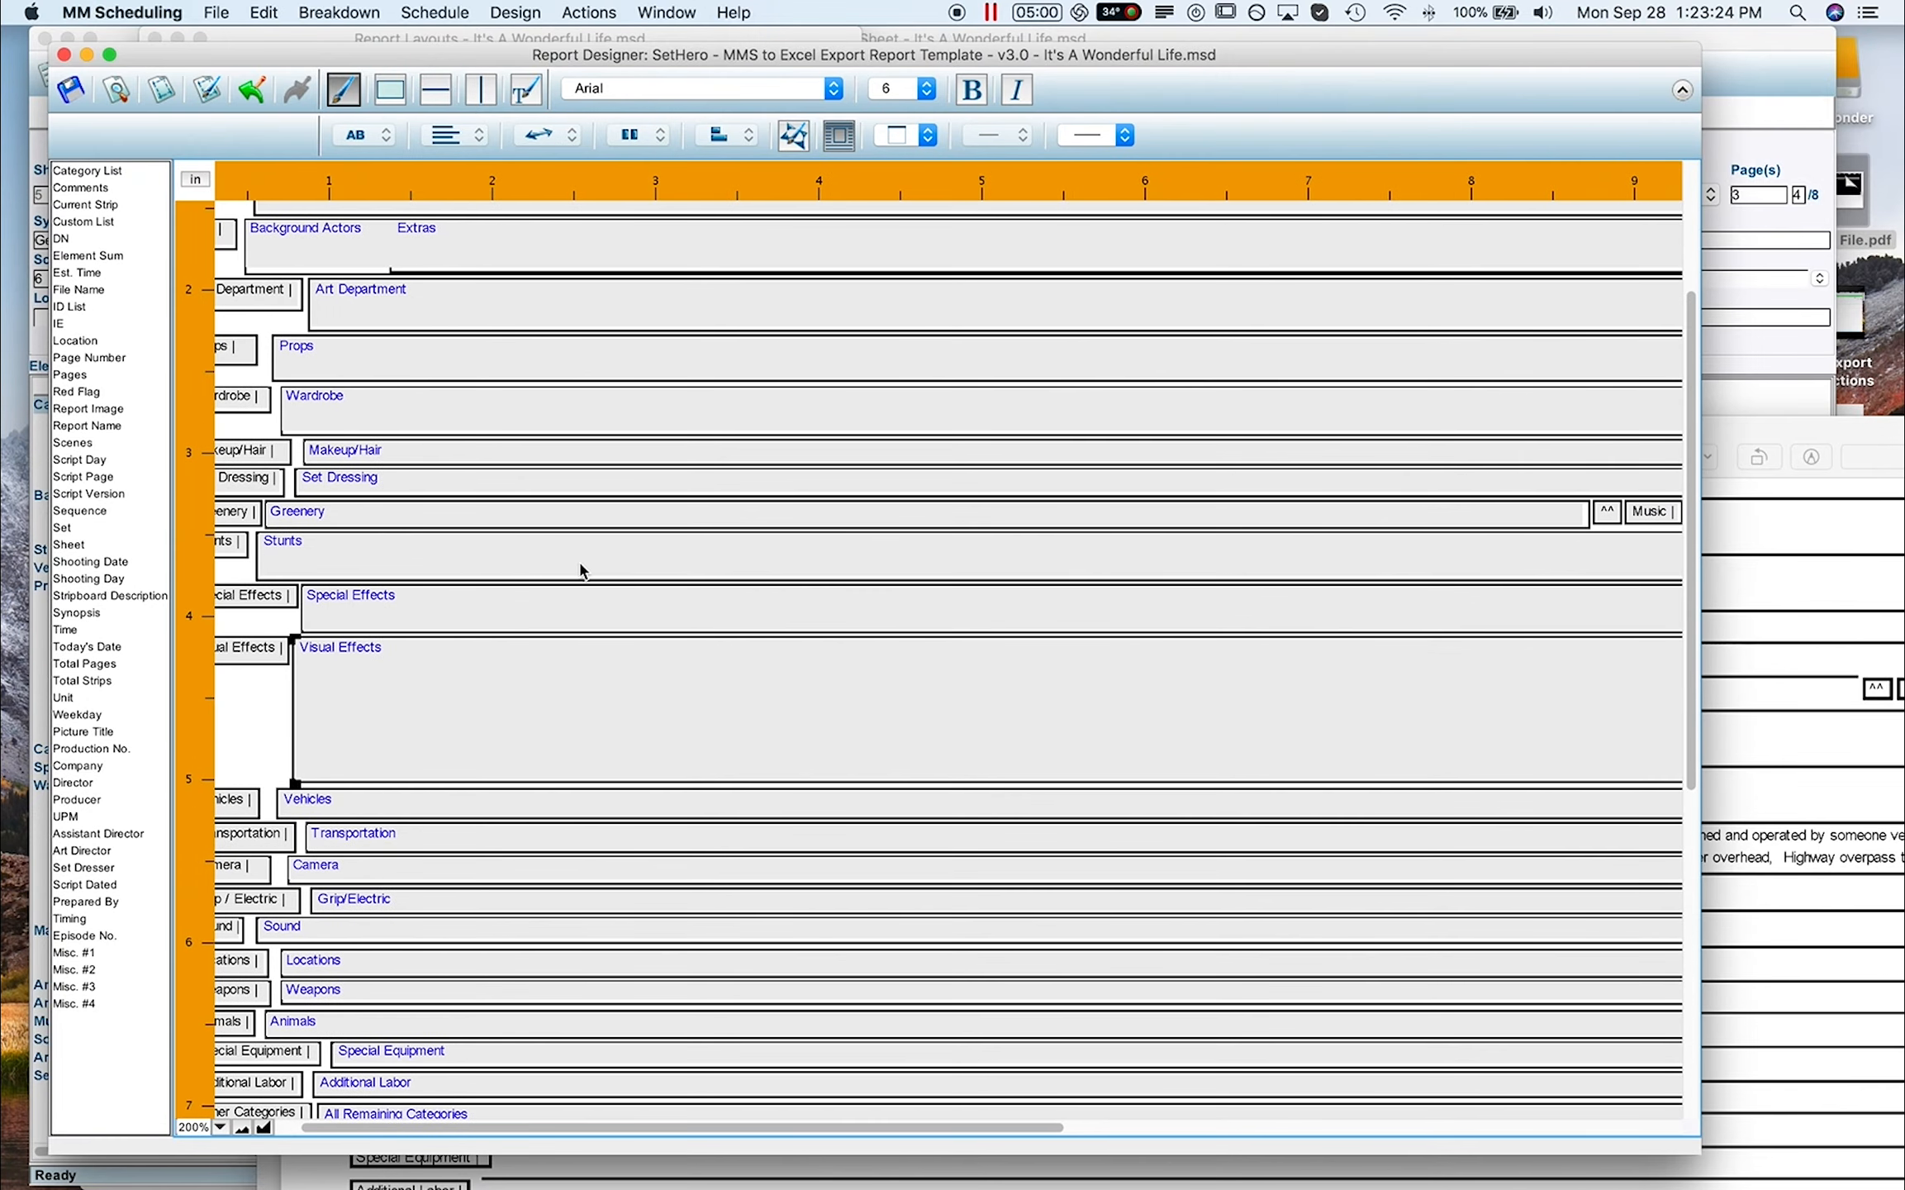
scroll(580, 569, "down", 2)
scroll(581, 569, "up", 1)
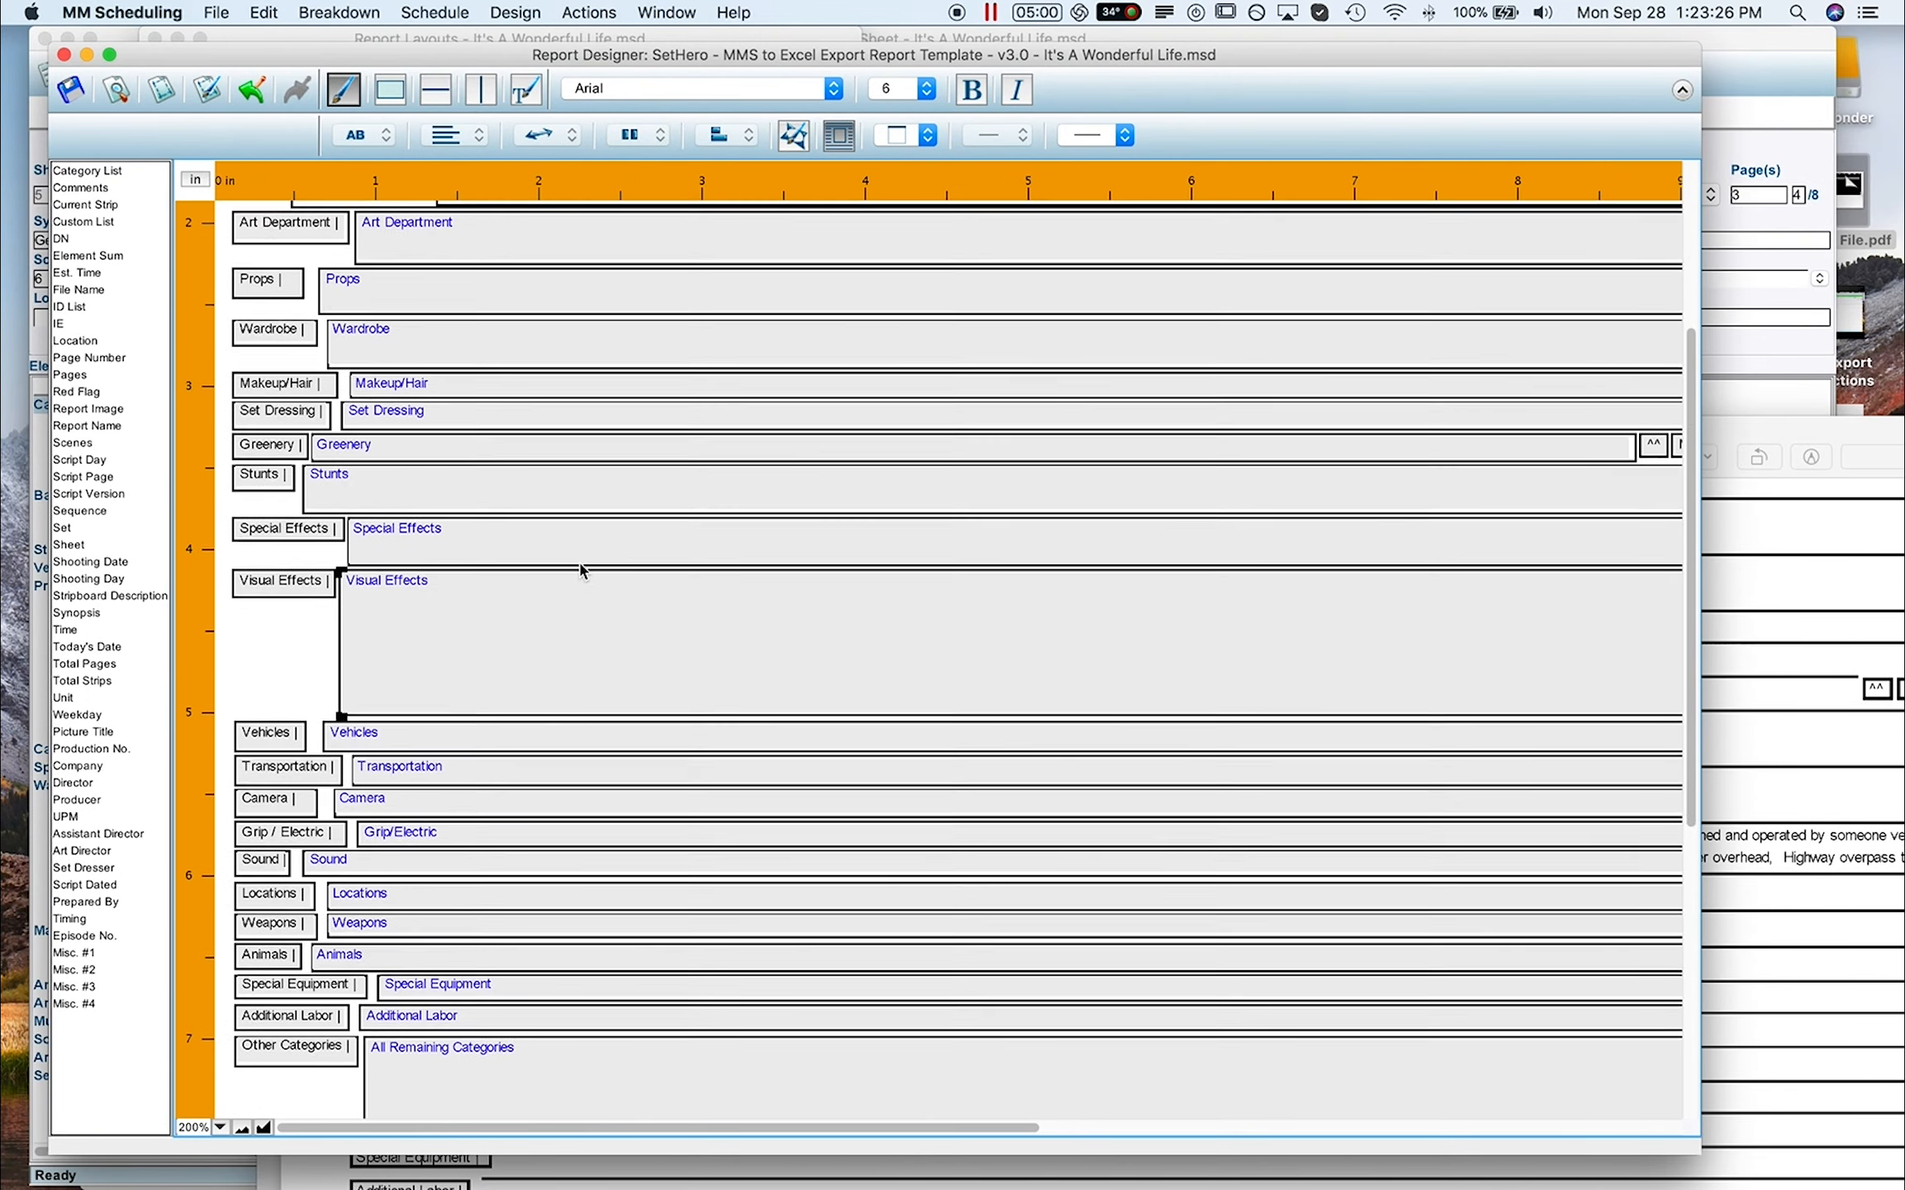
scroll(580, 566, "down", 2)
scroll(580, 566, "up", 2)
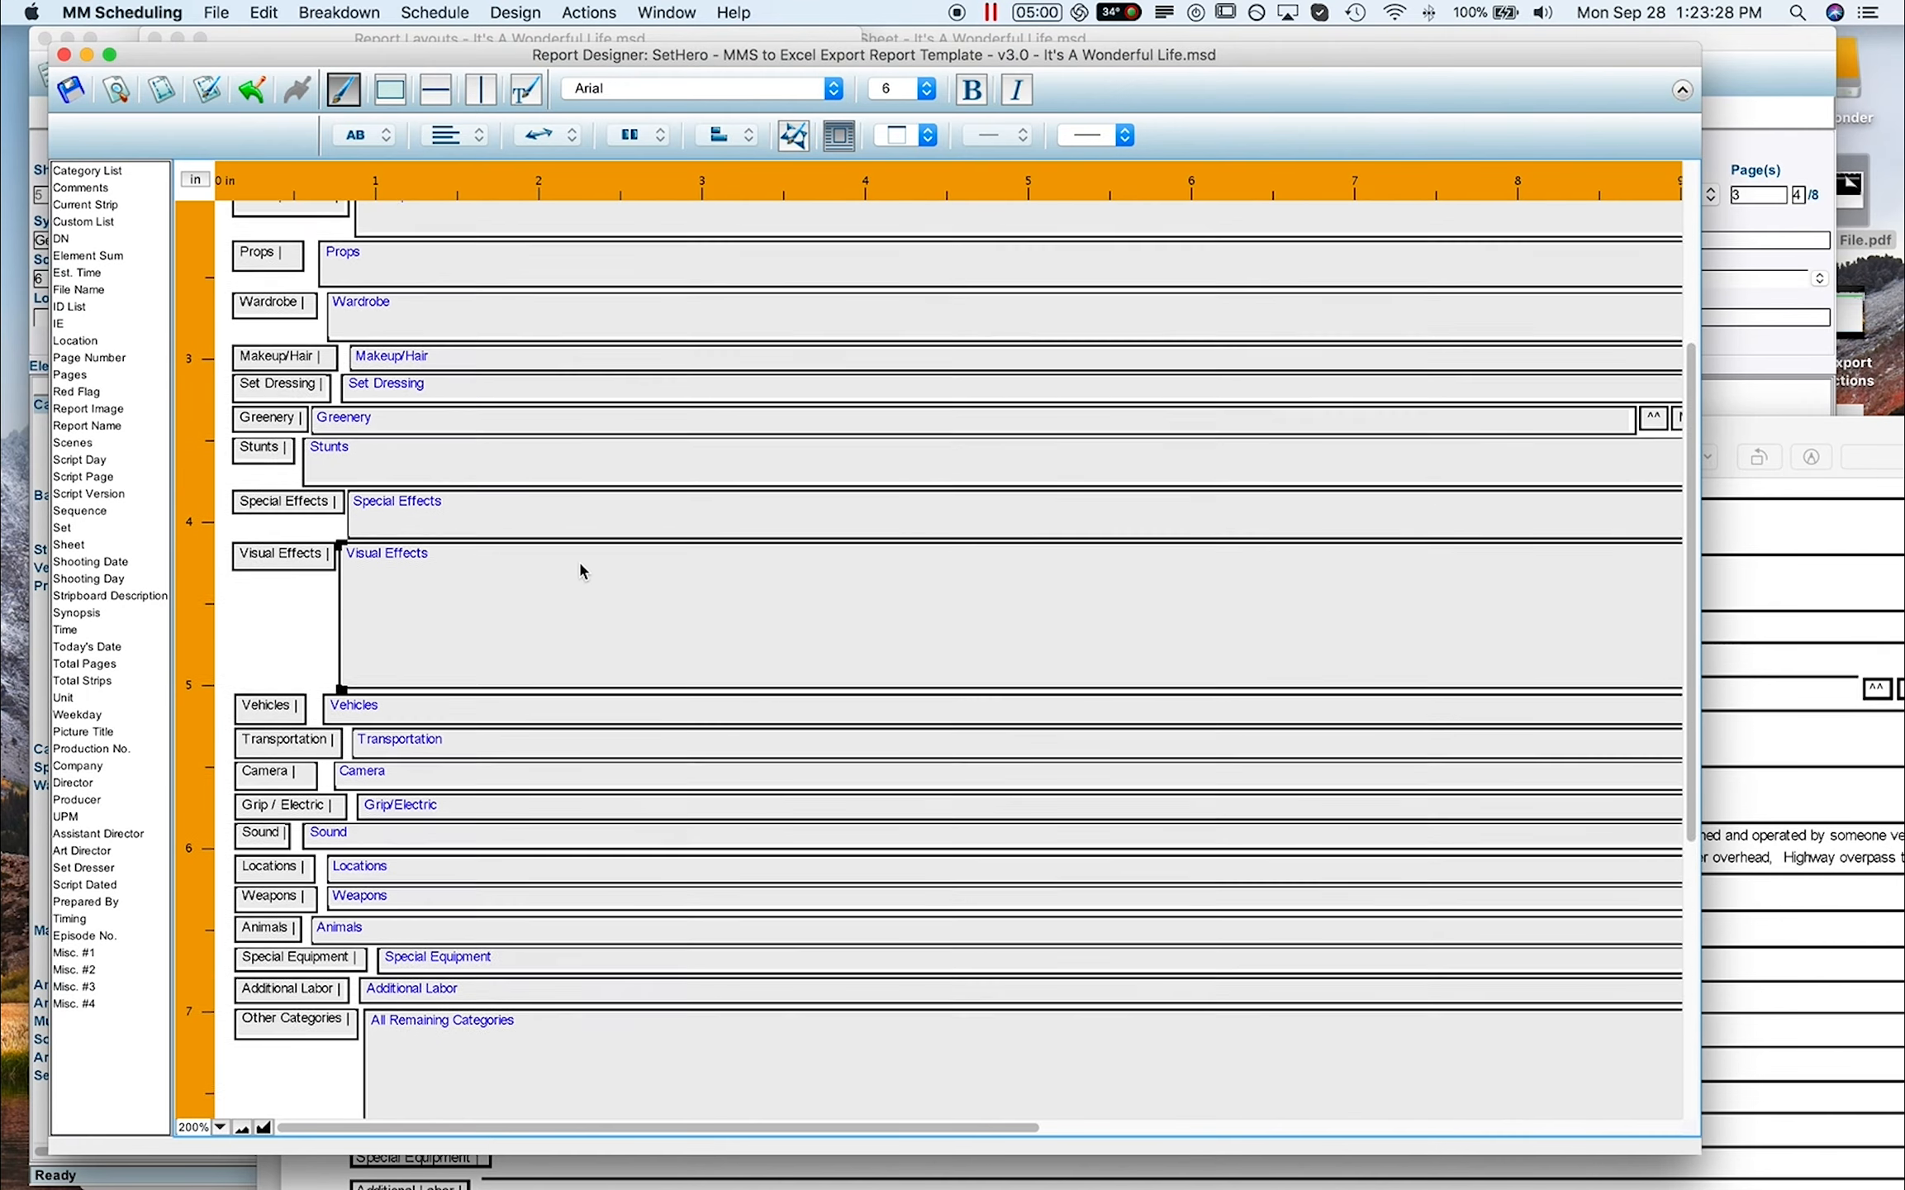
scroll(580, 570, "down", 2)
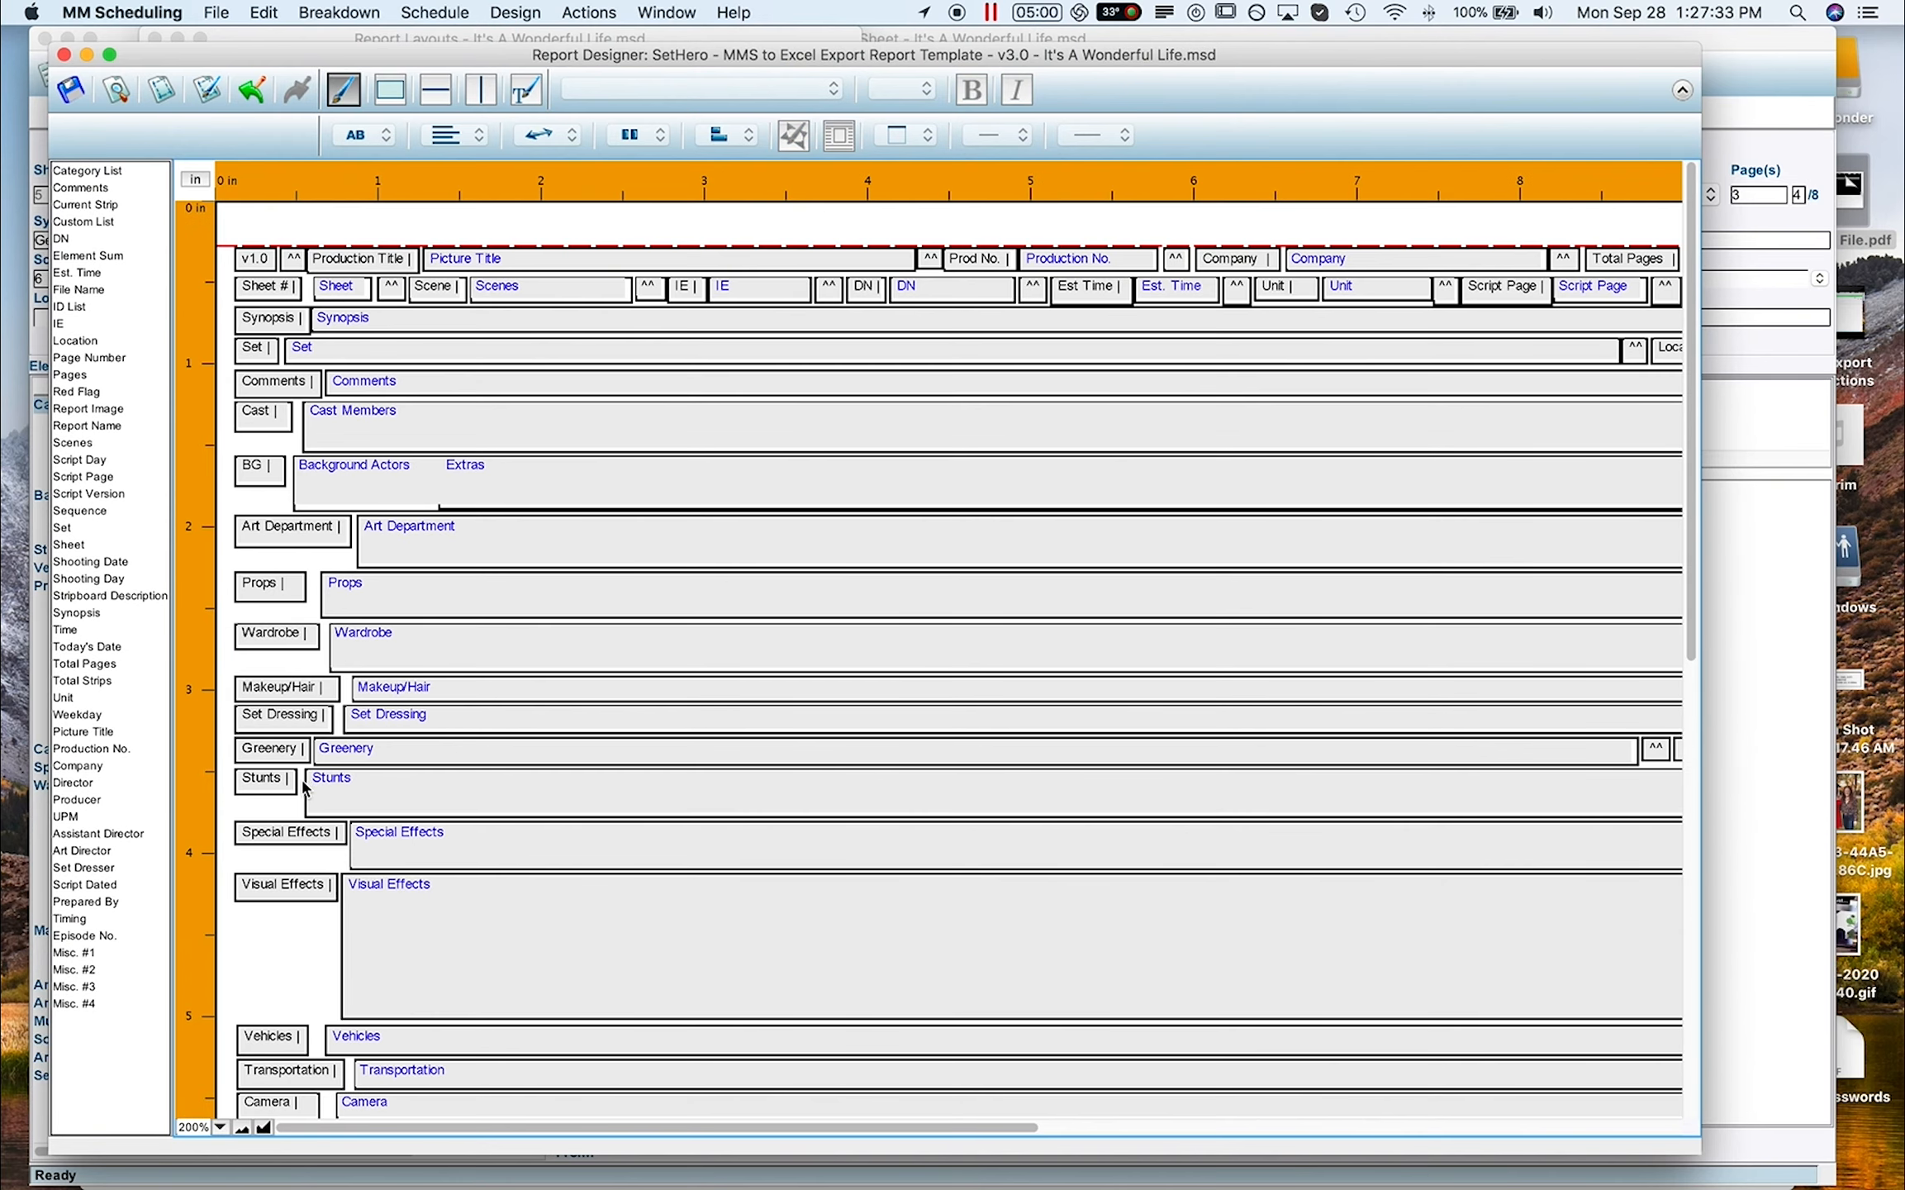
Review the template layout from the header rows down through the Chase Car row to Other Categories.
scroll(414, 867, "down", 4)
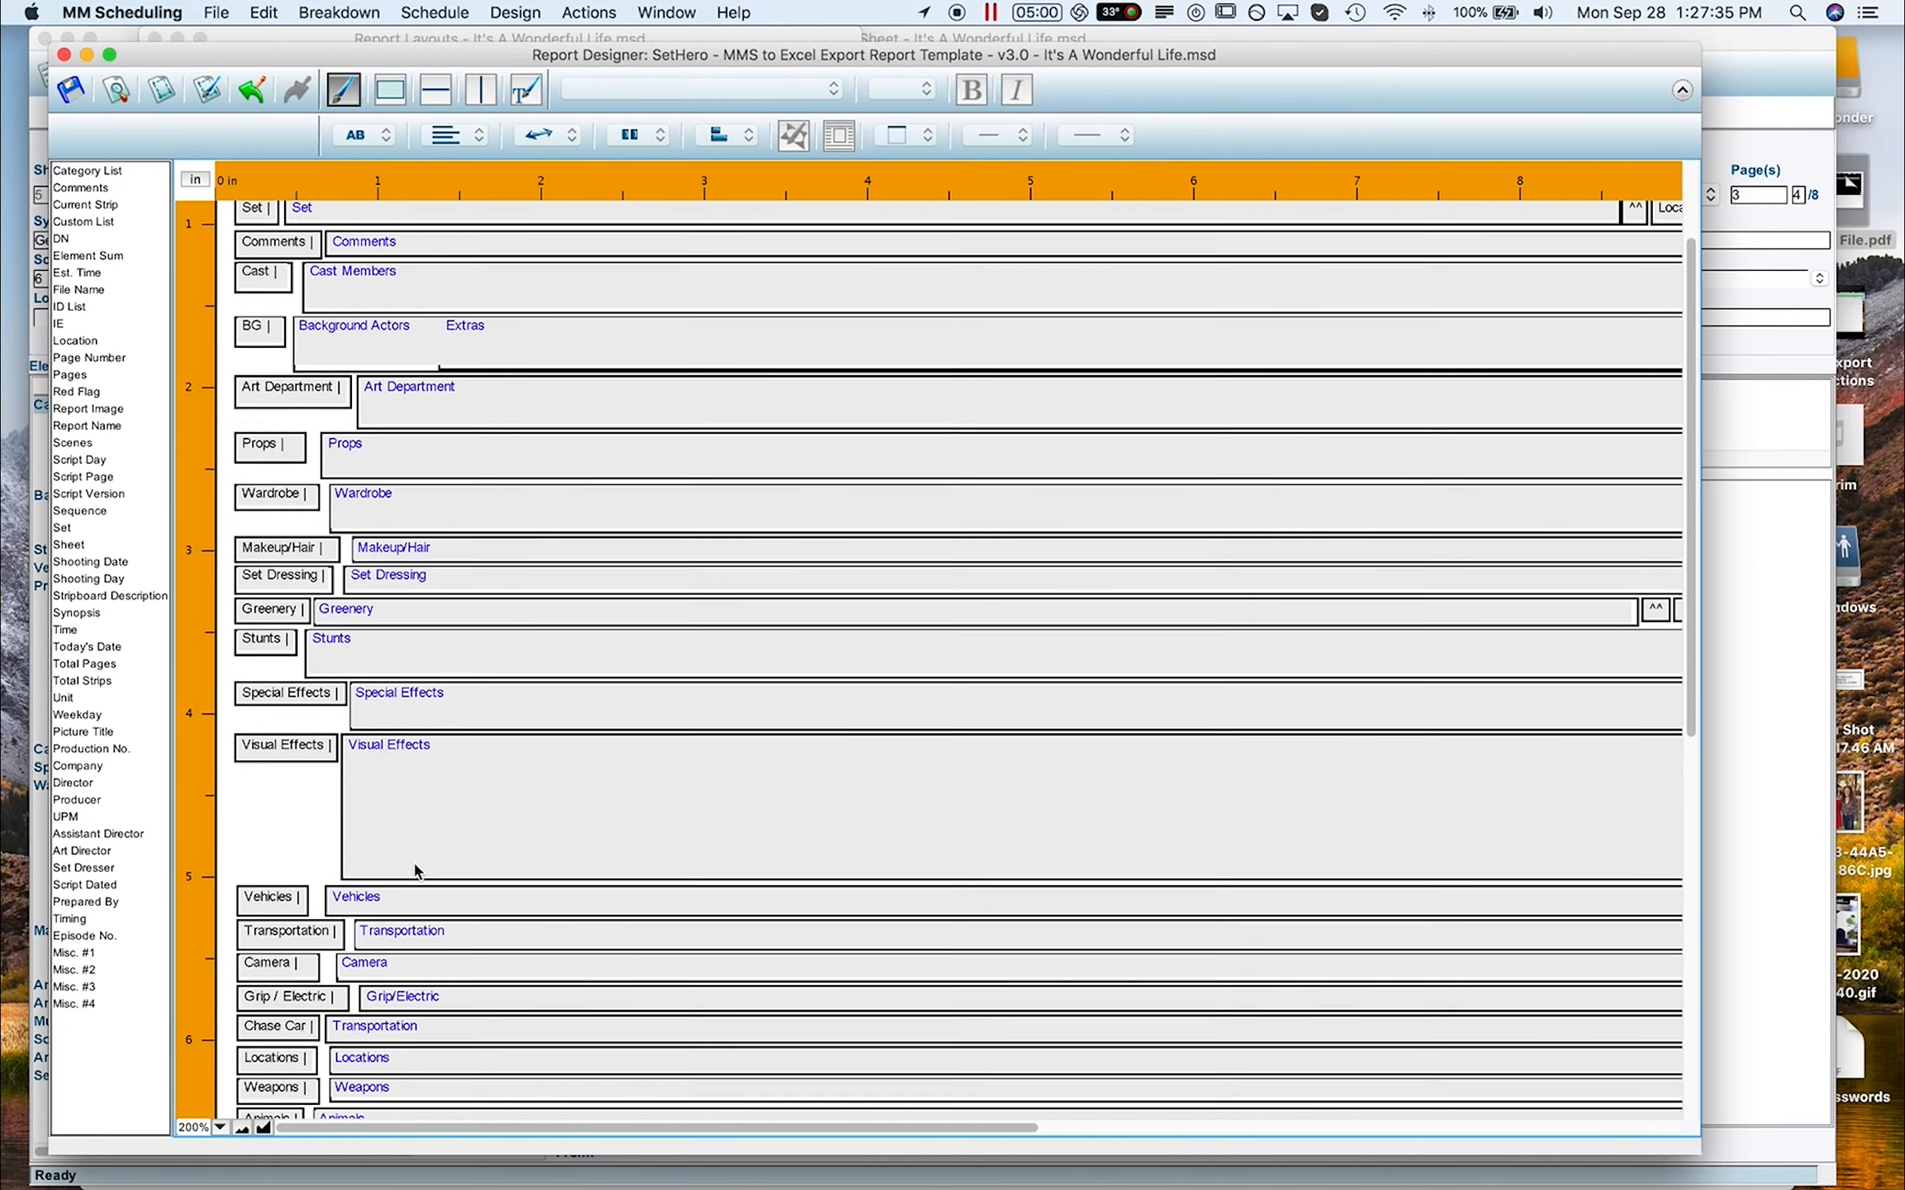
scroll(415, 869, "down", 2)
scroll(416, 870, "down", 3)
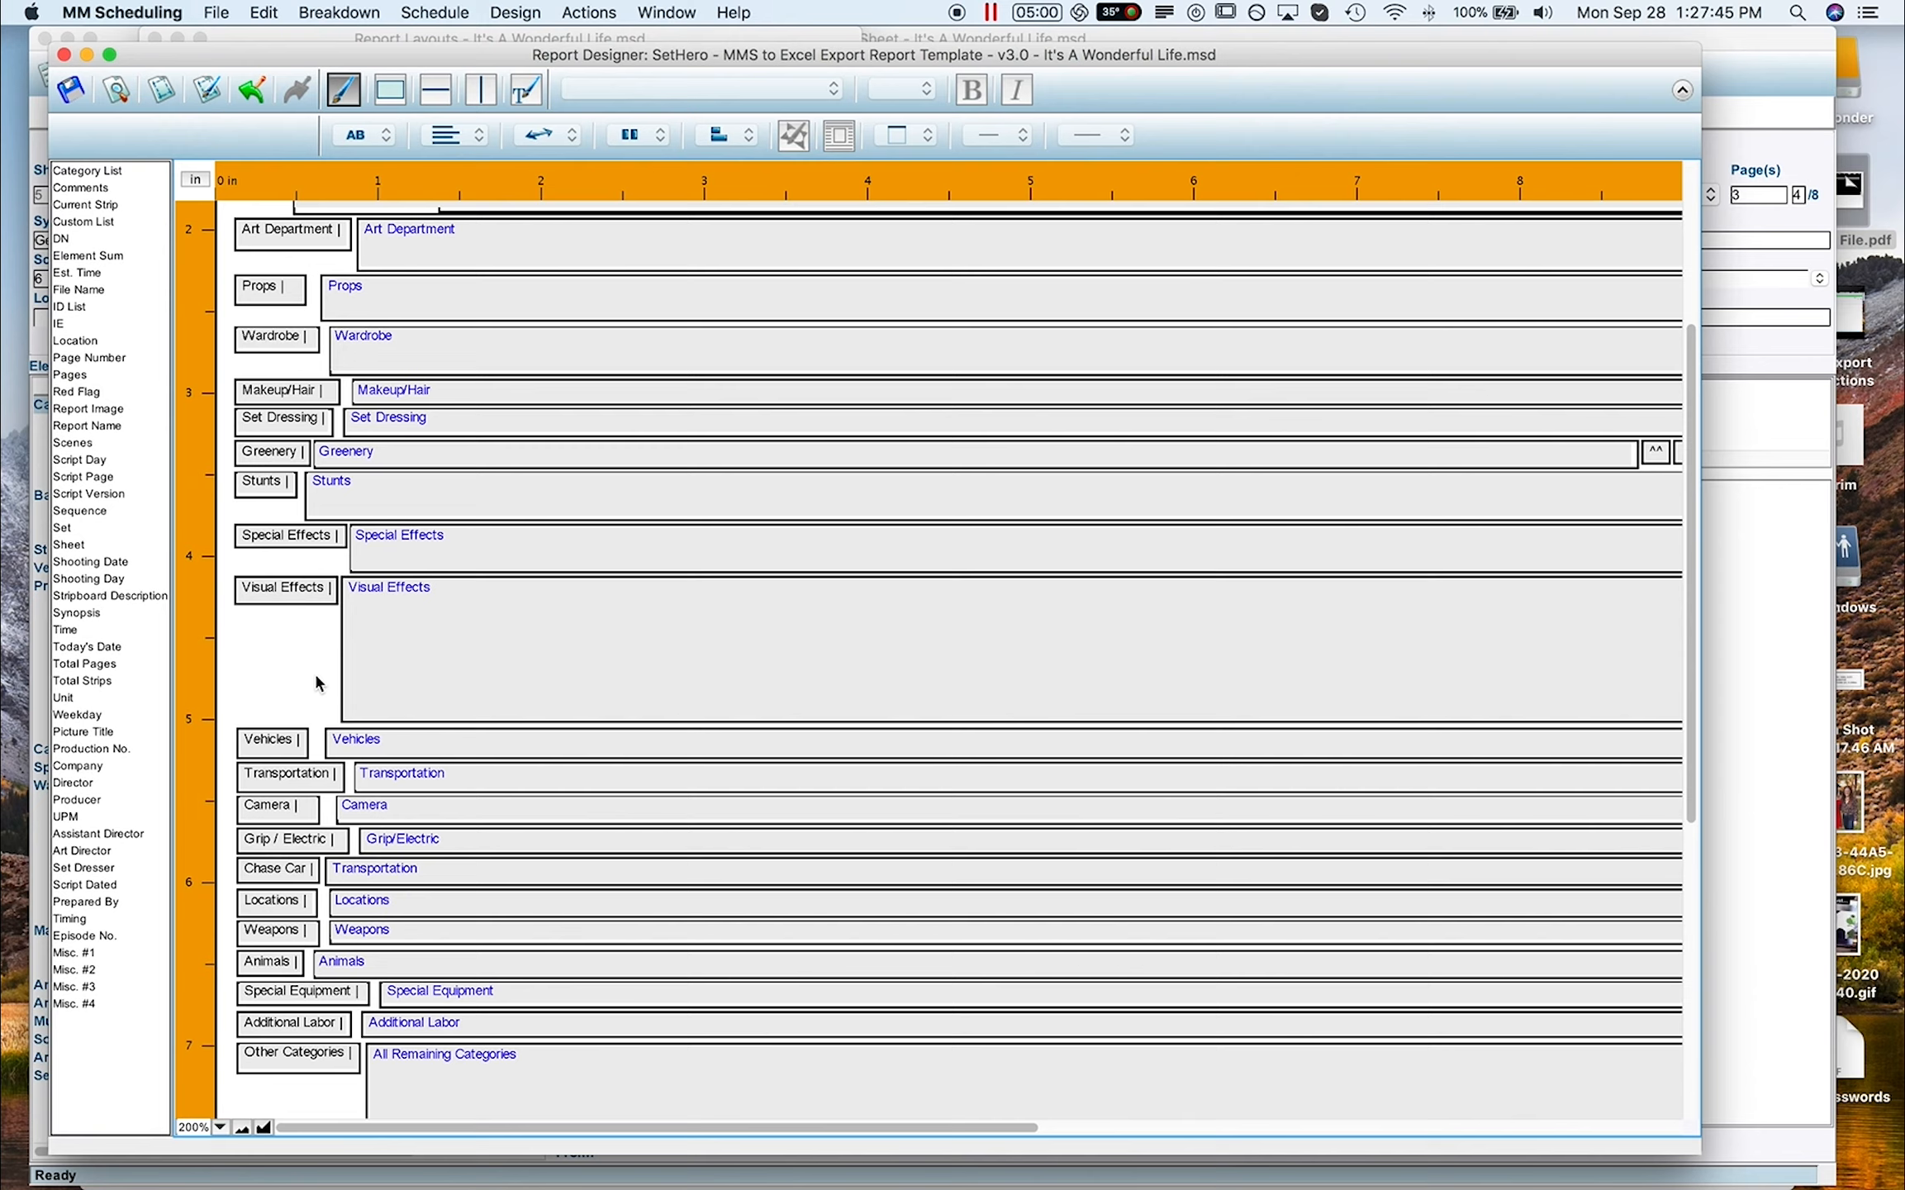
scroll(317, 682, "down", 2)
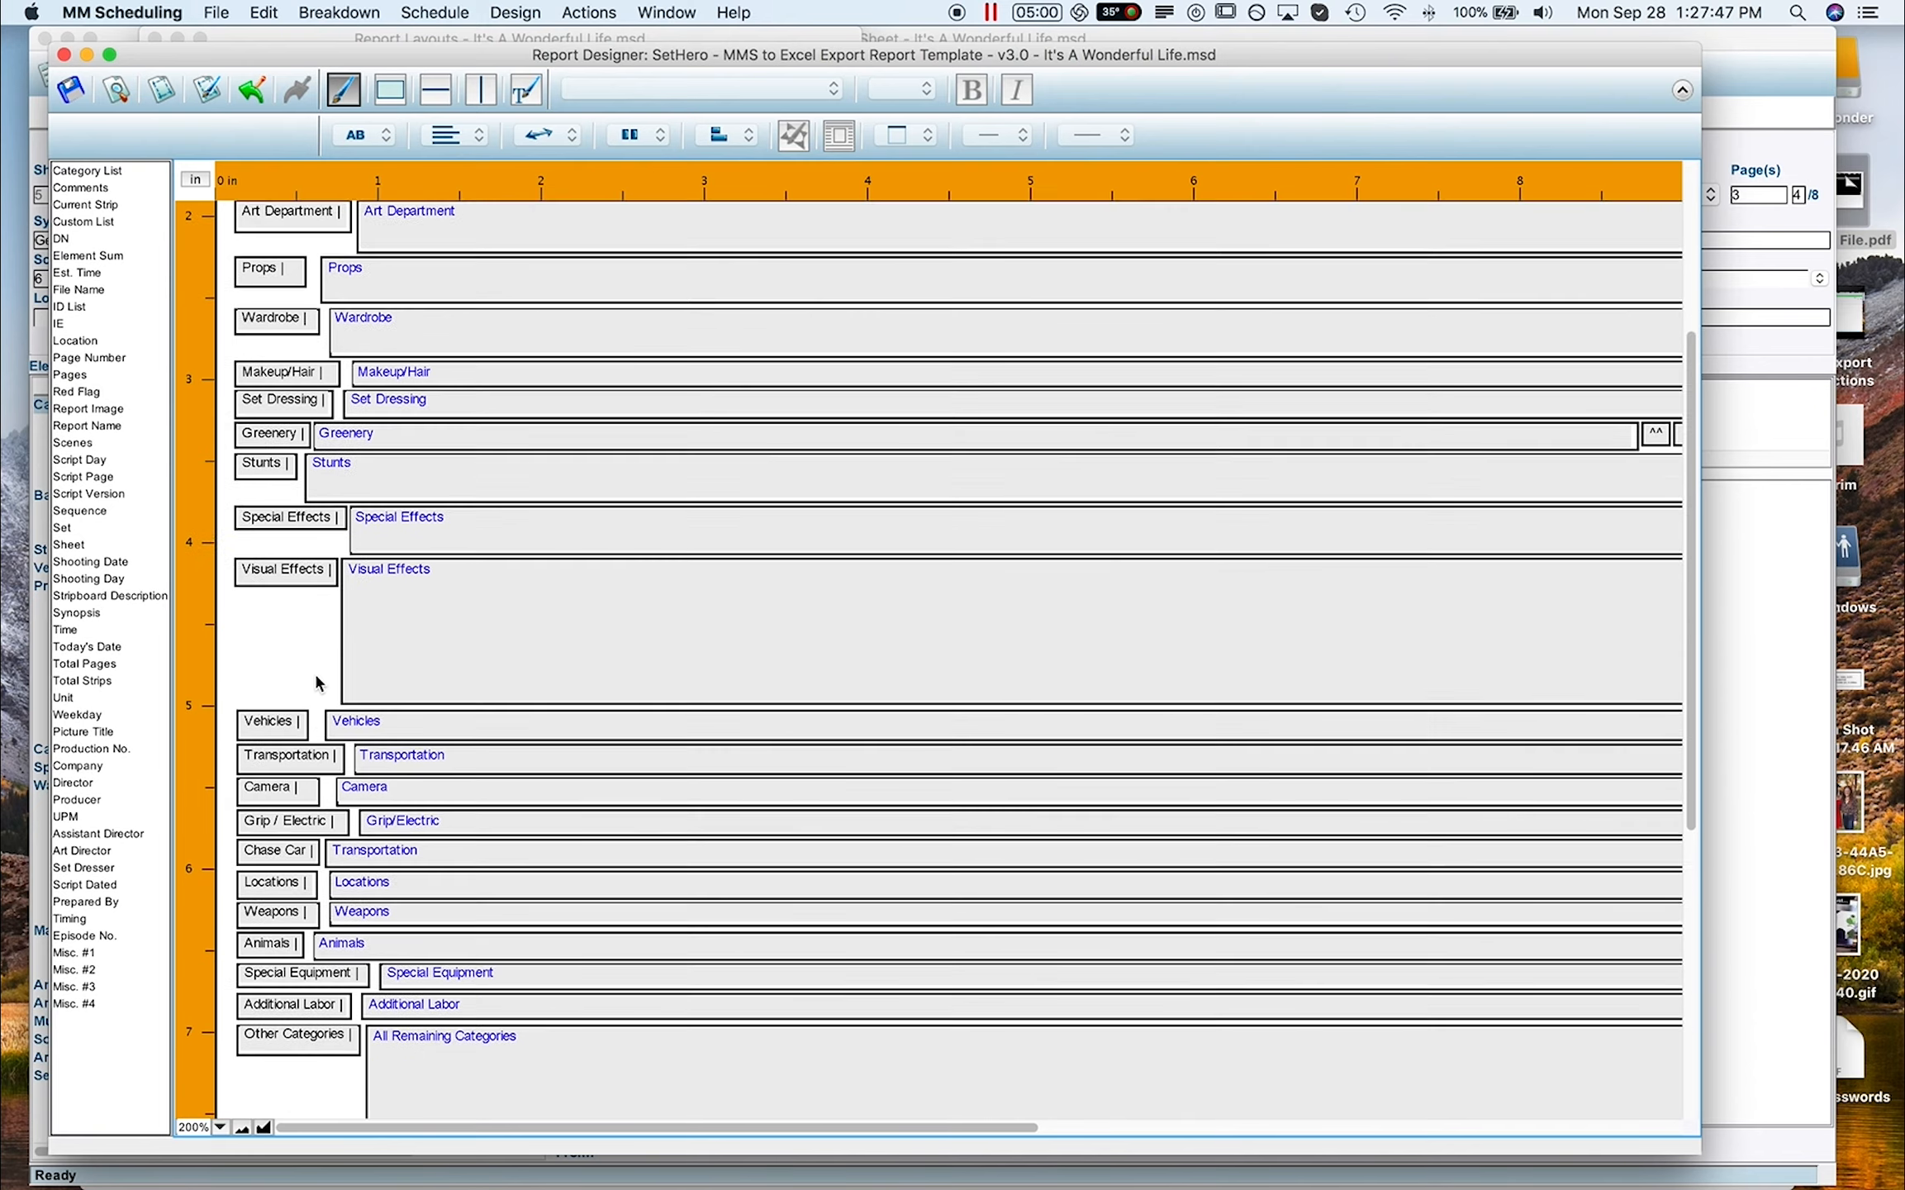